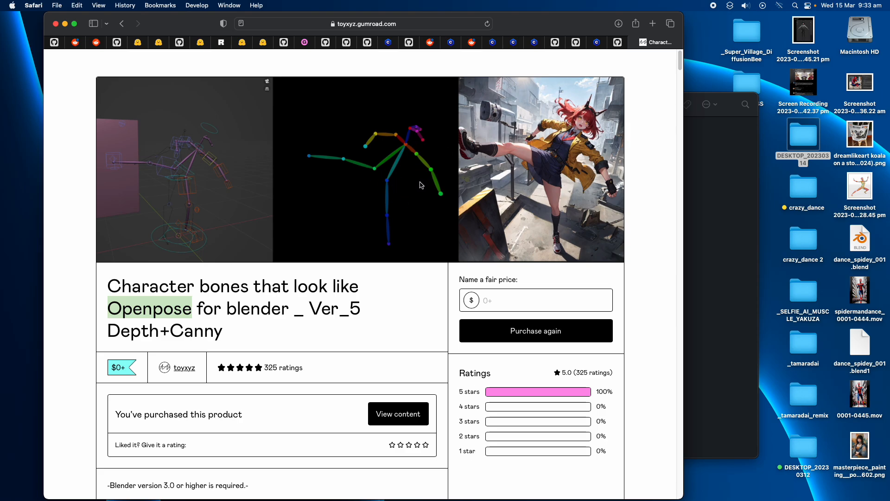
- Look over the upper part of the Openpose character bones product page and replay the Openpose bone overlay clip
{"action": "scroll", "coordinate": [422, 185], "scroll_direction": "down", "scroll_amount": 1}
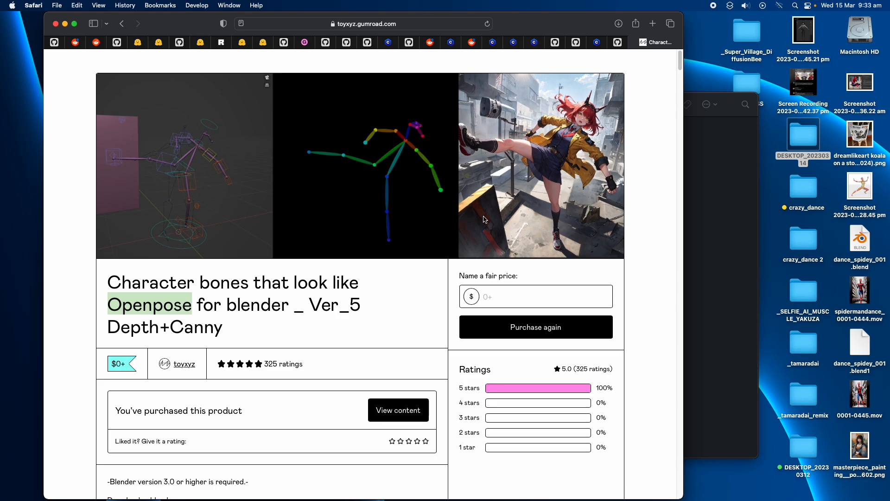
{"action": "scroll", "coordinate": [459, 237], "scroll_direction": "down", "scroll_amount": 5}
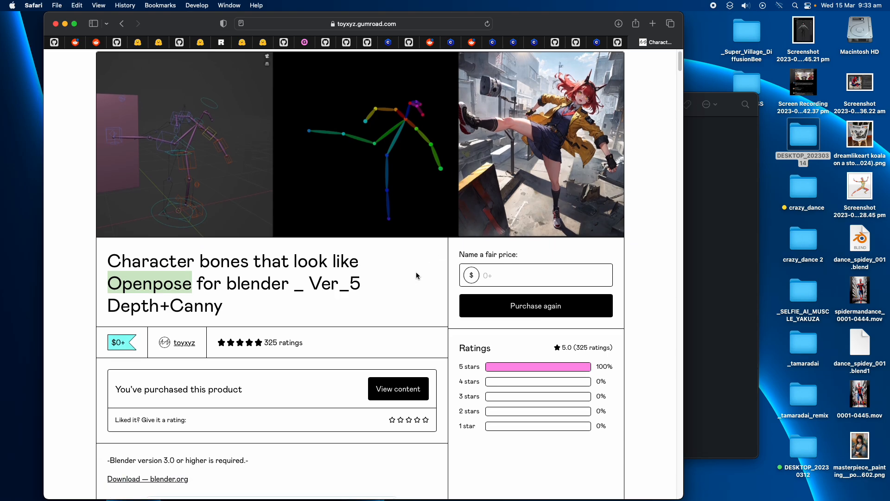
{"action": "scroll", "coordinate": [417, 275], "scroll_direction": "up", "scroll_amount": 4}
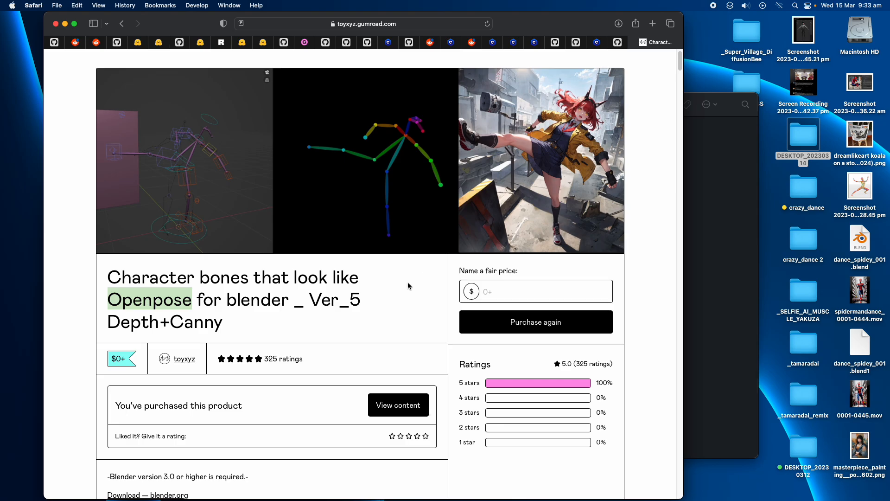
{"action": "scroll", "coordinate": [415, 282], "scroll_direction": "up", "scroll_amount": 2}
{"action": "scroll", "coordinate": [454, 277], "scroll_direction": "down", "scroll_amount": 8}
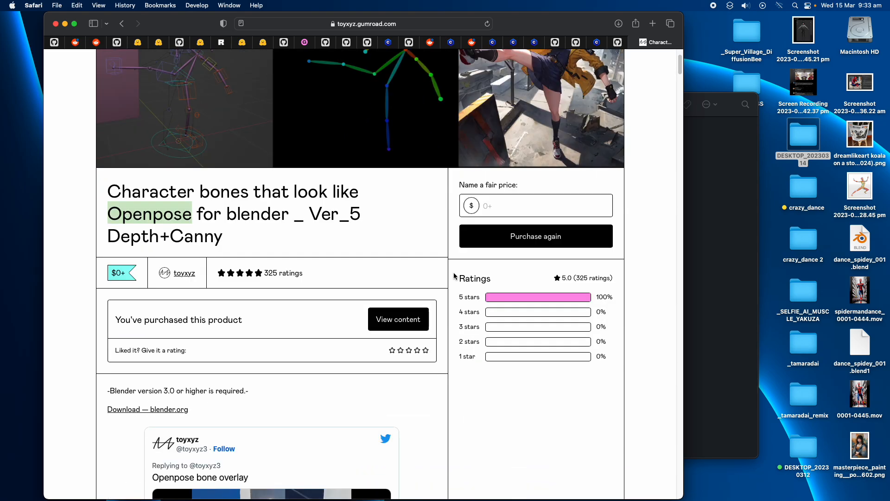
{"action": "scroll", "coordinate": [454, 276], "scroll_direction": "down", "scroll_amount": 2}
{"action": "scroll", "coordinate": [680, 78], "scroll_direction": "down", "scroll_amount": 5}
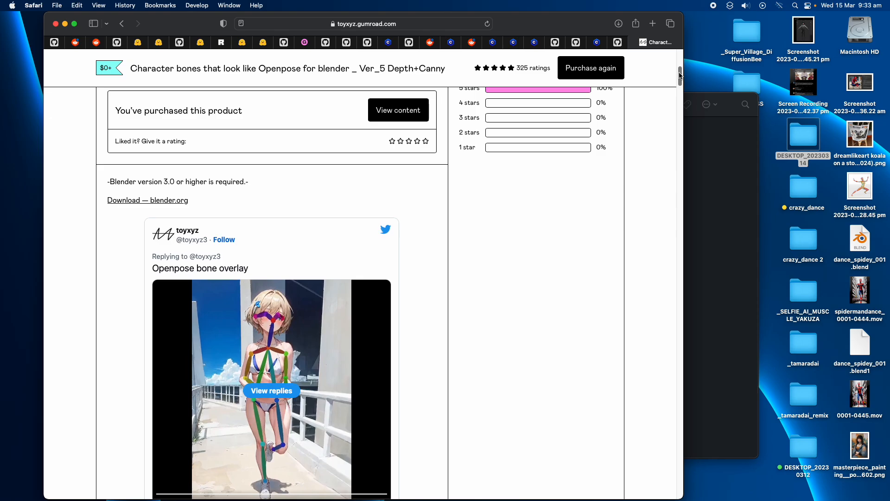
{"action": "scroll", "coordinate": [681, 78], "scroll_direction": "down", "scroll_amount": 3}
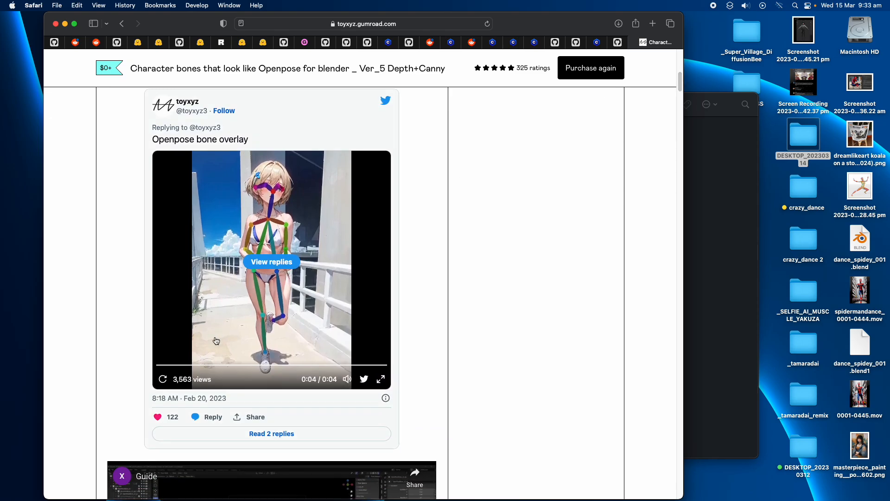
{"action": "left_click", "coordinate": [369, 266]}
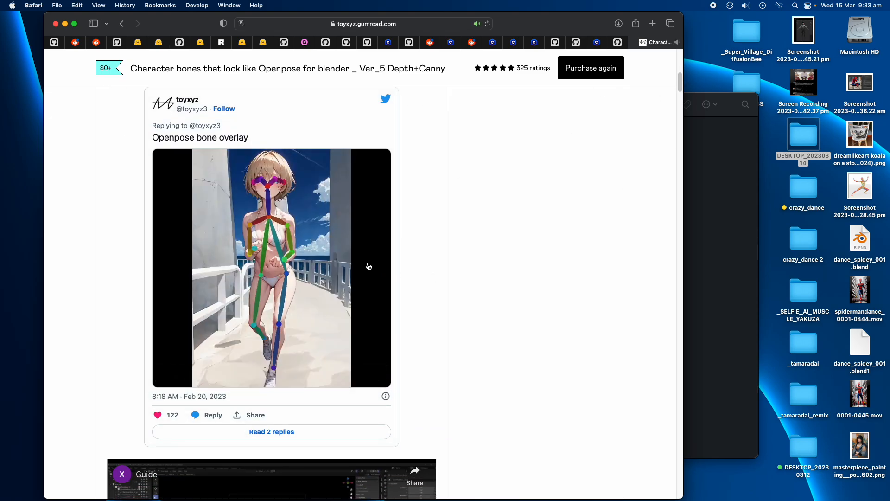
{"action": "scroll", "coordinate": [510, 186], "scroll_direction": "down", "scroll_amount": 1}
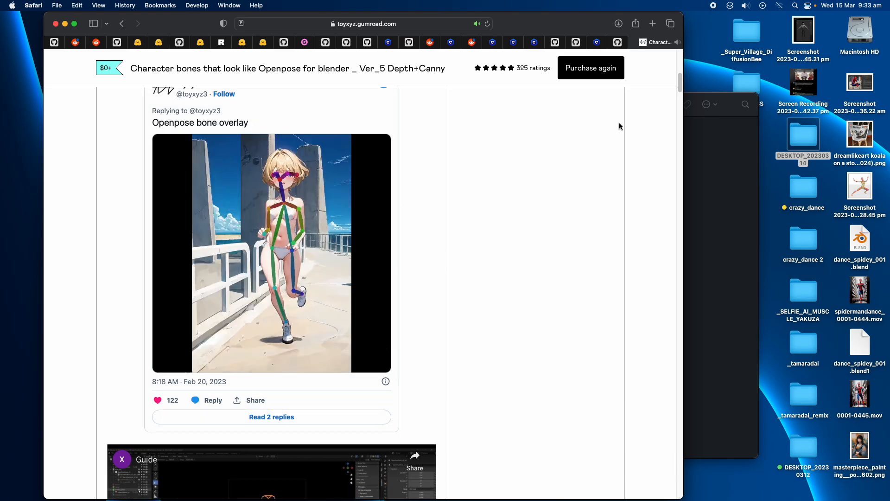
{"action": "scroll", "coordinate": [681, 89], "scroll_direction": "down", "scroll_amount": 2}
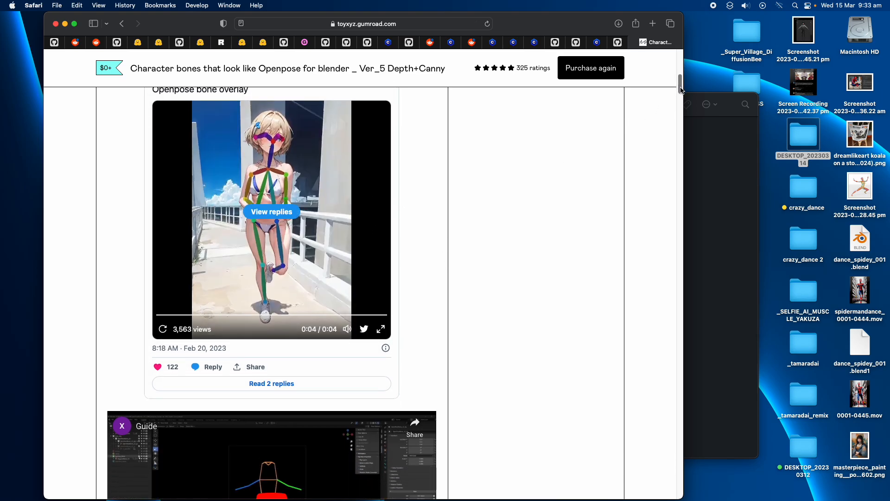
- Read the product description from the guide video and Ver_5 Depth + Canny notes to the Ver_4.6 and Ver_4.5 notes
{"action": "left_click_drag", "start_coordinate": [680, 89], "coordinate": [682, 101]}
{"action": "scroll", "coordinate": [567, 233], "scroll_direction": "down", "scroll_amount": 5}
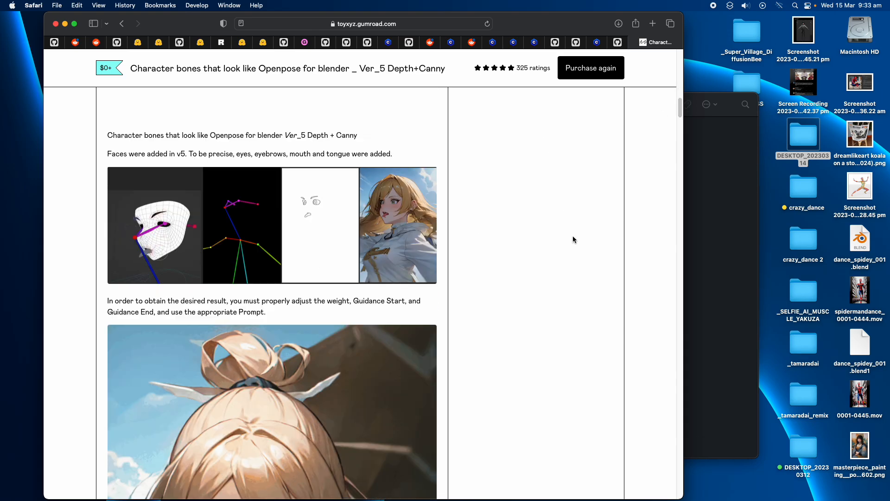
{"action": "scroll", "coordinate": [572, 235], "scroll_direction": "up", "scroll_amount": 4}
{"action": "scroll", "coordinate": [549, 218], "scroll_direction": "up", "scroll_amount": 2}
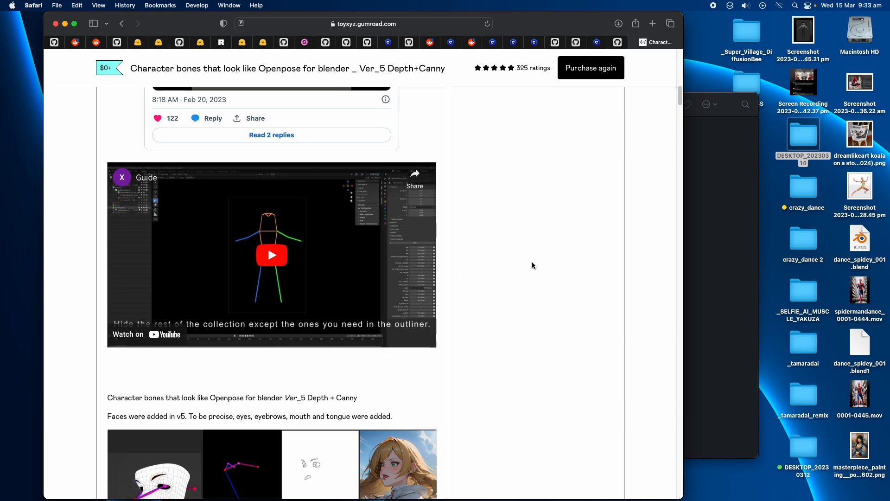
{"action": "scroll", "coordinate": [532, 266], "scroll_direction": "down", "scroll_amount": 3}
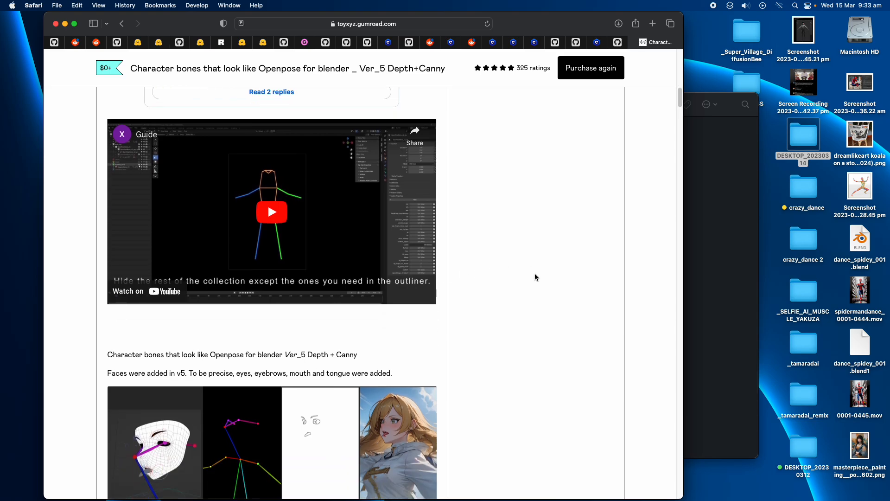
{"action": "scroll", "coordinate": [543, 283], "scroll_direction": "down", "scroll_amount": 2}
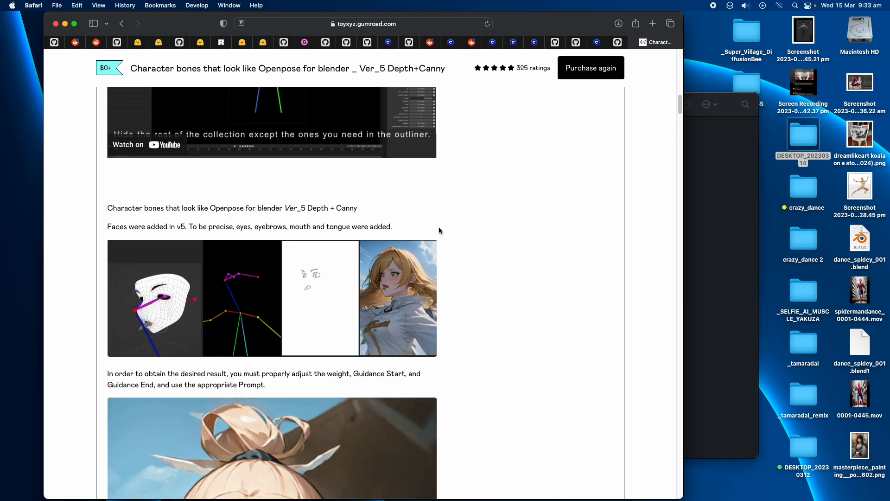
{"action": "scroll", "coordinate": [494, 232], "scroll_direction": "down", "scroll_amount": 1}
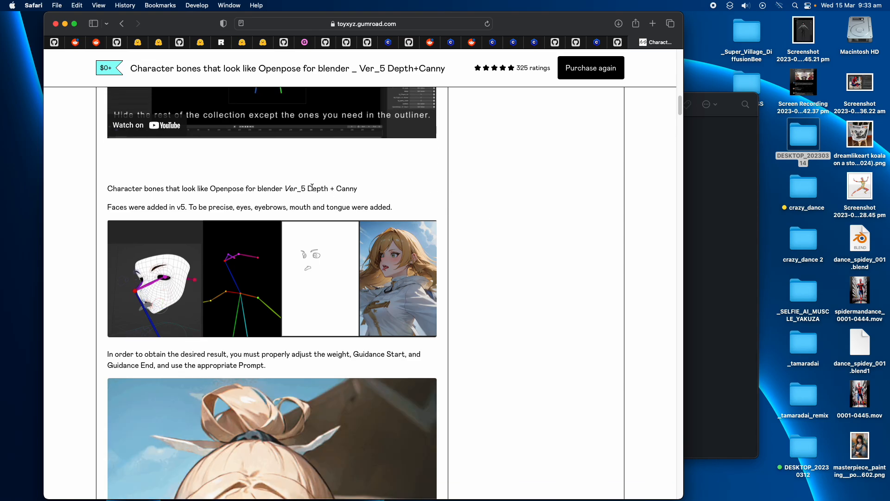
{"action": "left_click_drag", "start_coordinate": [309, 188], "coordinate": [328, 189]}
{"action": "left_click", "coordinate": [355, 186]}
{"action": "left_click_drag", "start_coordinate": [680, 111], "coordinate": [681, 122]}
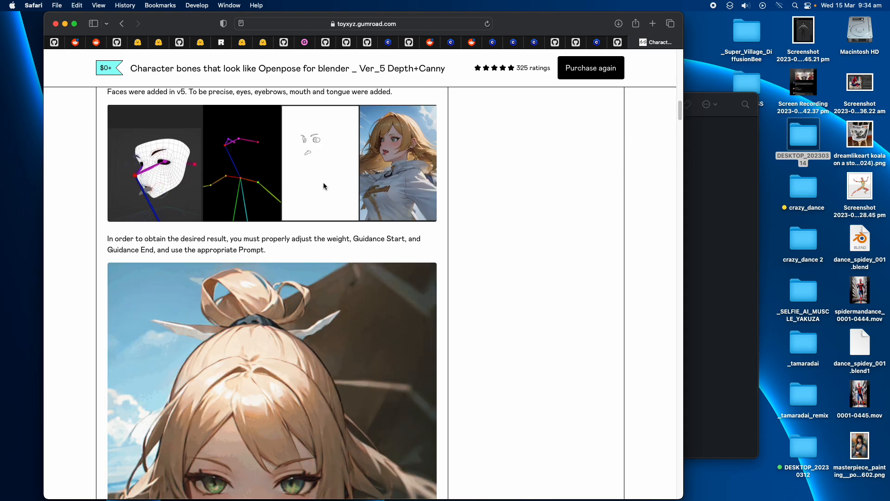
{"action": "scroll", "coordinate": [682, 122], "scroll_direction": "down", "scroll_amount": 6}
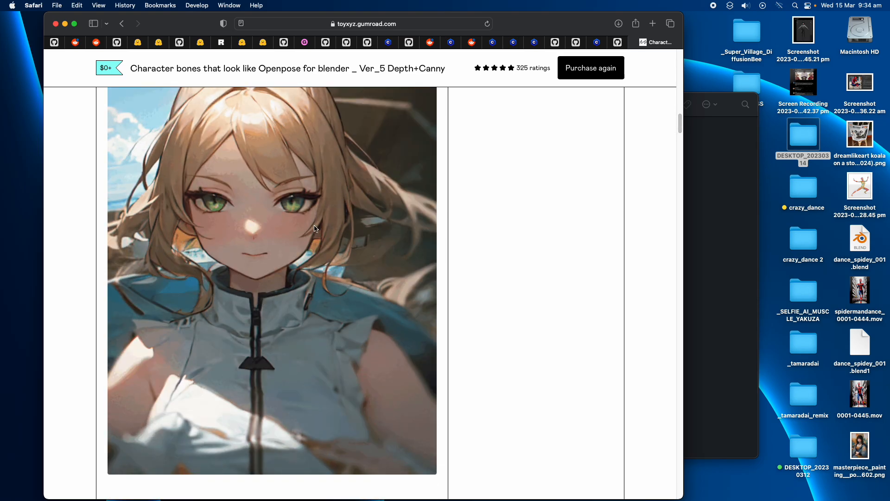
{"action": "scroll", "coordinate": [679, 129], "scroll_direction": "down", "scroll_amount": 2}
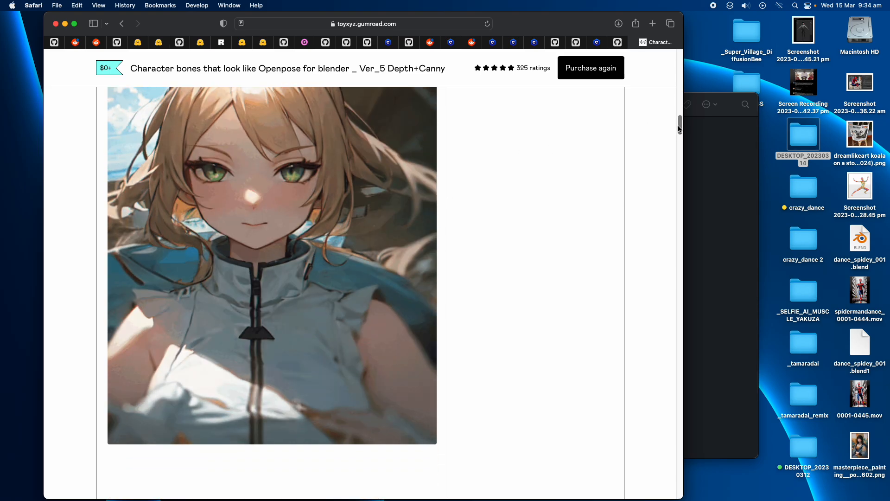
{"action": "left_click_drag", "start_coordinate": [678, 126], "coordinate": [670, 187]}
{"action": "scroll", "coordinate": [285, 256], "scroll_direction": "down", "scroll_amount": 5}
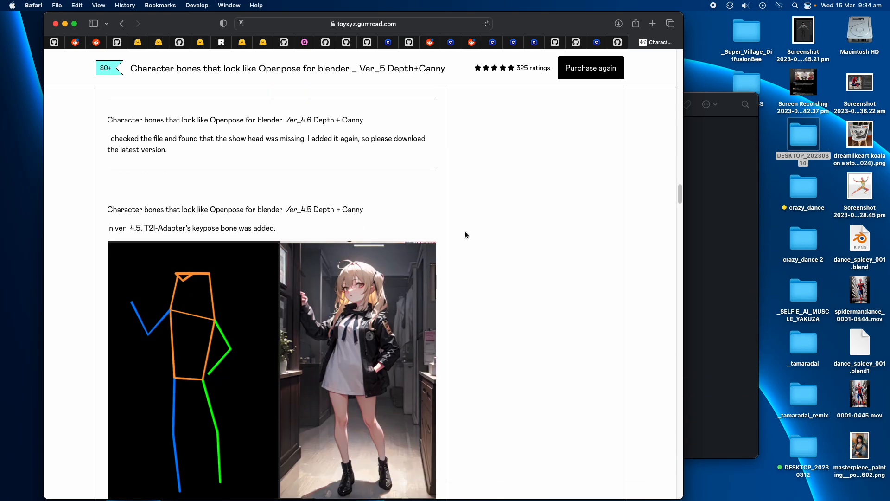
- Return to the purchase section of the product page and point out the fair price field
{"action": "left_click_drag", "start_coordinate": [679, 193], "coordinate": [651, 72]}
{"action": "left_click", "coordinate": [526, 105]}
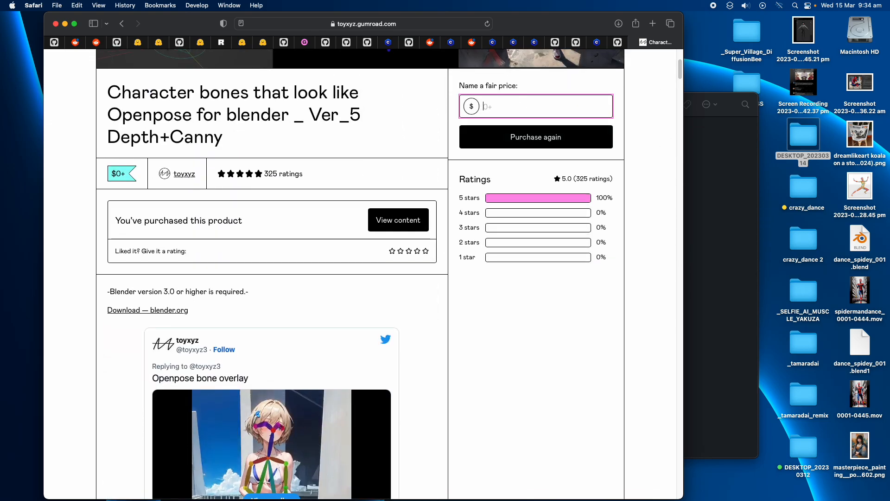
{"action": "left_click", "coordinate": [500, 289]}
- Switch to Blender and open Openpose_bones_ver_05_Depth_Canny.blend from the OpenPoseBones_V5 folder
{"action": "key", "text": "ctrl+Right"}
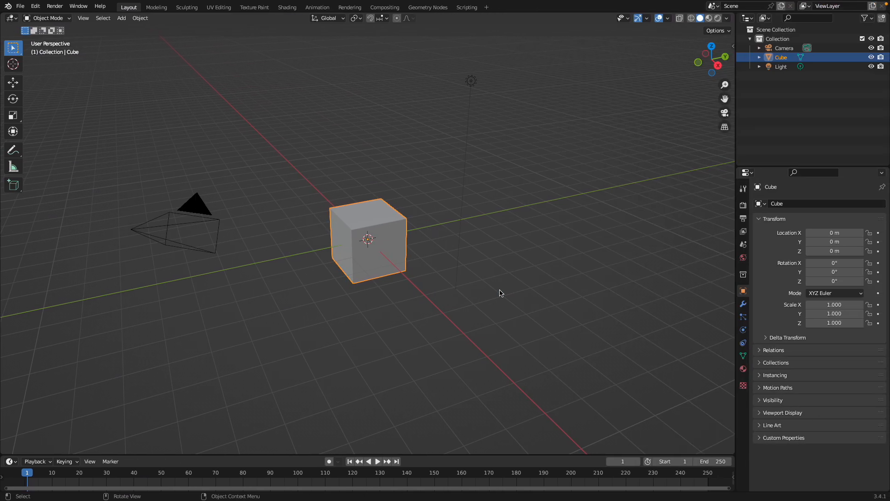
{"action": "scroll", "coordinate": [500, 292], "scroll_direction": "left", "scroll_amount": 5}
{"action": "left_click", "coordinate": [20, 6]}
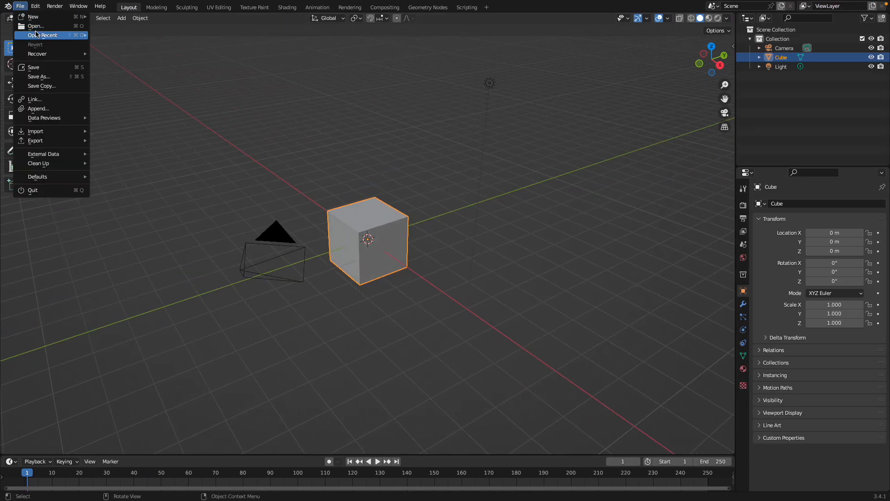
{"action": "left_click", "coordinate": [35, 26]}
{"action": "left_click", "coordinate": [398, 160]}
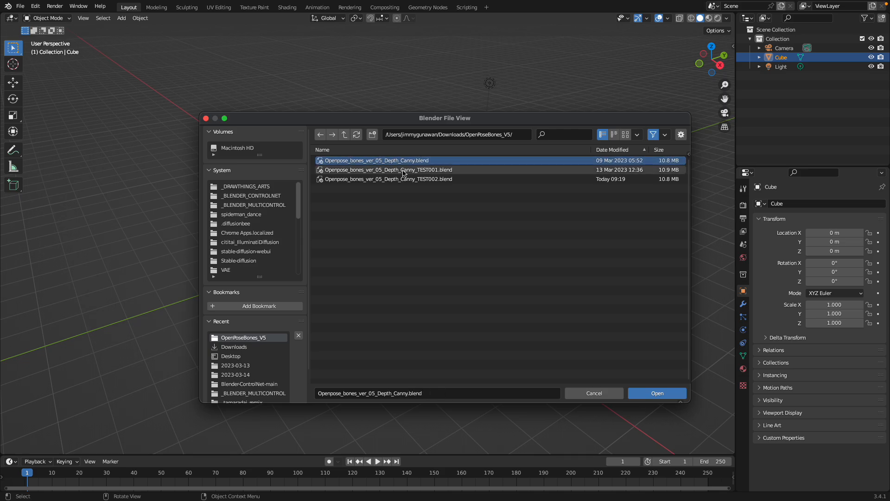
{"action": "left_click", "coordinate": [661, 393]}
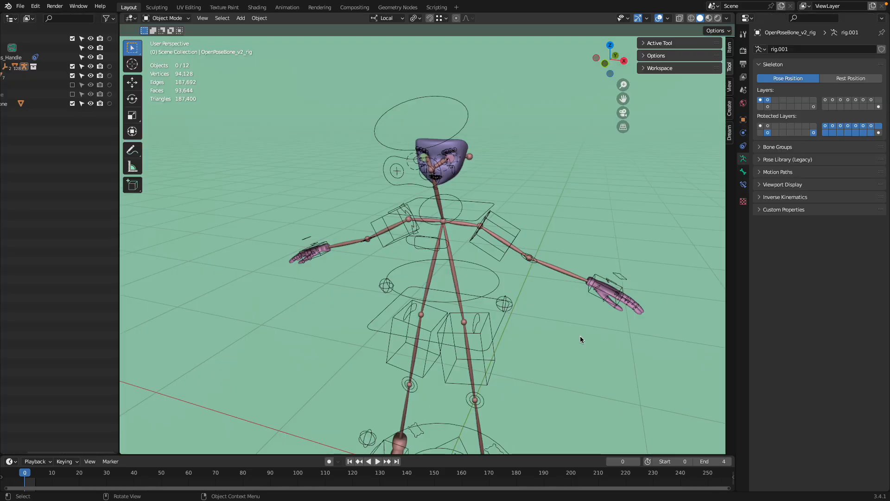
- Save the rig scene as a new file named Openpose_bones_ver_05_Depth_Canny_demo001.blend
{"action": "left_click_drag", "start_coordinate": [481, 270], "coordinate": [443, 204]}
{"action": "scroll", "coordinate": [481, 210], "scroll_direction": "down", "scroll_amount": 1}
{"action": "left_click", "coordinate": [20, 7]}
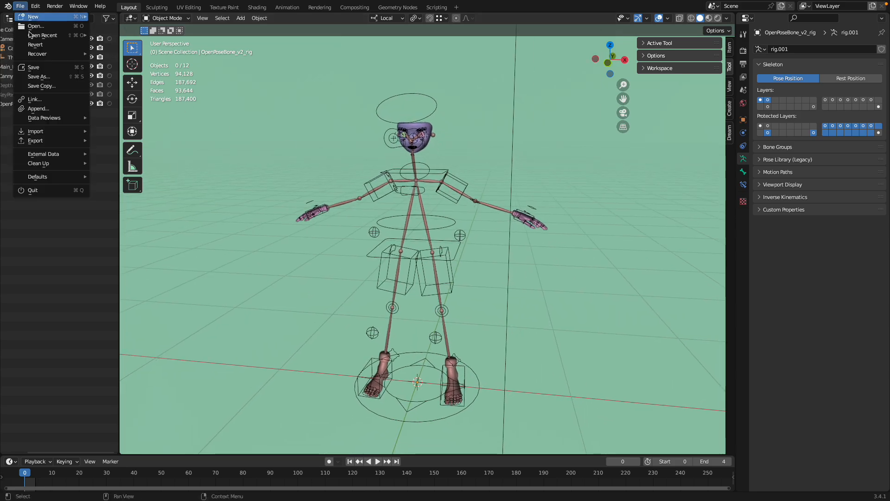
{"action": "left_click", "coordinate": [44, 77]}
{"action": "left_click", "coordinate": [408, 393]}
{"action": "left_click", "coordinate": [408, 393]}
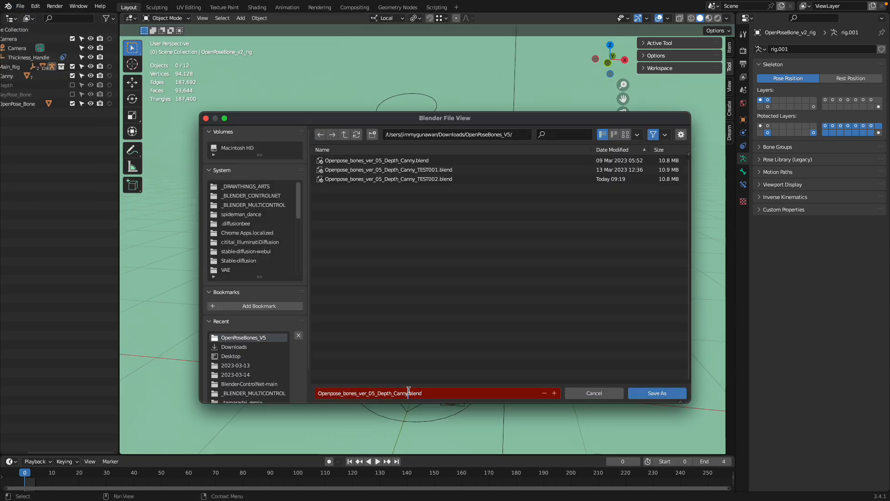
{"action": "type", "text": "_demo001"}
{"action": "key", "text": "Return"}
{"action": "left_click", "coordinate": [649, 393]}
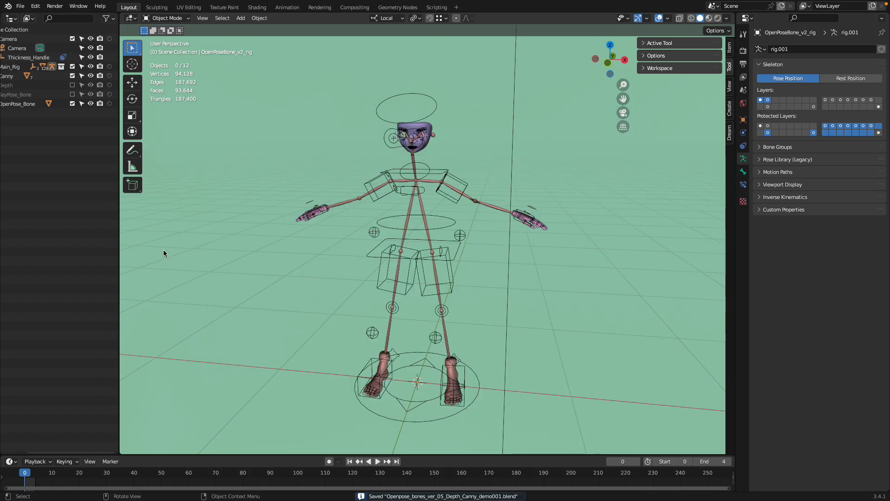
- Widen the outliner to show full collection names, and toggle the Depth collection on and off to preview its meshes
{"action": "left_click_drag", "start_coordinate": [119, 214], "coordinate": [199, 214]}
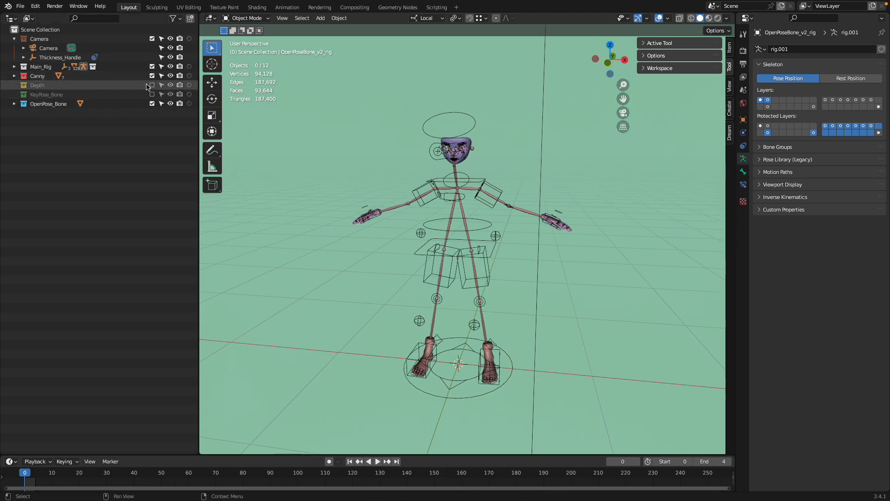
{"action": "left_click", "coordinate": [152, 85]}
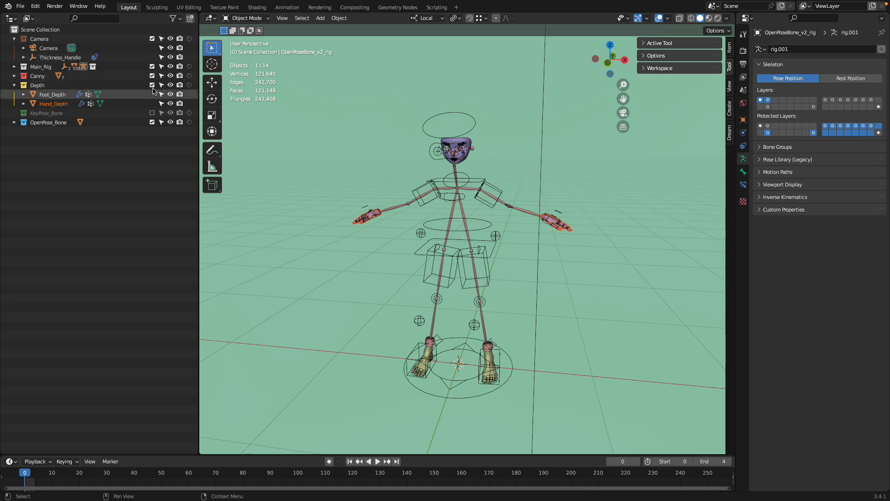
{"action": "left_click", "coordinate": [152, 86]}
{"action": "left_click", "coordinate": [152, 85]}
{"action": "left_click", "coordinate": [152, 86]}
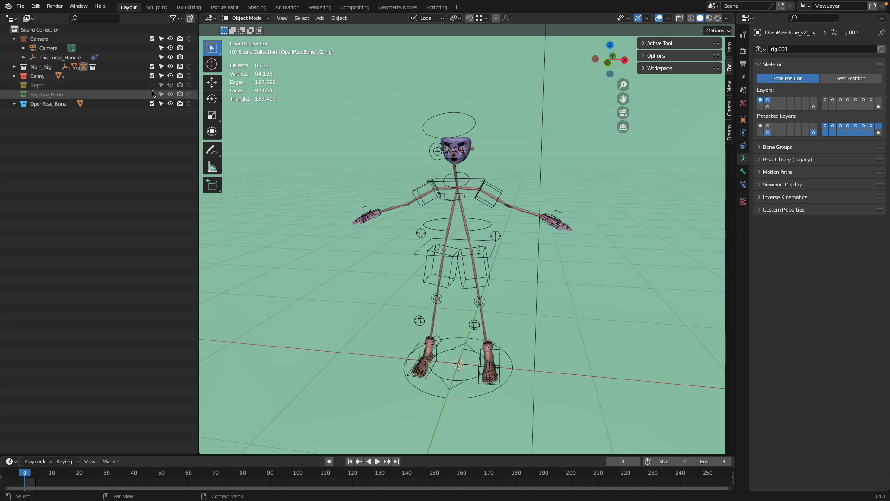
- Enable the KeyPose_Bone collection to inspect its bones on the character, and exclude it again
{"action": "left_click", "coordinate": [152, 95]}
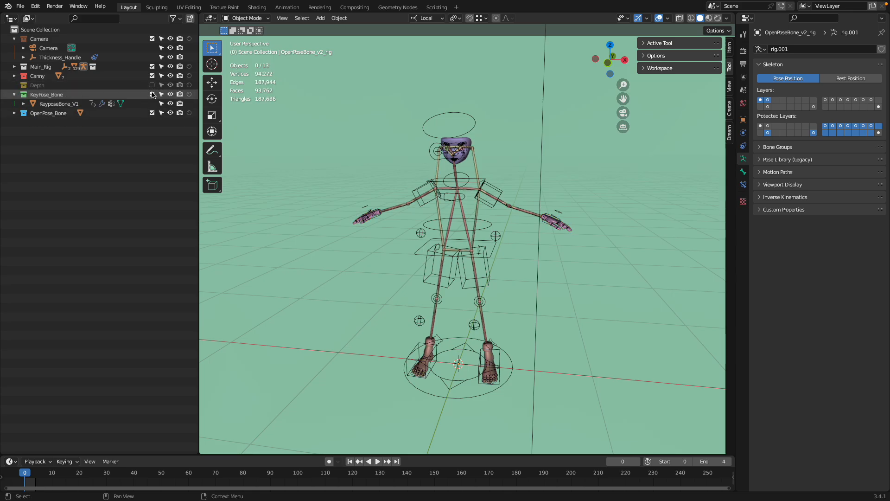
{"action": "scroll", "coordinate": [414, 168], "scroll_direction": "up", "scroll_amount": 2}
{"action": "scroll", "coordinate": [414, 169], "scroll_direction": "down", "scroll_amount": 1}
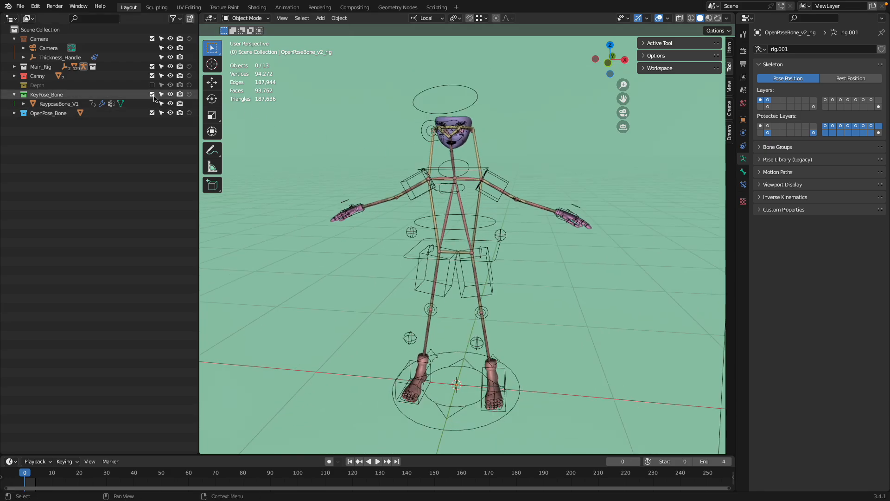
{"action": "left_click", "coordinate": [152, 94]}
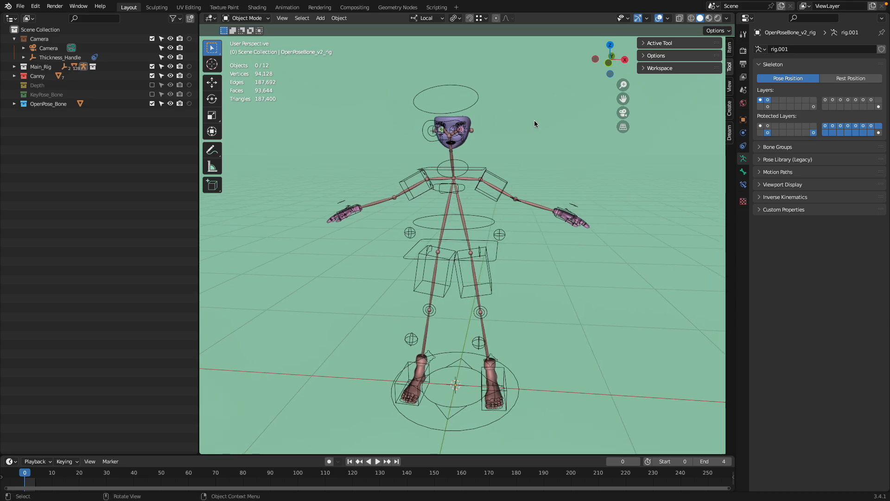
- Display the viewport in Rendered shading with the Canny collection excluded, and select the character rig
{"action": "left_click", "coordinate": [709, 19]}
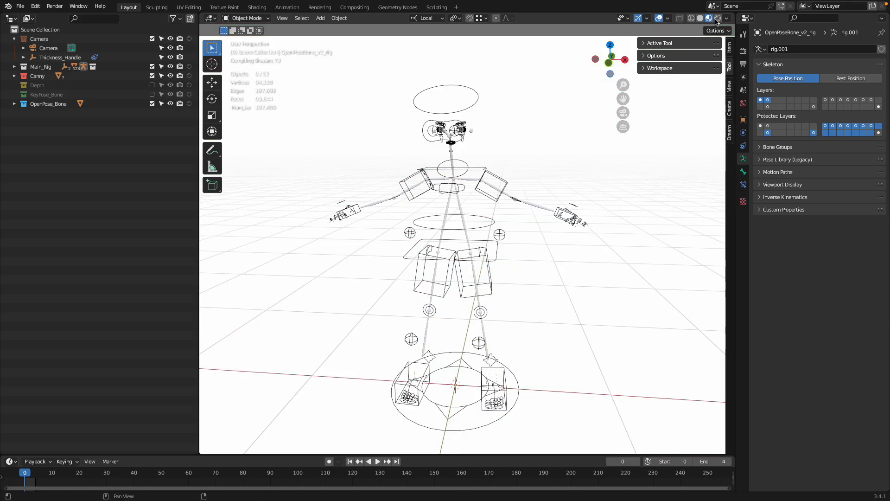
{"action": "mouse_move", "coordinate": [575, 145]}
{"action": "left_mouse_down"}
{"action": "mouse_move", "coordinate": [547, 143]}
{"action": "mouse_move", "coordinate": [604, 141]}
{"action": "mouse_move", "coordinate": [570, 149]}
{"action": "left_mouse_up"}
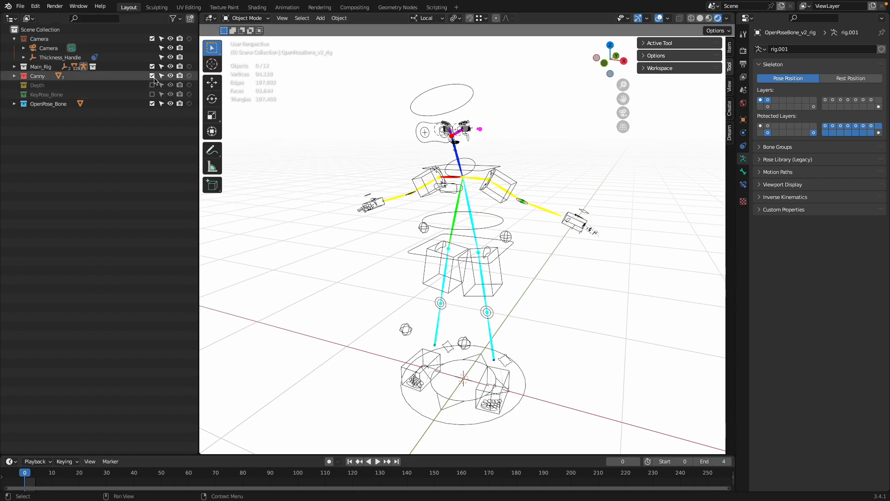
{"action": "left_click", "coordinate": [152, 75]}
{"action": "left_click_drag", "start_coordinate": [350, 144], "coordinate": [376, 140]}
{"action": "left_click", "coordinate": [467, 190]}
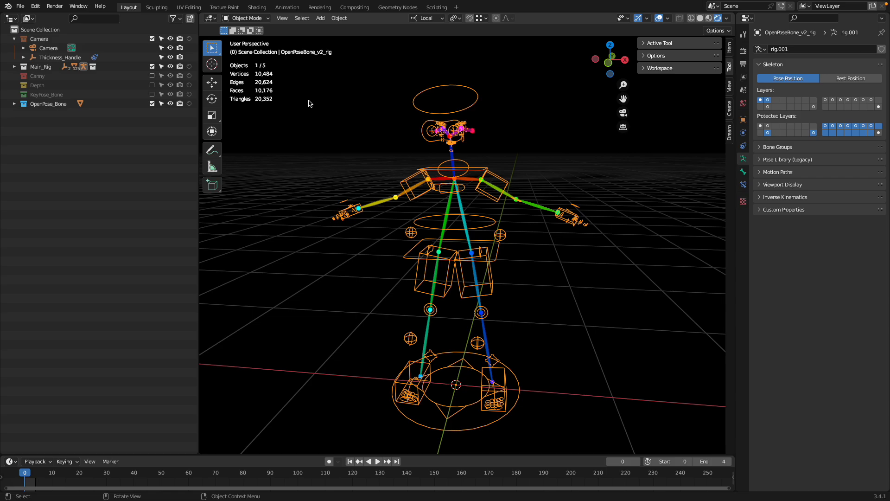
- Put the selected rig in Pose Mode and display the viewport in Solid shading
{"action": "left_click", "coordinate": [242, 19]}
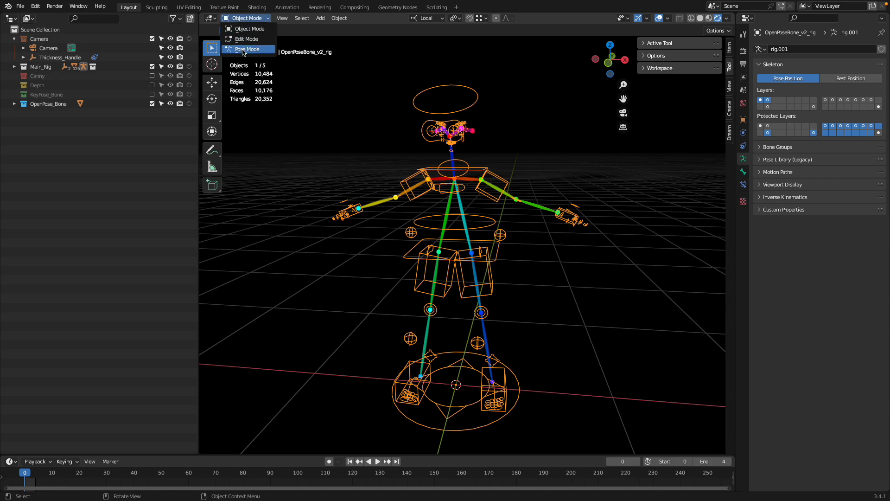
{"action": "left_click", "coordinate": [246, 49]}
{"action": "left_click", "coordinate": [700, 19]}
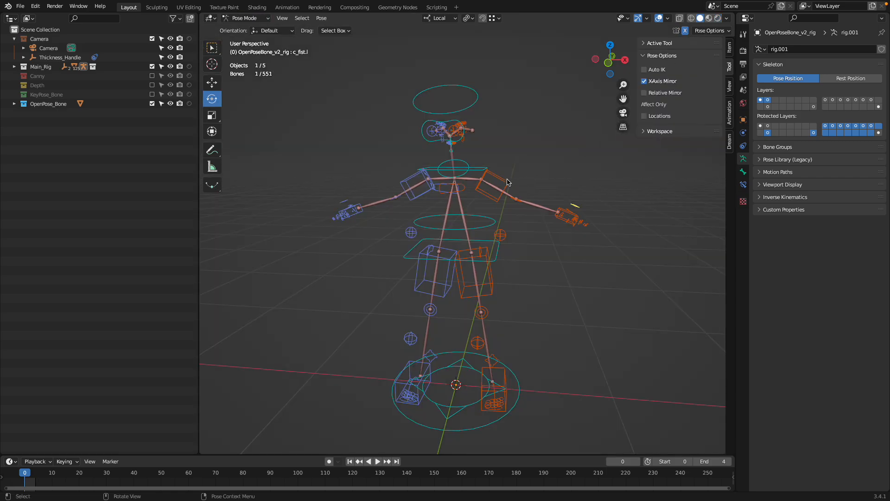
- Rotate the left upper-arm control and raise the left hand control above shoulder height so both mirrored forearms bend upward
{"action": "left_click", "coordinate": [508, 183]}
{"action": "key", "text": "r"}
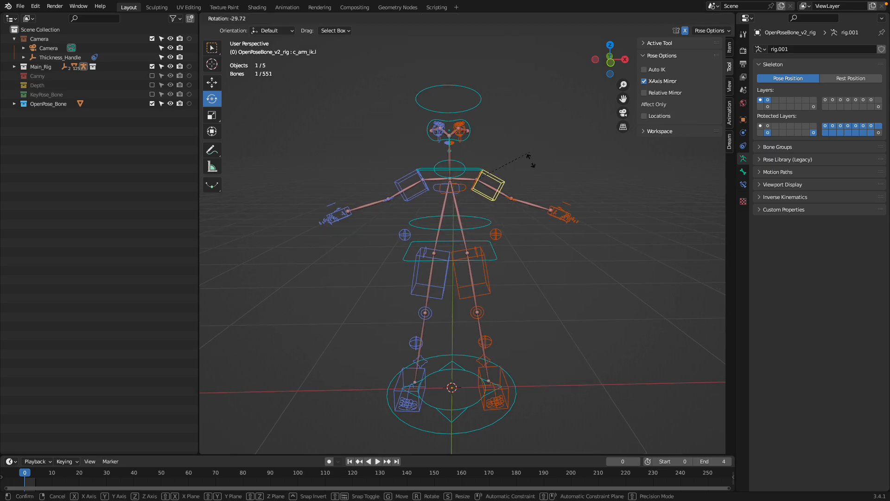
{"action": "left_click", "coordinate": [532, 163]}
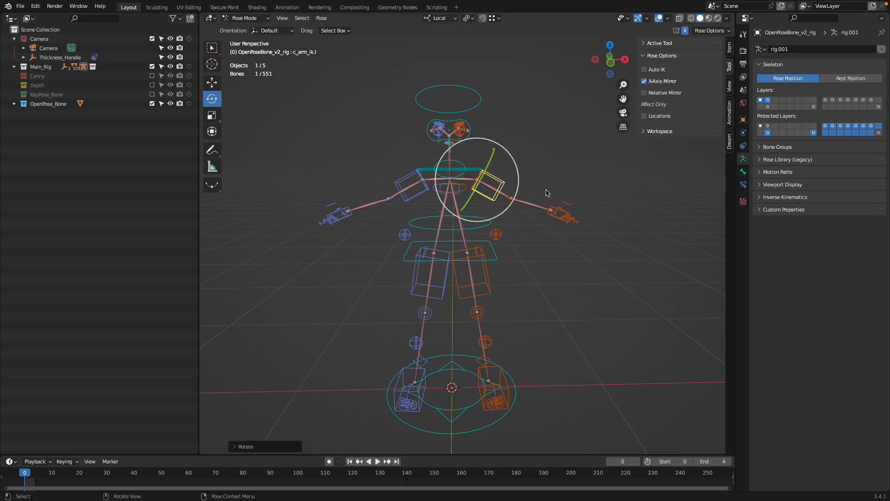
{"action": "left_click", "coordinate": [555, 207]}
{"action": "key", "text": "g"}
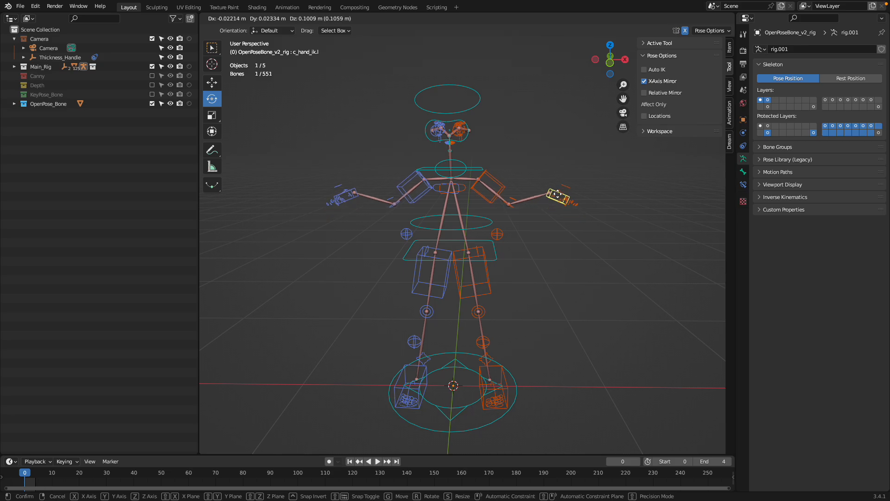
{"action": "left_click", "coordinate": [562, 183]}
{"action": "key", "text": "g"}
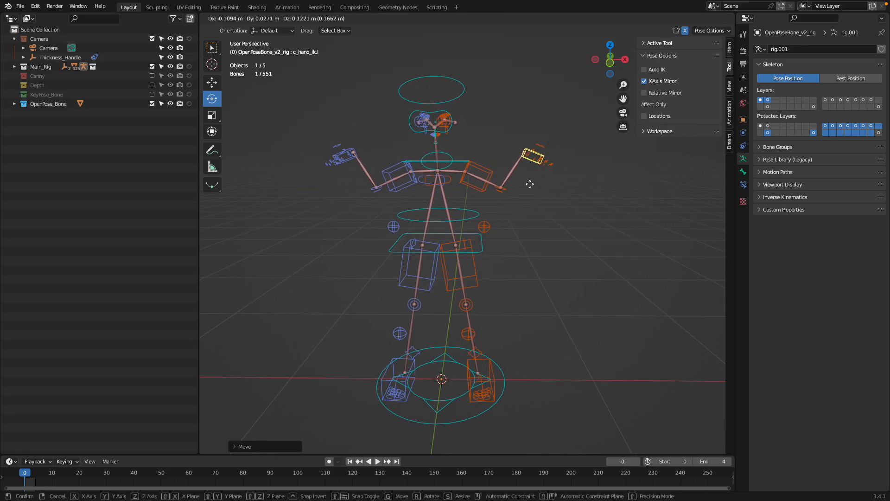
{"action": "left_click", "coordinate": [522, 188]}
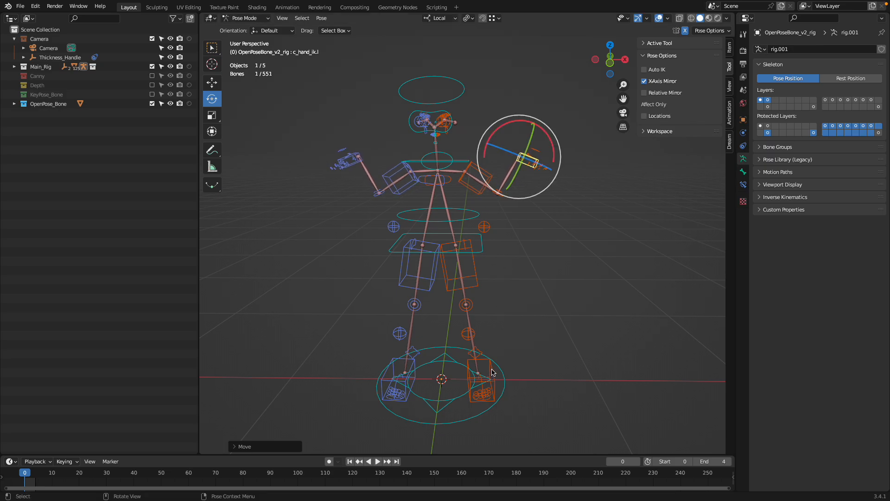
- Move the left foot control up and outward and tilt it with trackball rotation so both mirrored legs bend at the knees
{"action": "left_click", "coordinate": [492, 373]}
{"action": "key", "text": "g"}
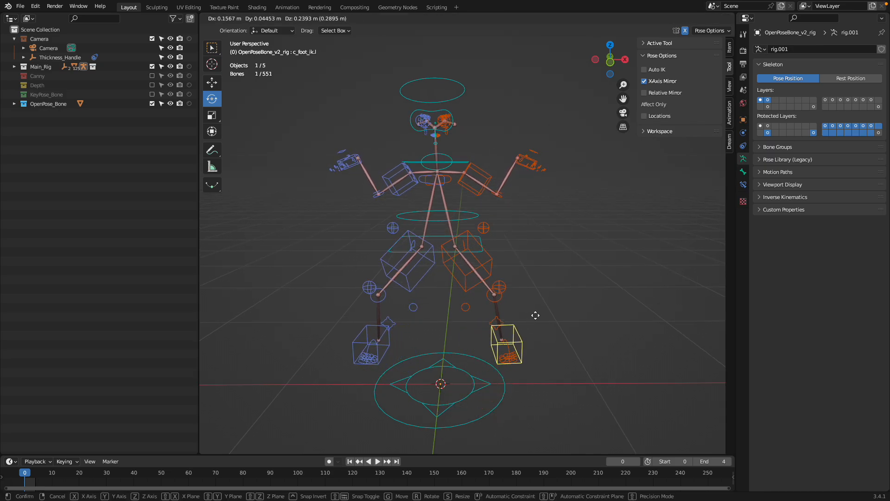
{"action": "left_click", "coordinate": [532, 314]}
{"action": "key", "text": "r"}
{"action": "key", "text": "r"}
{"action": "left_click", "coordinate": [540, 316]}
{"action": "key", "text": "g"}
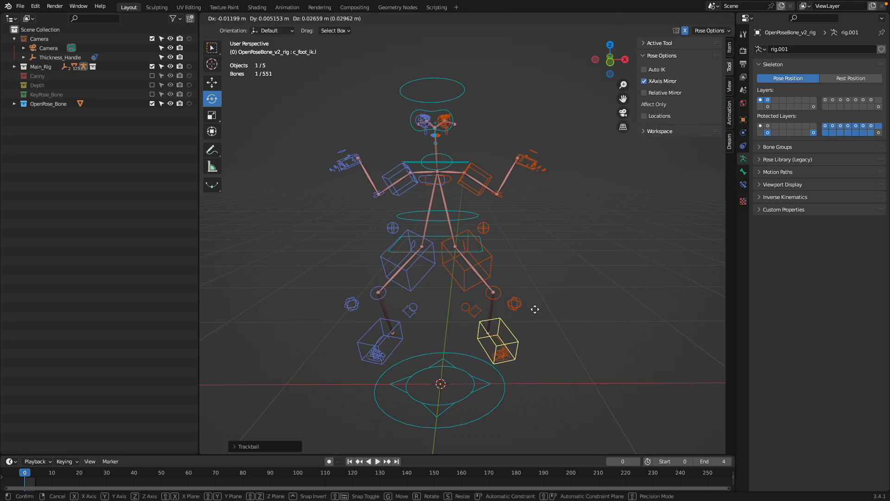
{"action": "left_click", "coordinate": [519, 288]}
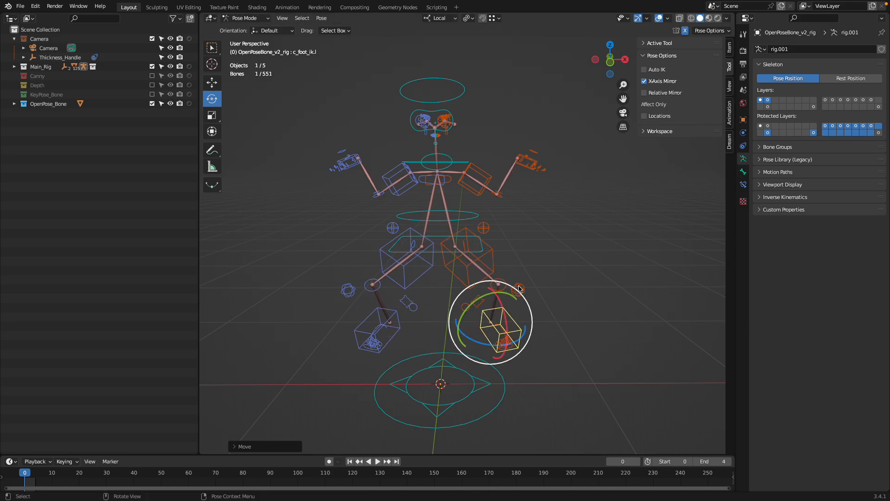
{"action": "scroll", "coordinate": [519, 288], "scroll_direction": "up", "scroll_amount": 2}
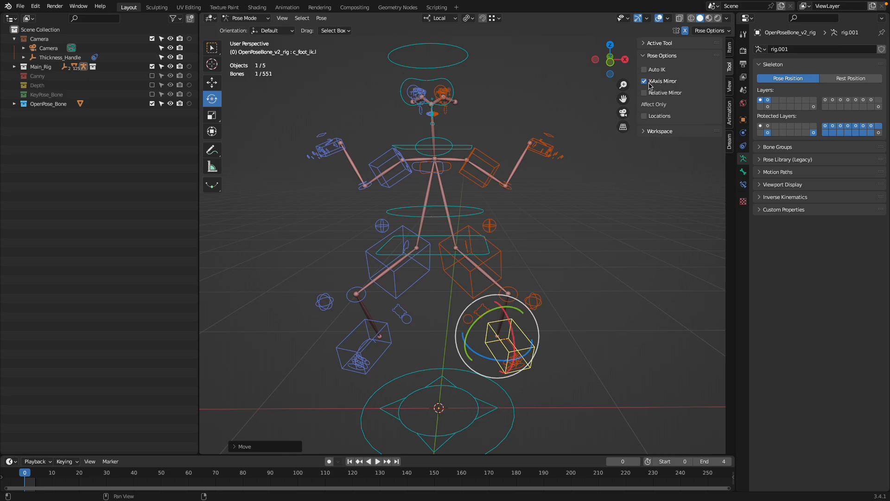
- Disable X-Axis Mirror and lower only the left foot control to the ground near the rig's center
{"action": "left_click", "coordinate": [648, 83]}
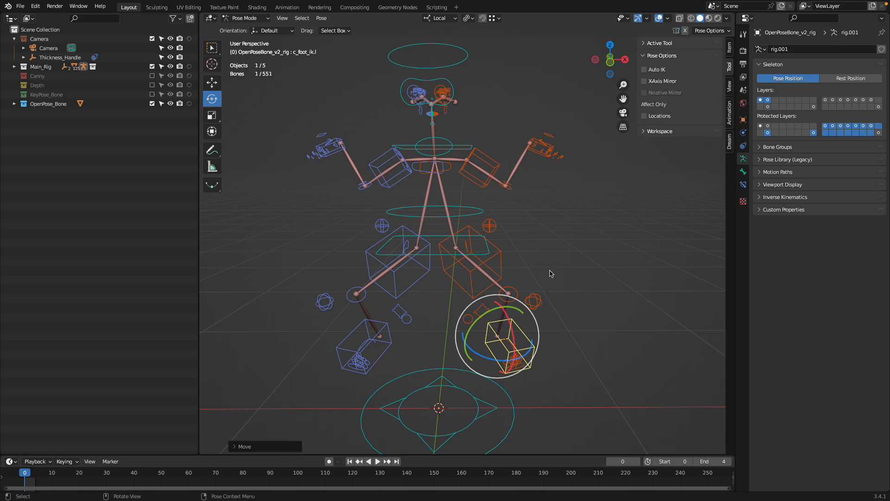
{"action": "key", "text": "g"}
{"action": "left_click", "coordinate": [469, 331]}
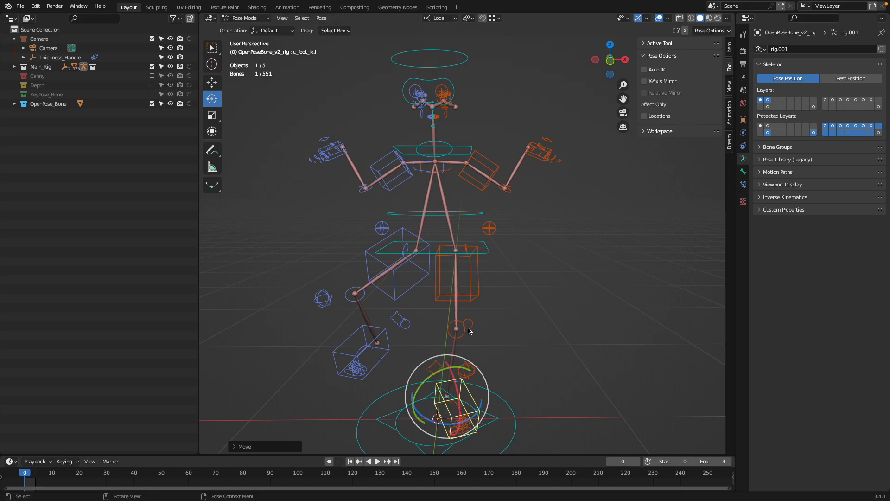
- Shift the left knee control outward, and reposition and rotate the left foot control under the body
{"action": "key", "text": "g"}
{"action": "left_click", "coordinate": [483, 327]}
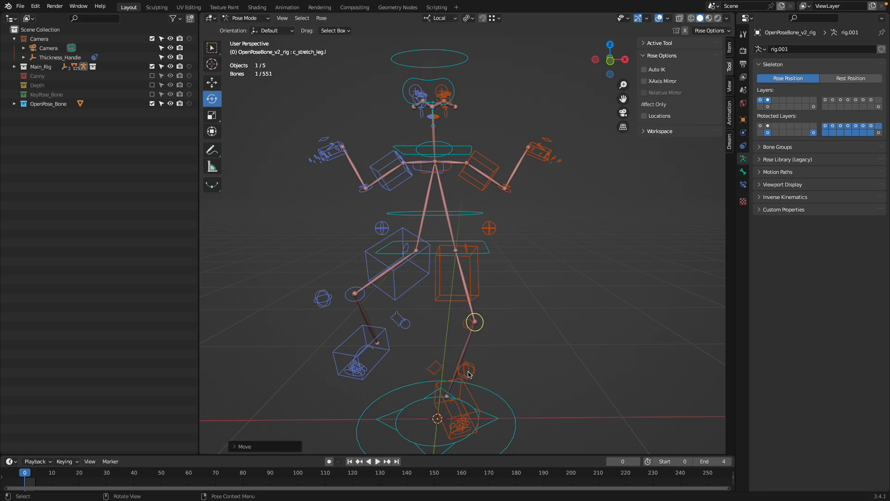
{"action": "key", "text": "g"}
{"action": "left_click", "coordinate": [468, 387]}
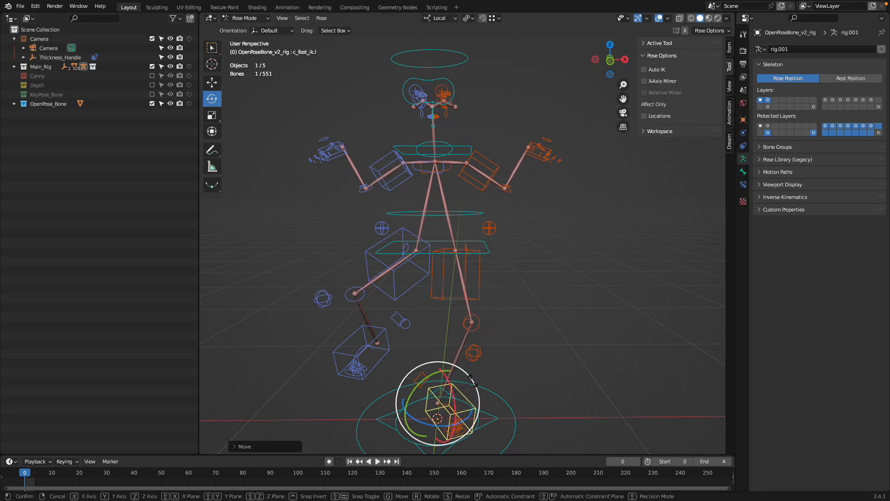
{"action": "key", "text": "r"}
{"action": "key", "text": "r"}
{"action": "left_click", "coordinate": [472, 386]}
- Adjust the left hand control with trackball rotation and lower it below shoulder height
{"action": "left_click", "coordinate": [540, 152]}
{"action": "key", "text": "r"}
{"action": "key", "text": "r"}
{"action": "key", "text": "g"}
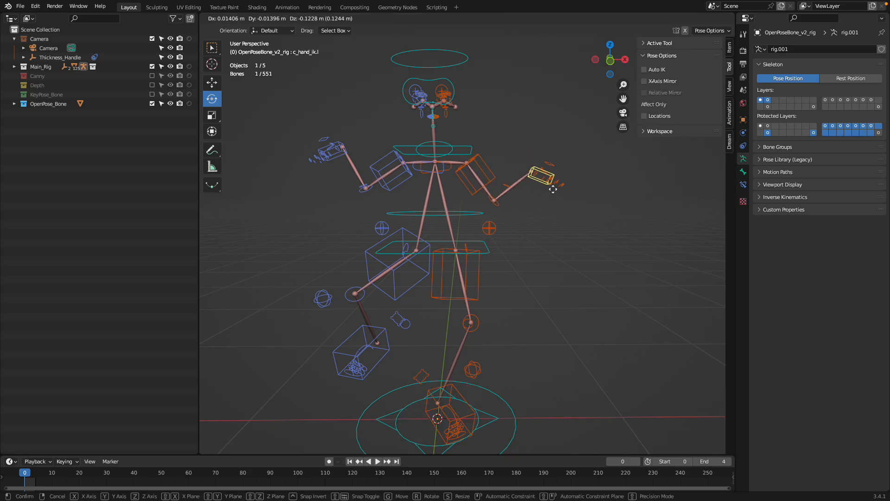
{"action": "left_click", "coordinate": [558, 199]}
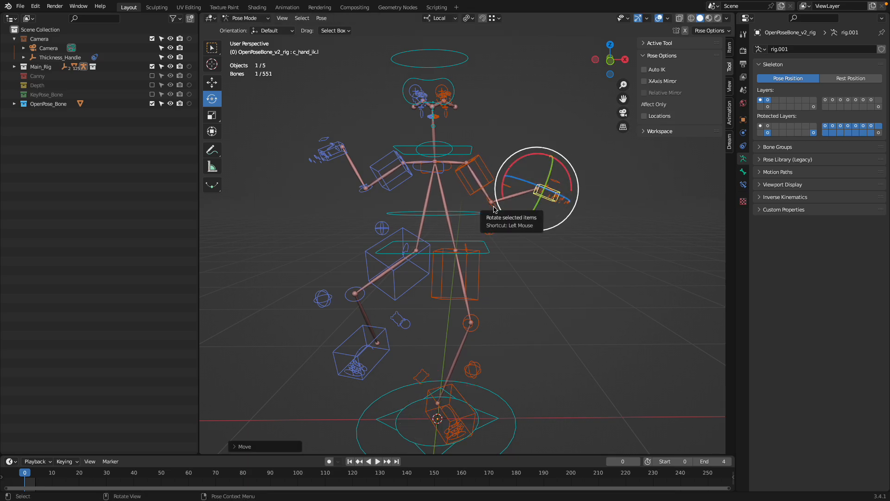
- Raise the left elbow control above the shoulder and nudge the left hand control so the forearm hangs down
{"action": "left_click", "coordinate": [493, 206]}
{"action": "key", "text": "g"}
{"action": "left_click", "coordinate": [515, 122]}
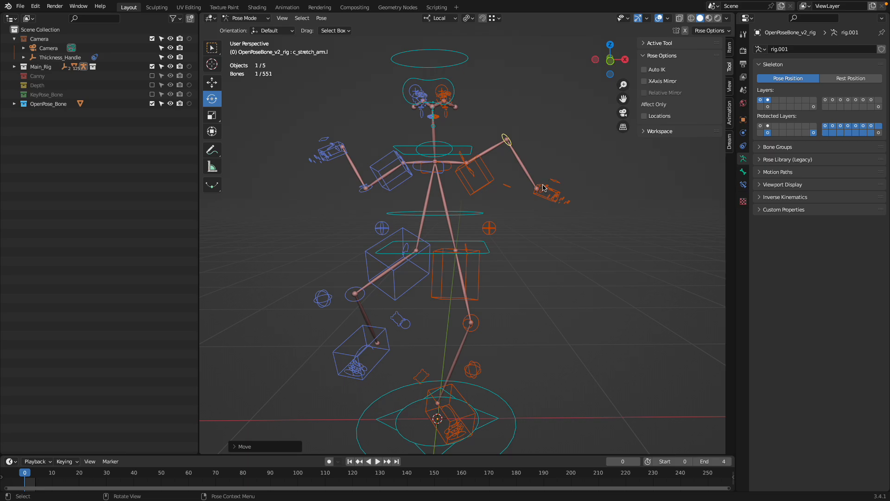
{"action": "left_click", "coordinate": [545, 188]}
{"action": "key", "text": "g"}
{"action": "left_click", "coordinate": [538, 199]}
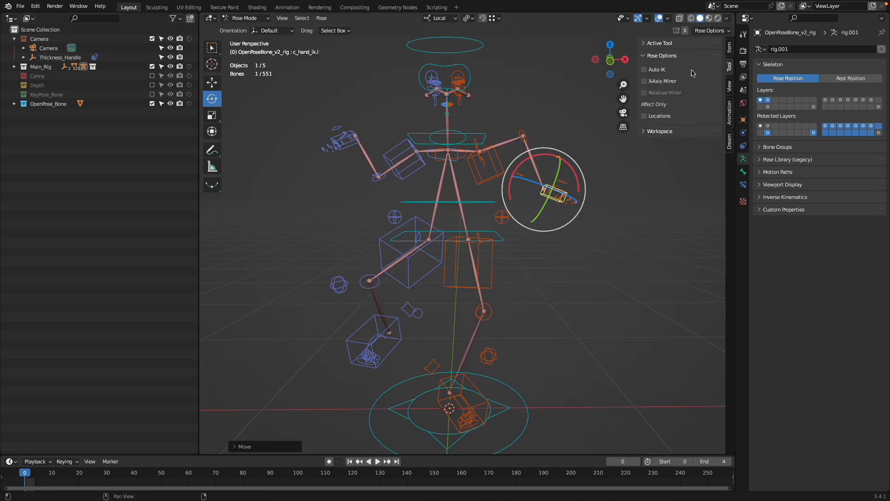
- Preview the pose in Rendered shading from the front with all bones deselected
{"action": "left_click", "coordinate": [718, 19]}
{"action": "mouse_move", "coordinate": [574, 147]}
{"action": "left_mouse_down"}
{"action": "mouse_move", "coordinate": [563, 167]}
{"action": "mouse_move", "coordinate": [598, 208]}
{"action": "mouse_move", "coordinate": [592, 211]}
{"action": "mouse_move", "coordinate": [625, 124]}
{"action": "mouse_move", "coordinate": [659, 109]}
{"action": "left_mouse_up"}
{"action": "left_click", "coordinate": [598, 210]}
{"action": "scroll", "coordinate": [598, 210], "scroll_direction": "down", "scroll_amount": 1}
{"action": "left_click_drag", "start_coordinate": [632, 59], "coordinate": [561, 203]}
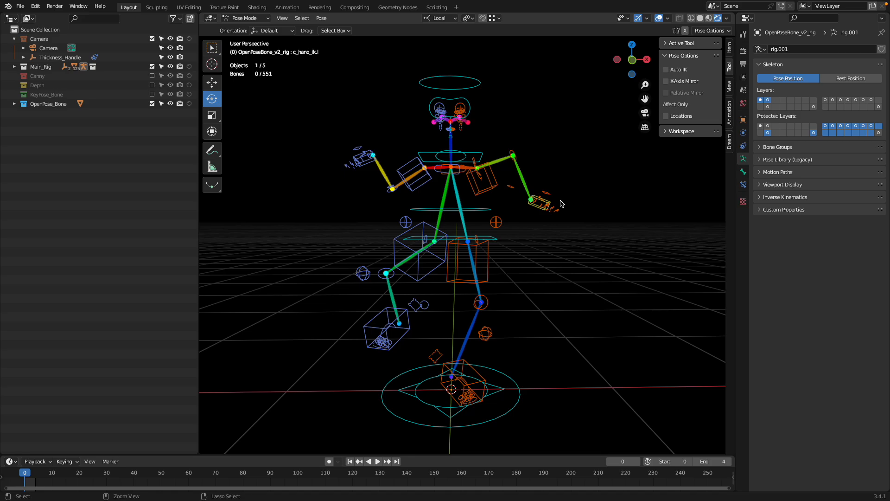
- Look through the camera in Solid shading and set the output resolution to 512 × 512 px
{"action": "key", "text": "KP_0"}
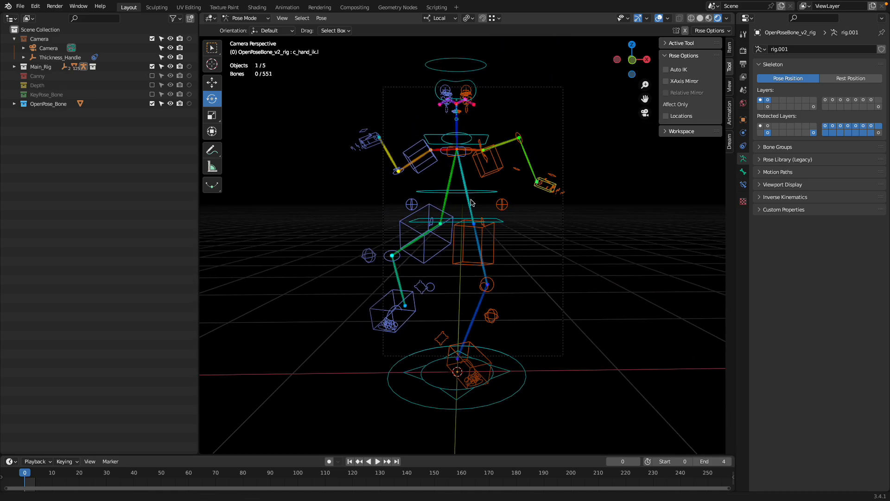
{"action": "left_click", "coordinate": [700, 19]}
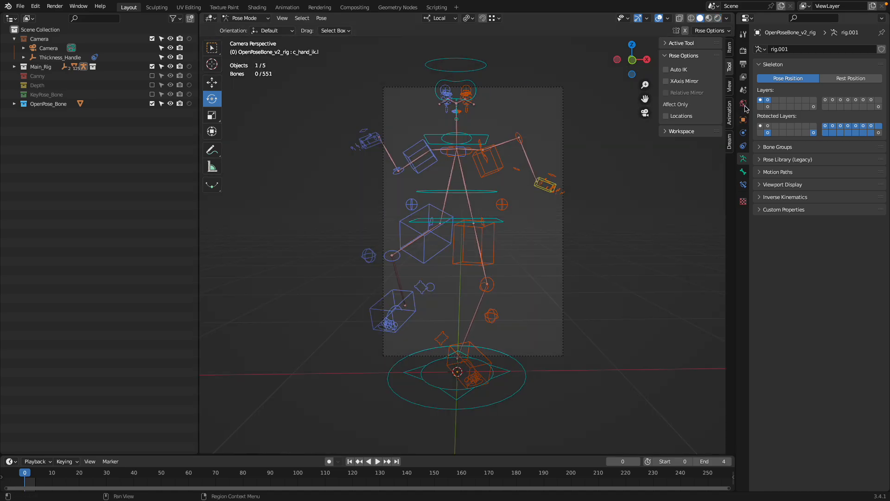
{"action": "left_click", "coordinate": [743, 52]}
{"action": "left_click", "coordinate": [743, 63]}
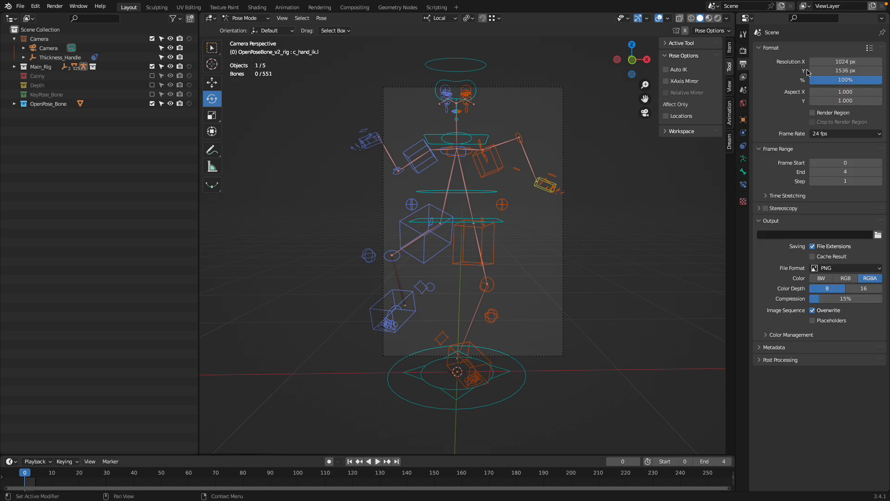
{"action": "left_click_drag", "start_coordinate": [828, 63], "coordinate": [828, 70]}
{"action": "key", "text": "Return"}
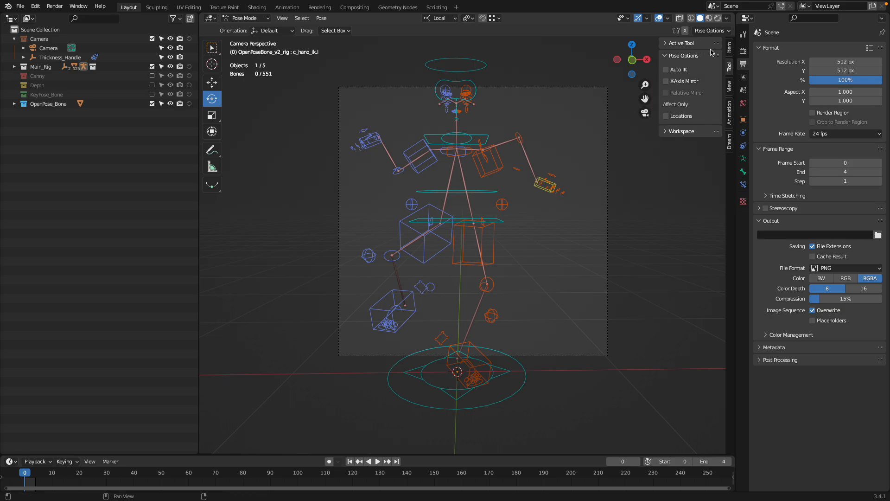
- Lock the camera to the view, reframe it so the whole figure fits the square frame, and save the file
{"action": "left_click", "coordinate": [731, 79]}
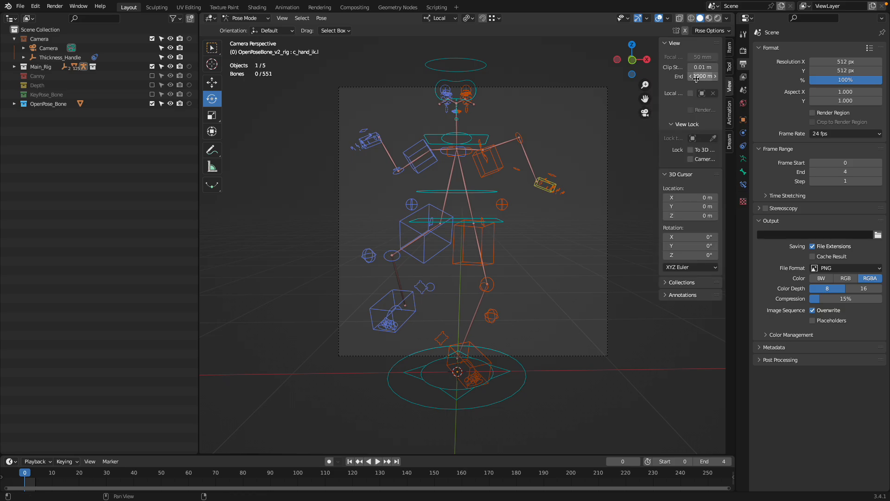
{"action": "left_click", "coordinate": [691, 160]}
{"action": "left_click_drag", "start_coordinate": [660, 153], "coordinate": [641, 153]}
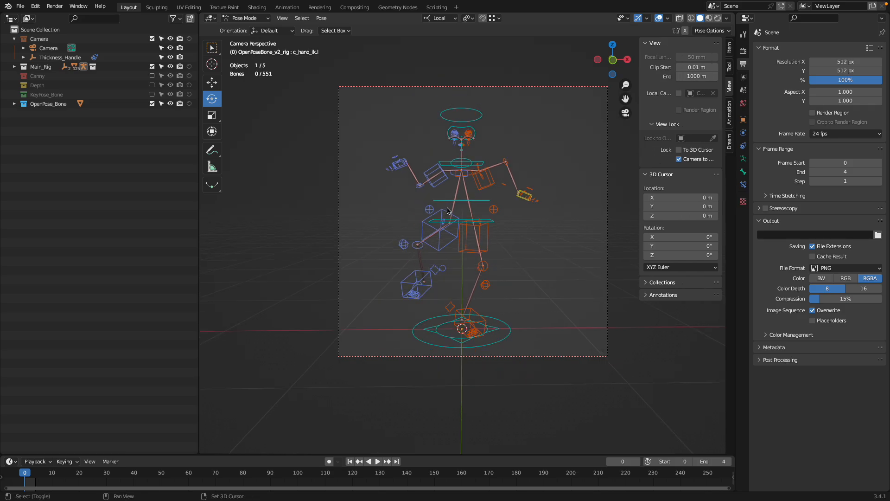
{"action": "left_click_drag", "start_coordinate": [485, 216], "coordinate": [489, 226]}
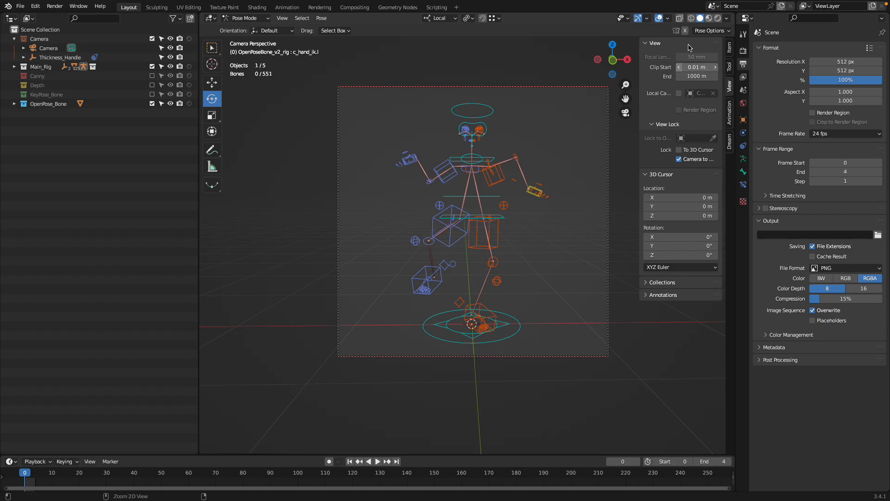
{"action": "key", "text": "ctrl+s"}
- Show the camera view in Rendered shading without gizmos and overlays, fine-tune the framing, and save the file
{"action": "left_click", "coordinate": [717, 17]}
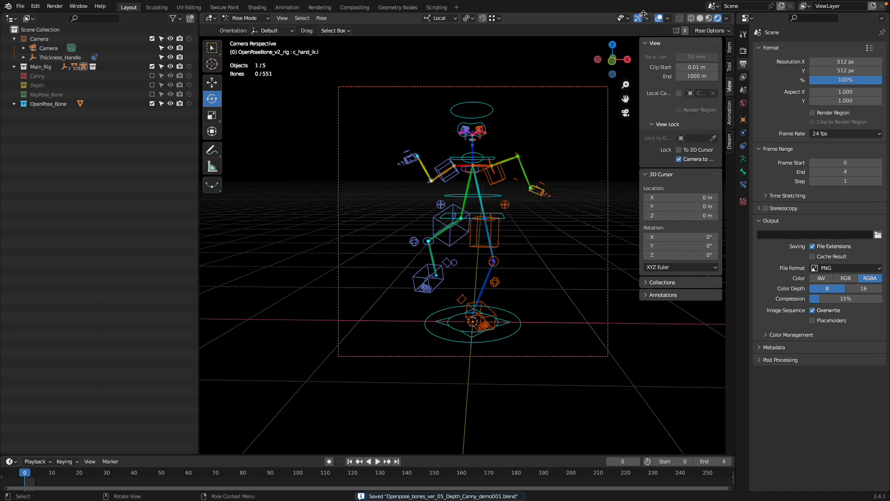
{"action": "left_click", "coordinate": [638, 18]}
{"action": "left_click", "coordinate": [659, 18]}
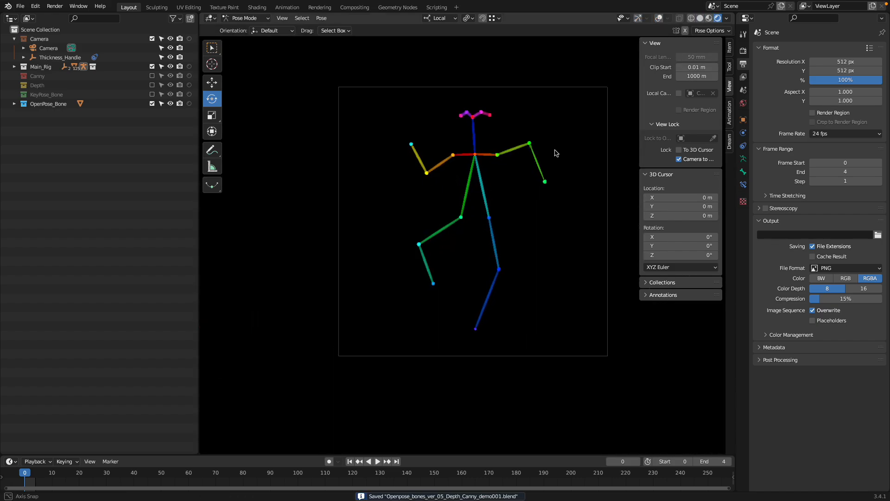
{"action": "left_click_drag", "start_coordinate": [557, 153], "coordinate": [527, 168]}
{"action": "key", "text": "ctrl+s"}
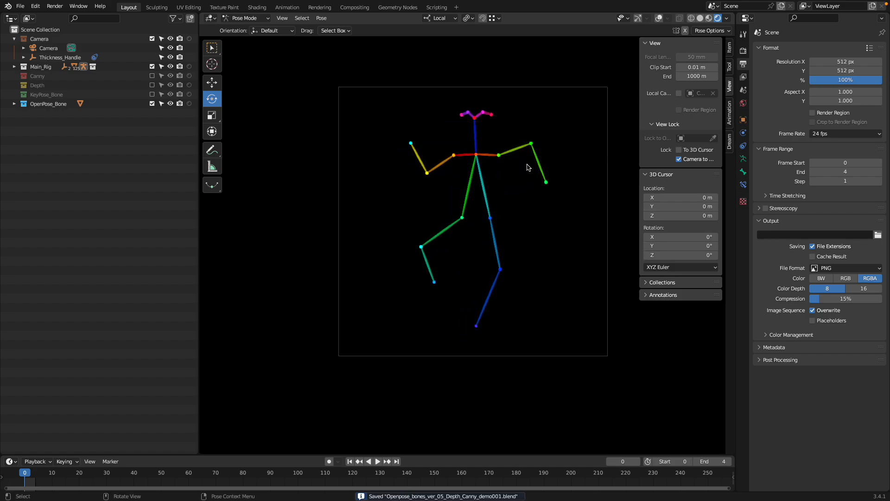
- Turn the viewport gizmos and overlays back on to expose the rig's bone controls
{"action": "left_click", "coordinate": [639, 17]}
{"action": "left_click", "coordinate": [658, 17]}
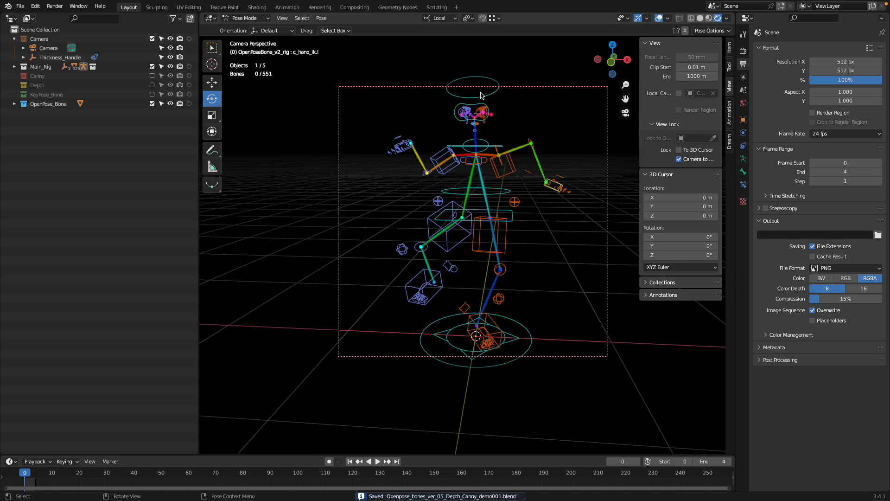
{"action": "left_click", "coordinate": [479, 121]}
{"action": "left_click", "coordinate": [514, 95]}
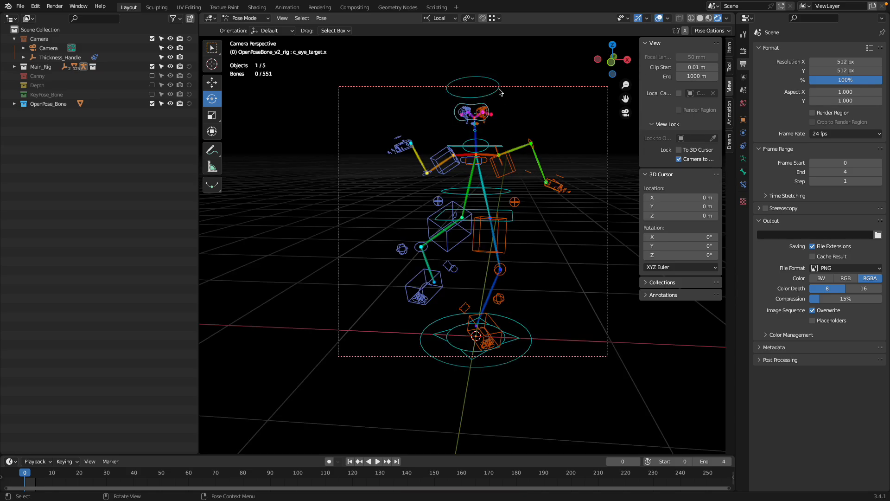
- Tilt the head control sideways with trackball rotation, adjust the camera framing slightly, and save the file
{"action": "left_click", "coordinate": [499, 91]}
{"action": "key", "text": "r"}
{"action": "key", "text": "r"}
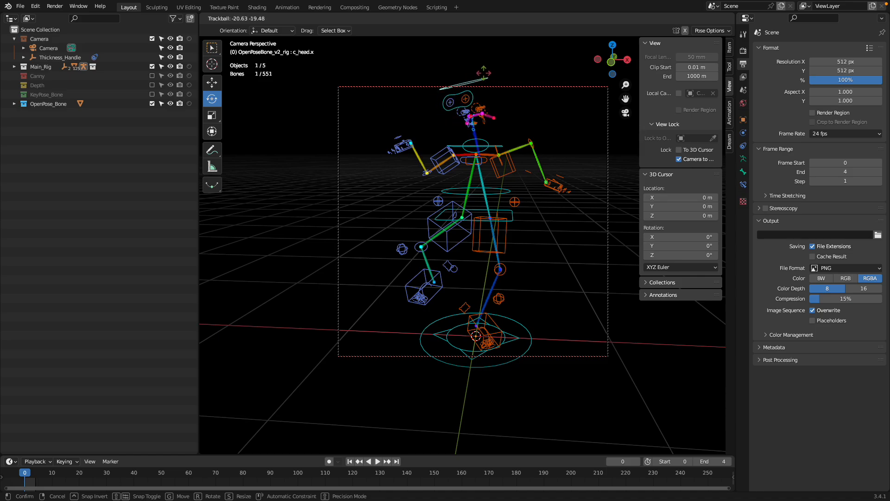
{"action": "left_click", "coordinate": [541, 124]}
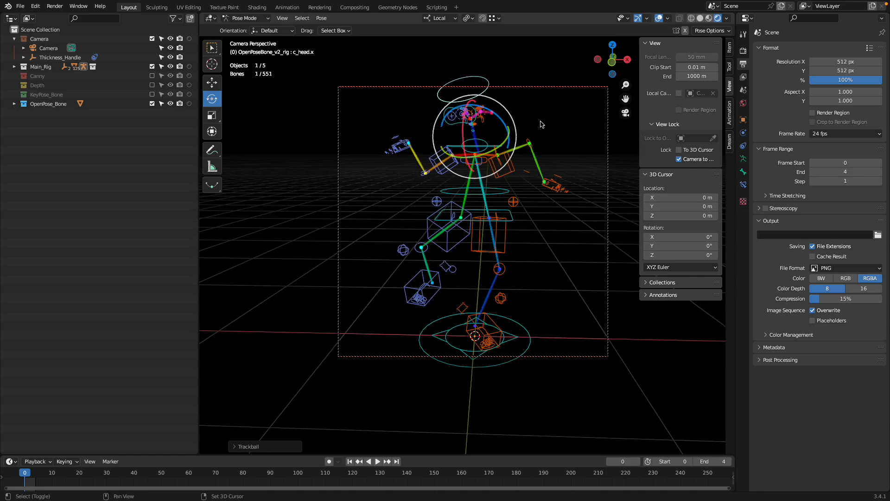
{"action": "left_click_drag", "start_coordinate": [541, 122], "coordinate": [541, 123]}
{"action": "key", "text": "ctrl+s"}
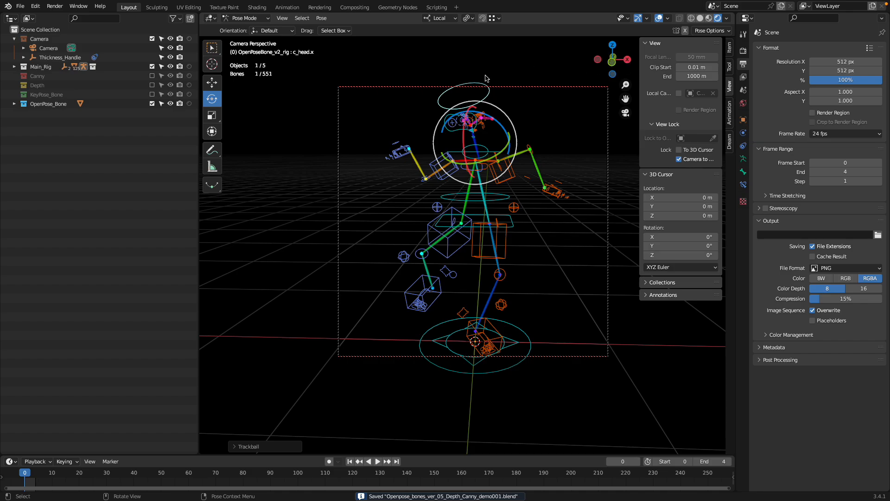
- Render the current frame, inspect the result in an enlarged render window, and close that window
{"action": "left_click", "coordinate": [55, 6]}
{"action": "left_click", "coordinate": [70, 15]}
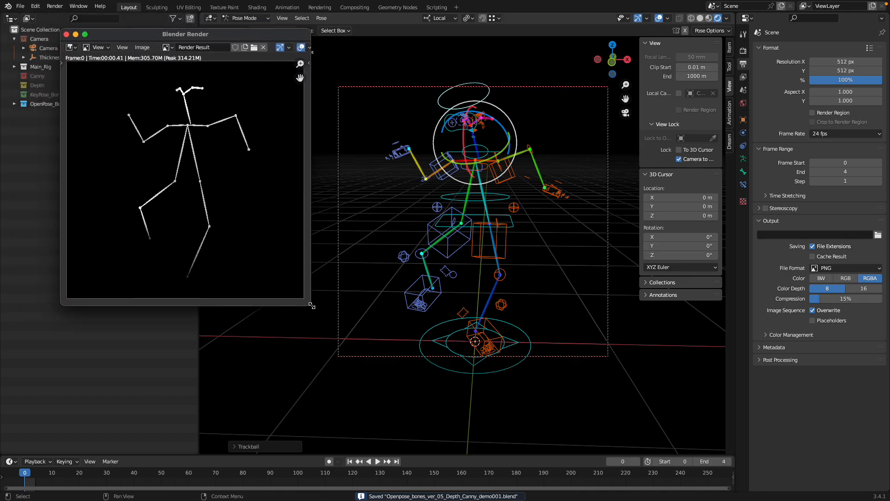
{"action": "left_click_drag", "start_coordinate": [307, 278], "coordinate": [432, 426]}
{"action": "scroll", "coordinate": [279, 238], "scroll_direction": "up", "scroll_amount": 2}
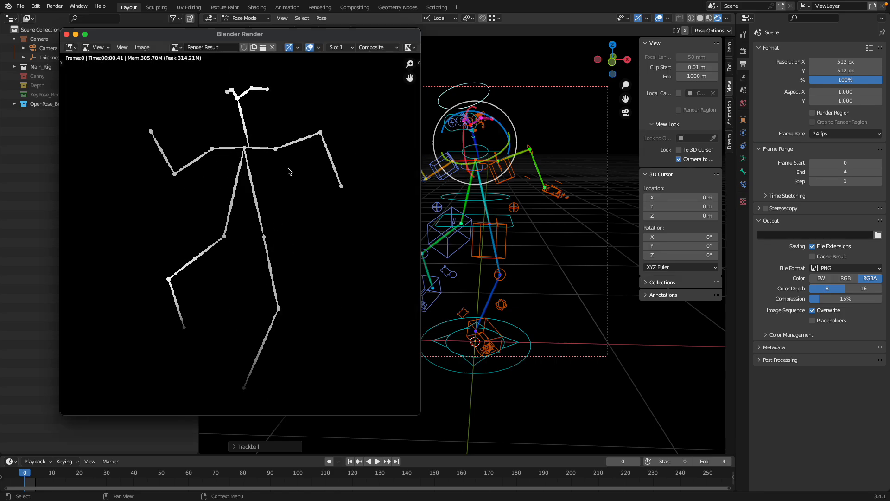
{"action": "scroll", "coordinate": [278, 143], "scroll_direction": "down", "scroll_amount": 2}
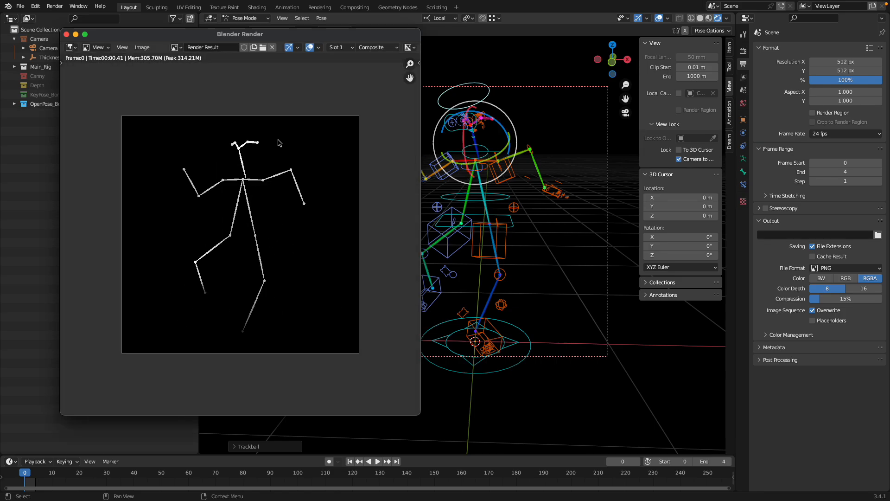
{"action": "left_click", "coordinate": [67, 34]}
- Split the 3D viewport horizontally and turn the upper area into a Compositor showing the scene's node tree
{"action": "left_click_drag", "start_coordinate": [734, 16], "coordinate": [732, 200]}
{"action": "left_click", "coordinate": [211, 18]}
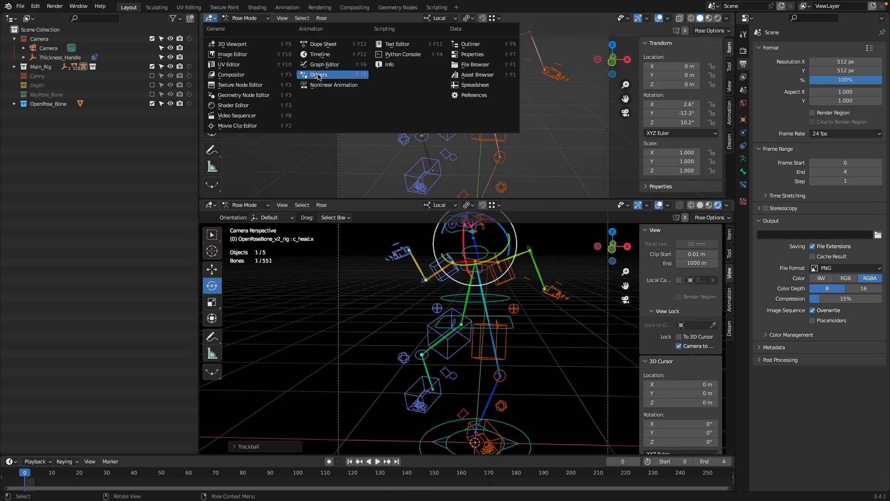
{"action": "left_click", "coordinate": [270, 75]}
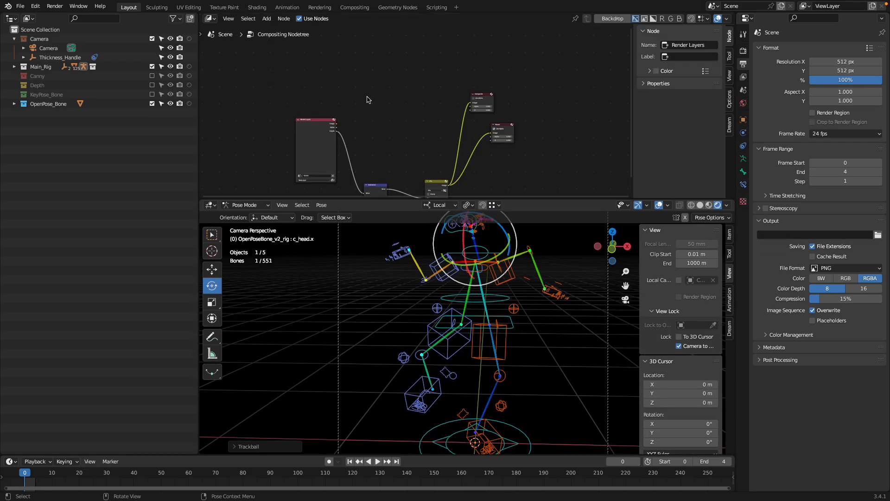
{"action": "scroll", "coordinate": [367, 99], "scroll_direction": "up", "scroll_amount": 6}
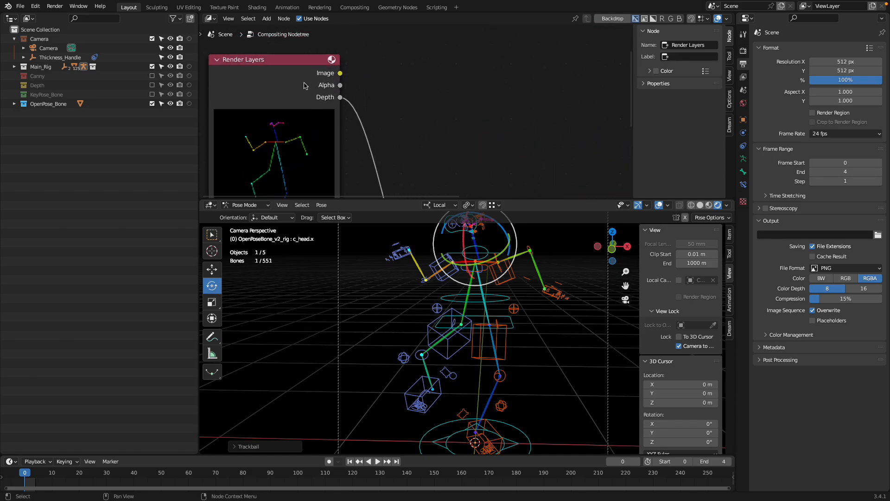
{"action": "scroll", "coordinate": [411, 172], "scroll_direction": "down", "scroll_amount": 5}
- Connect the Render Layers Image output directly to the Composite and Viewer nodes, bypassing the Normalize and Mix nodes
{"action": "left_click_drag", "start_coordinate": [371, 134], "coordinate": [347, 84]}
{"action": "left_click_drag", "start_coordinate": [480, 115], "coordinate": [445, 82]}
{"action": "left_click_drag", "start_coordinate": [441, 95], "coordinate": [395, 146]}
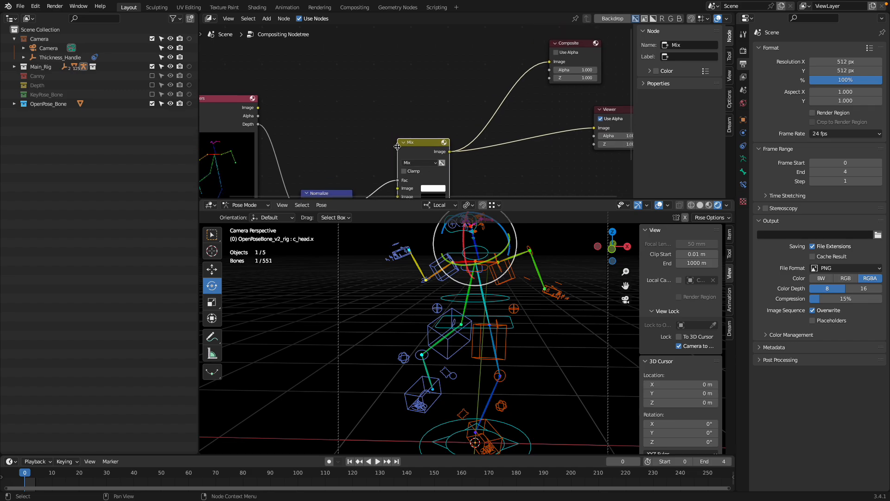
{"action": "left_click_drag", "start_coordinate": [469, 129], "coordinate": [476, 113]}
{"action": "left_click_drag", "start_coordinate": [268, 106], "coordinate": [559, 60]}
{"action": "left_click_drag", "start_coordinate": [268, 106], "coordinate": [608, 129]}
{"action": "left_click_drag", "start_coordinate": [233, 100], "coordinate": [278, 65]}
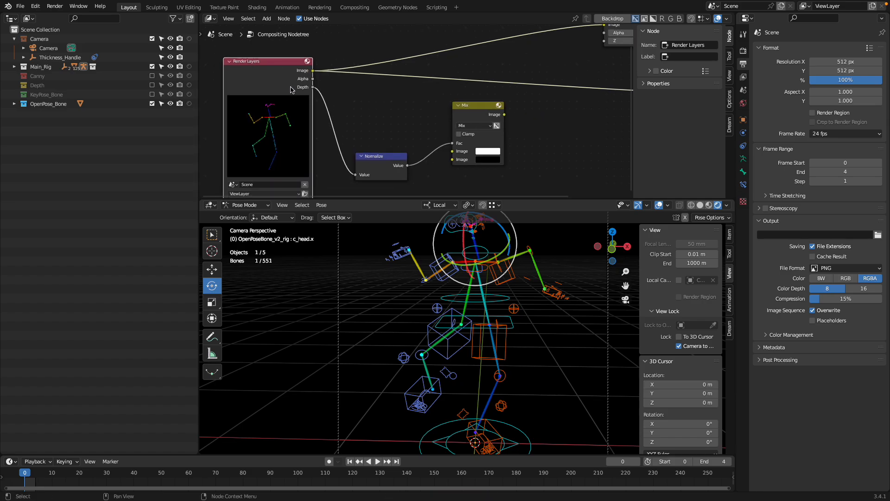
- Render the frame again and inspect the coloured Openpose skeleton in an enlarged render window
{"action": "left_click", "coordinate": [55, 6]}
{"action": "left_click", "coordinate": [61, 17]}
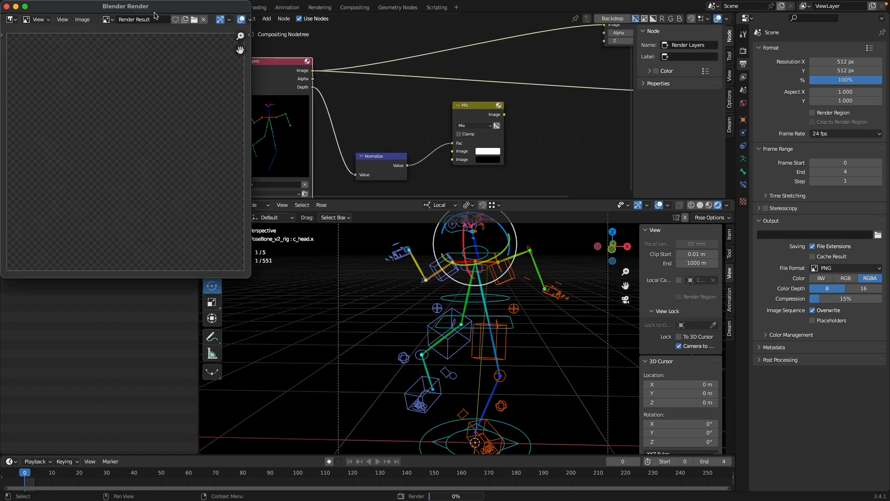
{"action": "left_click_drag", "start_coordinate": [456, 327], "coordinate": [636, 401]}
{"action": "scroll", "coordinate": [508, 318], "scroll_direction": "up", "scroll_amount": 1}
{"action": "scroll", "coordinate": [500, 311], "scroll_direction": "down", "scroll_amount": 1}
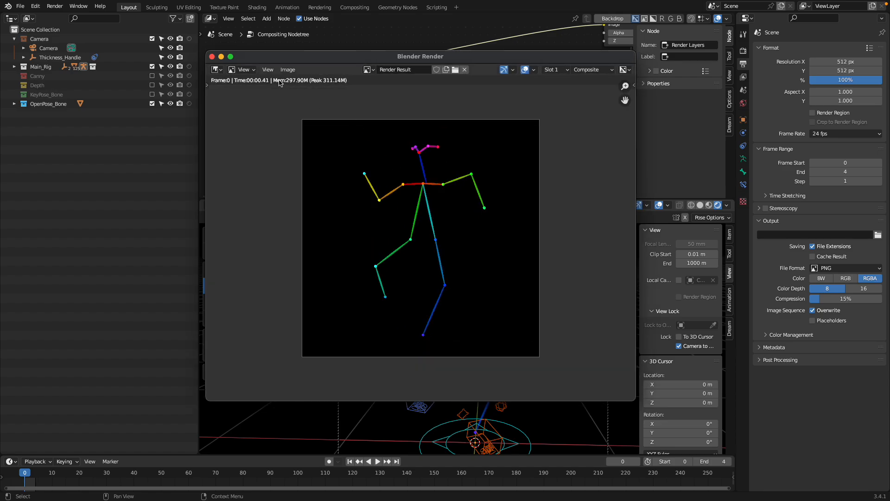
- Save the rendered image to the Desktop as openposebone_001.png
{"action": "left_click", "coordinate": [288, 70]}
{"action": "left_click", "coordinate": [302, 132]}
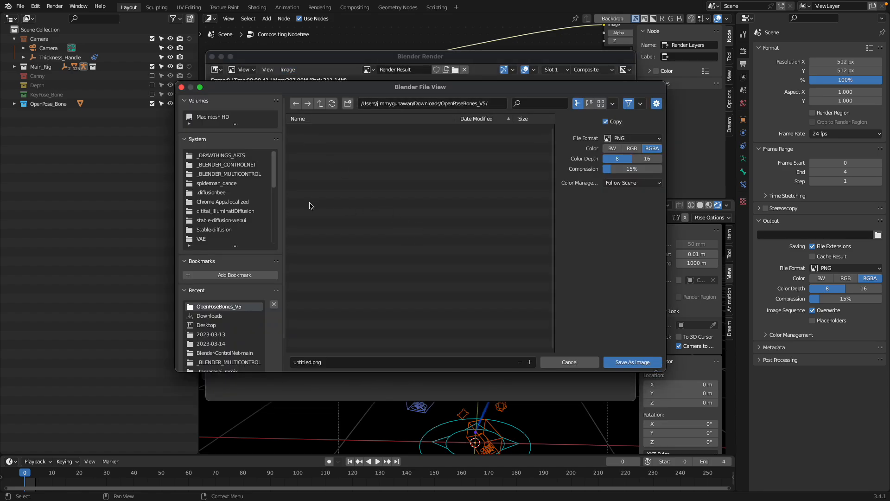
{"action": "scroll", "coordinate": [235, 223], "scroll_direction": "down", "scroll_amount": 3}
{"action": "left_click", "coordinate": [230, 237]}
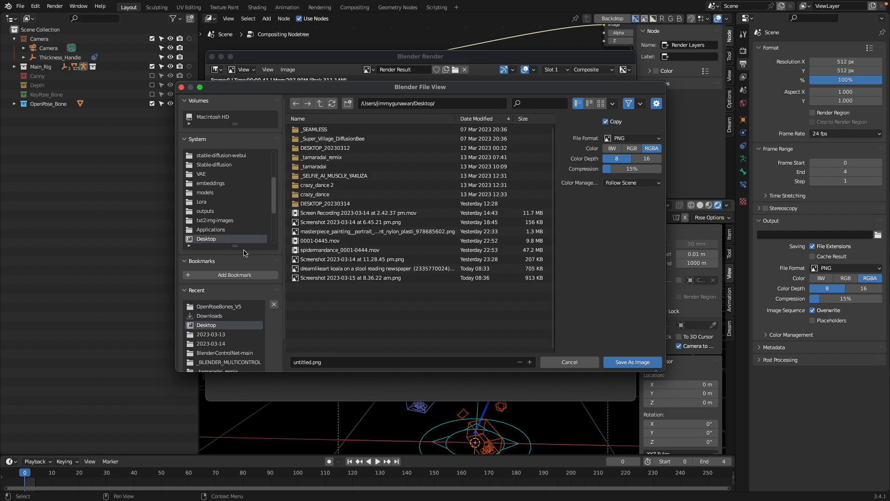
{"action": "double_click", "coordinate": [305, 362]}
{"action": "type", "text": "openposebone_001"}
{"action": "left_click", "coordinate": [626, 362]}
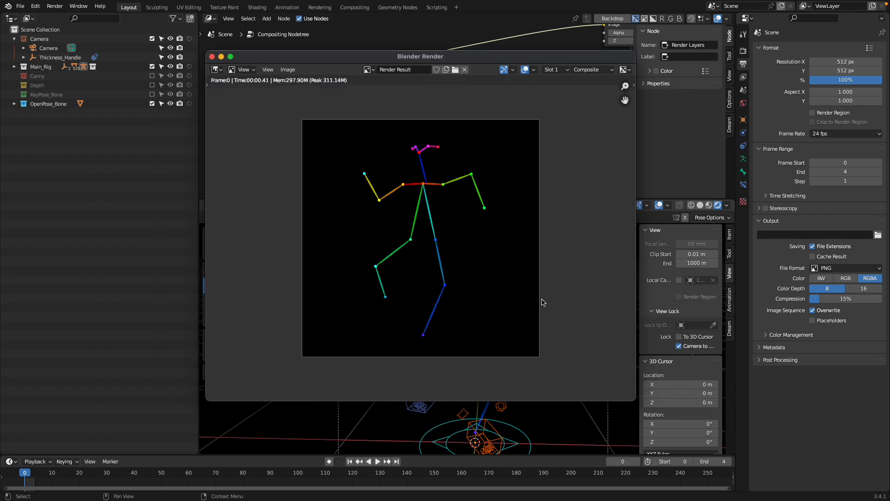
- Switch to Finder and preview spiderman_animation.gif in the controlnet-m2m folder
{"action": "key", "text": "ctrl+Left"}
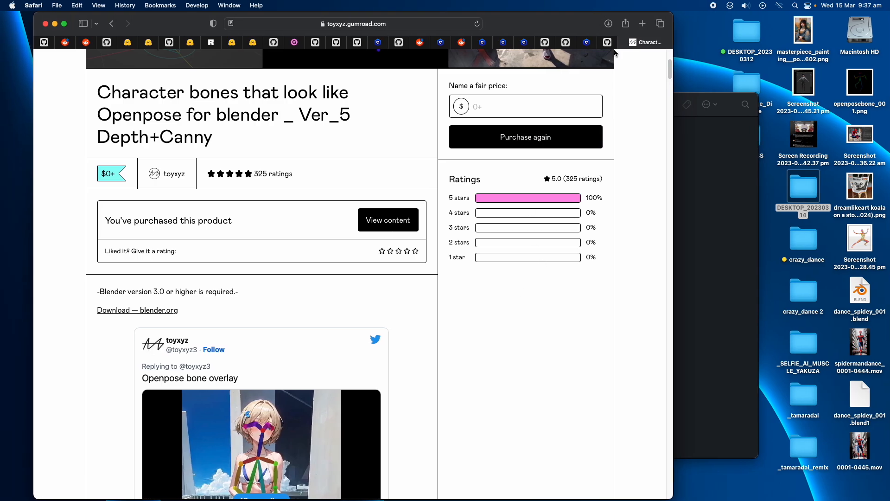
{"action": "left_click", "coordinate": [692, 98]}
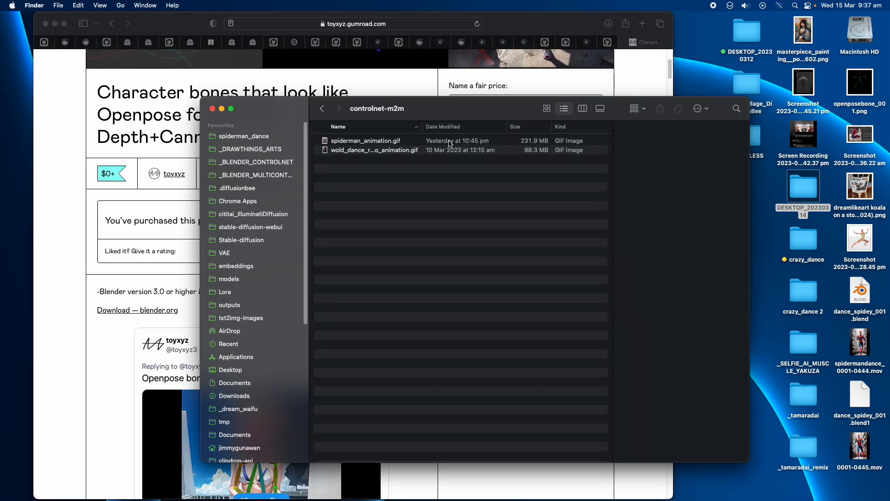
{"action": "left_click", "coordinate": [450, 141]}
{"action": "key", "text": "space"}
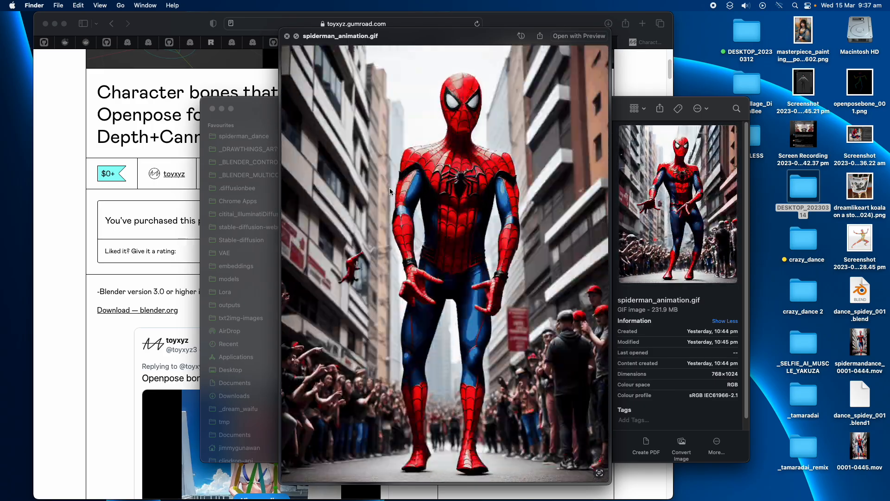
{"action": "left_click", "coordinate": [289, 37]}
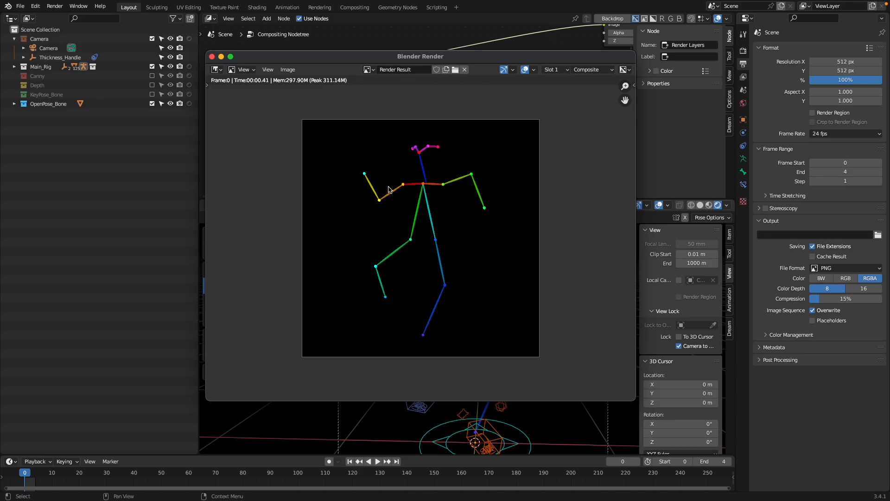
- Switch back to the desktop and launch Terminal through a system search
{"action": "key", "text": "ctrl+Left"}
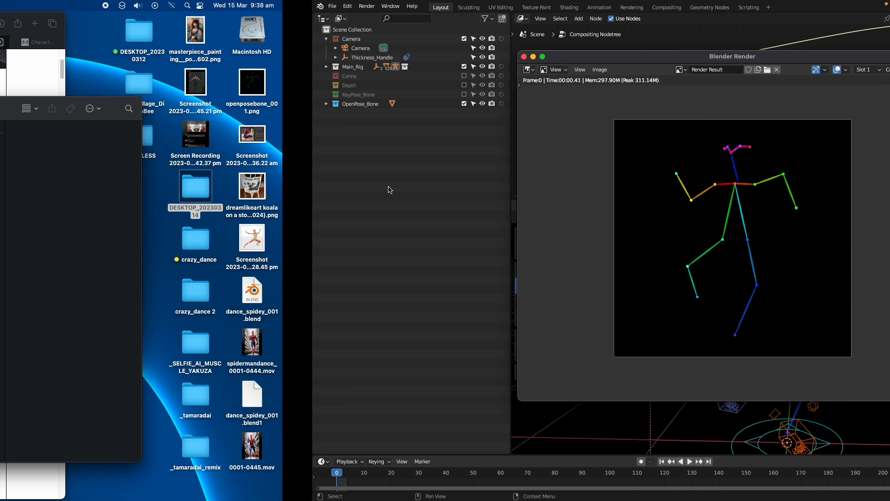
{"action": "left_click", "coordinate": [796, 6]}
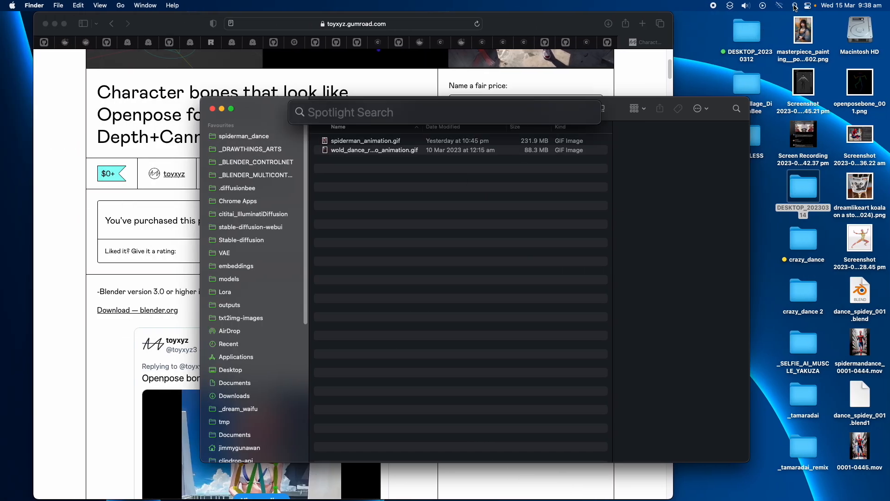
{"action": "type", "text": "terminal"}
{"action": "key", "text": "Return"}
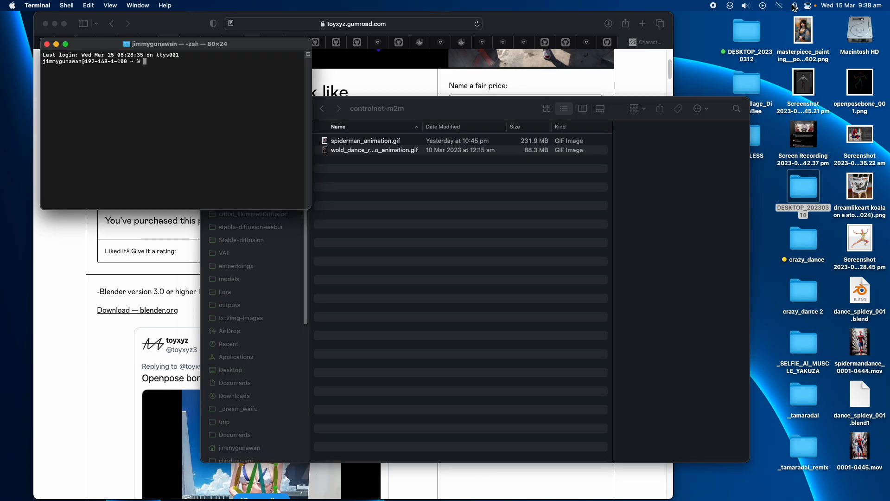
- Enlarge the terminal window, apply the Ocean profile to it, and reposition it over the browser
{"action": "left_click_drag", "start_coordinate": [314, 206], "coordinate": [462, 284]}
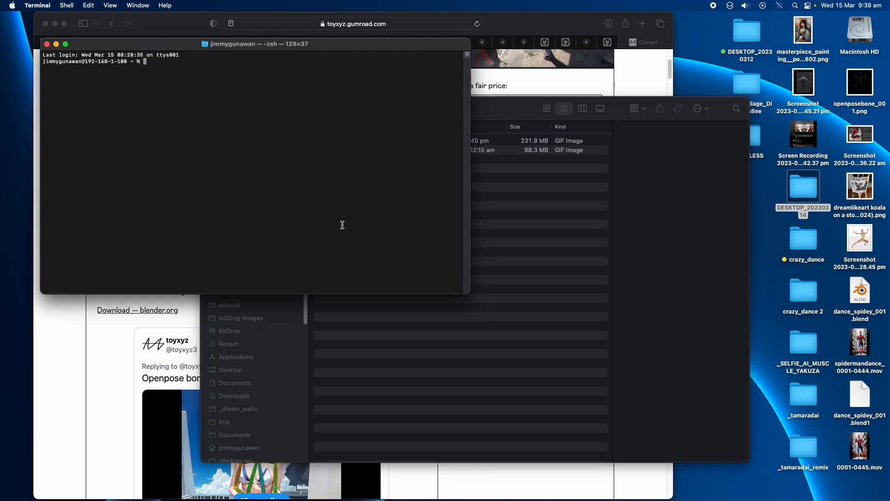
{"action": "key", "text": "super+i"}
{"action": "left_click", "coordinate": [712, 170]}
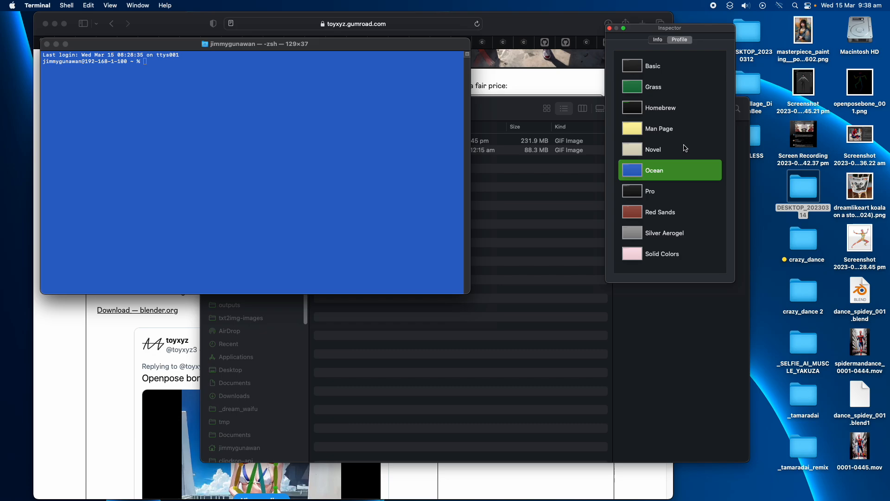
{"action": "left_click", "coordinate": [609, 28]}
{"action": "left_click_drag", "start_coordinate": [393, 44], "coordinate": [537, 115]}
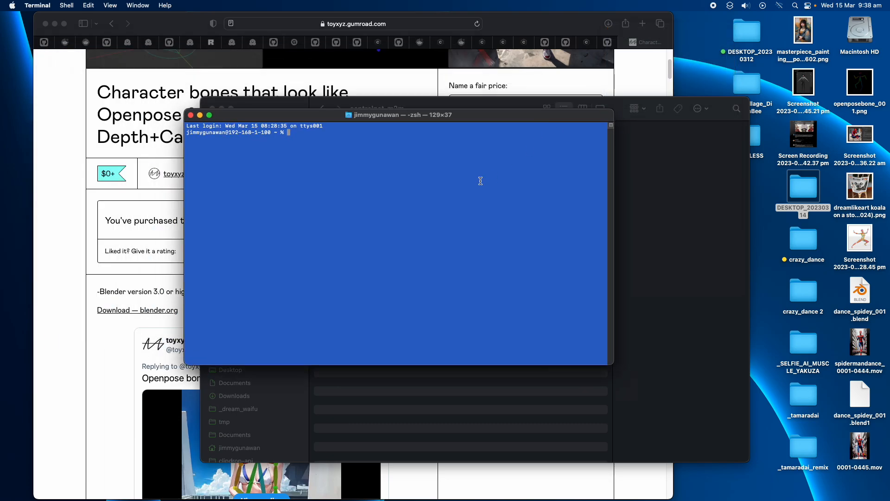
- Change to the stable-diffusion-webui folder and launch ./webui.sh with the --no-half option
{"action": "type", "text": "cd st"}
{"action": "key", "text": "Tab"}
{"action": "key", "text": "Return"}
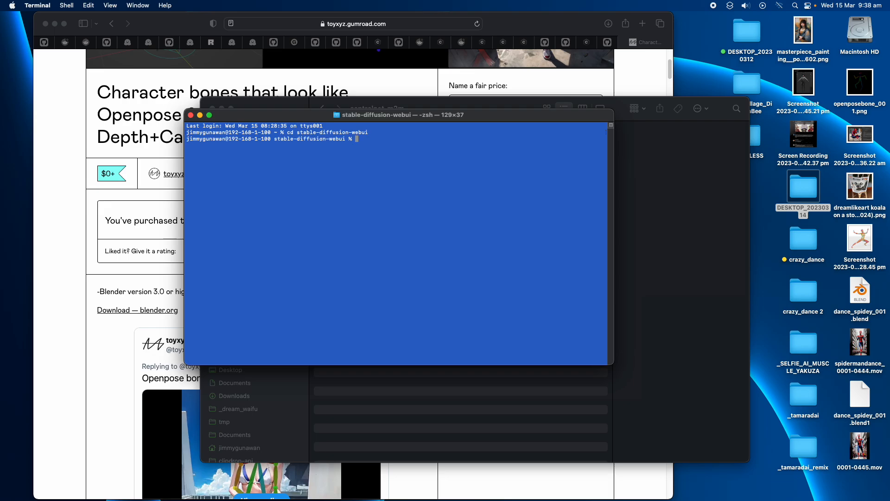
{"action": "type", "text": "./web"}
{"action": "key", "text": "Tab"}
{"action": "type", "text": "--no-half"}
{"action": "key", "text": "Return"}
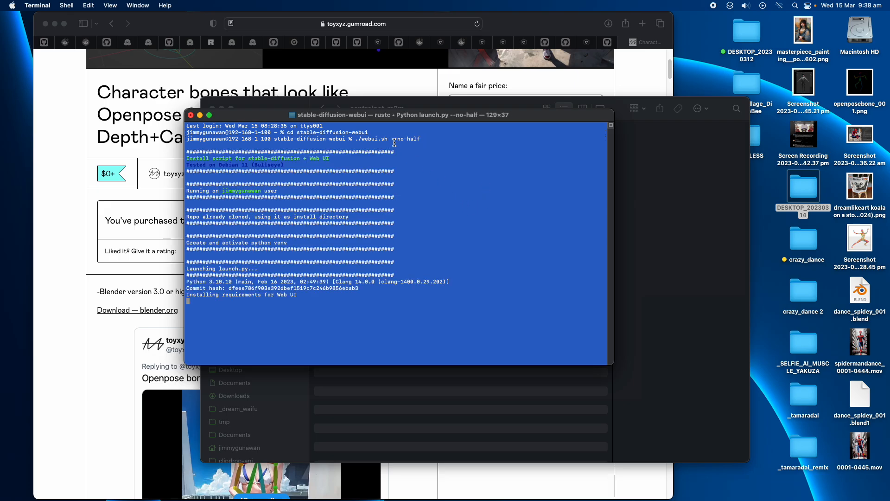
{"action": "left_click_drag", "start_coordinate": [391, 138], "coordinate": [421, 139]}
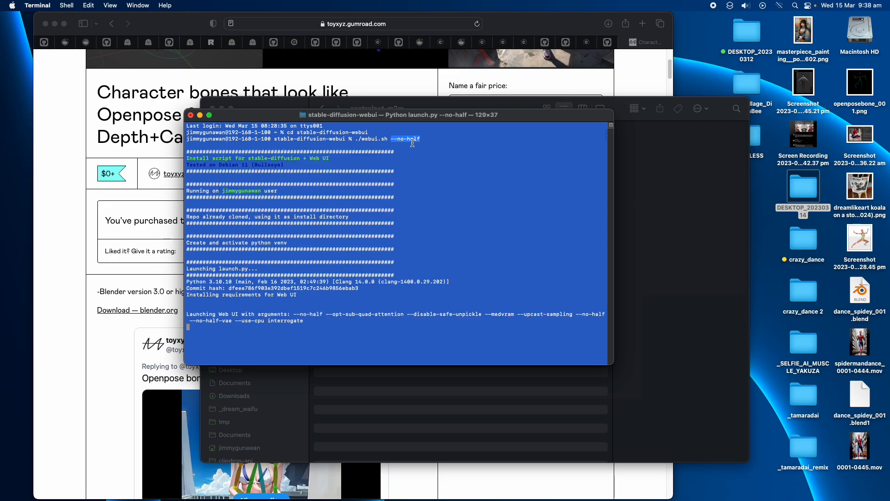
{"action": "left_click_drag", "start_coordinate": [612, 361], "coordinate": [704, 414]}
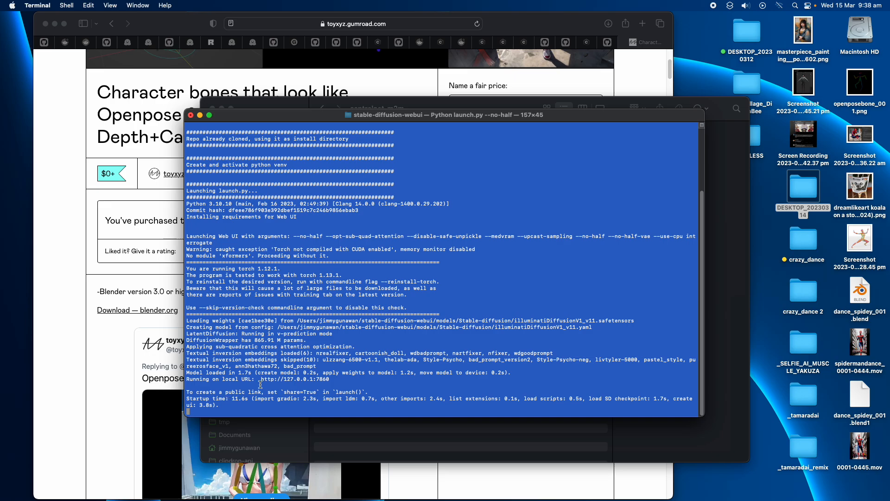
{"action": "left_click_drag", "start_coordinate": [264, 379], "coordinate": [324, 380]}
{"action": "key", "text": "super+c"}
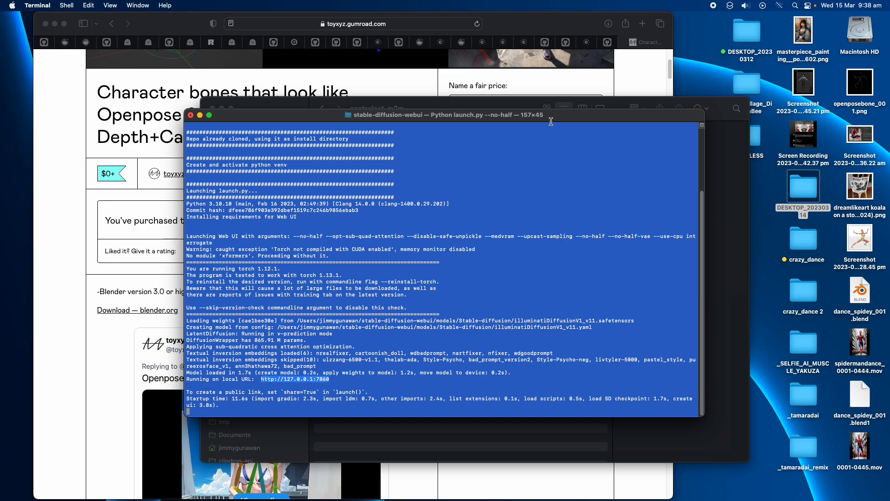
{"action": "left_click", "coordinate": [616, 25]}
{"action": "left_click", "coordinate": [642, 23]}
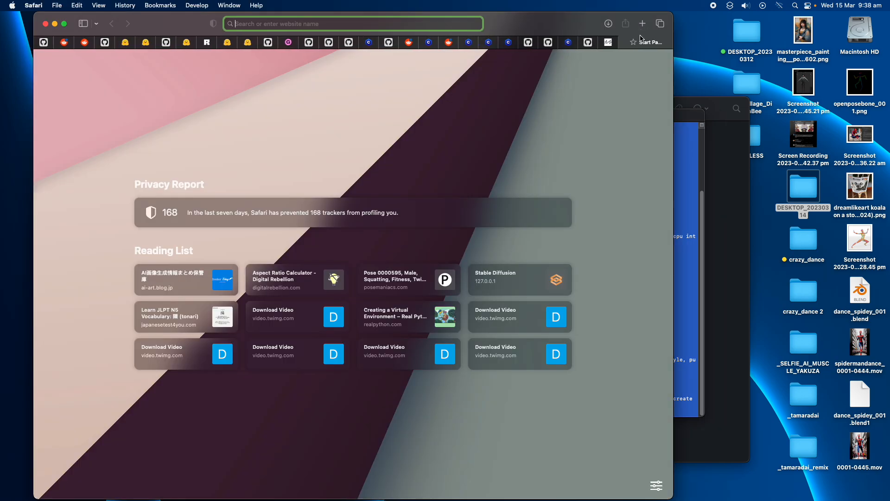
{"action": "key", "text": "super+v"}
{"action": "key", "text": "Return"}
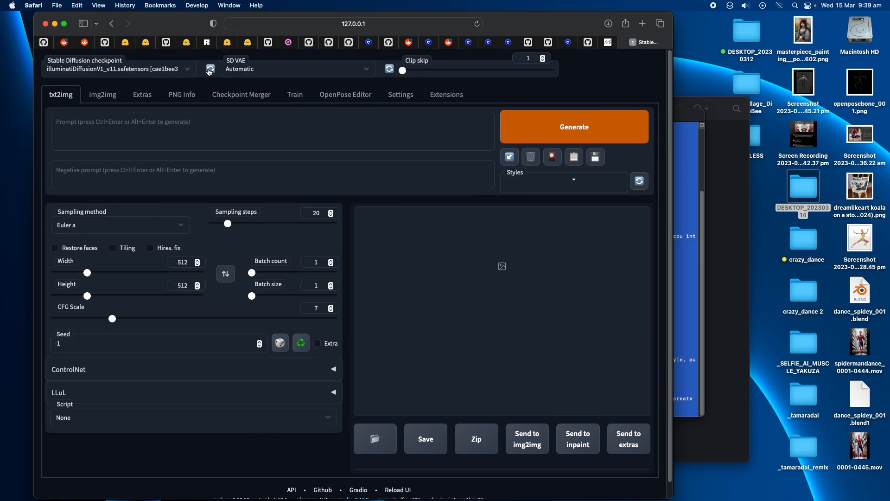
- Set the Stable Diffusion checkpoint to dreamlikePhotoreal20_dreamlikePhotoreal20.safetensors
{"action": "left_click", "coordinate": [182, 70]}
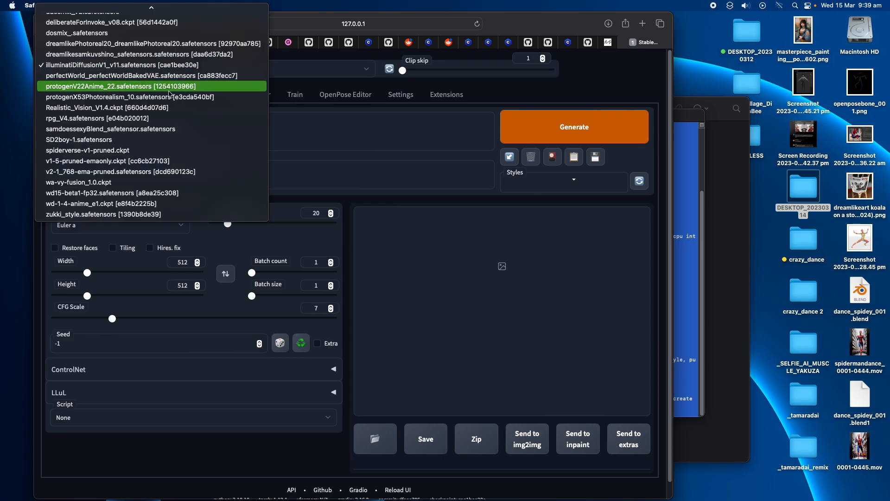
{"action": "scroll", "coordinate": [157, 106], "scroll_direction": "up", "scroll_amount": 2}
{"action": "scroll", "coordinate": [157, 106], "scroll_direction": "up", "scroll_amount": 2}
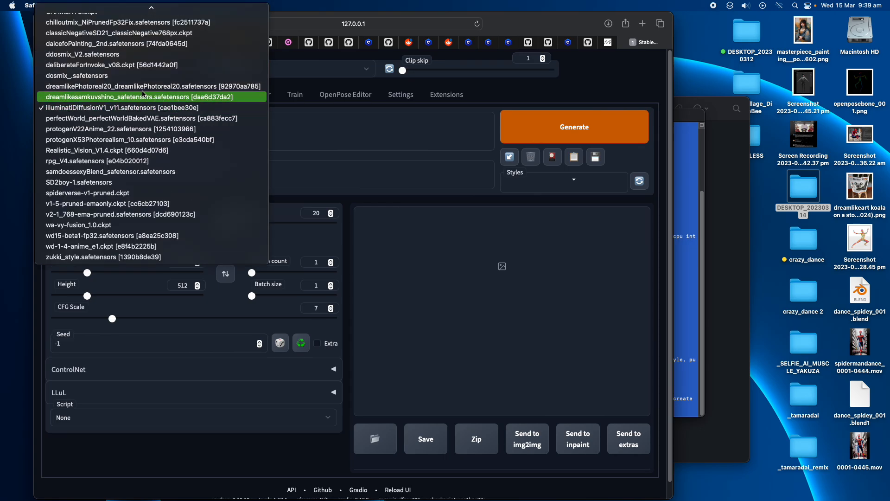
{"action": "left_click", "coordinate": [166, 87]}
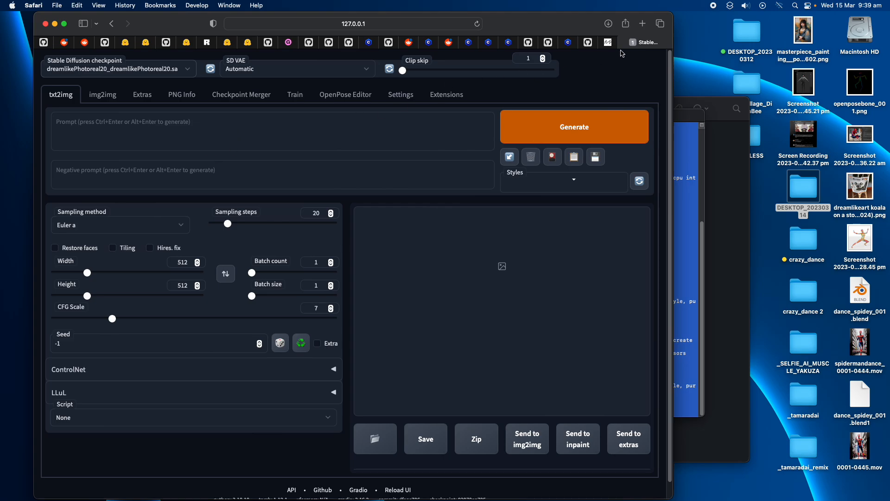
- Narrow the browser window, check the model loading log in Terminal, and return to the Stable Diffusion page
{"action": "left_click_drag", "start_coordinate": [670, 14], "coordinate": [605, 12]}
{"action": "left_click", "coordinate": [663, 116]}
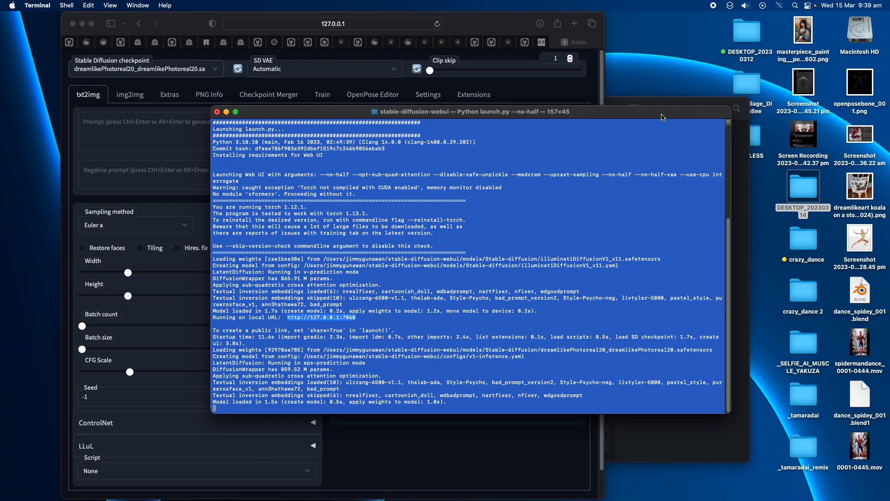
{"action": "left_click", "coordinate": [184, 162]}
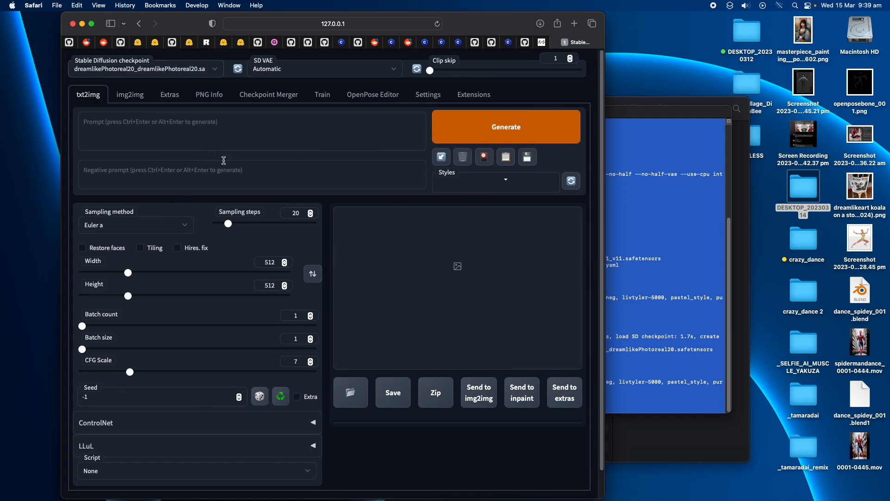
- In the OpenPose Editor, bend both of the skeleton's arms outward at the elbows and tilt its head sideways
{"action": "left_click", "coordinate": [355, 96]}
{"action": "left_click_drag", "start_coordinate": [440, 216], "coordinate": [428, 207]}
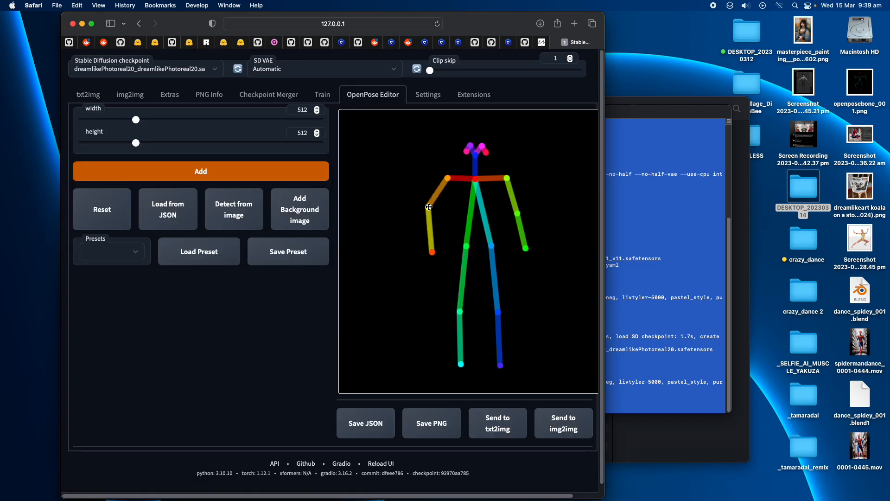
{"action": "left_click_drag", "start_coordinate": [432, 252], "coordinate": [396, 231]}
{"action": "left_click_drag", "start_coordinate": [517, 213], "coordinate": [528, 203]}
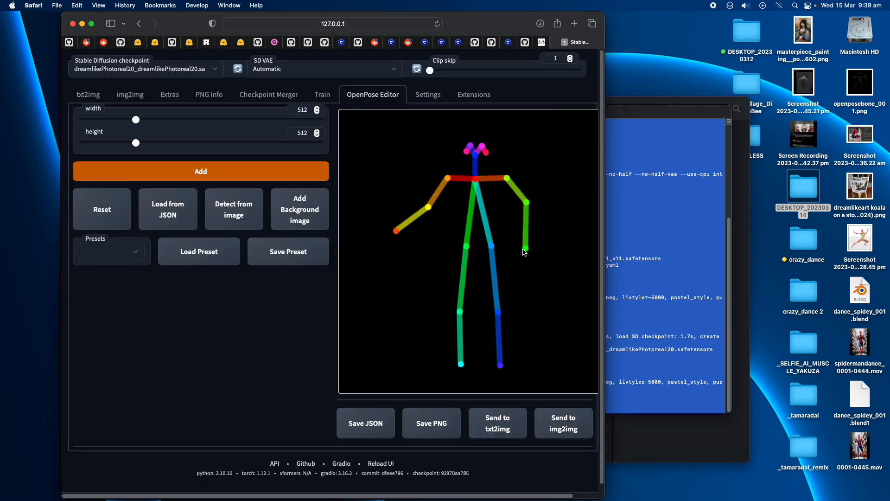
{"action": "left_click_drag", "start_coordinate": [525, 248], "coordinate": [562, 222]}
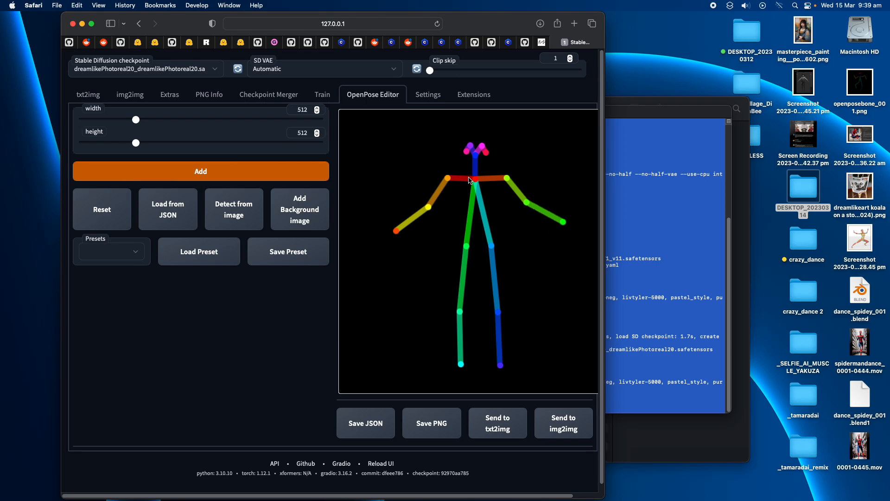
{"action": "left_click_drag", "start_coordinate": [476, 158], "coordinate": [469, 143]}
- Widen the browser window, send the edited pose to txt2img, and enable ControlNet for it
{"action": "left_click_drag", "start_coordinate": [604, 179], "coordinate": [716, 187]}
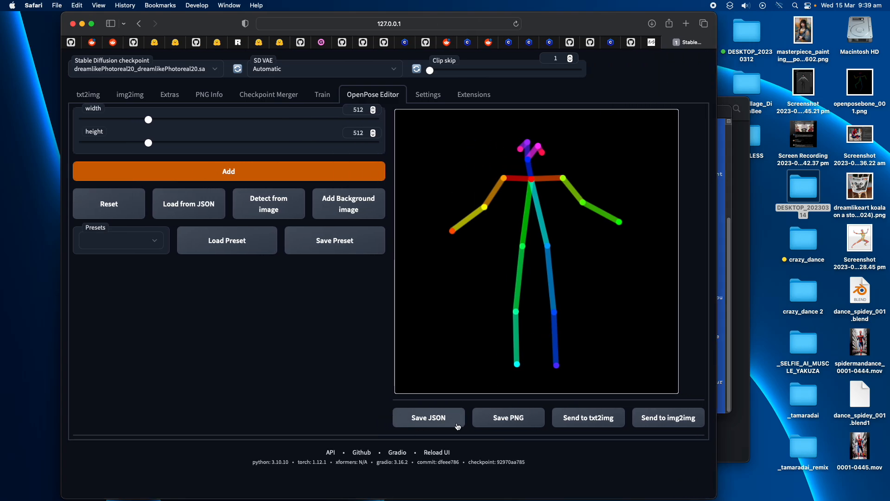
{"action": "left_click", "coordinate": [584, 420]}
{"action": "scroll", "coordinate": [162, 355], "scroll_direction": "down", "scroll_amount": 5}
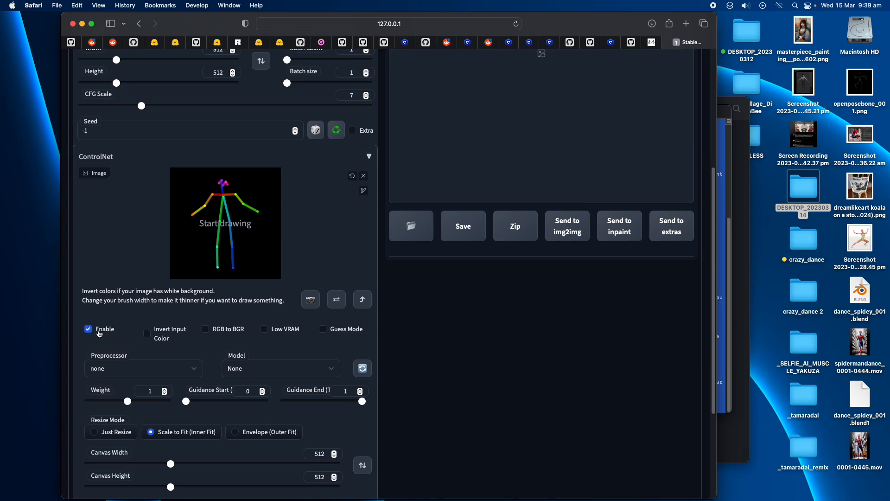
- Keep the ControlNet preprocessor at none and set its model to diff_control_sd15_openpose_fp16 [1723948e]
{"action": "left_click", "coordinate": [127, 369]}
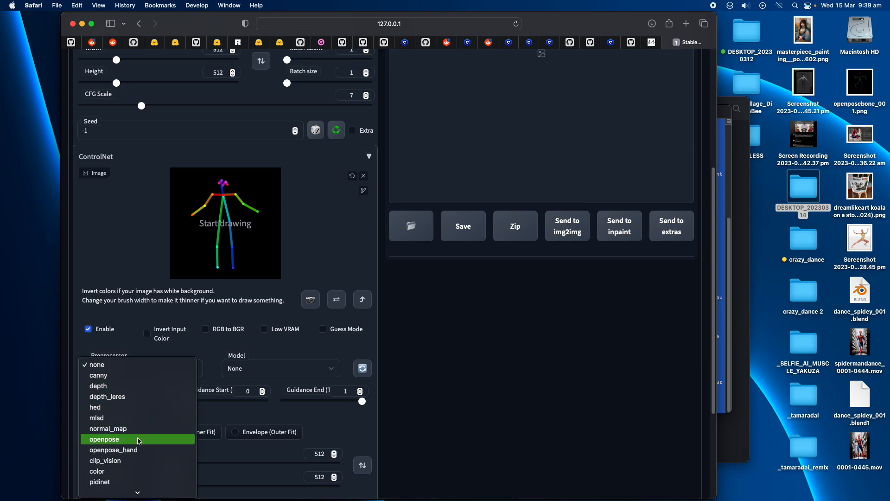
{"action": "left_click", "coordinate": [270, 196]}
{"action": "left_click", "coordinate": [289, 371]}
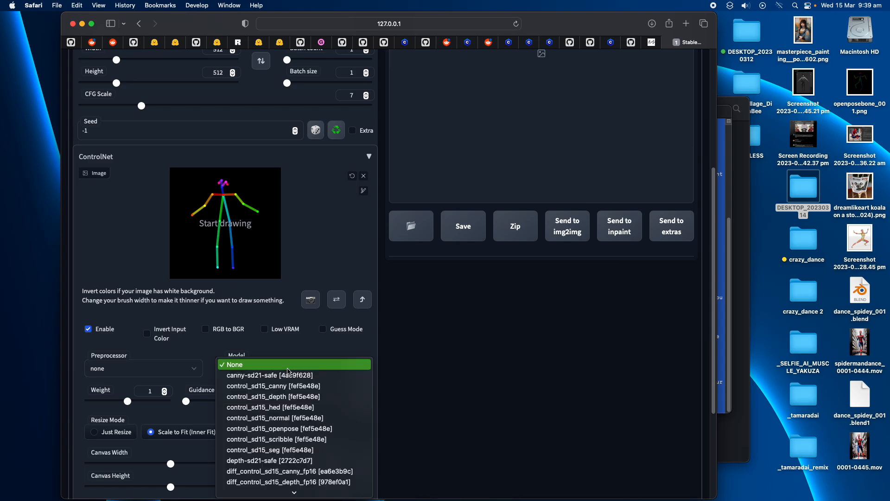
{"action": "scroll", "coordinate": [297, 436], "scroll_direction": "down", "scroll_amount": 5}
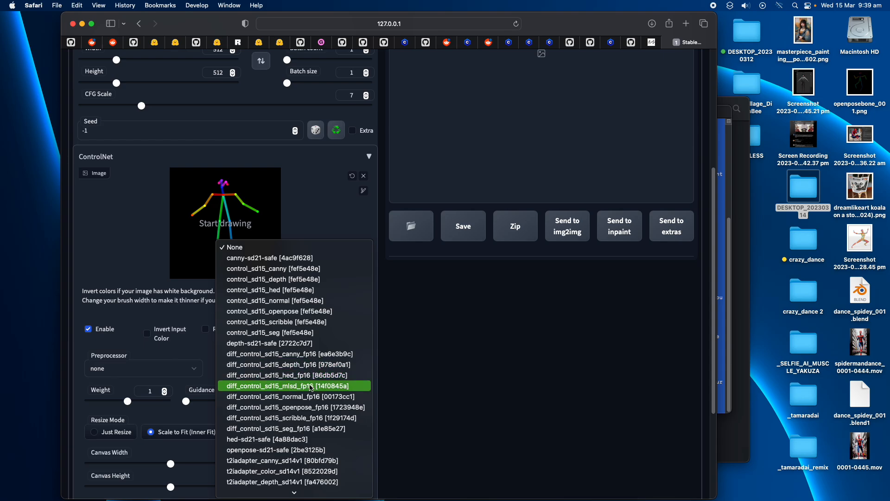
{"action": "left_click", "coordinate": [293, 411]}
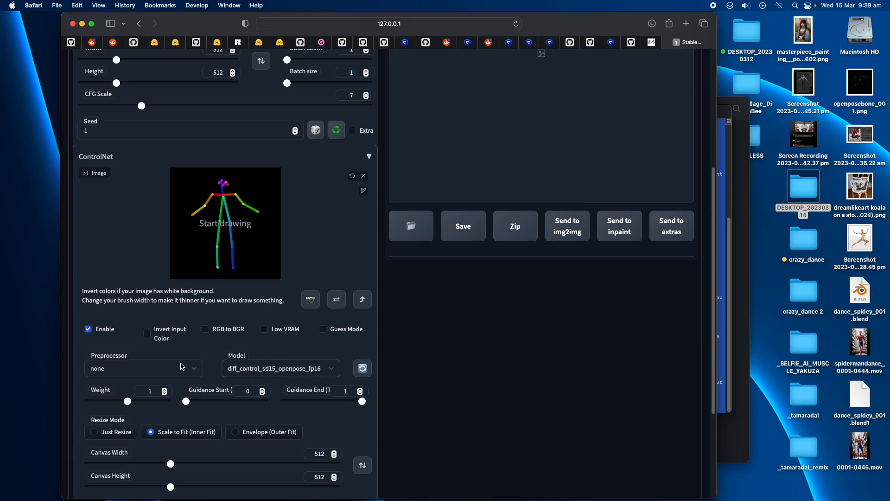
{"action": "scroll", "coordinate": [237, 410], "scroll_direction": "down", "scroll_amount": 5}
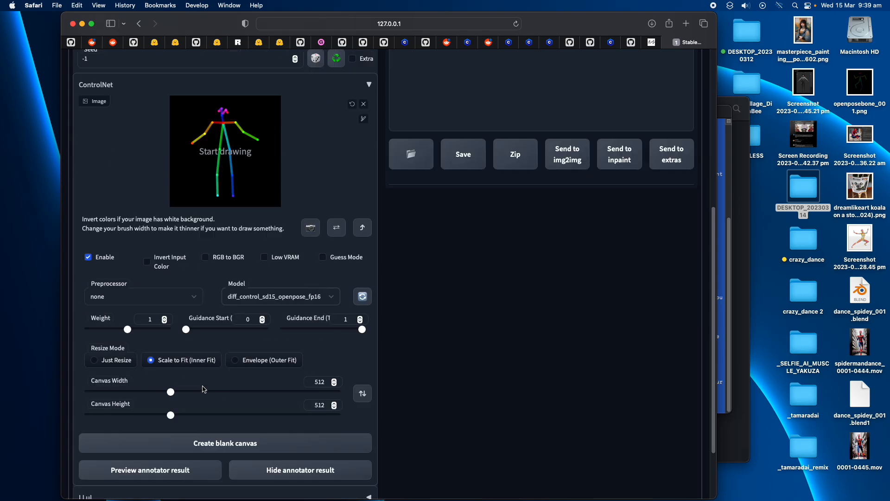
- Enter the prompt "portrait of spiderman, hyperrealistic, dancing on the street, crowd of people cheering" and negative prompt "ugly, worst quality, blurry", and generate
{"action": "scroll", "coordinate": [204, 393], "scroll_direction": "up", "scroll_amount": 15}
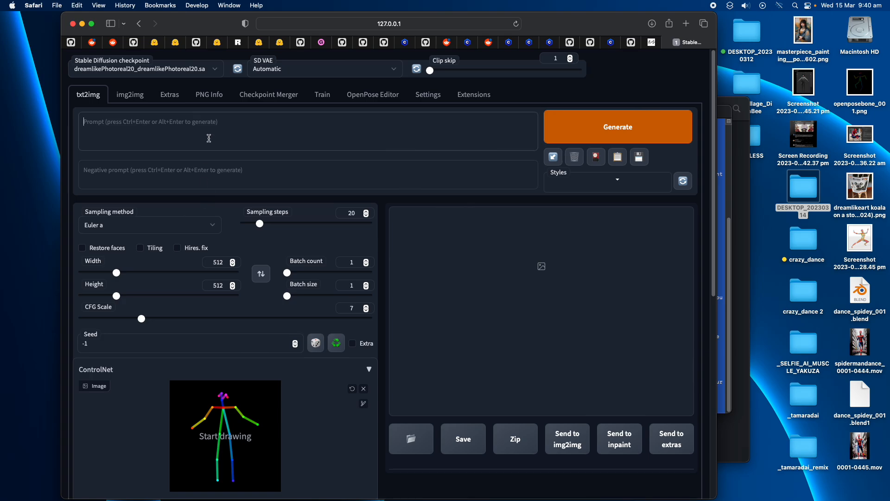
{"action": "type", "text": "portait of spiderman, hyperrealistic,"}
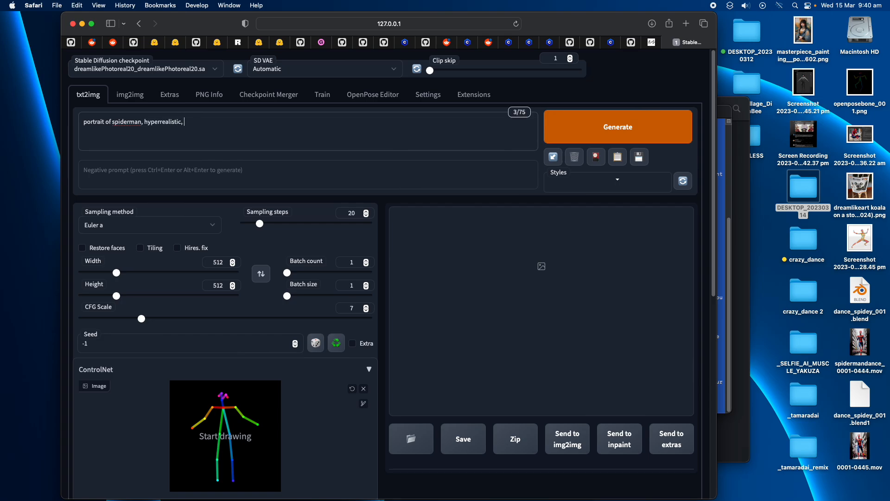
{"action": "type", "text": "dancing on the street, crowd of people cheering"}
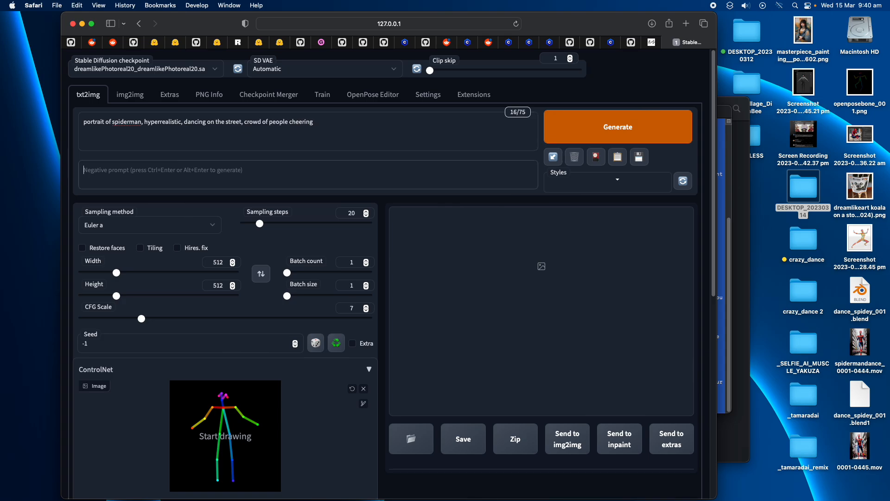
{"action": "type", "text": "ugly "}
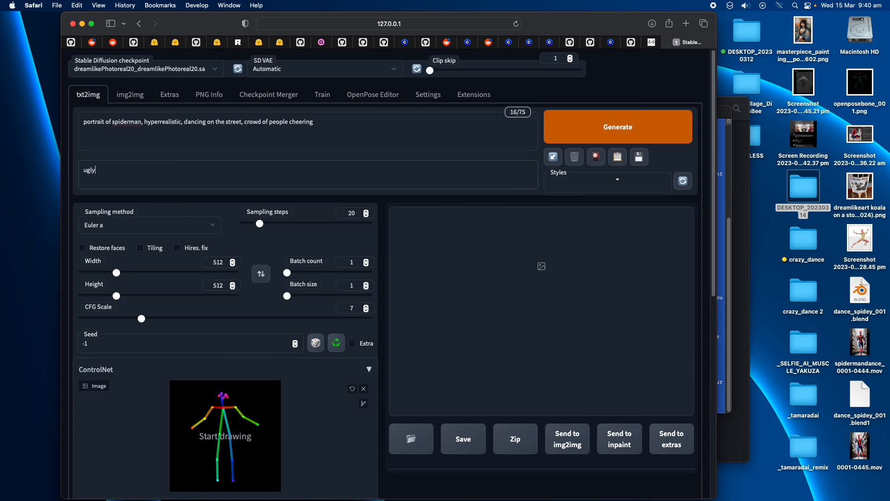
{"action": "type", "text": ", worst quality, blurry"}
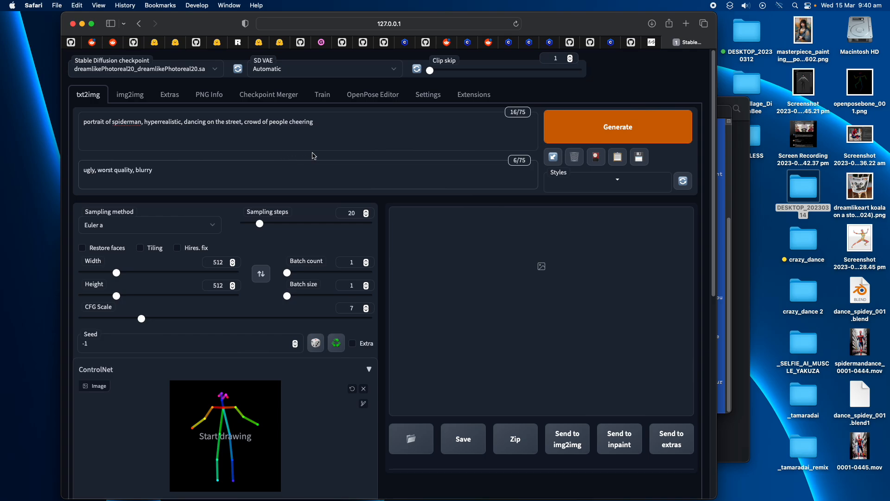
{"action": "left_click", "coordinate": [569, 133]}
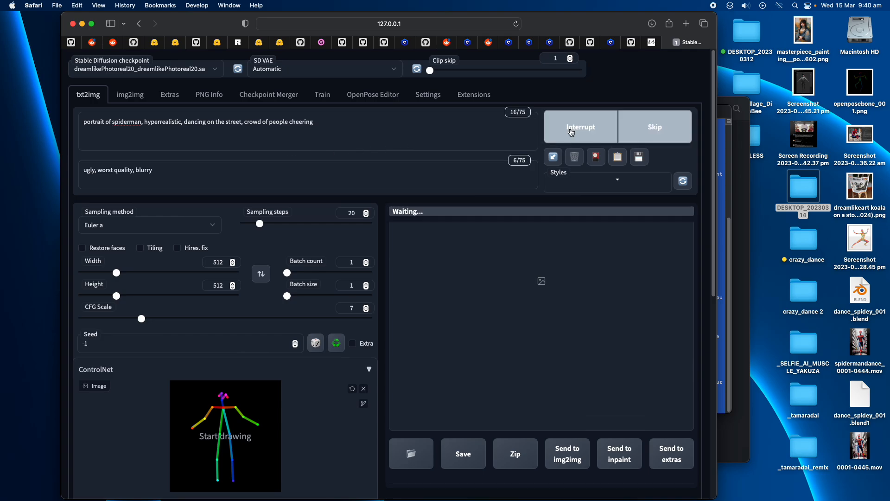
- Follow the progress of the image generation and look at the rendered skeleton in Blender in the meantime
{"action": "scroll", "coordinate": [224, 325], "scroll_direction": "down", "scroll_amount": 5}
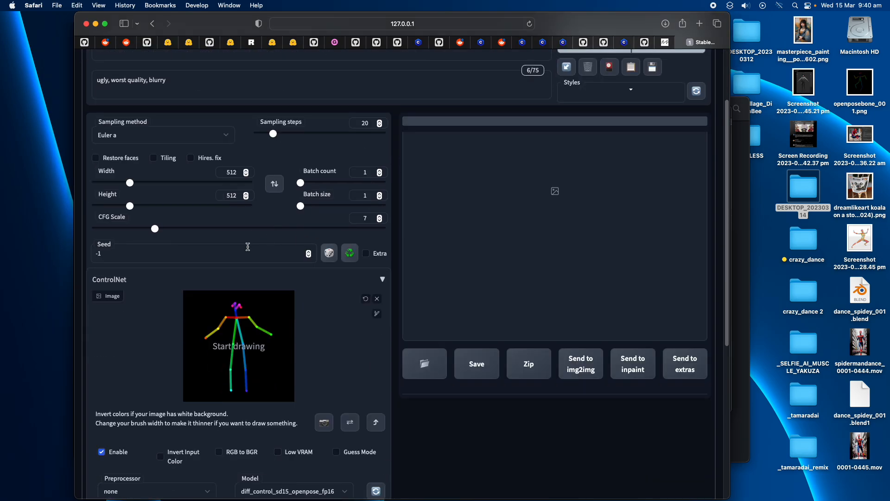
{"action": "scroll", "coordinate": [232, 265], "scroll_direction": "up", "scroll_amount": 5}
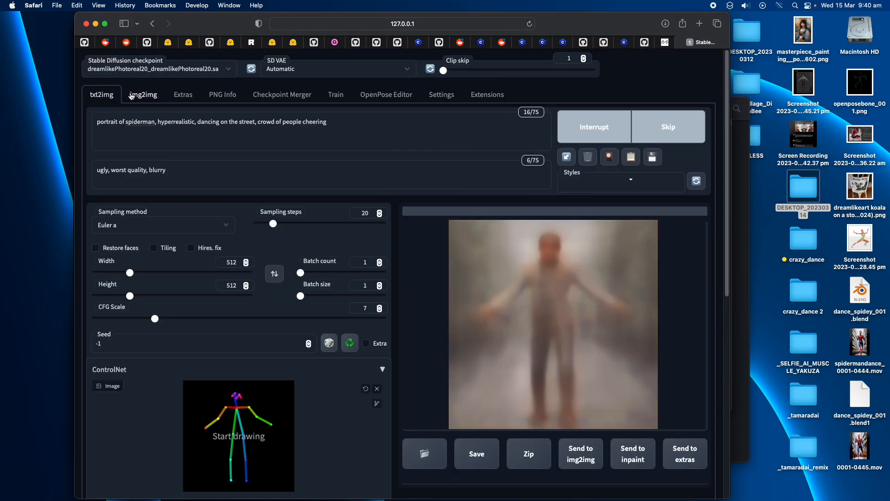
{"action": "scroll", "coordinate": [141, 100], "scroll_direction": "down", "scroll_amount": 1}
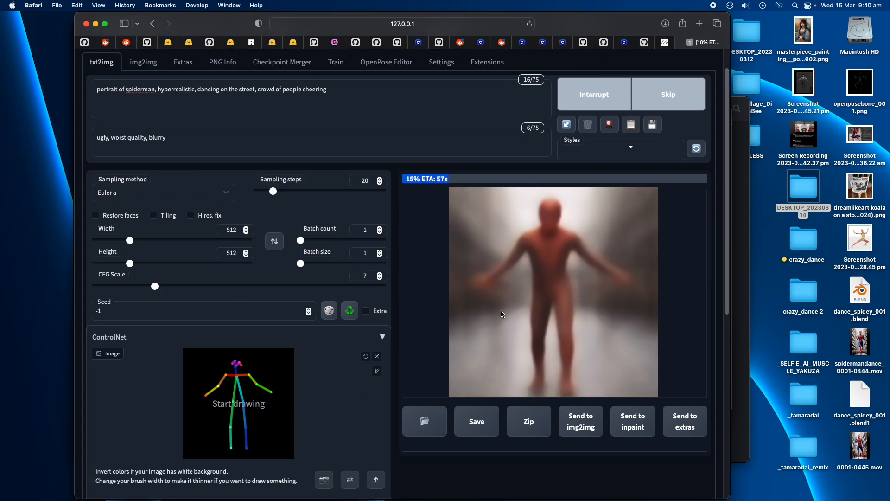
{"action": "scroll", "coordinate": [510, 246], "scroll_direction": "up", "scroll_amount": 1}
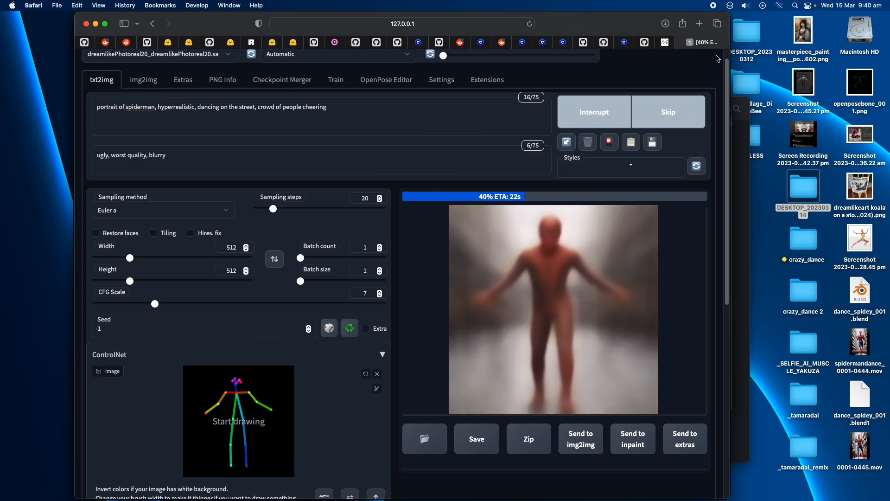
{"action": "left_click_drag", "start_coordinate": [727, 16], "coordinate": [724, 93]}
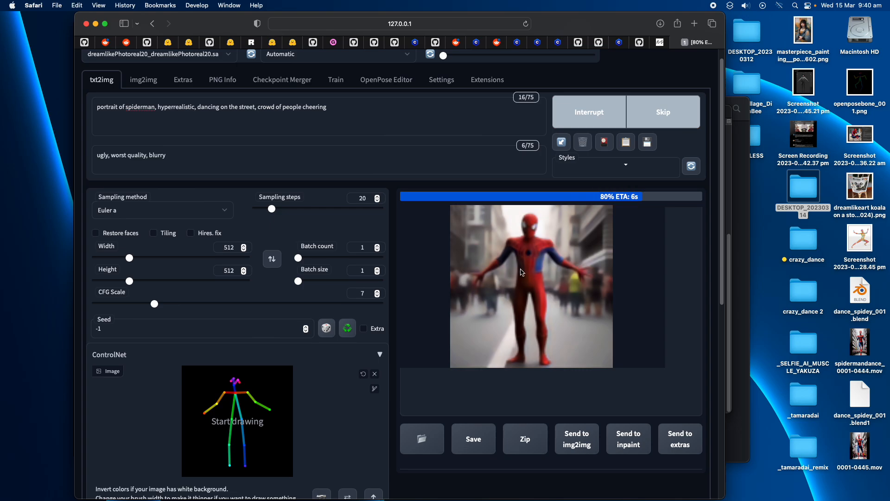
{"action": "key", "text": "ctrl+Right"}
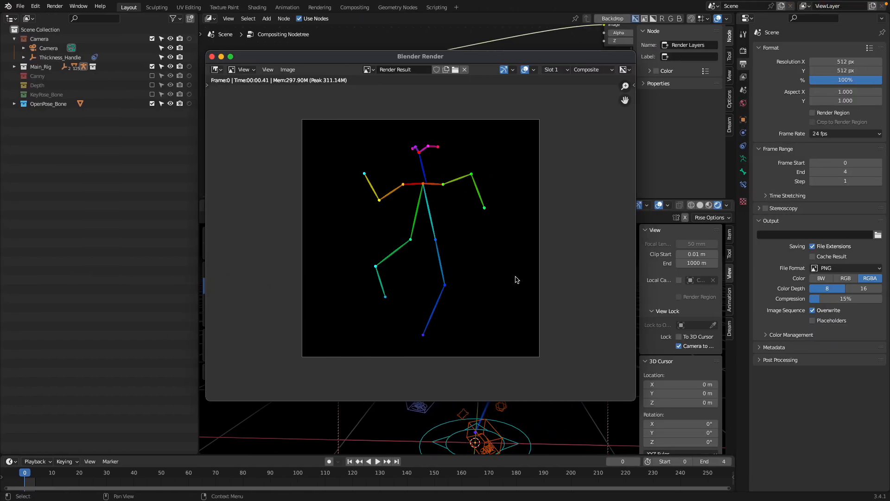
{"action": "key", "text": "ctrl+Left"}
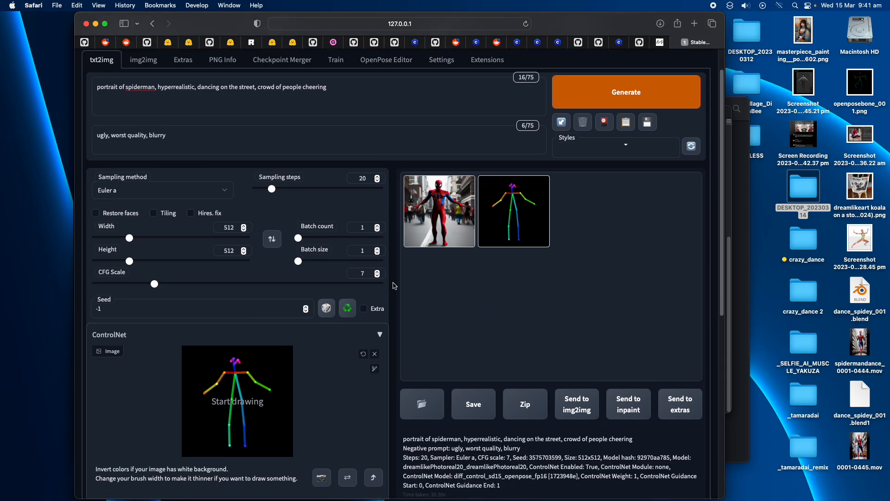
- Inspect the generated Spiderman image enlarged and compare it with the pose skeleton output in the result gallery
{"action": "left_click", "coordinate": [447, 214]}
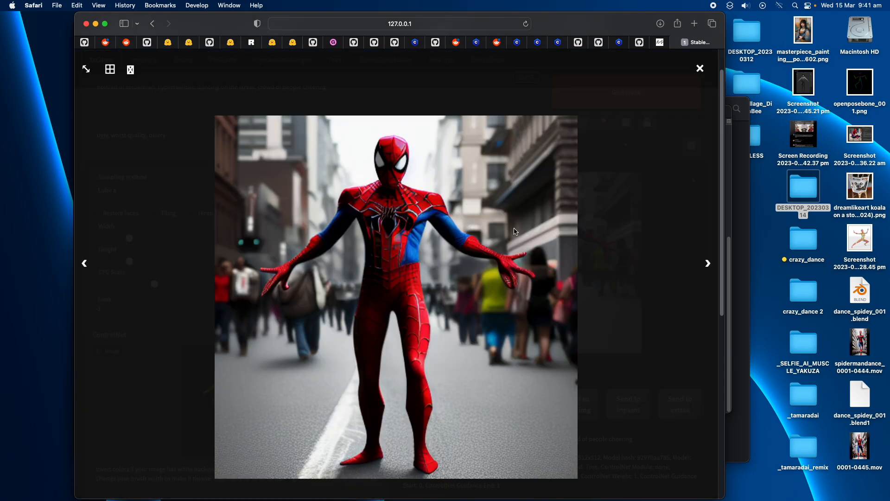
{"action": "left_click", "coordinate": [663, 230]}
{"action": "left_click", "coordinate": [570, 215]}
{"action": "left_click", "coordinate": [569, 218]}
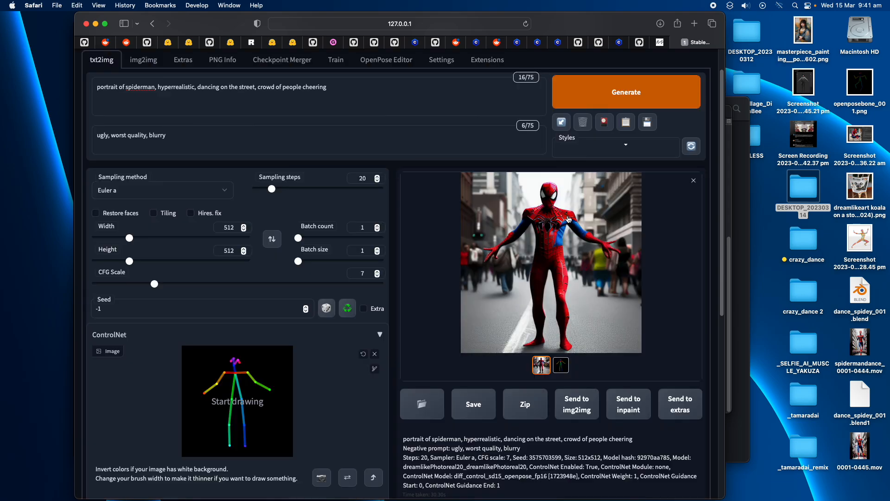
{"action": "left_click", "coordinate": [561, 365]}
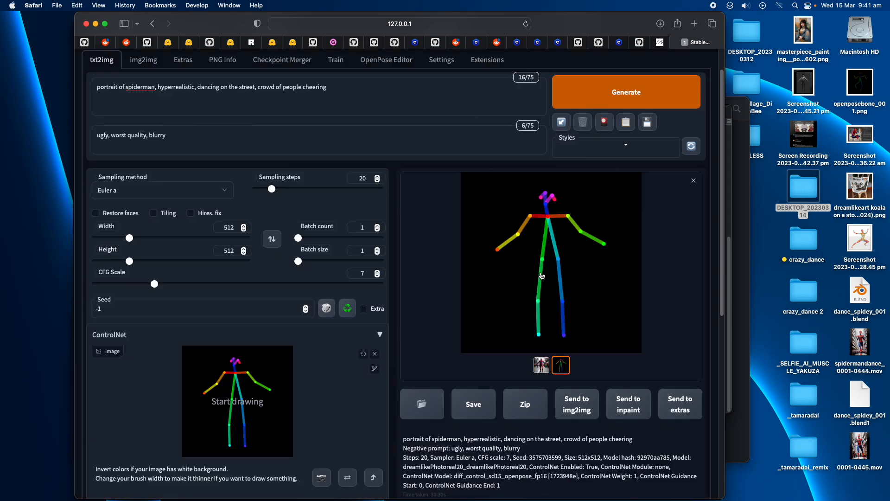
{"action": "left_click", "coordinate": [542, 364]}
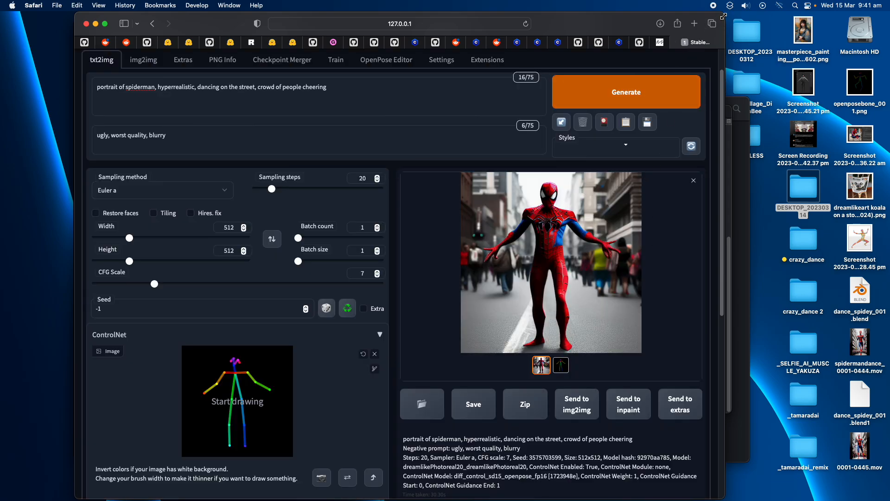
- Narrow the browser window and remove the current skeleton image from the ControlNet input
{"action": "left_click_drag", "start_coordinate": [725, 17], "coordinate": [654, 23]}
{"action": "scroll", "coordinate": [342, 407], "scroll_direction": "down", "scroll_amount": 3}
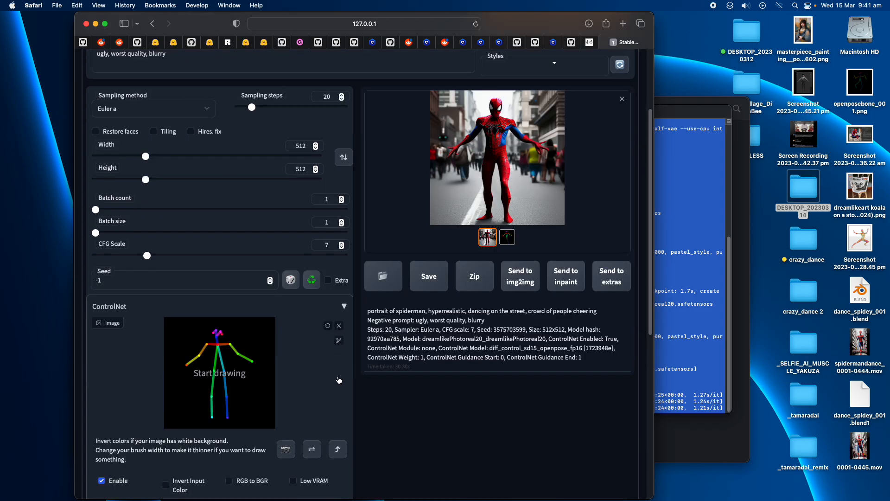
{"action": "left_click", "coordinate": [339, 325]}
- Show the Desktop folder in a Finder window beside the ControlNet input and sort its files by Date Added
{"action": "double_click", "coordinate": [751, 81]}
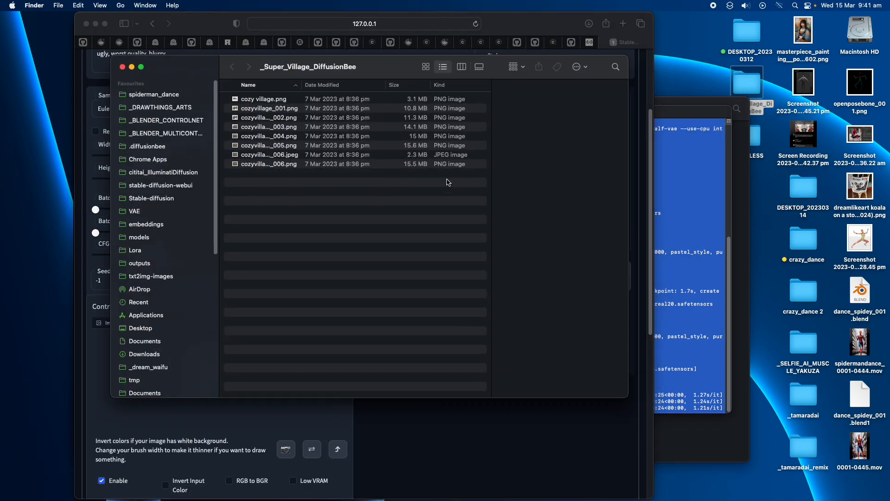
{"action": "left_click", "coordinate": [141, 328]}
{"action": "left_click_drag", "start_coordinate": [192, 77], "coordinate": [452, 123]}
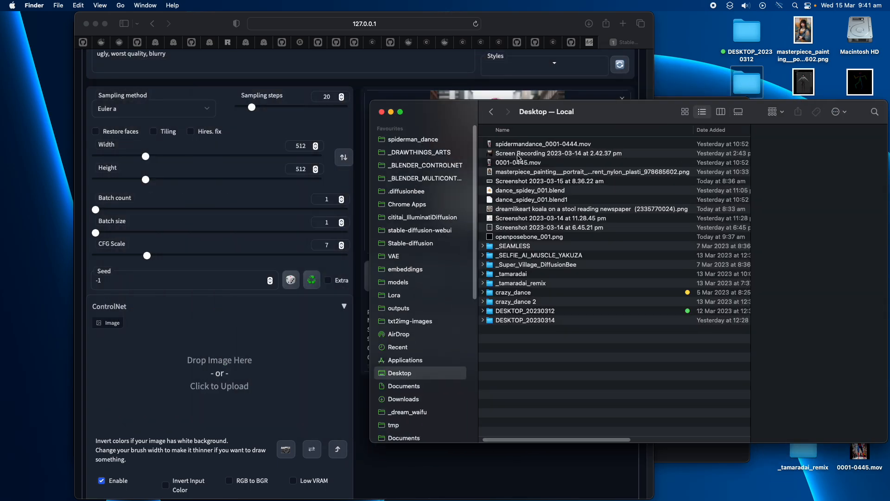
{"action": "left_click", "coordinate": [702, 130]}
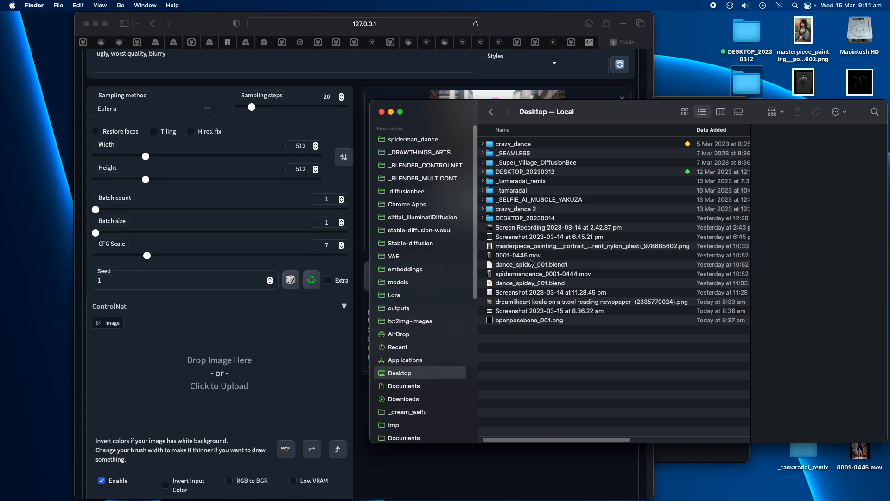
- Preview openposebone_001.png and load it from Finder as the ControlNet input image
{"action": "left_click", "coordinate": [506, 325]}
{"action": "key", "text": "space"}
{"action": "key", "text": "space"}
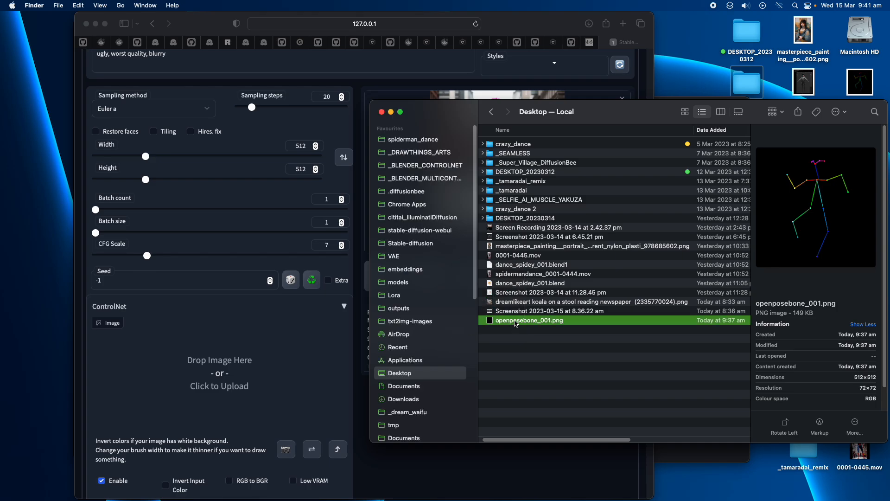
{"action": "left_click_drag", "start_coordinate": [515, 324], "coordinate": [297, 367]}
{"action": "left_click", "coordinate": [304, 365]}
{"action": "scroll", "coordinate": [304, 365], "scroll_direction": "down", "scroll_amount": 2}
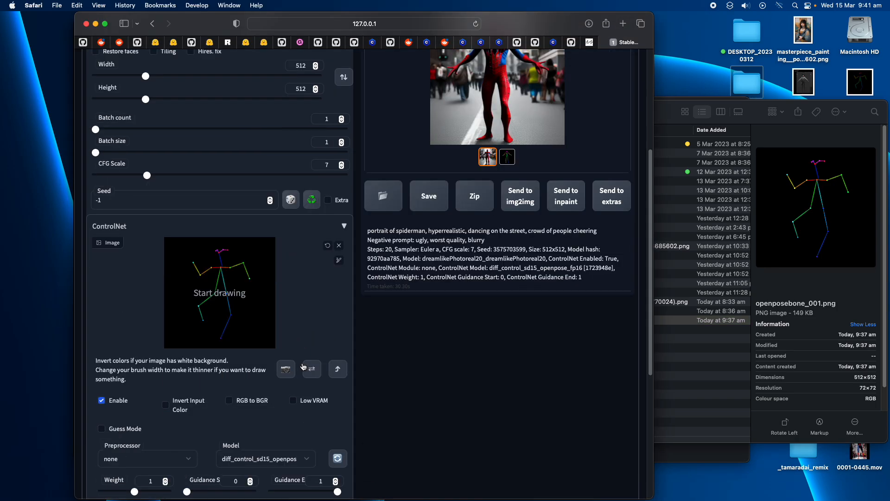
- Generate an image from the openposebone_001.png pose, and close the render result window in Blender
{"action": "scroll", "coordinate": [304, 367], "scroll_direction": "up", "scroll_amount": 4}
{"action": "left_click", "coordinate": [509, 95]}
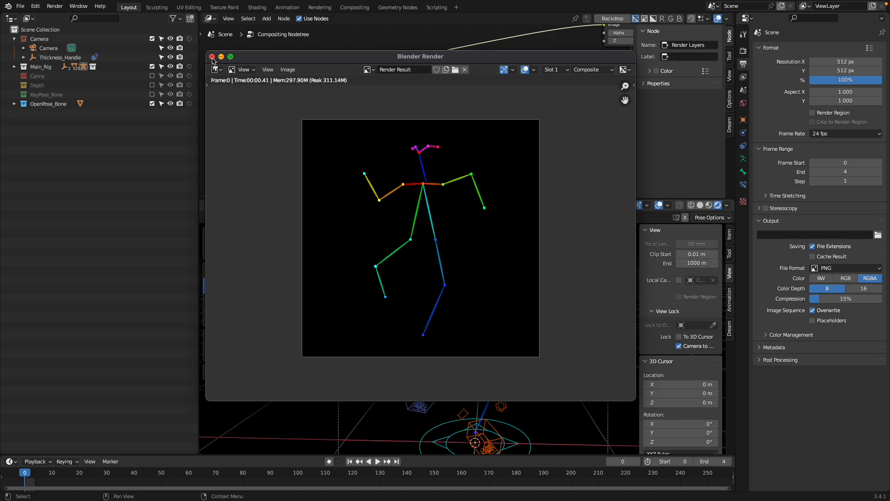
{"action": "left_click", "coordinate": [212, 57]}
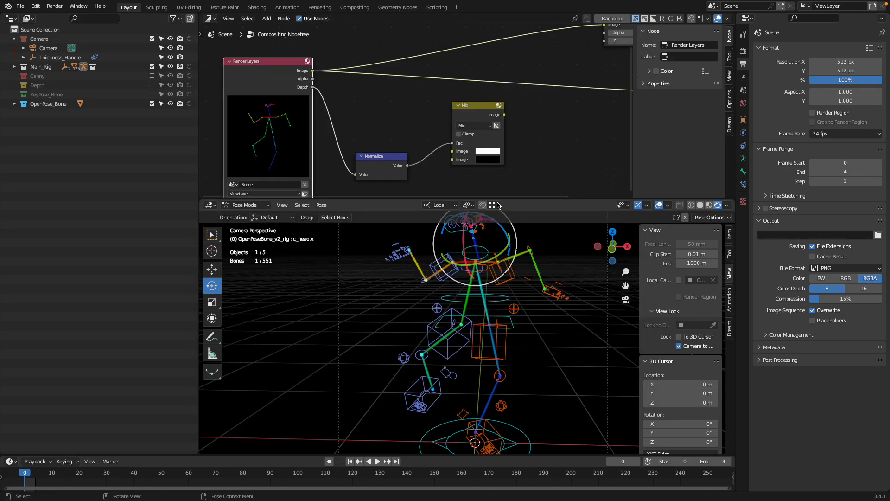
- Enlarge the 3D viewport, look through its sidebar settings and display the Pose Library with the head bone selected
{"action": "left_click_drag", "start_coordinate": [511, 200], "coordinate": [512, 123]}
{"action": "left_click", "coordinate": [512, 193]}
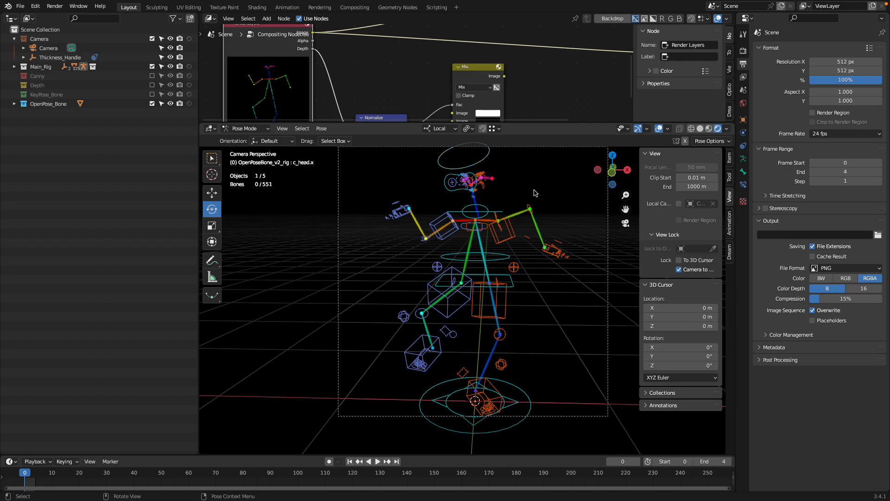
{"action": "left_click", "coordinate": [730, 251]}
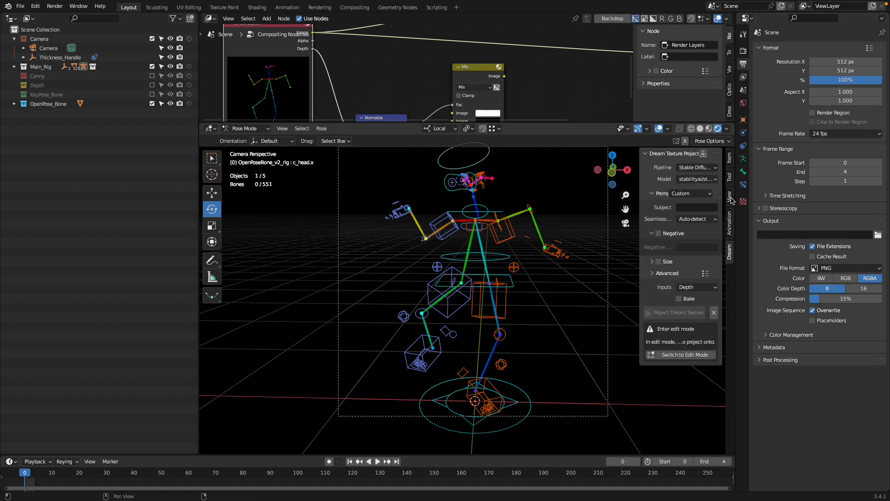
{"action": "left_click", "coordinate": [730, 179]}
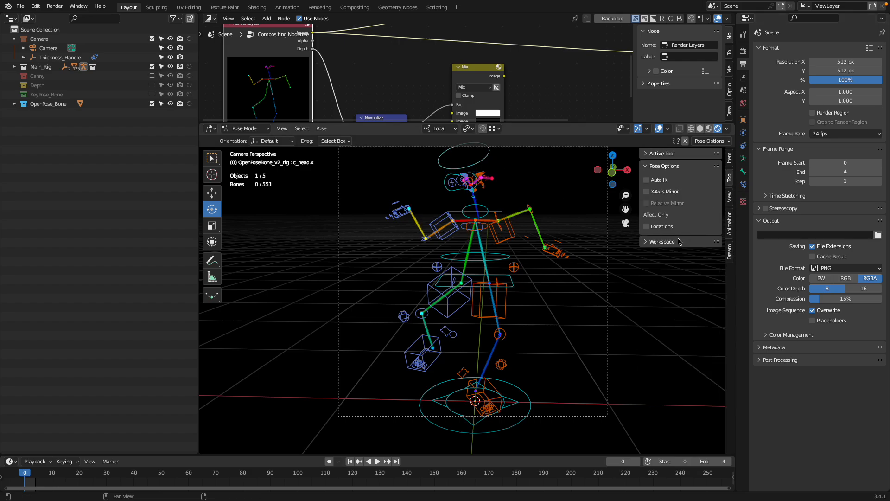
{"action": "left_click", "coordinate": [679, 241]}
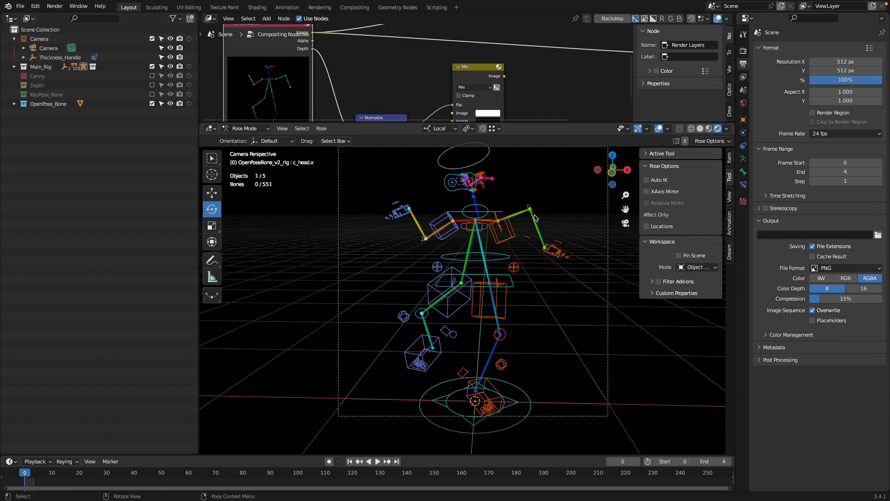
{"action": "left_click", "coordinate": [491, 163]}
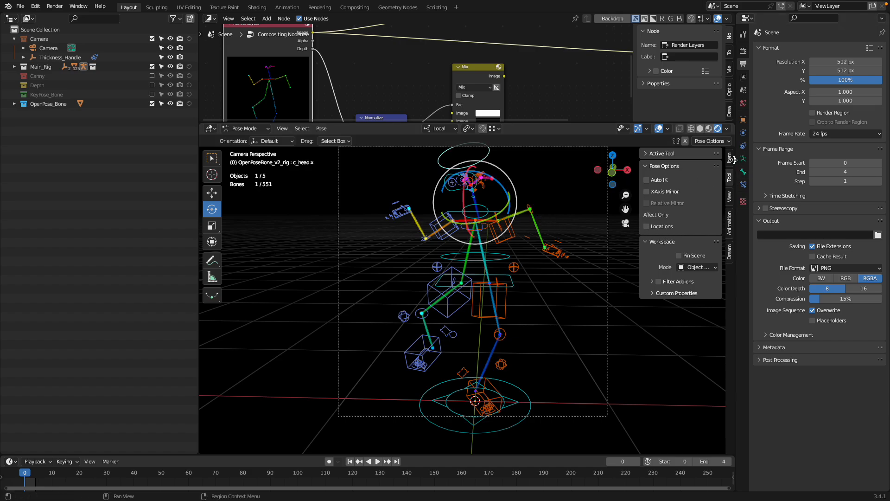
{"action": "left_click", "coordinate": [733, 160]}
{"action": "left_click", "coordinate": [729, 253]}
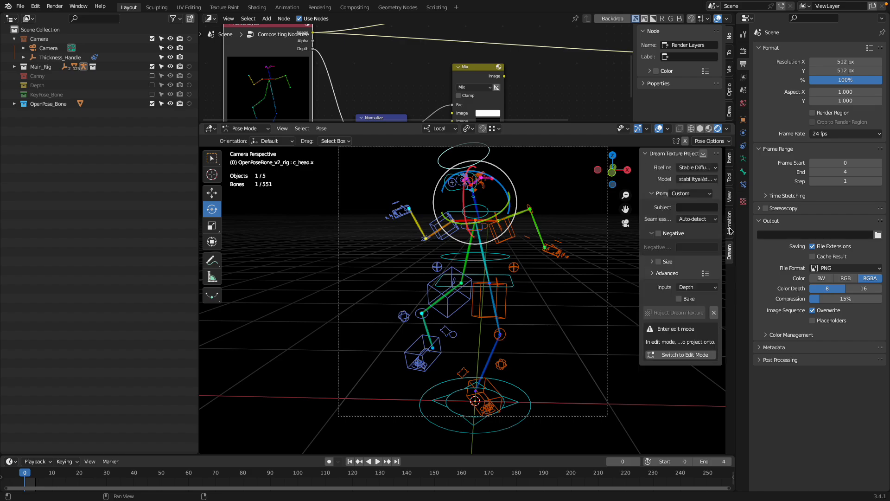
{"action": "left_click", "coordinate": [731, 230]}
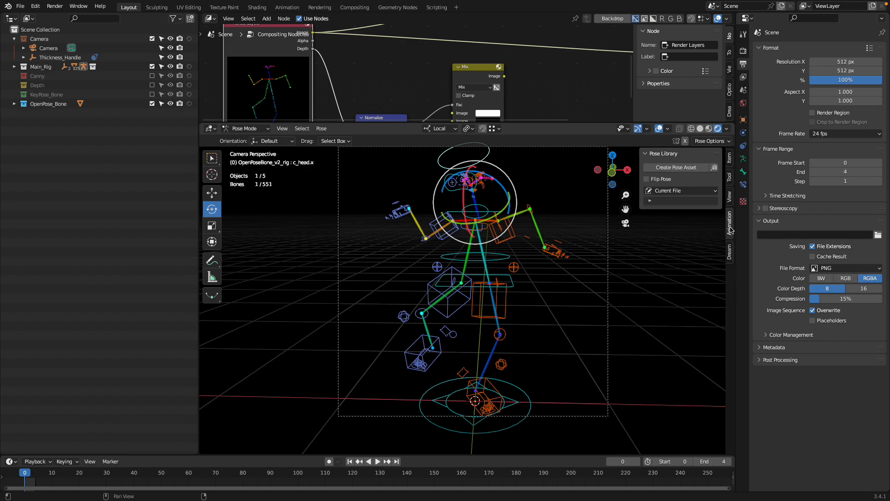
{"action": "left_click", "coordinate": [731, 202]}
{"action": "left_click", "coordinate": [731, 224]}
{"action": "left_click_drag", "start_coordinate": [560, 206], "coordinate": [548, 205]}
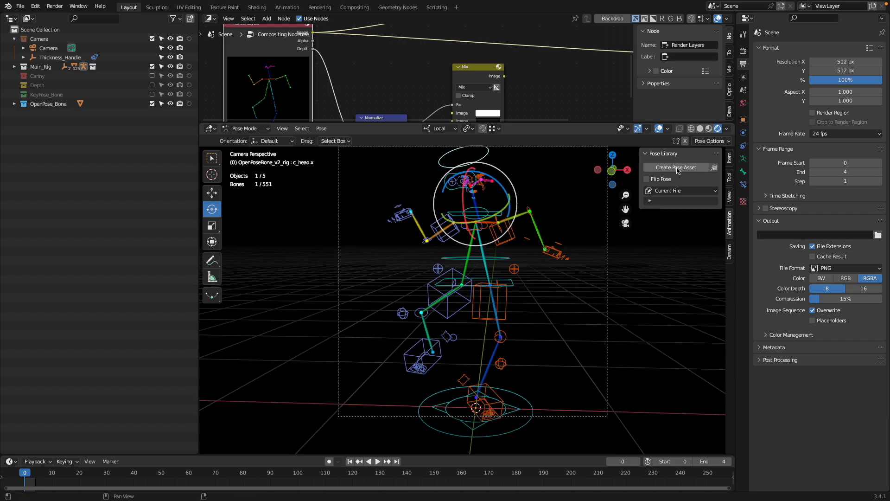
- Select all bones of the rig and save the current pose as a pose asset in the current file's library
{"action": "left_click_drag", "start_coordinate": [619, 123], "coordinate": [617, 171]}
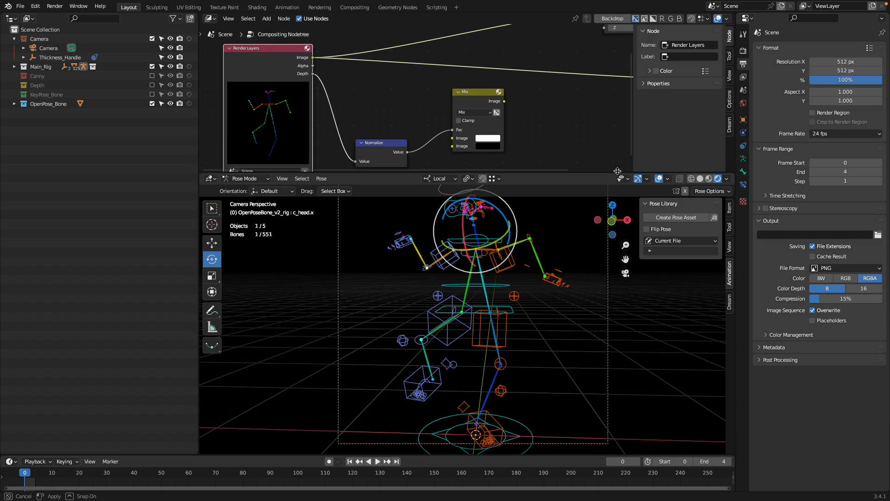
{"action": "scroll", "coordinate": [565, 255], "scroll_direction": "down", "scroll_amount": 1}
{"action": "key", "text": "a"}
{"action": "left_click_drag", "start_coordinate": [558, 284], "coordinate": [554, 290]}
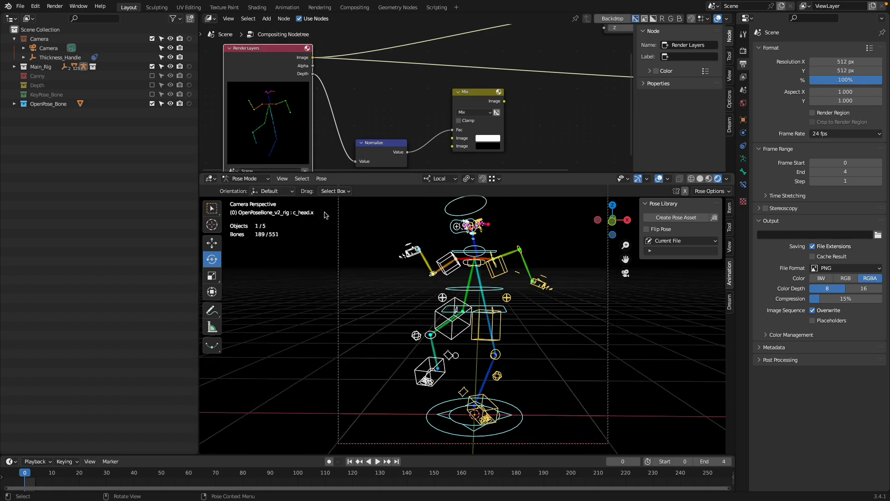
{"action": "scroll", "coordinate": [429, 147], "scroll_direction": "down", "scroll_amount": 1}
{"action": "left_click", "coordinate": [209, 19]}
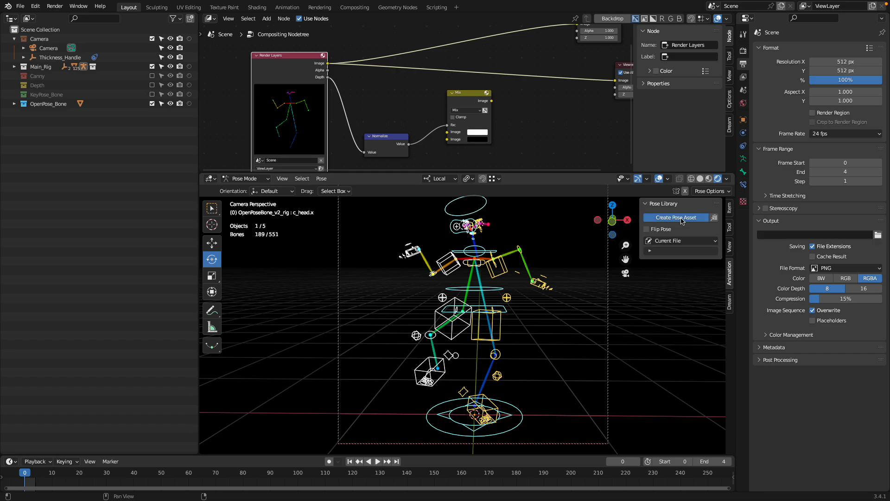
{"action": "left_click", "coordinate": [680, 218]}
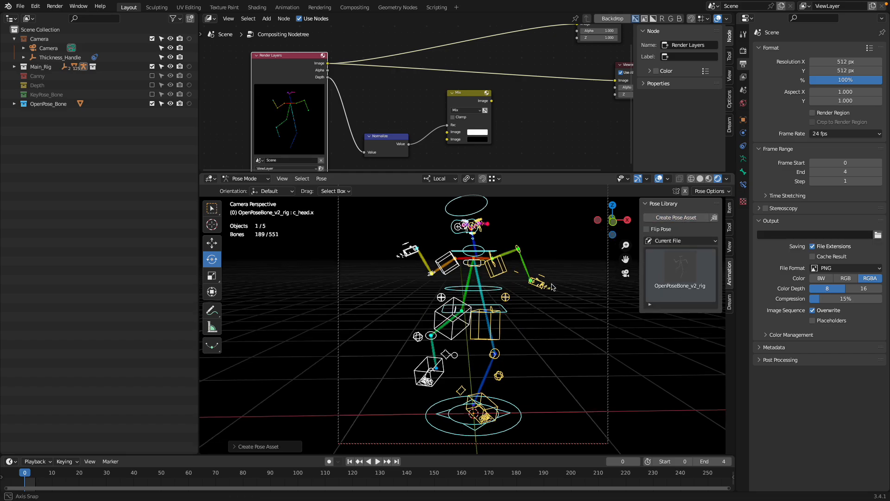
- Select all bones and clear their location and rotation to reset the rig to its rest pose
{"action": "left_click", "coordinate": [546, 265]}
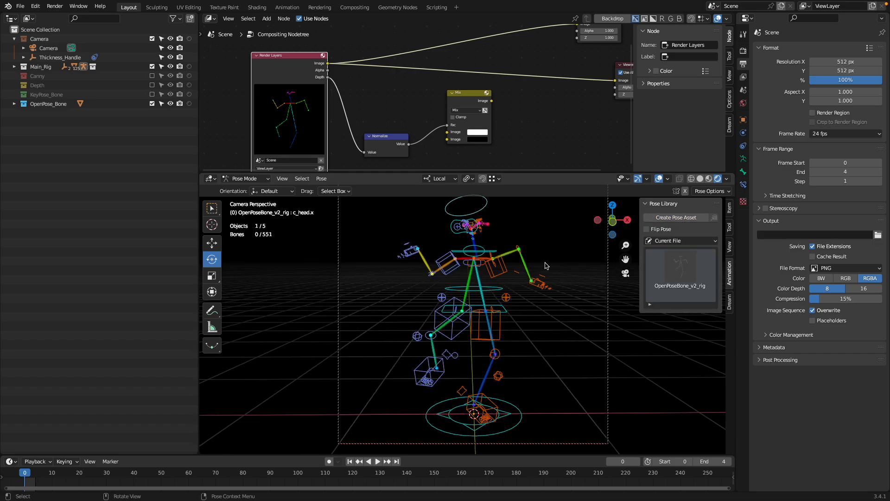
{"action": "key", "text": "a"}
{"action": "key", "text": "alt"}
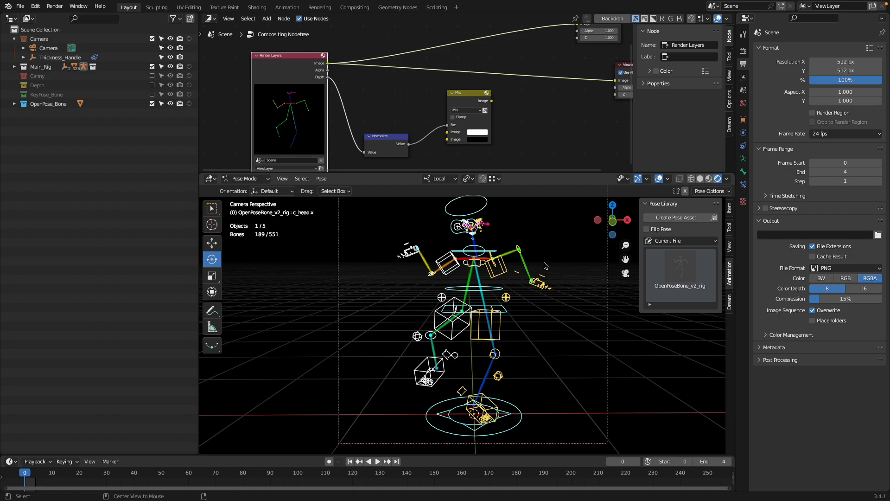
{"action": "key", "text": "alt+g"}
{"action": "key", "text": "alt+r"}
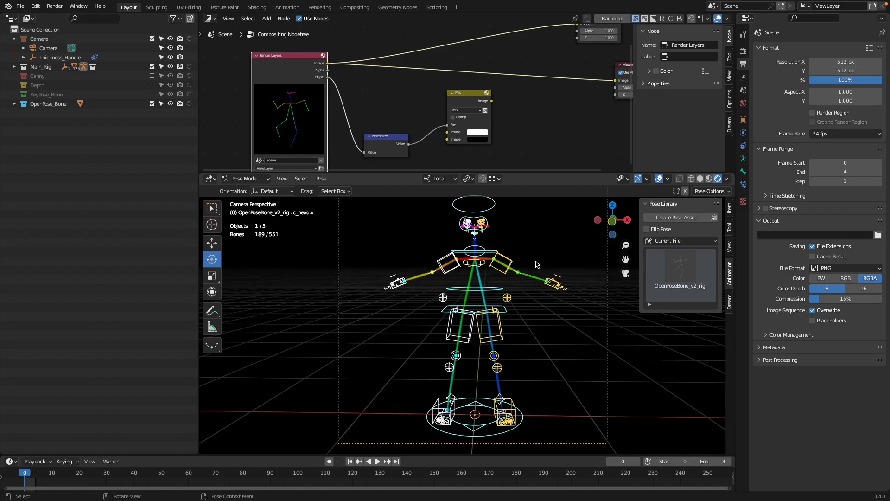
- Deselect all bones and undo the pose reset
{"action": "key", "text": "alt+a"}
{"action": "key", "text": "ctrl+z"}
{"action": "key", "text": "ctrl+z"}
{"action": "key", "text": "ctrl+z"}
{"action": "key", "text": "ctrl+z"}
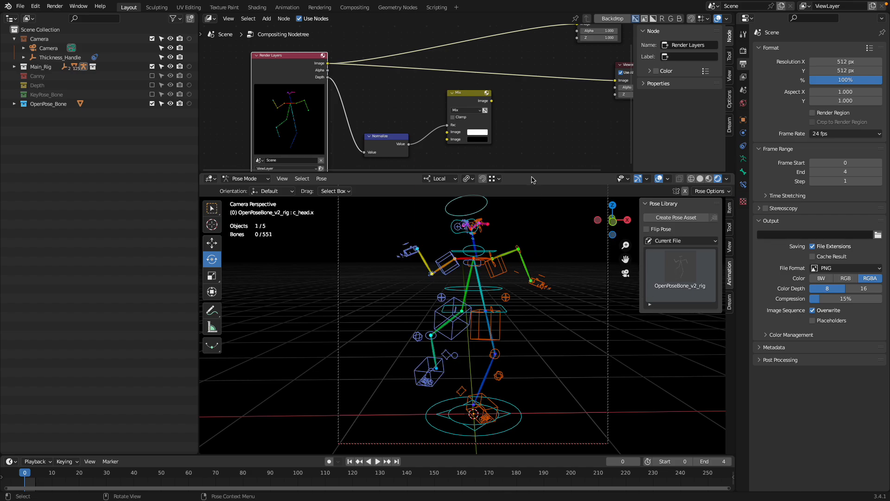
- Expand the 3D viewport over the compositor area and save the blend file
{"action": "left_click_drag", "start_coordinate": [532, 174], "coordinate": [503, 124]}
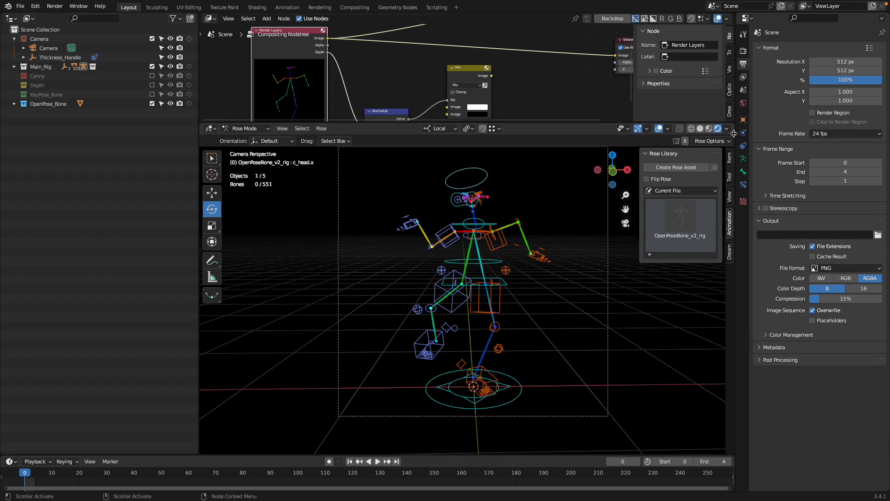
{"action": "left_click_drag", "start_coordinate": [734, 126], "coordinate": [729, 105]}
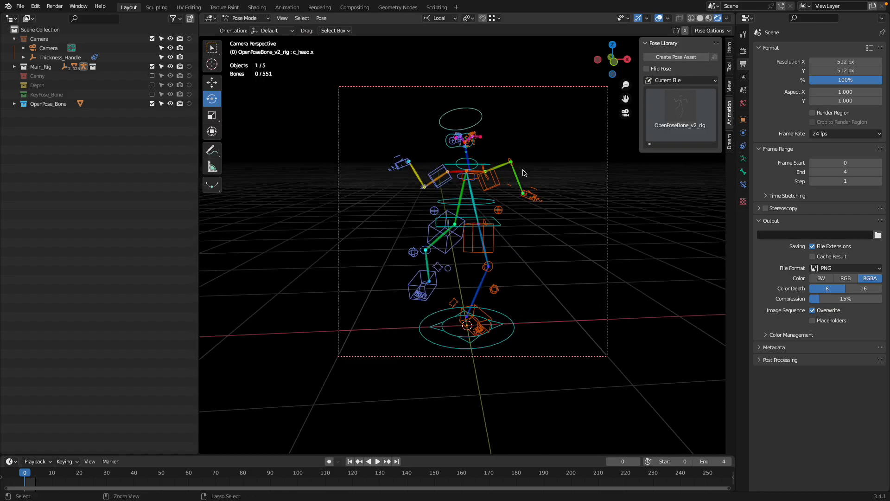
{"action": "key", "text": "ctrl+s"}
- Try a free rotation on the left upper arm control c_arm_ik.l
{"action": "left_click", "coordinate": [510, 169]}
{"action": "key", "text": "r"}
{"action": "key", "text": "r"}
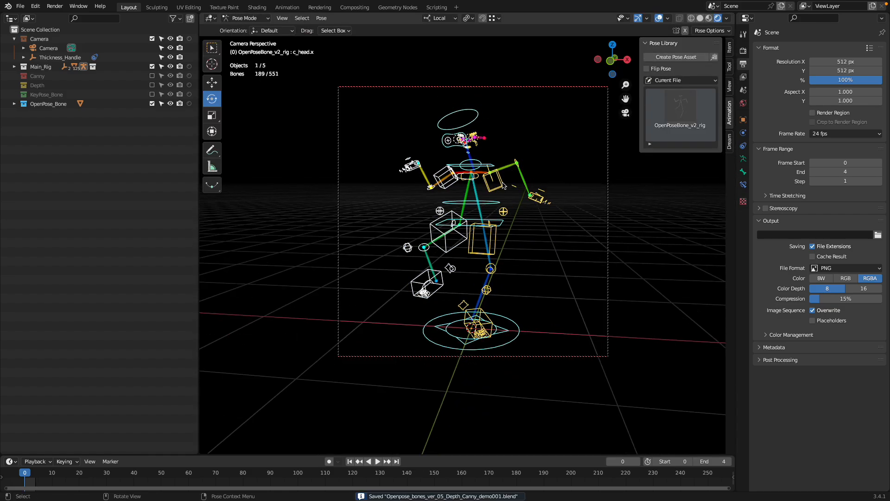
{"action": "left_click", "coordinate": [527, 169]}
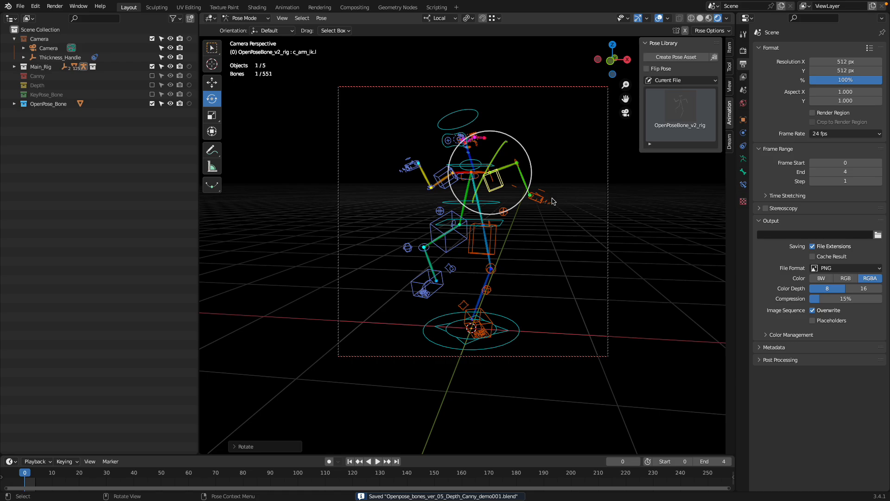
- Select the left middle finger bone c_middle1.l and display its transform values
{"action": "left_click", "coordinate": [539, 198]}
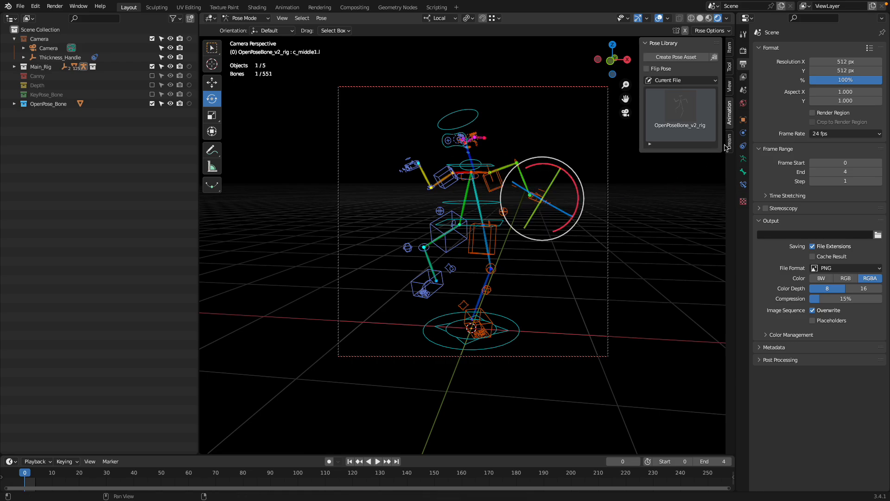
{"action": "left_click", "coordinate": [730, 141]}
{"action": "left_click", "coordinate": [729, 90]}
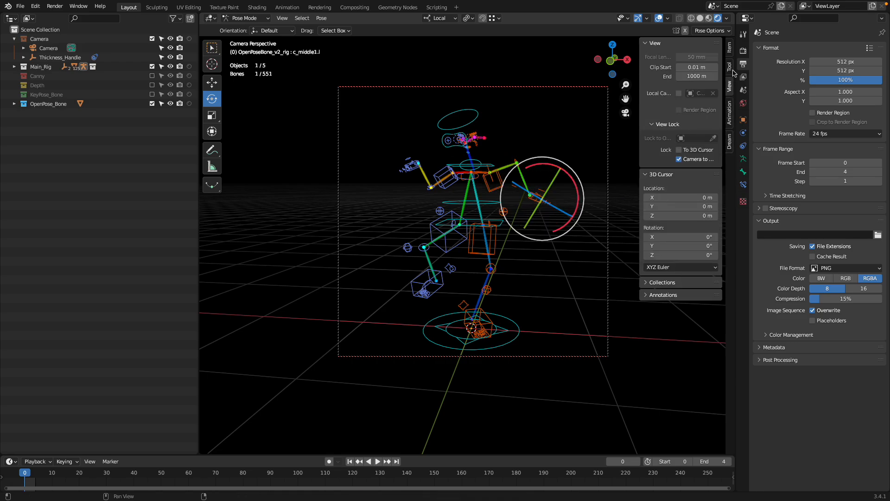
{"action": "left_click", "coordinate": [732, 70]}
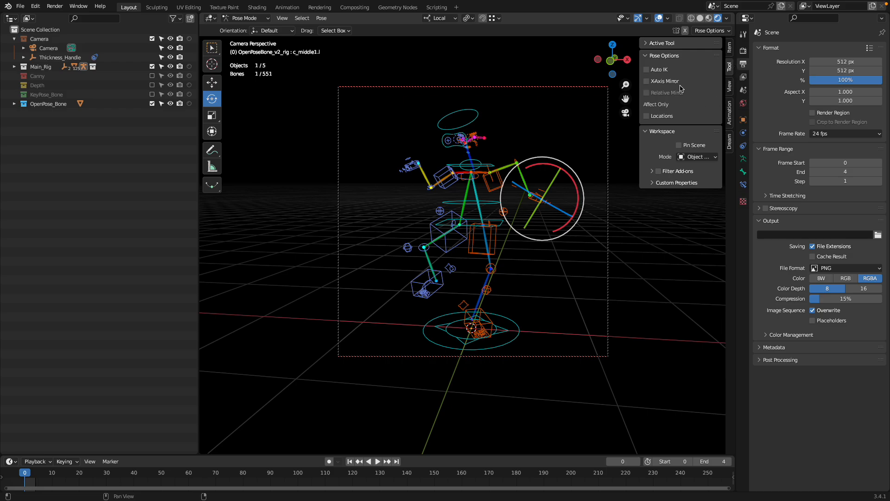
{"action": "left_click", "coordinate": [662, 48]}
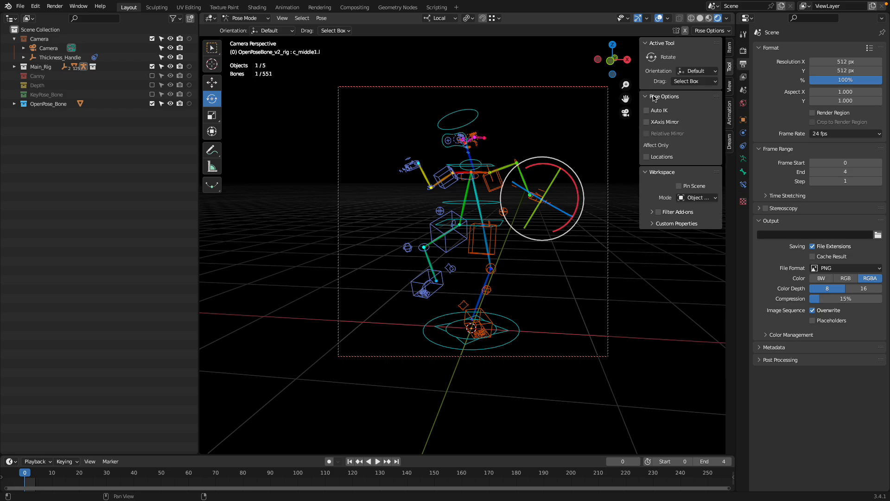
{"action": "double_click", "coordinate": [654, 98]}
{"action": "left_click", "coordinate": [730, 48]}
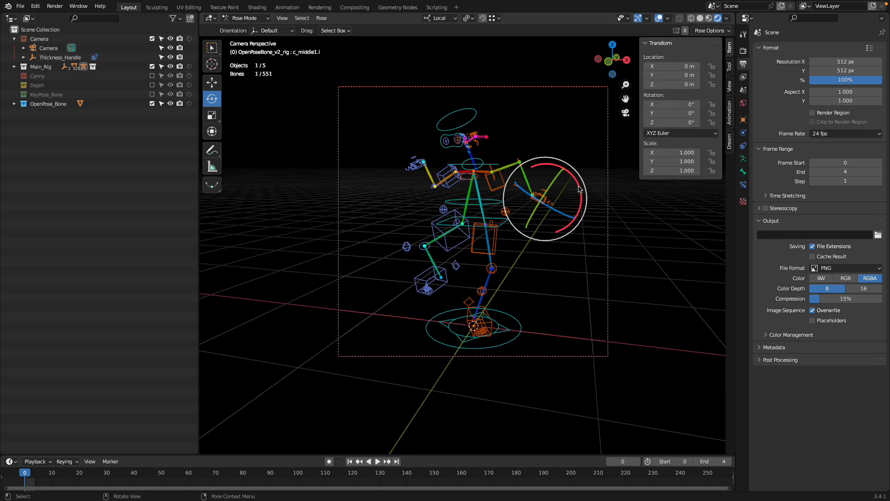
- Try moving the left middle finger bone c_middle1.l and the left hand control c_hand_ik.l
{"action": "mouse_move", "coordinate": [579, 188]}
{"action": "left_mouse_down"}
{"action": "mouse_move", "coordinate": [582, 208]}
{"action": "mouse_move", "coordinate": [580, 187]}
{"action": "left_mouse_up"}
{"action": "key", "text": "g"}
{"action": "left_click", "coordinate": [563, 199]}
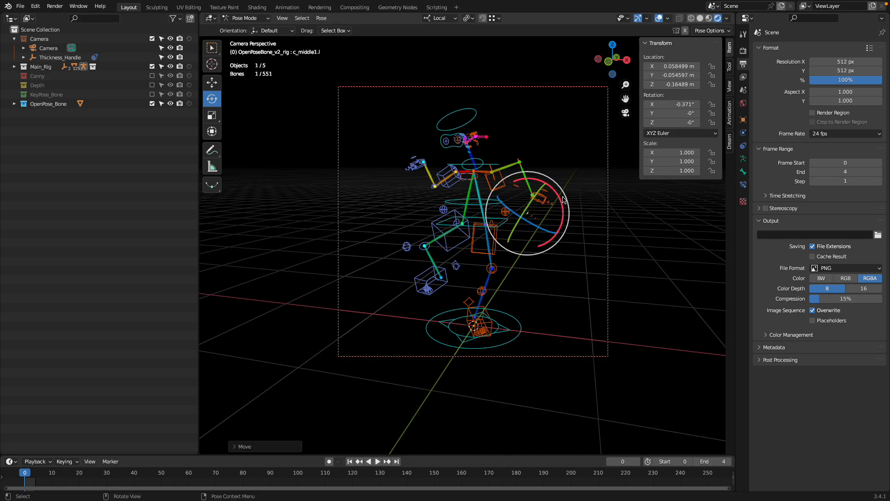
{"action": "left_click", "coordinate": [545, 198]}
{"action": "key", "text": "g"}
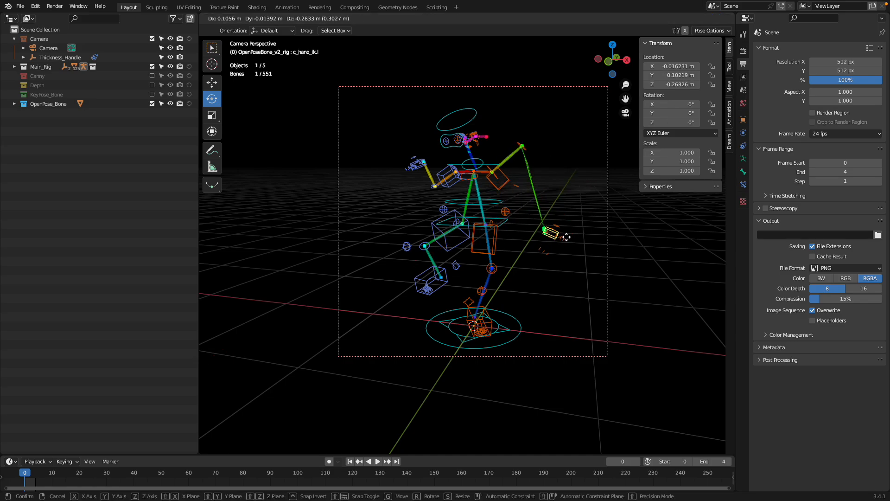
{"action": "left_click", "coordinate": [544, 221]}
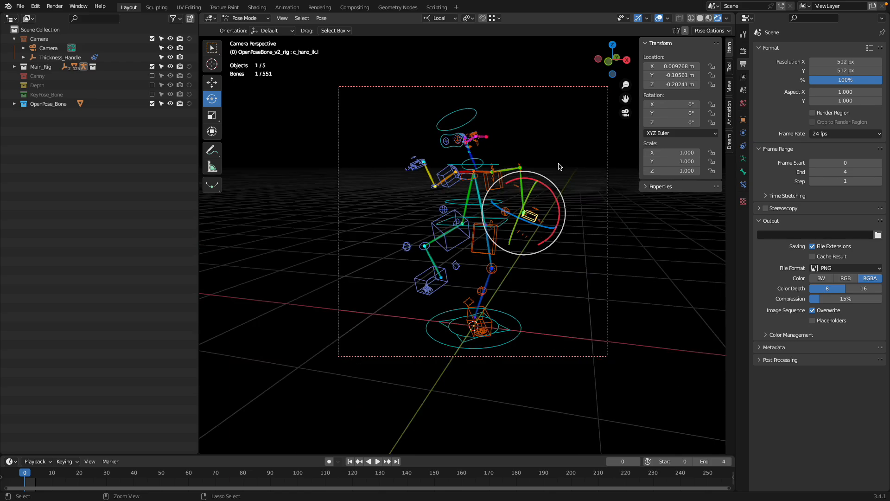
- Undo the moves of the left hand control and the middle finger bone
{"action": "key", "text": "ctrl+z"}
{"action": "key", "text": "ctrl+z"}
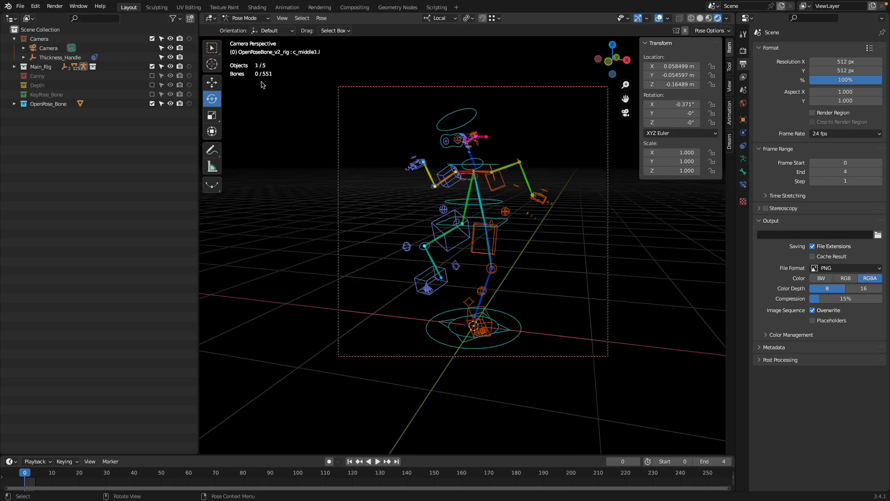
{"action": "left_click", "coordinate": [538, 197]}
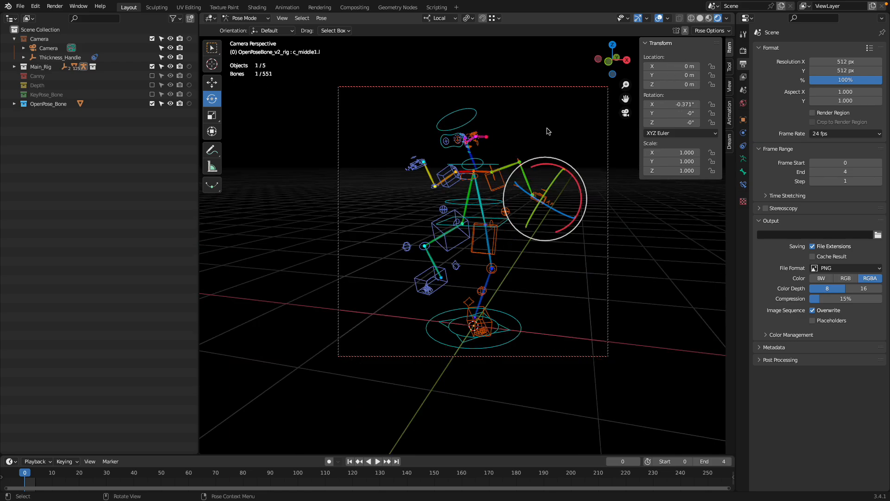
- Rotate the left hand control c_hand_ik.l to about -38°, 21°, -2° and move it to about -0.038, -0.162, 0.030 m
{"action": "left_click_drag", "start_coordinate": [557, 164], "coordinate": [534, 231]}
{"action": "scroll", "coordinate": [502, 199], "scroll_direction": "up", "scroll_amount": 5}
{"action": "left_click", "coordinate": [520, 189]}
{"action": "key", "text": "g"}
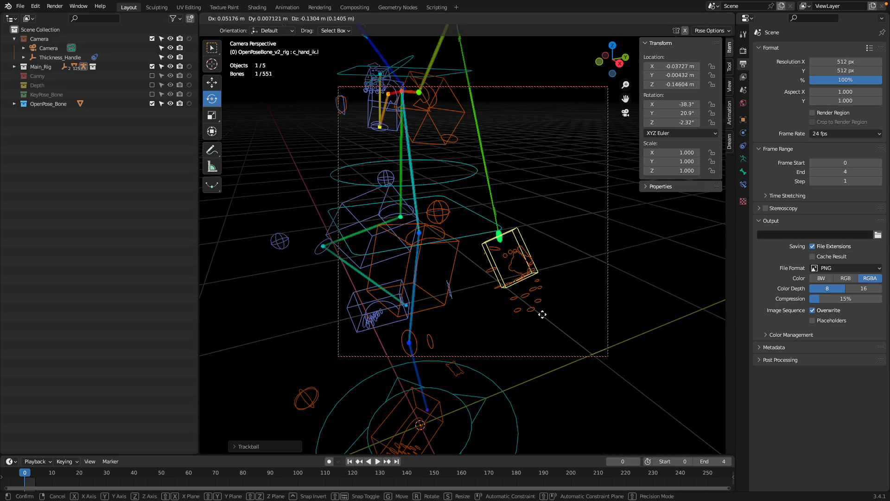
{"action": "left_click", "coordinate": [523, 115]}
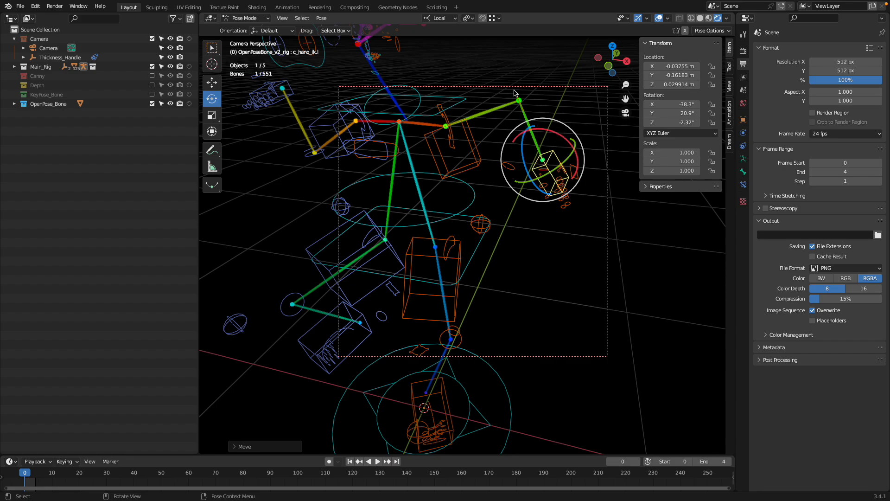
- Move the left elbow control slightly inward to adjust the bend of the left arm
{"action": "left_click", "coordinate": [515, 92]}
{"action": "key", "text": "g"}
{"action": "left_click", "coordinate": [499, 138]}
{"action": "left_click", "coordinate": [479, 154]}
{"action": "key", "text": "r"}
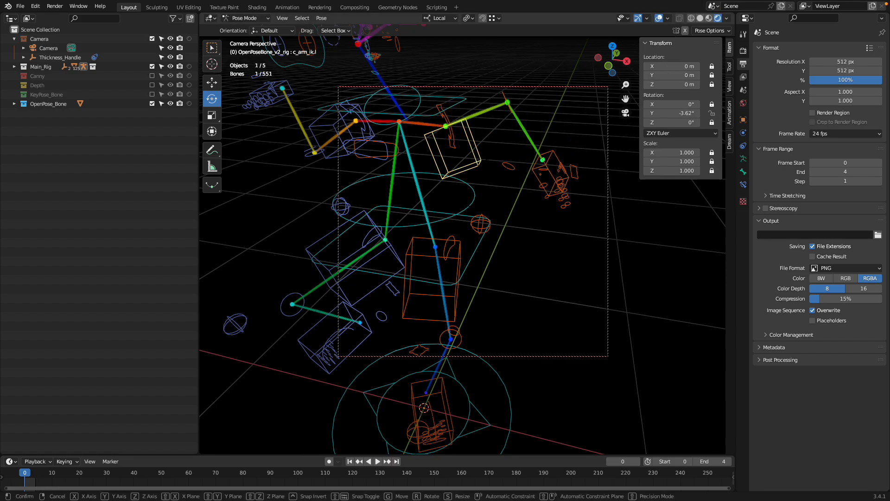
{"action": "key", "text": "Escape"}
- Switch to Stable Diffusion web UI in Safari and review the generated Spiderman image with its prompt and settings
{"action": "scroll", "coordinate": [475, 206], "scroll_direction": "down", "scroll_amount": 8}
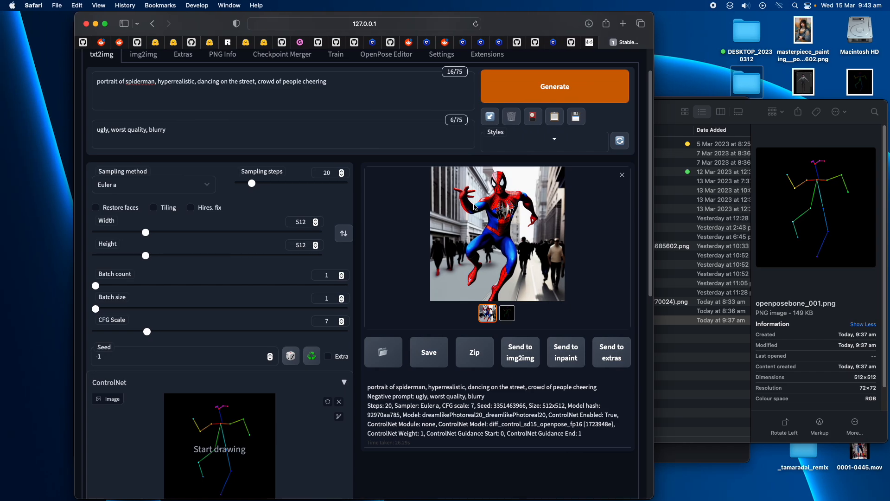
{"action": "scroll", "coordinate": [508, 242], "scroll_direction": "up", "scroll_amount": 2}
{"action": "scroll", "coordinate": [507, 242], "scroll_direction": "down", "scroll_amount": 1}
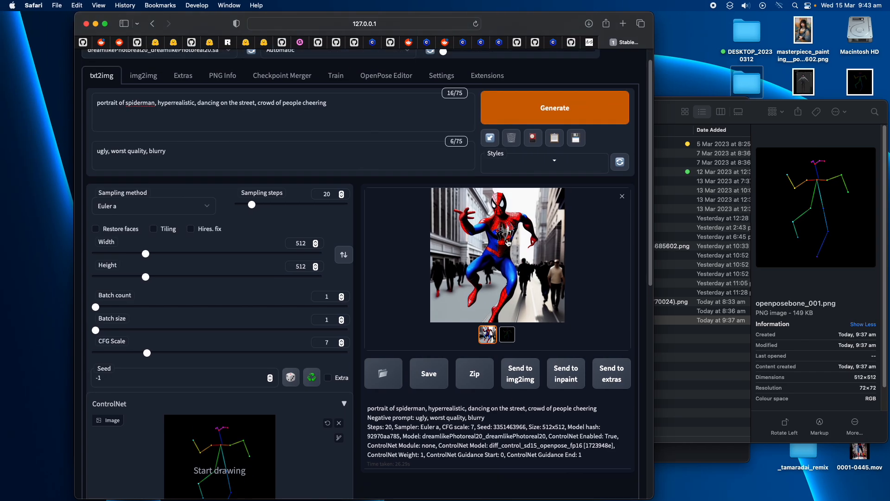
- Widen the browser window and open posemaniacs.com in a new tab
{"action": "scroll", "coordinate": [508, 243], "scroll_direction": "down", "scroll_amount": 1}
{"action": "scroll", "coordinate": [462, 205], "scroll_direction": "down", "scroll_amount": 1}
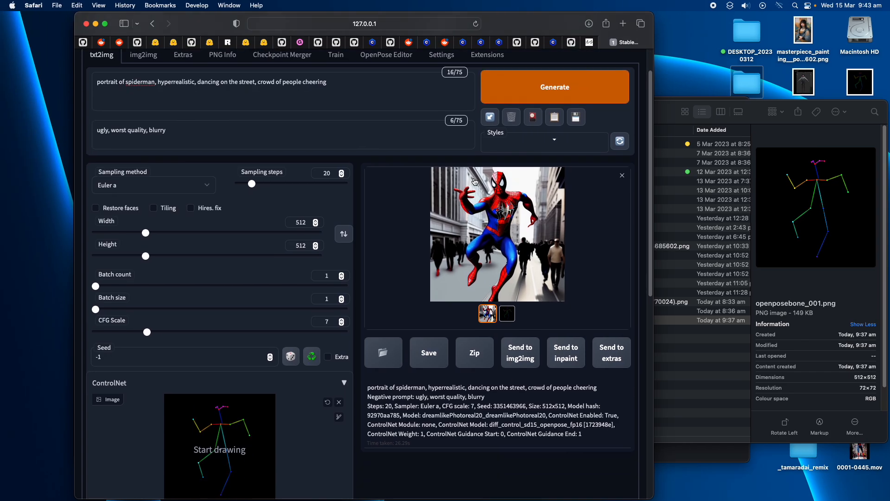
{"action": "mouse_move", "coordinate": [652, 17]}
{"action": "left_mouse_down"}
{"action": "mouse_move", "coordinate": [585, 17]}
{"action": "mouse_move", "coordinate": [662, 14]}
{"action": "left_mouse_up"}
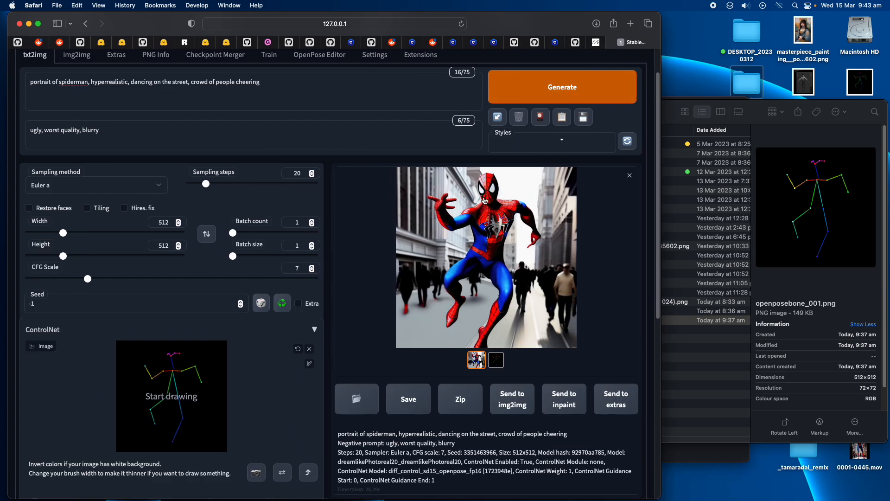
{"action": "left_click", "coordinate": [631, 24]}
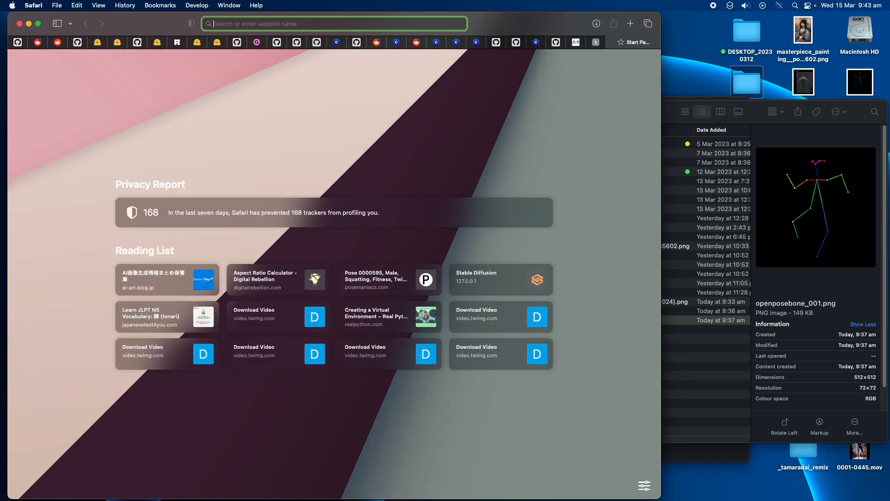
{"action": "type", "text": "posemaniacs.com"}
{"action": "key", "text": "Return"}
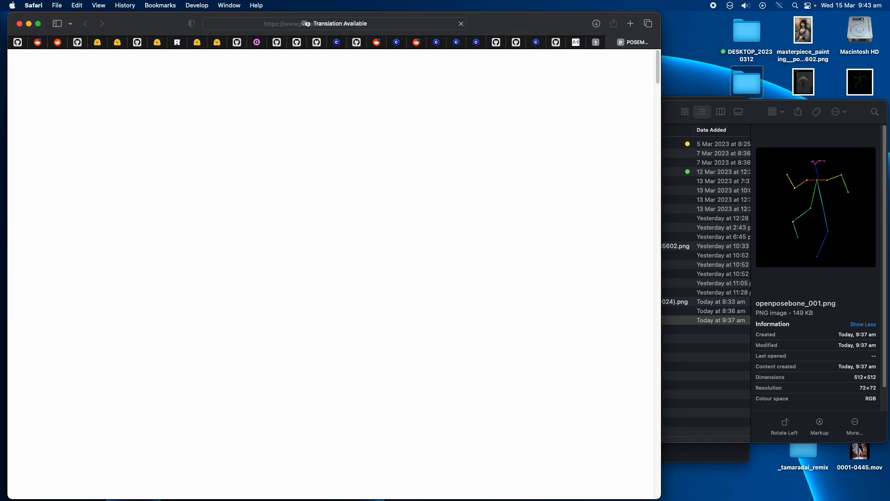
- Open the wide-lunge pose with both arms raised and rotate its 3D figure to face the front
{"action": "left_click_drag", "start_coordinate": [309, 258], "coordinate": [274, 274]}
{"action": "scroll", "coordinate": [249, 276], "scroll_direction": "down", "scroll_amount": 1}
{"action": "left_click", "coordinate": [250, 275]}
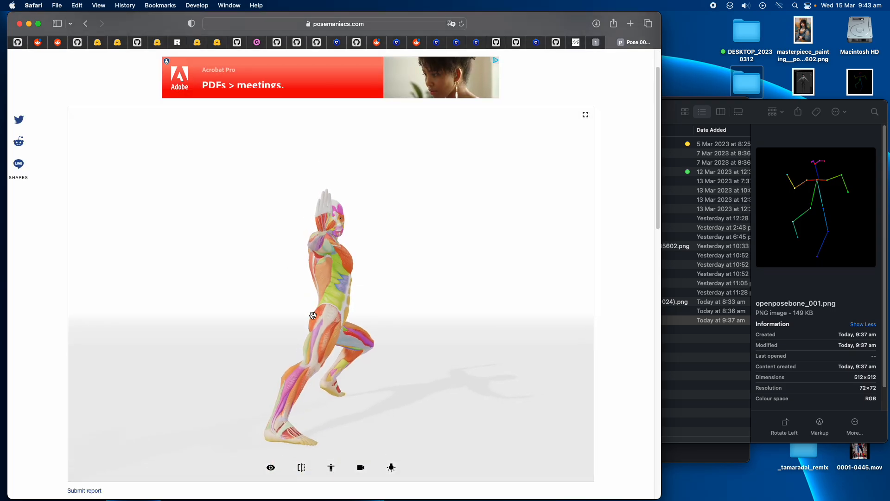
{"action": "left_click_drag", "start_coordinate": [447, 315], "coordinate": [188, 318]}
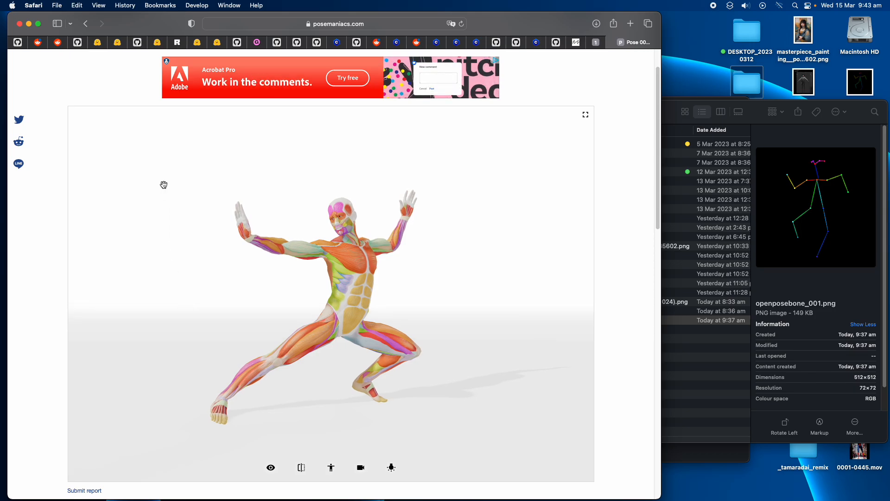
- Capture a screenshot of the full posed figure and save it to the Desktop folder
{"action": "key", "text": "super+shift+4"}
{"action": "left_click_drag", "start_coordinate": [165, 163], "coordinate": [459, 444]}
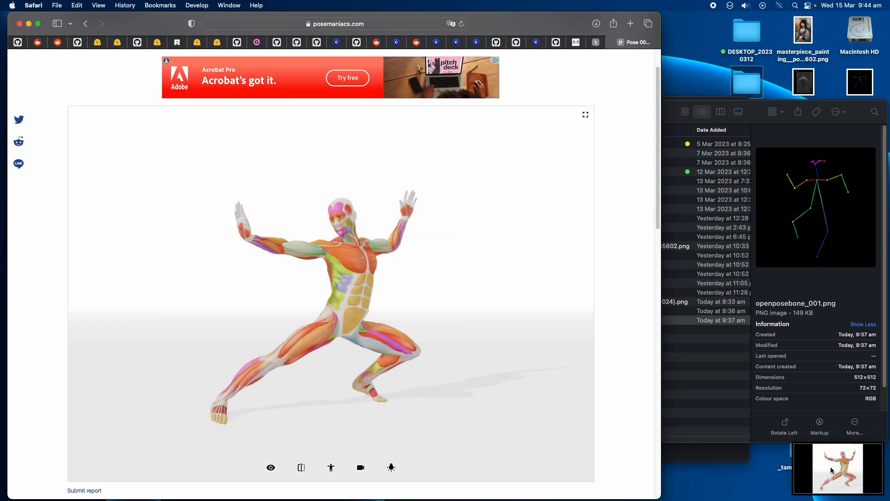
{"action": "left_click_drag", "start_coordinate": [829, 470], "coordinate": [689, 169]}
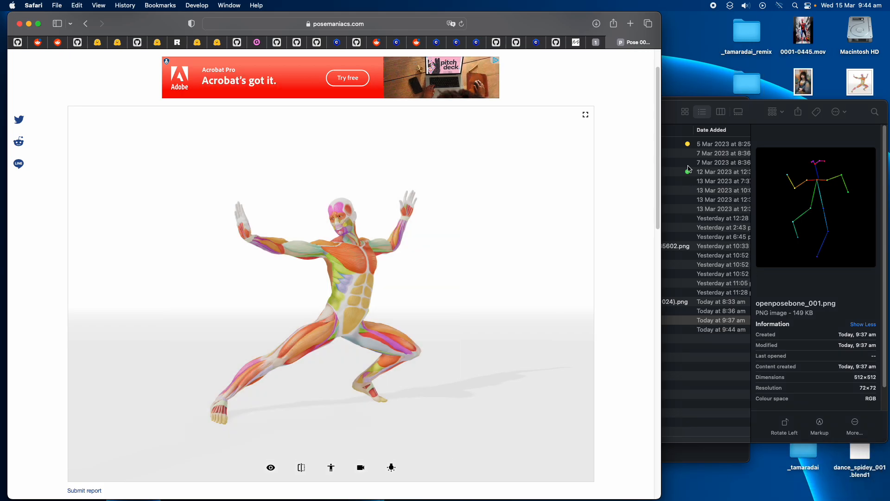
- Open the OpenPose Editor in Stable Diffusion web UI and check the new pose screenshot in Finder
{"action": "left_click", "coordinate": [599, 42]}
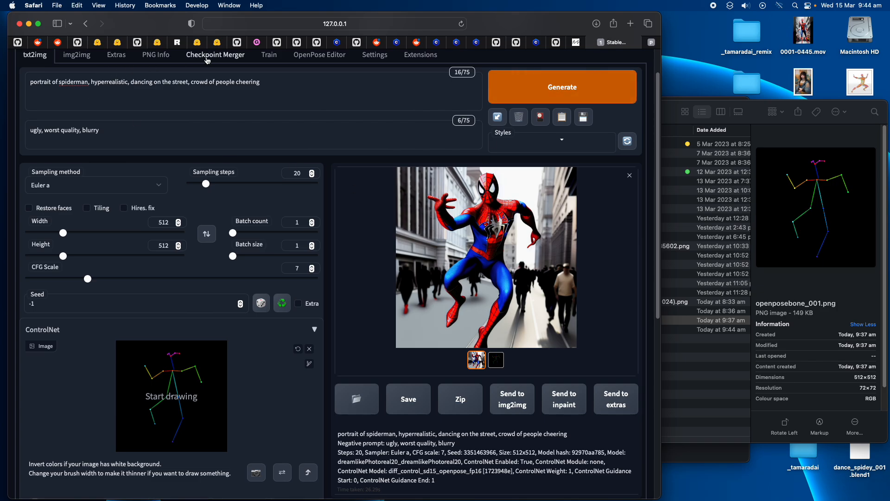
{"action": "left_click", "coordinate": [318, 56]}
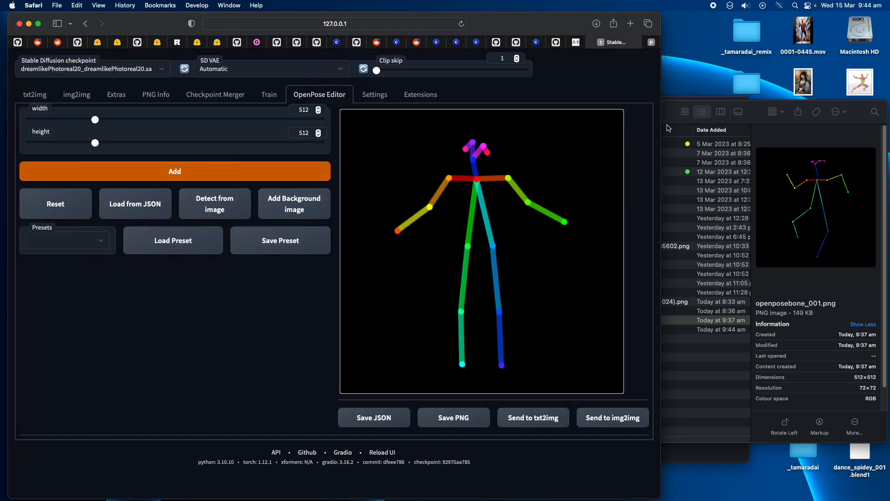
{"action": "left_click", "coordinate": [671, 109]}
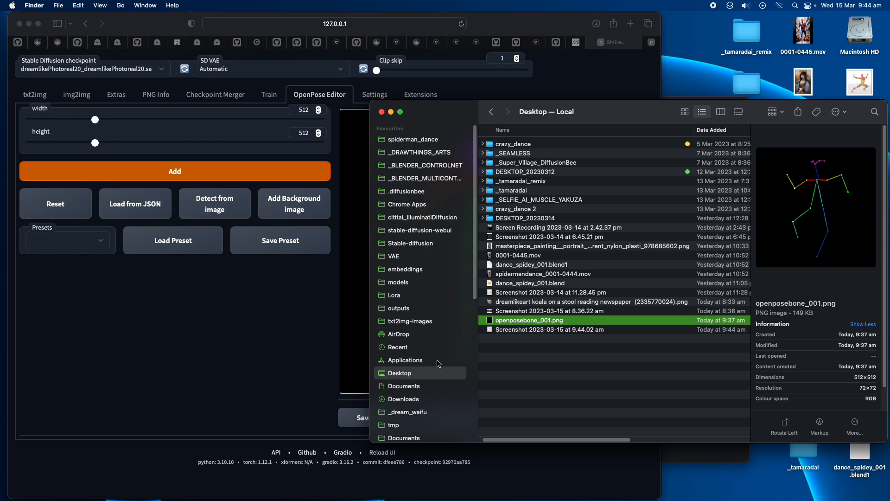
{"action": "left_click", "coordinate": [527, 330]}
{"action": "key", "text": "space"}
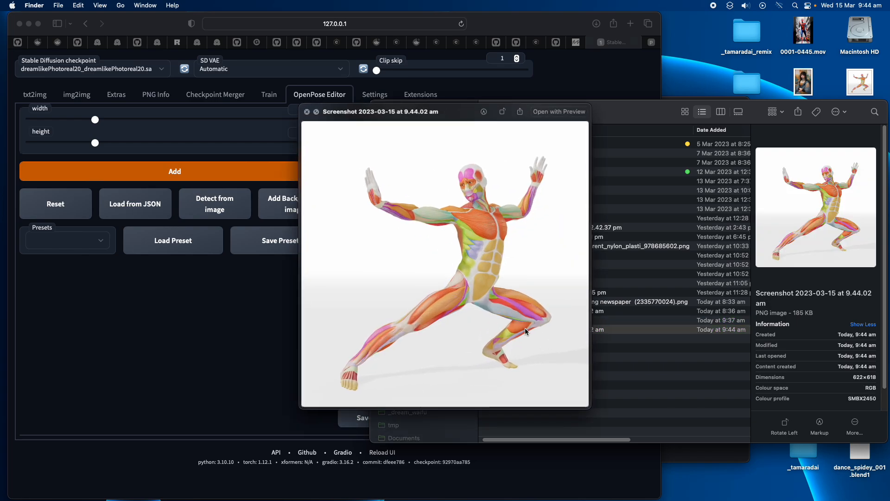
{"action": "key", "text": "space"}
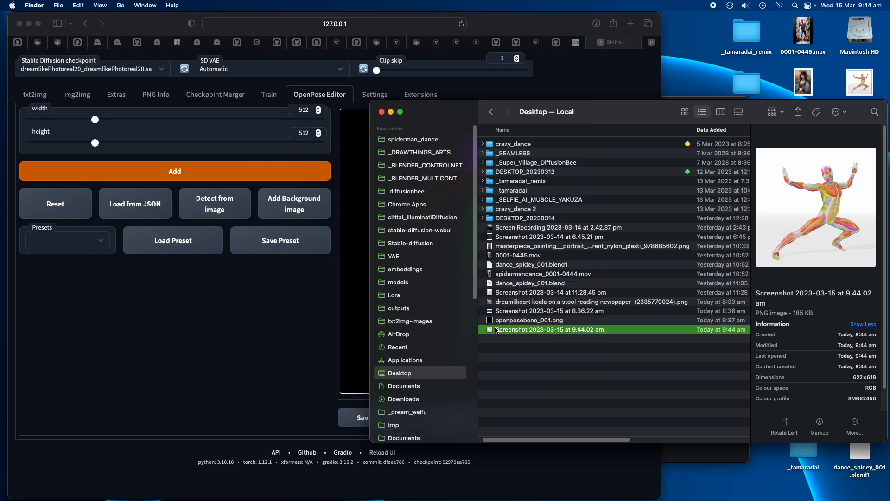
- Detect the pose from the Desktop image "Screenshot 2023-03-15 at 9.44.02 am" in the OpenPose Editor
{"action": "left_click", "coordinate": [213, 209]}
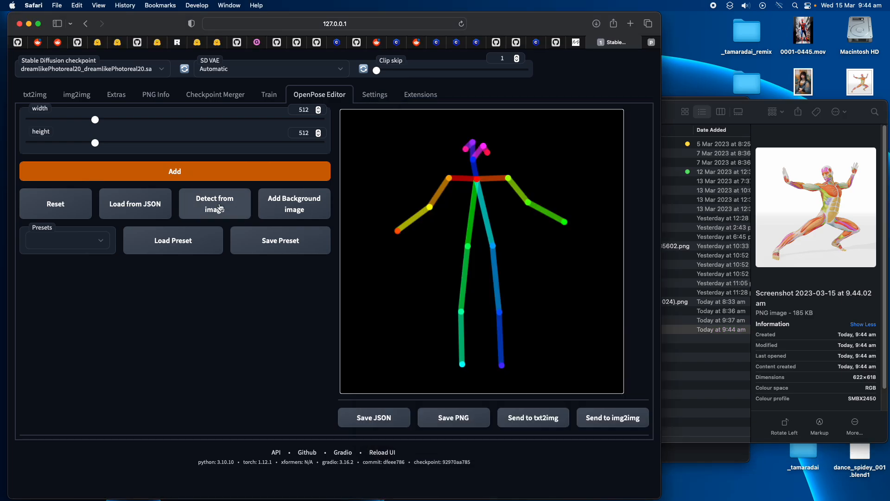
{"action": "left_click", "coordinate": [219, 208]}
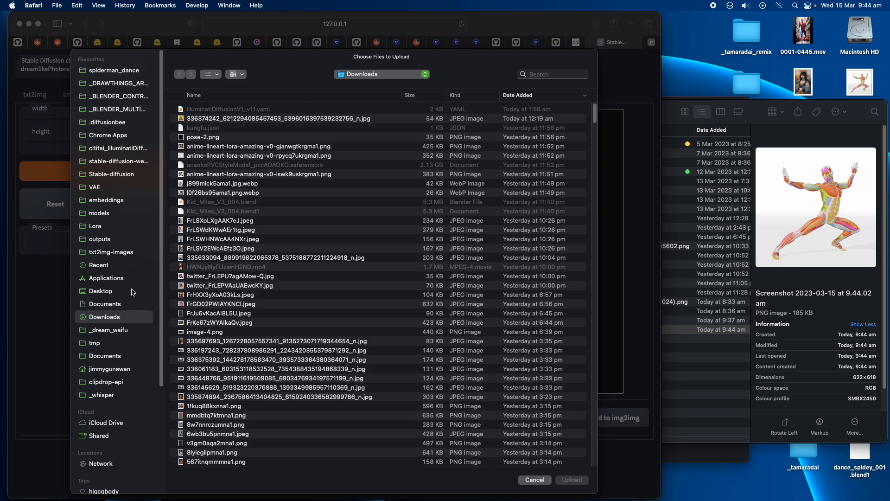
{"action": "left_click", "coordinate": [131, 292]}
{"action": "left_click", "coordinate": [276, 109]}
{"action": "key", "text": "space"}
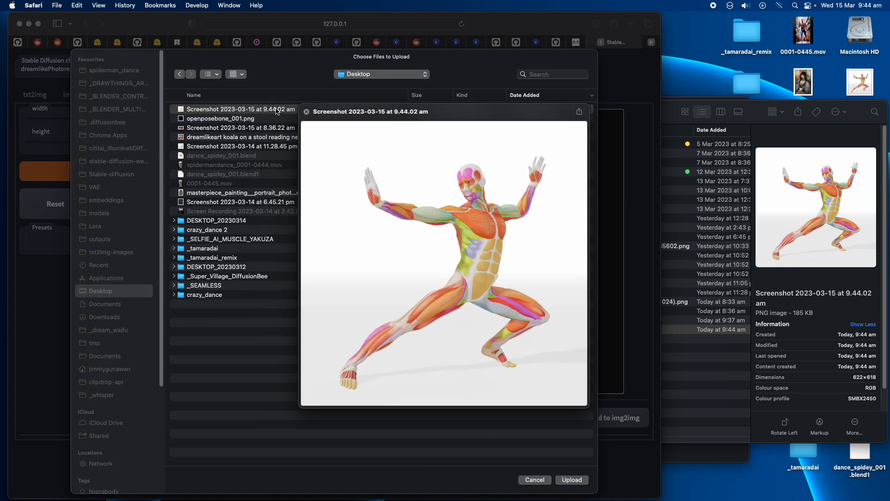
{"action": "key", "text": "space"}
{"action": "left_click", "coordinate": [565, 478]}
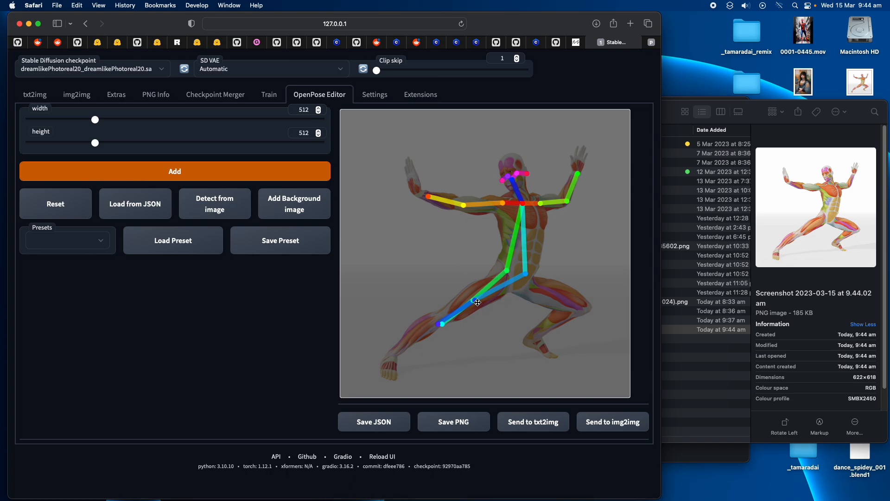
- Move the skeleton's left knee and left ankle points onto the figure's bent leg
{"action": "left_click_drag", "start_coordinate": [477, 302], "coordinate": [578, 304]}
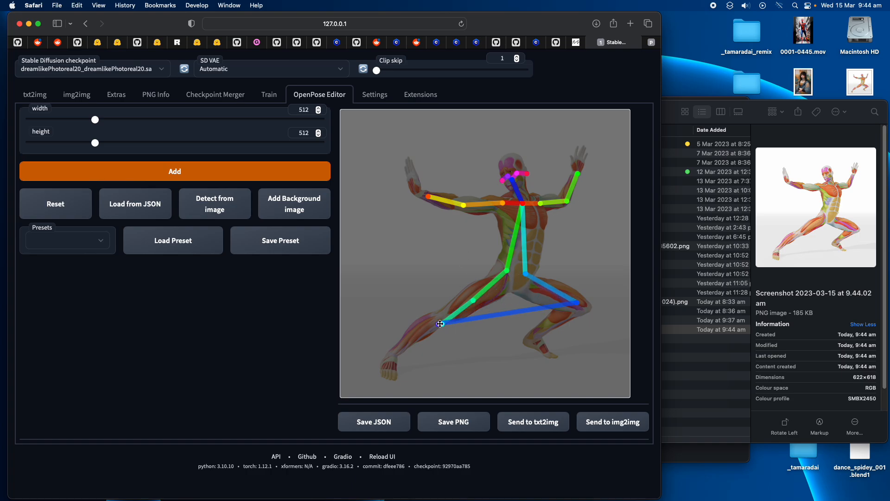
{"action": "left_click_drag", "start_coordinate": [452, 324], "coordinate": [531, 338]}
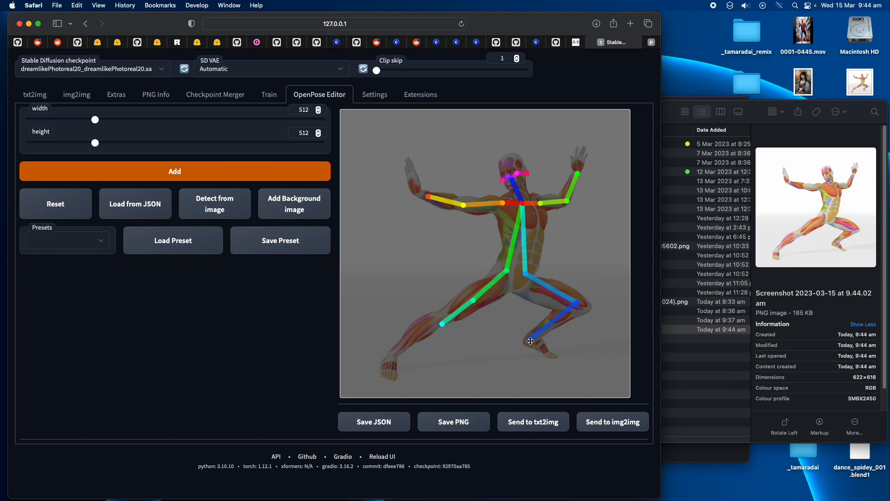
{"action": "left_click_drag", "start_coordinate": [578, 304], "coordinate": [579, 305]}
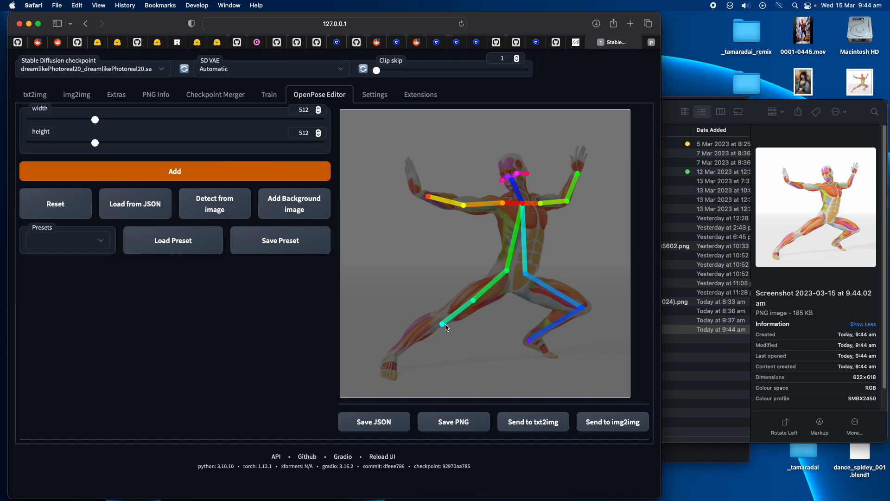
- Align the skeleton's right ankle, knee and hip with the figure's outstretched leg and fine-tune the right wrist point
{"action": "left_click_drag", "start_coordinate": [442, 326], "coordinate": [390, 357]}
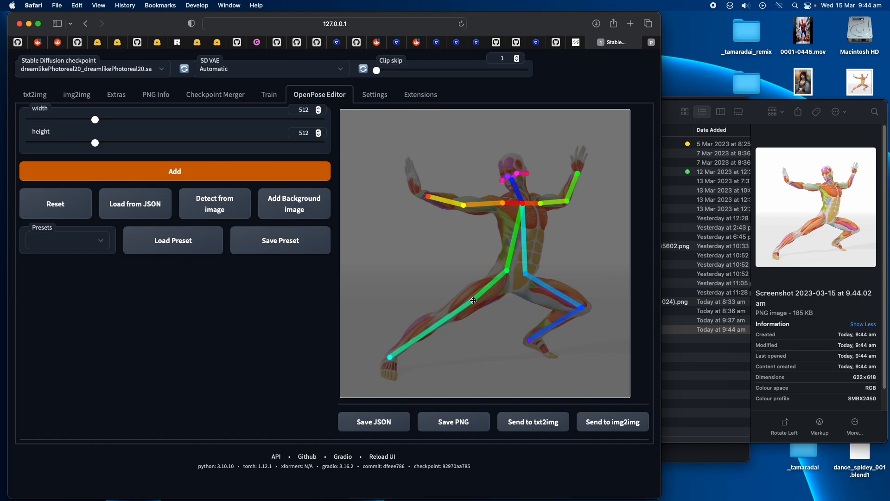
{"action": "left_click_drag", "start_coordinate": [510, 269], "coordinate": [504, 277]}
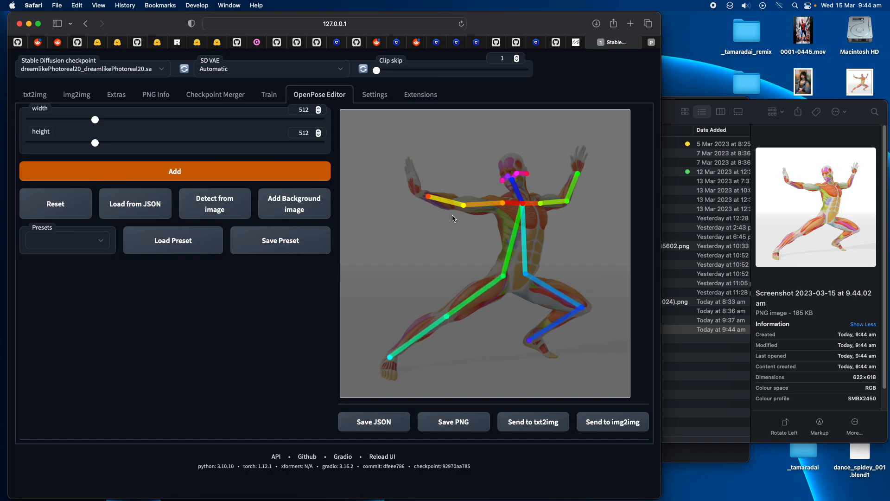
{"action": "left_click_drag", "start_coordinate": [428, 198], "coordinate": [424, 195]}
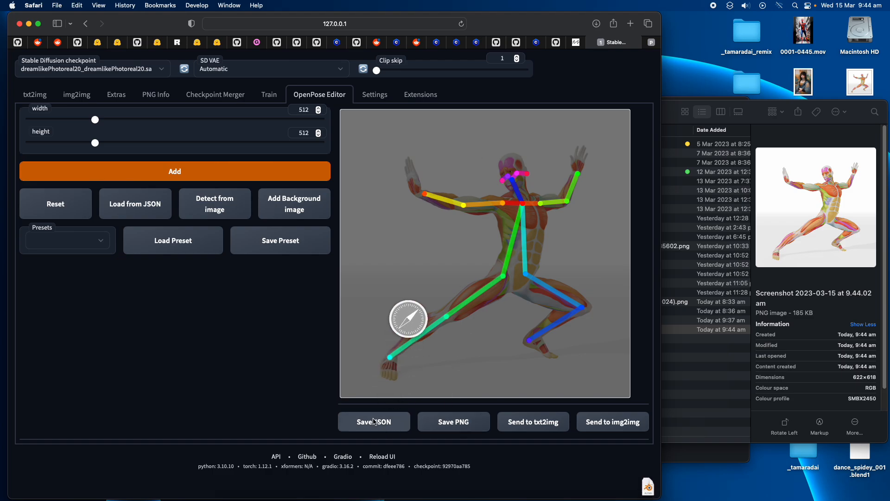
- Save the adjusted pose as JSON and PNG files and send it to txt2img as the ControlNet image
{"action": "left_click", "coordinate": [451, 423]}
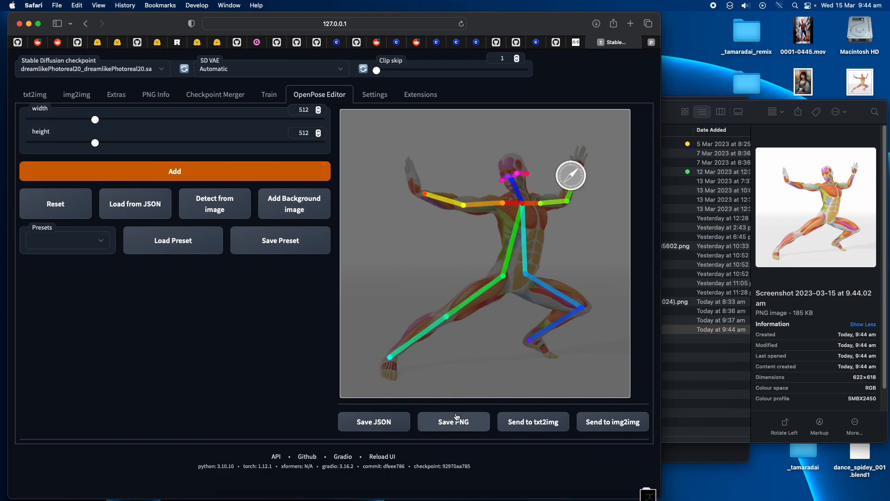
{"action": "left_click", "coordinate": [533, 421]}
{"action": "scroll", "coordinate": [169, 348], "scroll_direction": "down", "scroll_amount": 1}
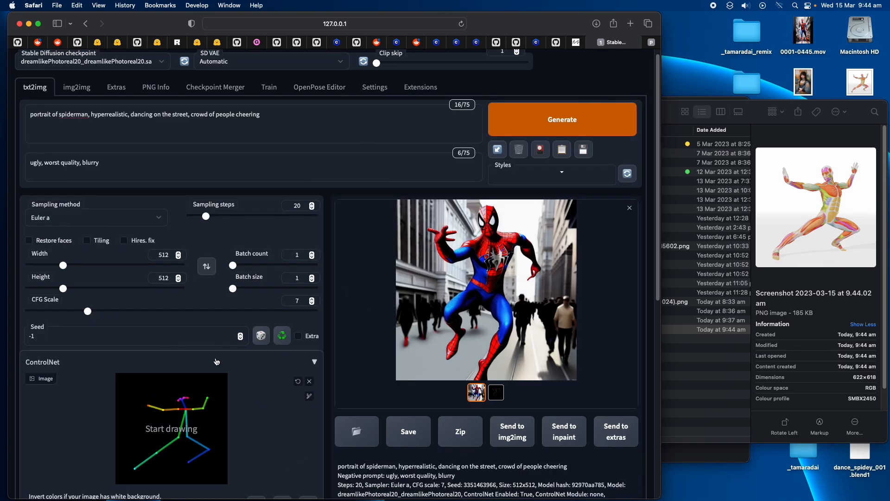
- Generate the Spiderman image from the new pose and rearrange the Finder and browser windows to see its progress
{"action": "left_click", "coordinate": [525, 122]}
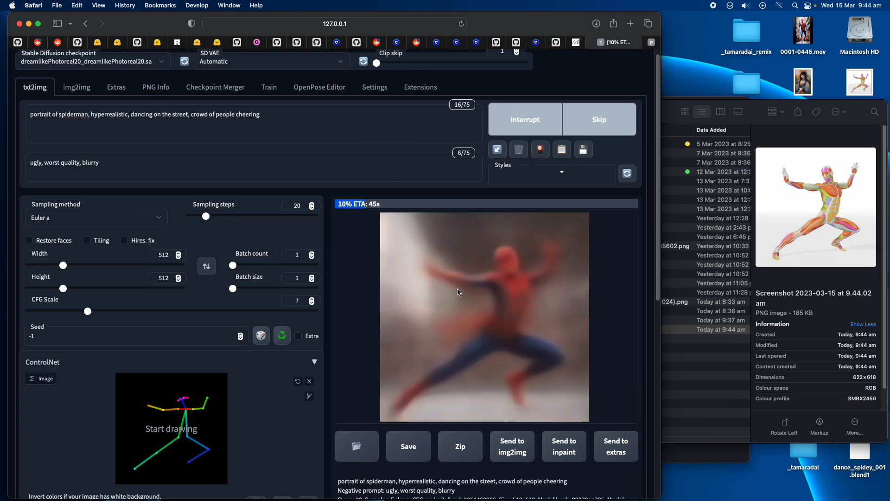
{"action": "left_click_drag", "start_coordinate": [670, 111], "coordinate": [627, 114]}
{"action": "left_click_drag", "start_coordinate": [366, 107], "coordinate": [436, 122]}
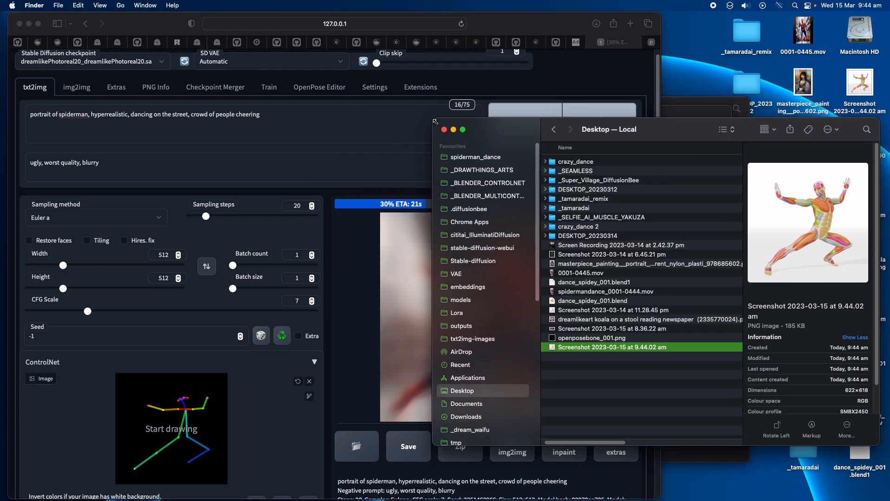
{"action": "left_click", "coordinate": [529, 57]}
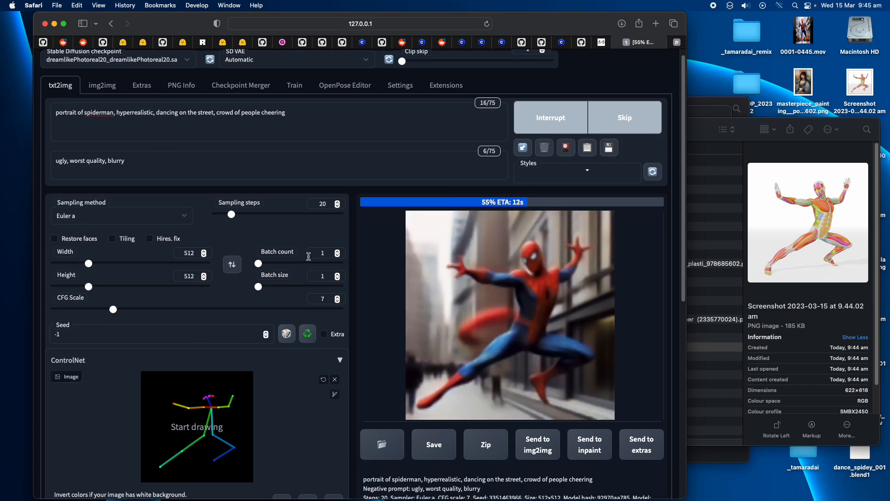
- Examine the generated Spiderman image alongside the ControlNet settings, including the available preprocessors, openpose model, weight and resize mode
{"action": "scroll", "coordinate": [309, 256], "scroll_direction": "down", "scroll_amount": 3}
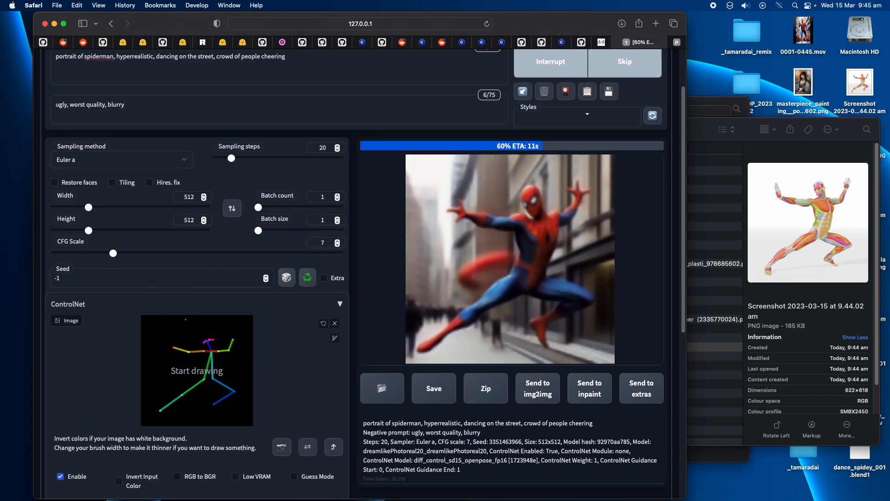
{"action": "scroll", "coordinate": [134, 302], "scroll_direction": "down", "scroll_amount": 1}
{"action": "scroll", "coordinate": [135, 302], "scroll_direction": "down", "scroll_amount": 1}
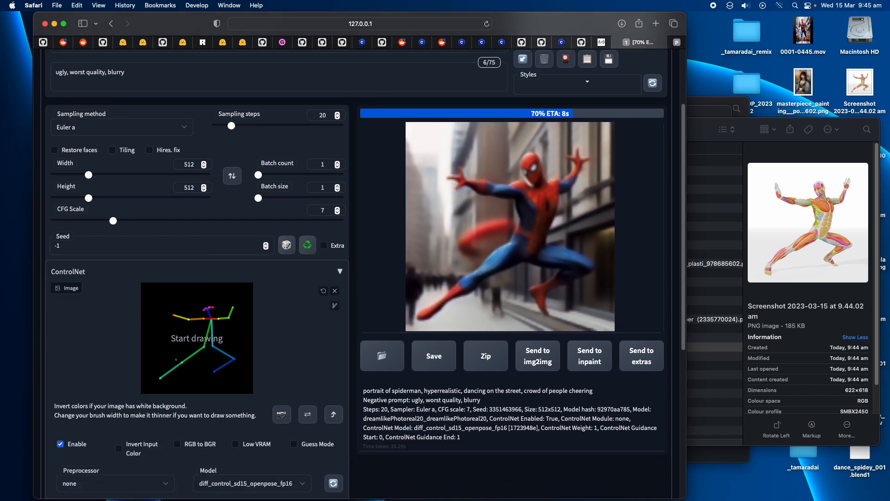
{"action": "scroll", "coordinate": [260, 354], "scroll_direction": "down", "scroll_amount": 10}
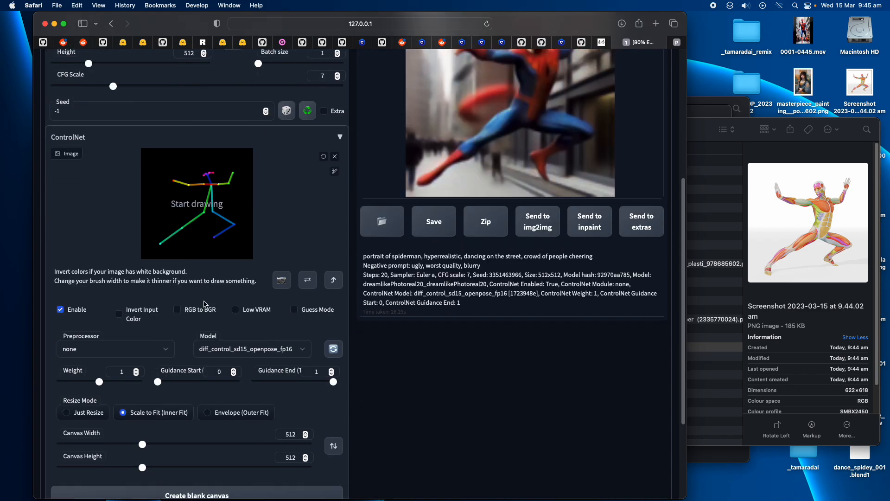
{"action": "scroll", "coordinate": [202, 152], "scroll_direction": "up", "scroll_amount": 4}
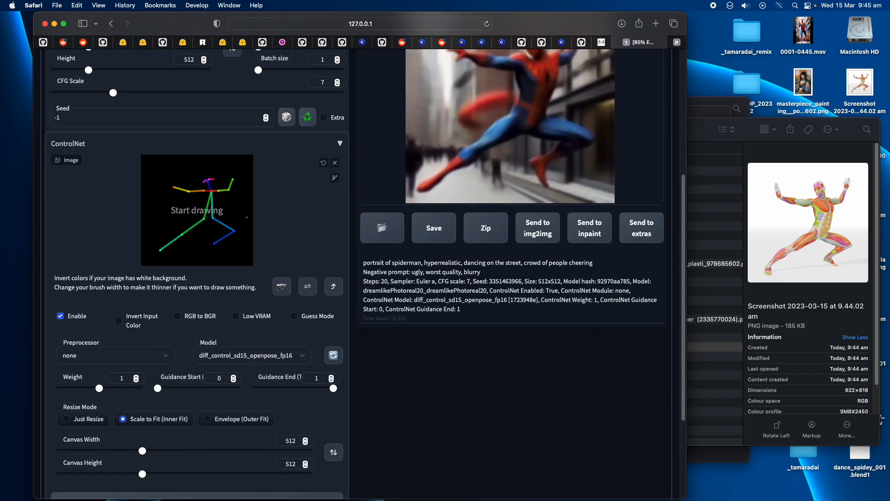
{"action": "scroll", "coordinate": [247, 216], "scroll_direction": "up", "scroll_amount": 4}
{"action": "scroll", "coordinate": [245, 250], "scroll_direction": "down", "scroll_amount": 9}
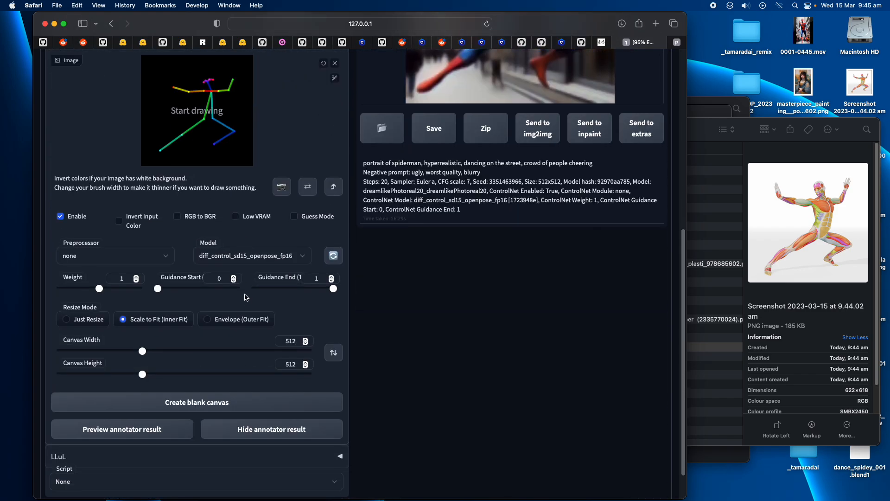
{"action": "scroll", "coordinate": [245, 298], "scroll_direction": "up", "scroll_amount": 10}
{"action": "scroll", "coordinate": [222, 360], "scroll_direction": "down", "scroll_amount": 2}
{"action": "left_click", "coordinate": [139, 414]}
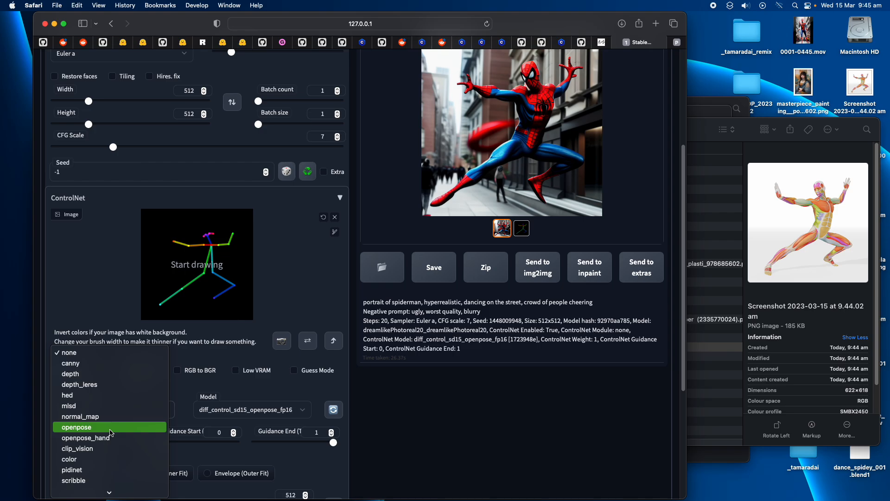
{"action": "left_click", "coordinate": [427, 420]}
{"action": "scroll", "coordinate": [424, 412], "scroll_direction": "up", "scroll_amount": 4}
{"action": "scroll", "coordinate": [441, 371], "scroll_direction": "down", "scroll_amount": 9}
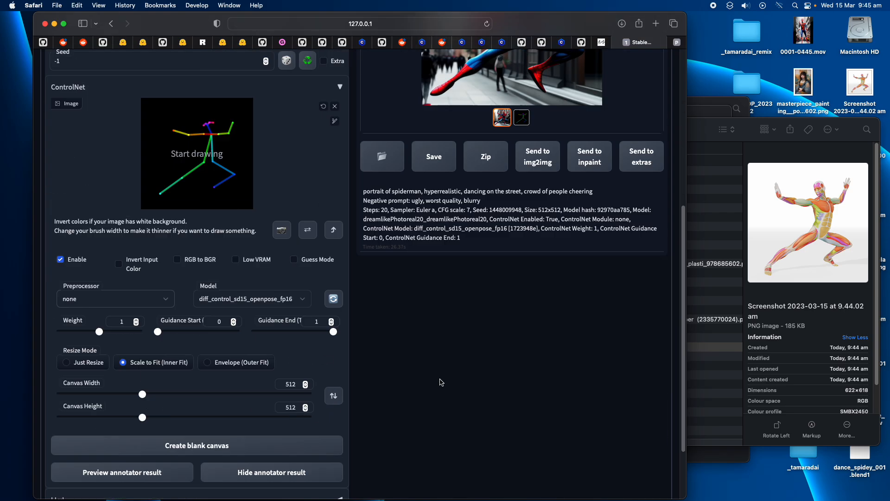
- Select the controlnet m2m script and review its video upload and duration settings
{"action": "scroll", "coordinate": [442, 382], "scroll_direction": "down", "scroll_amount": 4}
{"action": "left_click", "coordinate": [178, 438]}
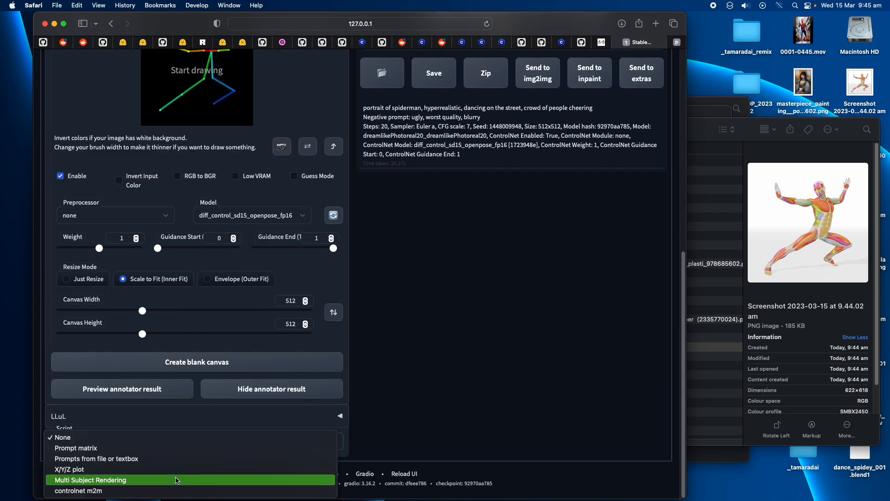
{"action": "left_click", "coordinate": [139, 491]}
{"action": "scroll", "coordinate": [422, 434], "scroll_direction": "down", "scroll_amount": 1}
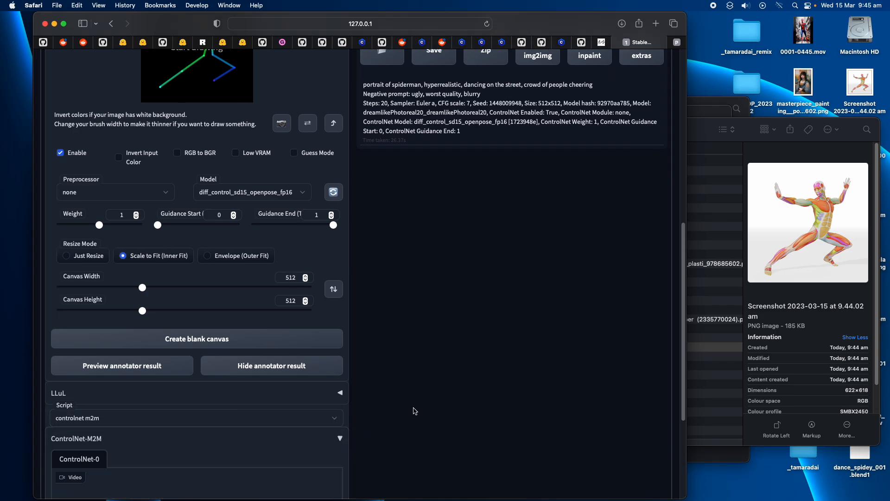
{"action": "scroll", "coordinate": [415, 411], "scroll_direction": "down", "scroll_amount": 5}
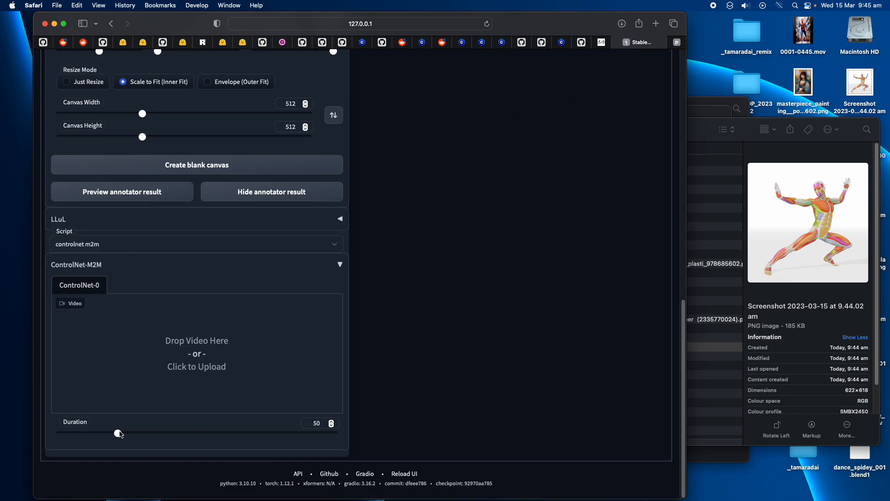
{"action": "scroll", "coordinate": [219, 411], "scroll_direction": "up", "scroll_amount": 12}
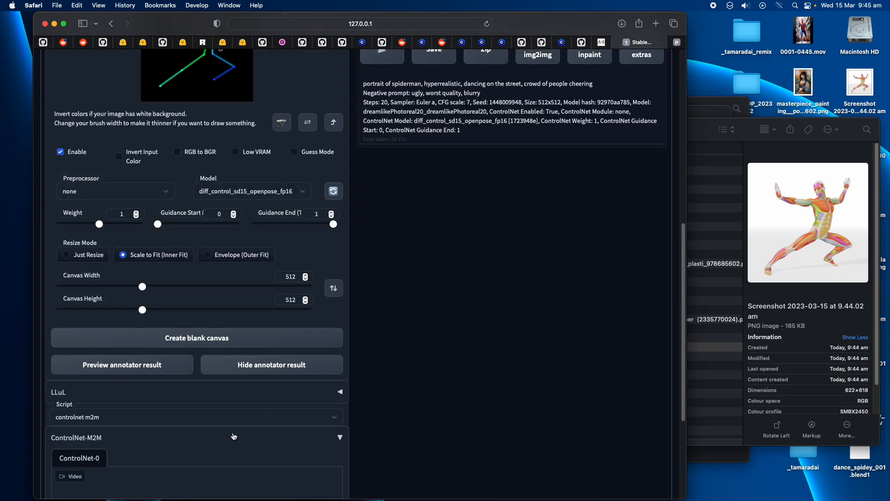
{"action": "scroll", "coordinate": [270, 411], "scroll_direction": "up", "scroll_amount": 3}
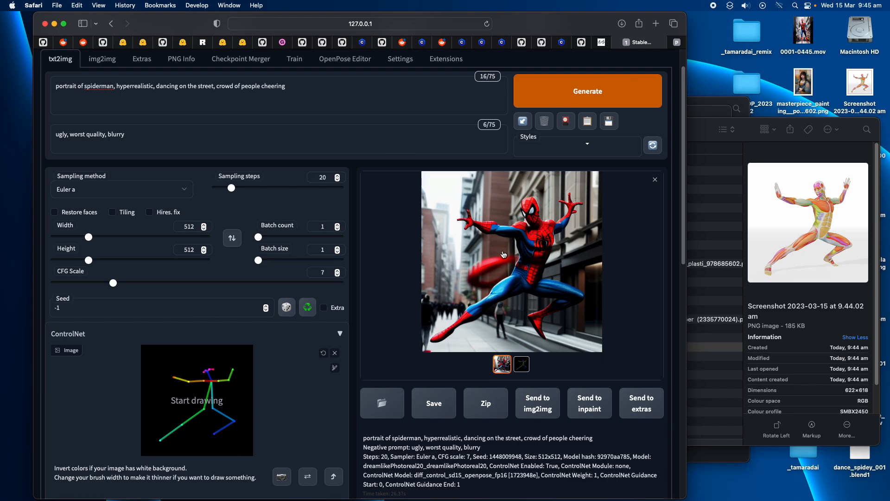
- Narrow the browser window, switch to Finder and open the spiderman_dance folder
{"action": "left_click_drag", "start_coordinate": [686, 15], "coordinate": [663, 16]}
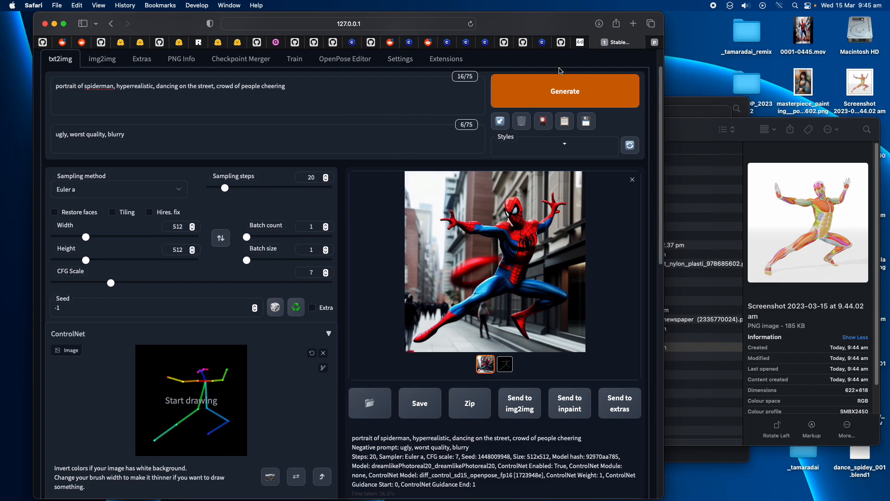
{"action": "left_click", "coordinate": [692, 131]}
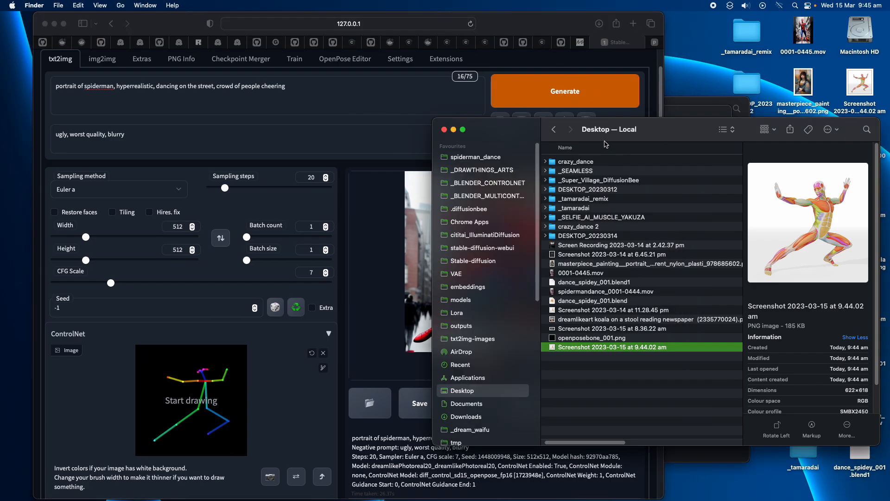
{"action": "left_click", "coordinate": [483, 157]}
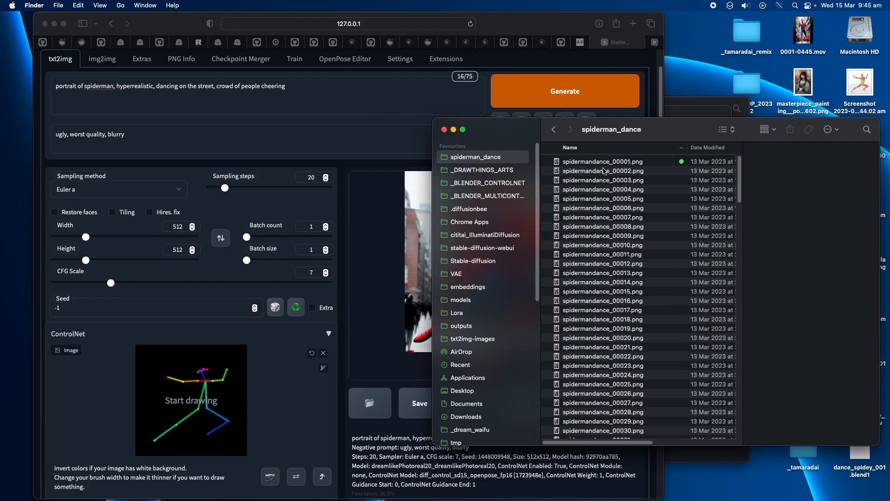
- Preview the spidermandance PNG frames at full size one after another, from the start of the folder through frame 00122
{"action": "left_click", "coordinate": [603, 163]}
{"action": "left_click", "coordinate": [610, 190]}
{"action": "key", "text": "Down"}
{"action": "key", "text": "Down"}
{"action": "key", "text": "Down"}
{"action": "key", "text": "Down"}
{"action": "key", "text": "Down"}
{"action": "key", "text": "Down"}
{"action": "key", "text": "Down"}
{"action": "key", "text": "Down"}
{"action": "key", "text": "Down"}
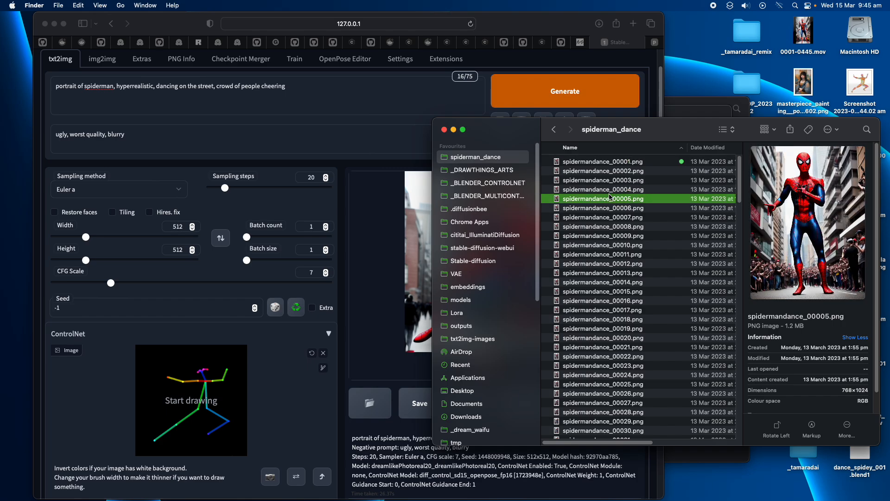
{"action": "key", "text": "space"}
{"action": "key", "text": "Down"}
{"action": "key", "text": "Down"}
{"action": "key", "text": "Down"}
{"action": "key", "text": "Down"}
{"action": "key", "text": "Down"}
{"action": "key", "text": "Down"}
{"action": "key", "text": "Down"}
{"action": "key", "text": "Down"}
{"action": "key", "text": "Down"}
{"action": "key", "text": "Down"}
{"action": "key", "text": "Down"}
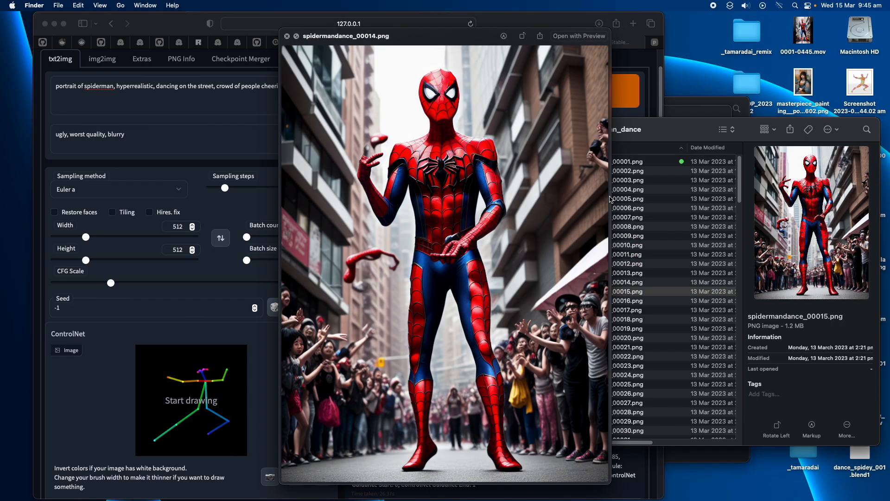
{"action": "key", "text": "Down"}
{"action": "key", "text": "Down"}
{"action": "key", "text": "Down"}
{"action": "key", "text": "Down"}
{"action": "key", "text": "Down"}
{"action": "key", "text": "Down"}
{"action": "key", "text": "Down"}
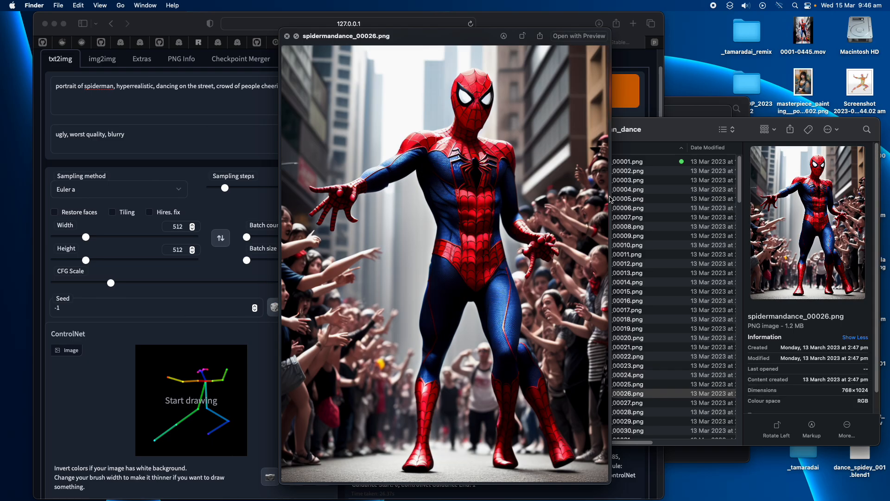
{"action": "key", "text": "Up"}
{"action": "key", "text": "Up"}
{"action": "key", "text": "Up"}
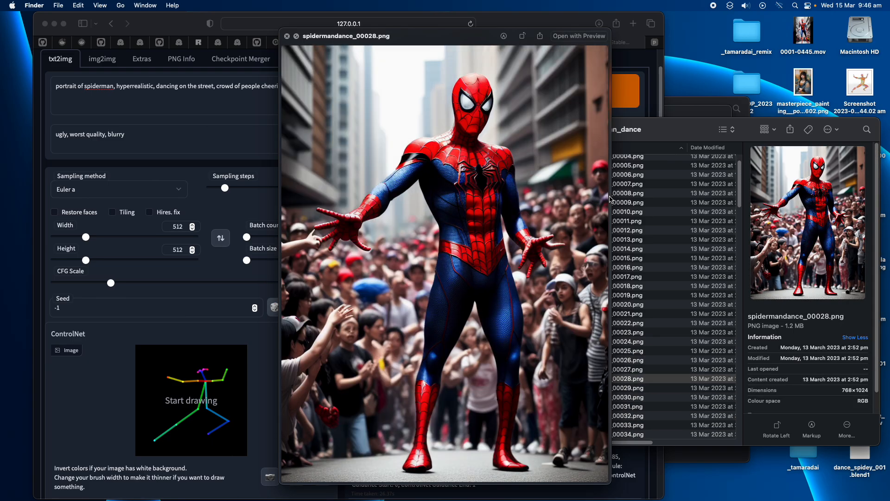
{"action": "key", "text": "Down"}
{"action": "key", "text": "Down"}
{"action": "key", "text": "Down"}
{"action": "key", "text": "Down"}
{"action": "key", "text": "Down"}
{"action": "key", "text": "Down"}
{"action": "key", "text": "Down"}
{"action": "key", "text": "Down"}
{"action": "key", "text": "Down"}
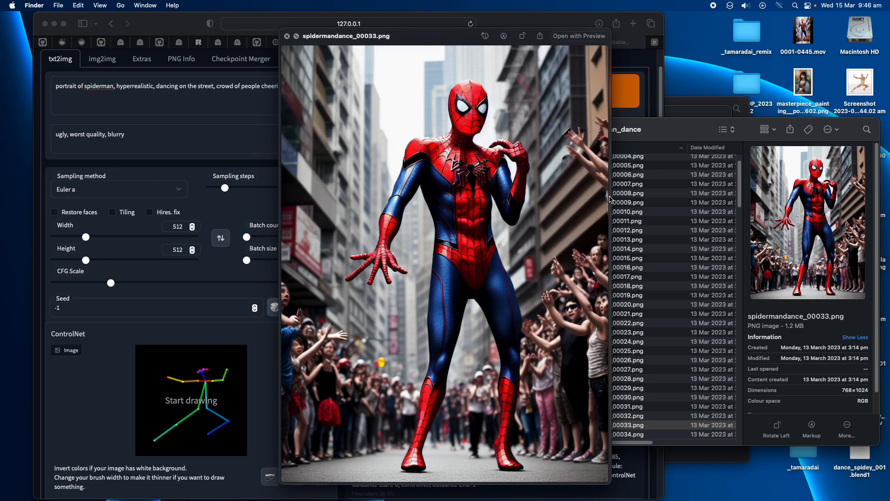
{"action": "key", "text": "Down"}
{"action": "key", "text": "Down"}
{"action": "key", "text": "Down"}
{"action": "key", "text": "Down"}
{"action": "key", "text": "Down"}
{"action": "key", "text": "Down"}
{"action": "key", "text": "Down"}
{"action": "key", "text": "Down"}
{"action": "key", "text": "Down"}
{"action": "key", "text": "Down"}
{"action": "key", "text": "Down"}
{"action": "key", "text": "Down"}
{"action": "key", "text": "Down"}
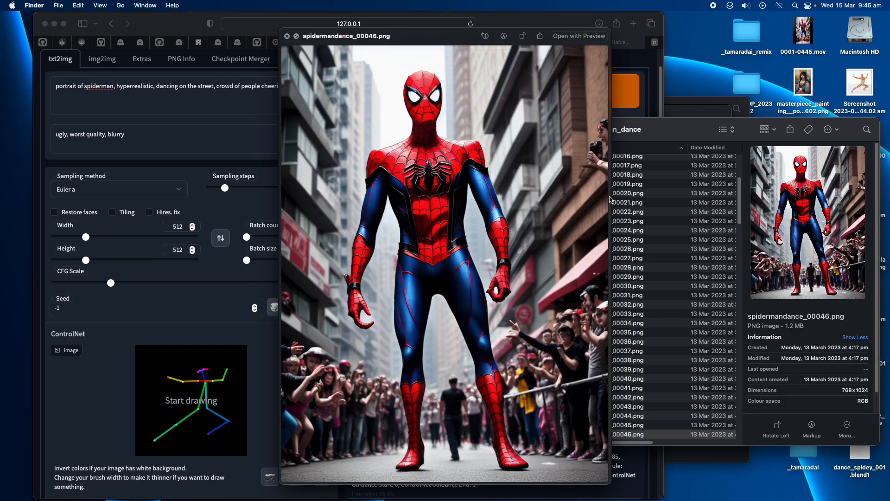
{"action": "key", "text": "Down"}
{"action": "key", "text": "Down"}
{"action": "key", "text": "Down"}
{"action": "key", "text": "Down"}
{"action": "key", "text": "Down"}
{"action": "key", "text": "Down"}
{"action": "key", "text": "Down"}
{"action": "key", "text": "Down"}
{"action": "key", "text": "Down"}
{"action": "key", "text": "Down"}
{"action": "key", "text": "Down"}
{"action": "key", "text": "Down"}
{"action": "key", "text": "Down"}
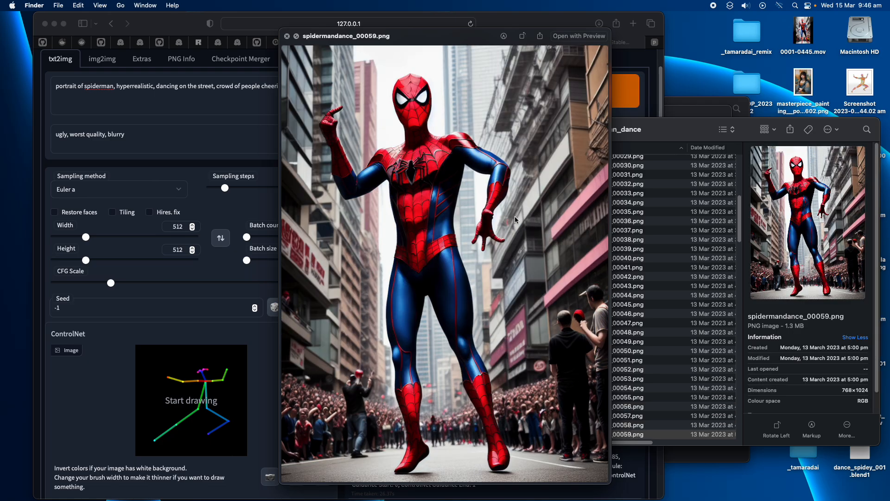
{"action": "key", "text": "Down"}
{"action": "key", "text": "Down"}
{"action": "key", "text": "Down"}
{"action": "key", "text": "Down"}
{"action": "key", "text": "Down"}
{"action": "key", "text": "Down"}
{"action": "key", "text": "Down"}
{"action": "key", "text": "Down"}
{"action": "key", "text": "Down"}
{"action": "key", "text": "Down"}
{"action": "key", "text": "Down"}
{"action": "key", "text": "Down"}
{"action": "key", "text": "Down"}
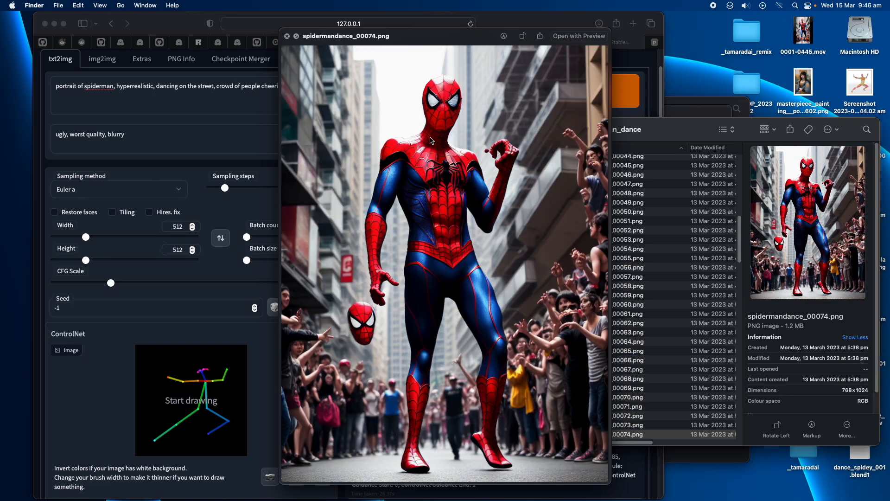
{"action": "key", "text": "Down"}
{"action": "key", "text": "Down"}
{"action": "key", "text": "Down"}
{"action": "key", "text": "Down"}
{"action": "key", "text": "Down"}
{"action": "key", "text": "Down"}
{"action": "key", "text": "Down"}
{"action": "key", "text": "Down"}
{"action": "key", "text": "Down"}
{"action": "key", "text": "Down"}
{"action": "key", "text": "Down"}
{"action": "key", "text": "Down"}
{"action": "key", "text": "Down"}
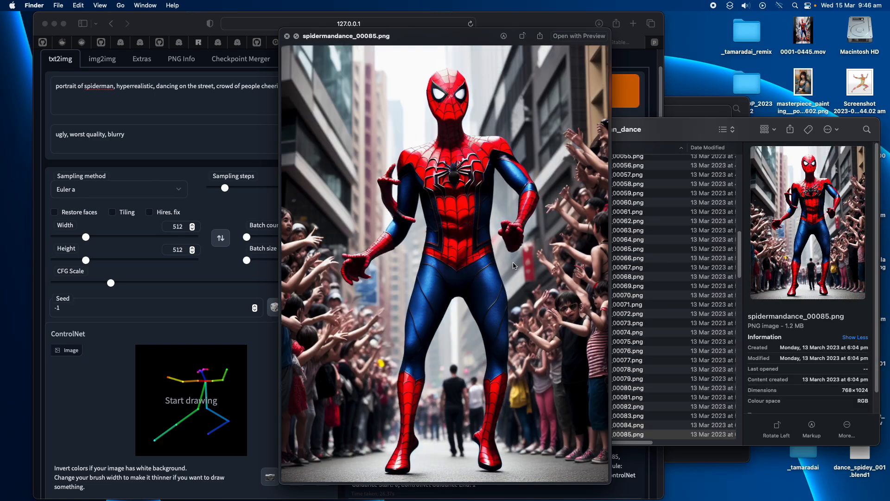
{"action": "key", "text": "Down"}
{"action": "key", "text": "Down"}
{"action": "key", "text": "Down"}
{"action": "key", "text": "Down"}
{"action": "key", "text": "Down"}
{"action": "key", "text": "Down"}
{"action": "key", "text": "Down"}
{"action": "key", "text": "Down"}
{"action": "key", "text": "Down"}
{"action": "key", "text": "Down"}
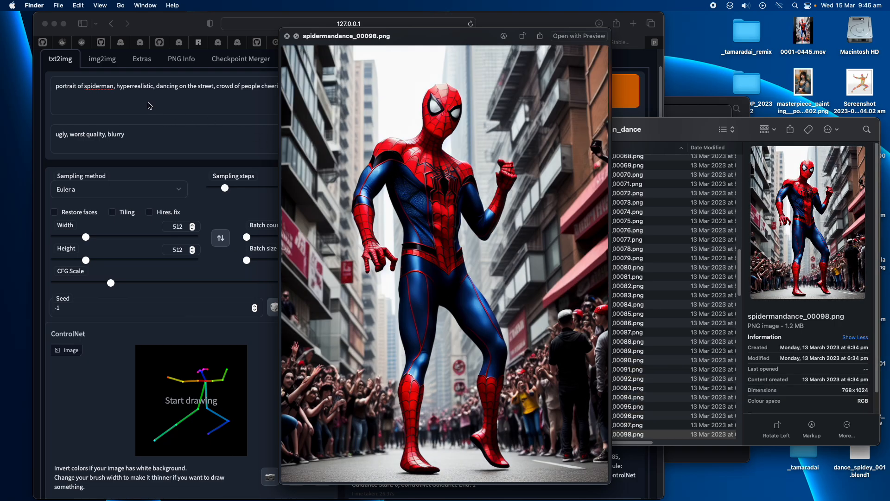
{"action": "key", "text": "Down"}
{"action": "key", "text": "Down"}
{"action": "key", "text": "Down"}
{"action": "key", "text": "Down"}
{"action": "key", "text": "Down"}
{"action": "key", "text": "Down"}
{"action": "key", "text": "Down"}
{"action": "key", "text": "Down"}
{"action": "key", "text": "Down"}
{"action": "key", "text": "Down"}
{"action": "key", "text": "Down"}
{"action": "key", "text": "Down"}
{"action": "key", "text": "Down"}
{"action": "key", "text": "Down"}
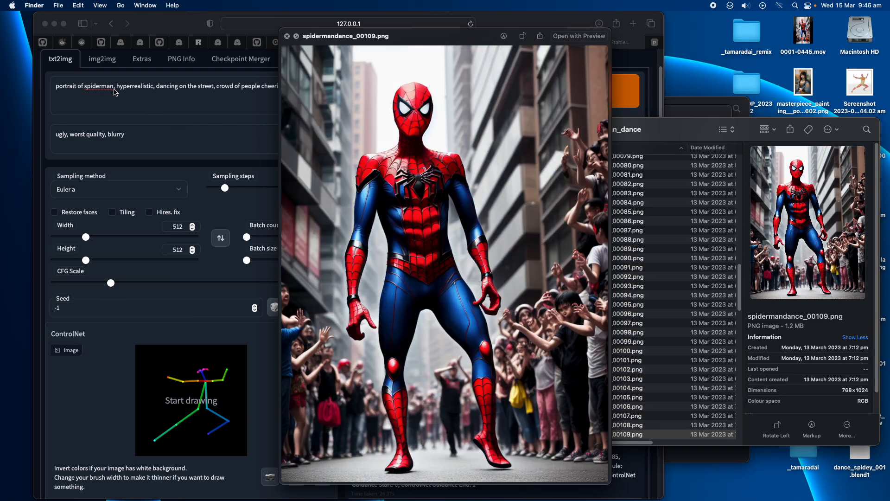
{"action": "key", "text": "Down"}
{"action": "key", "text": "Down"}
{"action": "key", "text": "Down"}
{"action": "key", "text": "Down"}
{"action": "key", "text": "Down"}
{"action": "key", "text": "Down"}
{"action": "key", "text": "Down"}
{"action": "key", "text": "Down"}
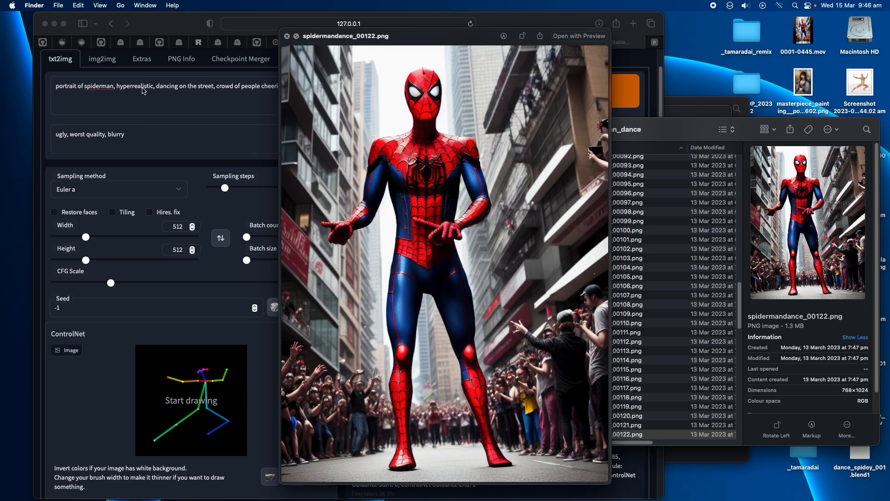
- Switch to Blender and examine the posed OpenPose rig from slightly different angles and distances in the camera view
{"action": "left_click", "coordinate": [166, 22]}
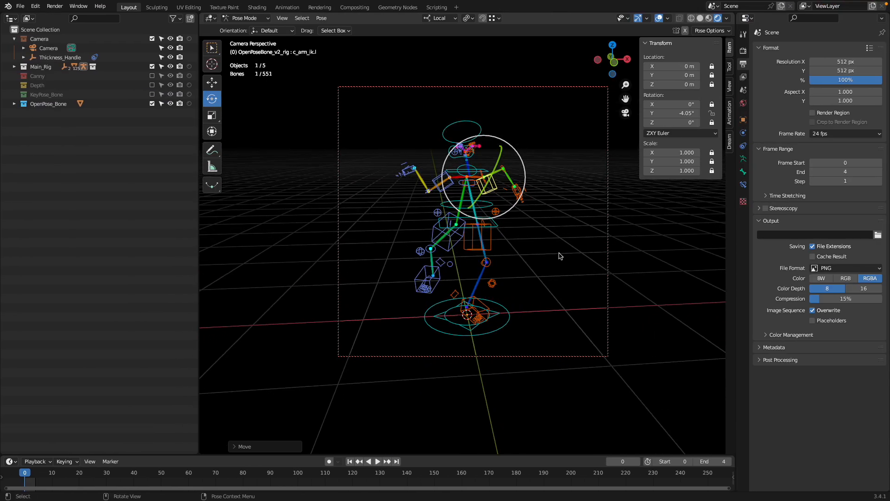
{"action": "left_click_drag", "start_coordinate": [559, 253], "coordinate": [541, 254]}
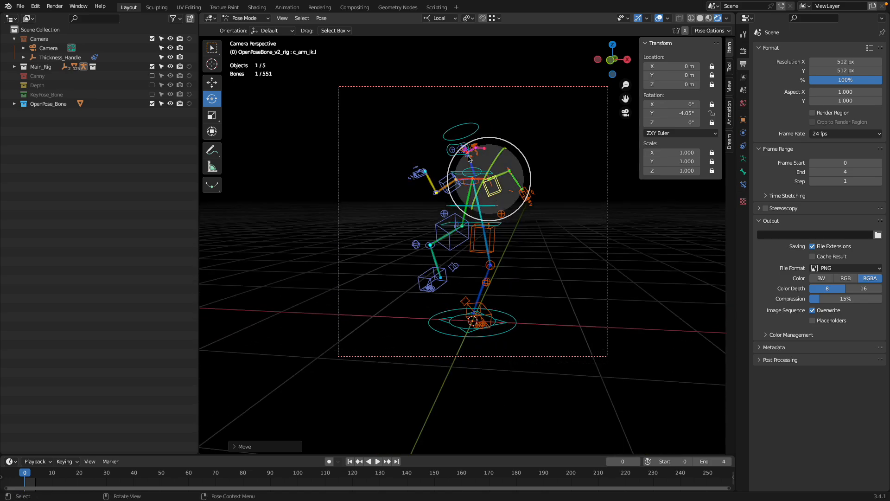
{"action": "scroll", "coordinate": [372, 180], "scroll_direction": "up", "scroll_amount": 2}
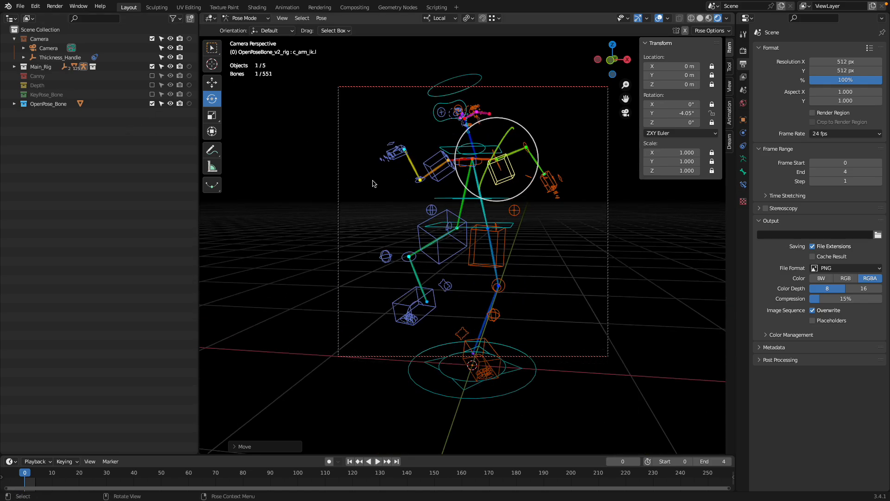
{"action": "scroll", "coordinate": [374, 185], "scroll_direction": "down", "scroll_amount": 2}
{"action": "left_click_drag", "start_coordinate": [376, 189], "coordinate": [384, 196]}
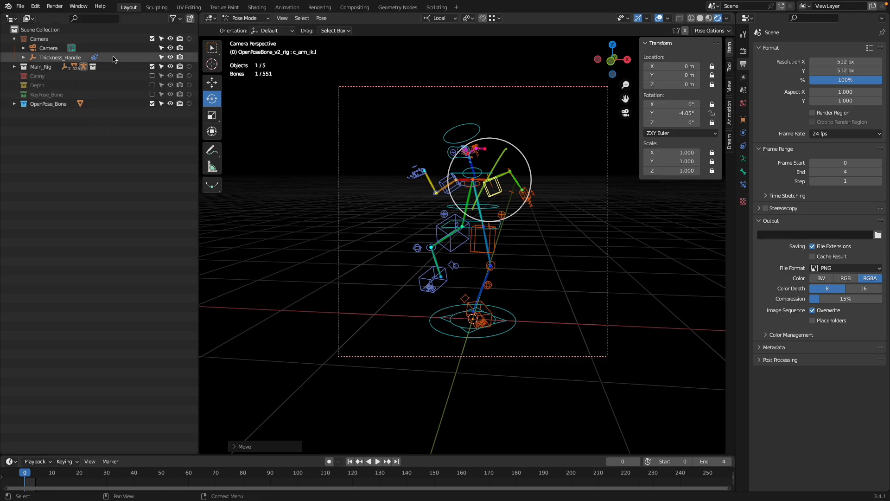
- Select the Thickness_Handle object and look through the render, output, view layer and scene properties and the viewport's View settings
{"action": "left_click", "coordinate": [59, 57]}
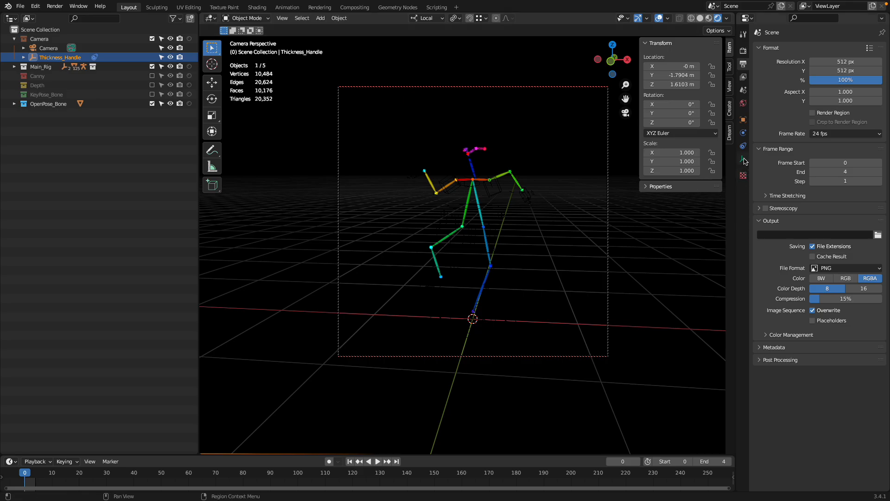
{"action": "left_click", "coordinate": [743, 51]}
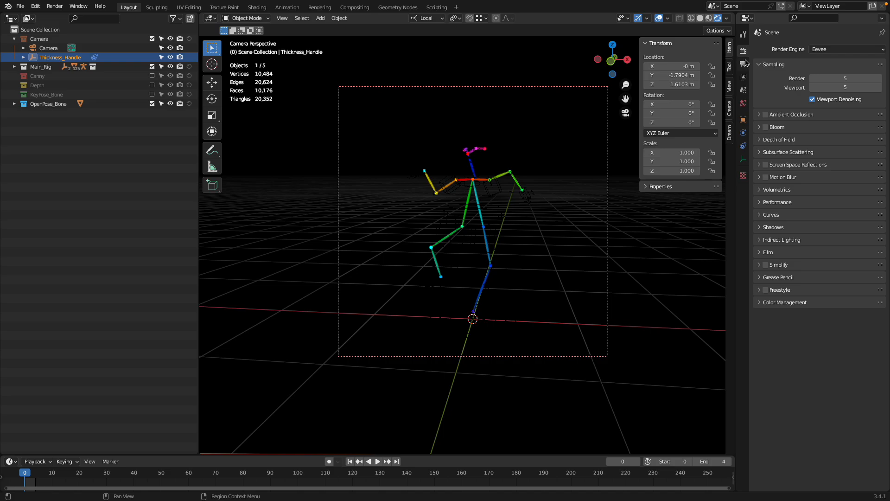
{"action": "left_click", "coordinate": [744, 63]}
{"action": "left_click", "coordinate": [745, 77]}
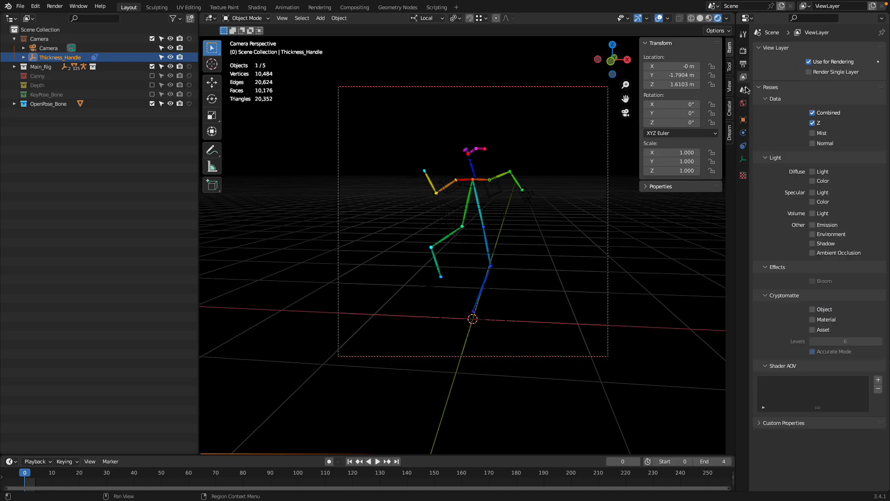
{"action": "left_click", "coordinate": [744, 91]}
{"action": "left_click", "coordinate": [744, 52]}
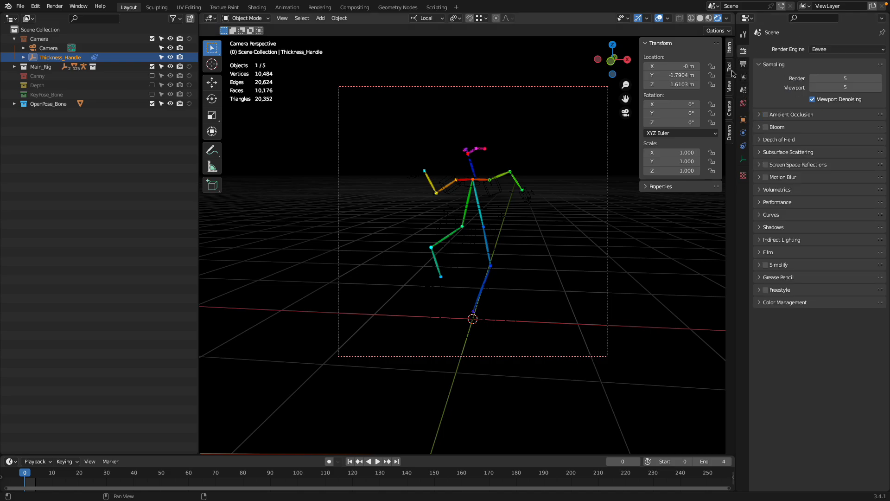
{"action": "left_click", "coordinate": [732, 69]}
{"action": "left_click", "coordinate": [731, 86]}
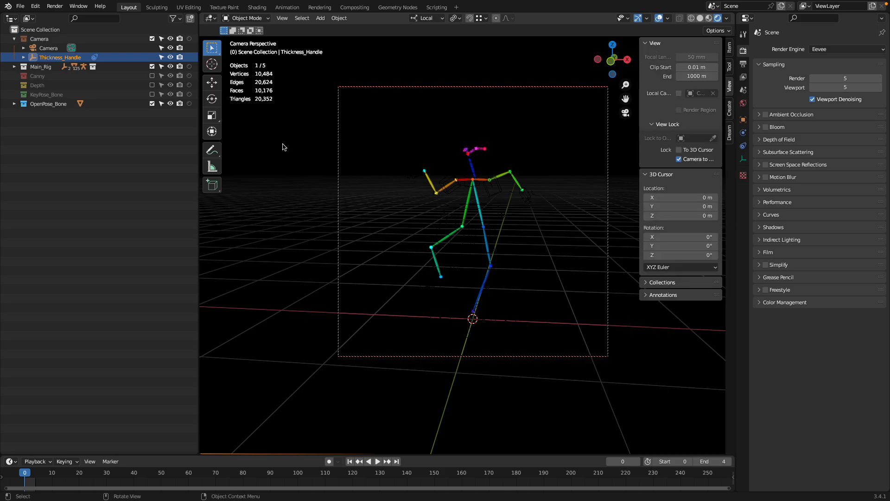
{"action": "left_click_drag", "start_coordinate": [285, 147], "coordinate": [281, 145]}
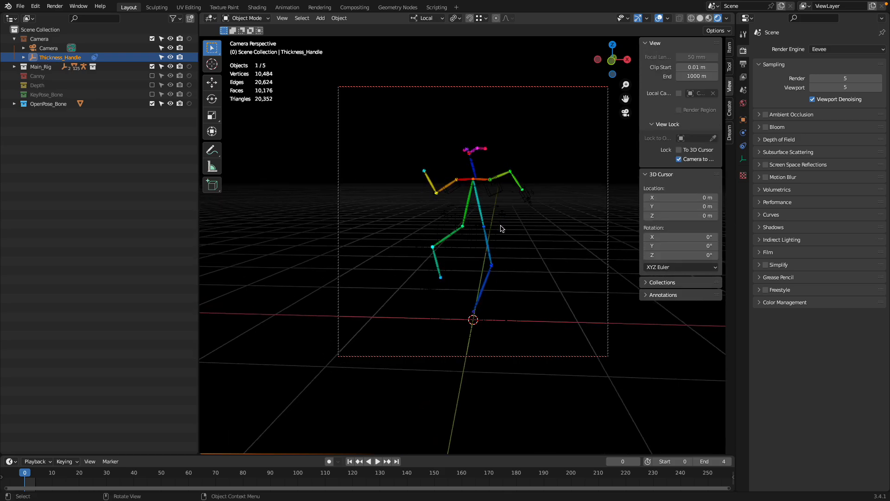
{"action": "key", "text": "s"}
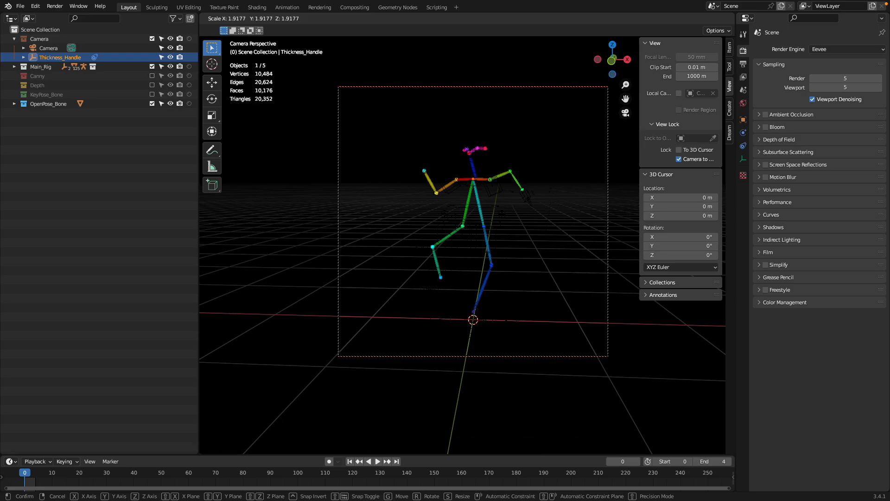
{"action": "key", "text": "g"}
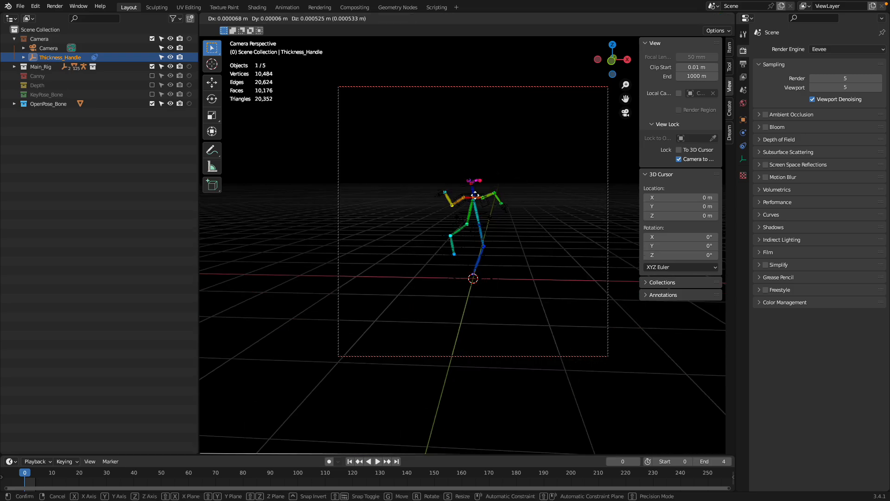
{"action": "key", "text": "Escape"}
- Expand Thickness_Handle in the scene hierarchy to show its constraints and move the handle slightly in the viewport
{"action": "left_click", "coordinate": [24, 57]}
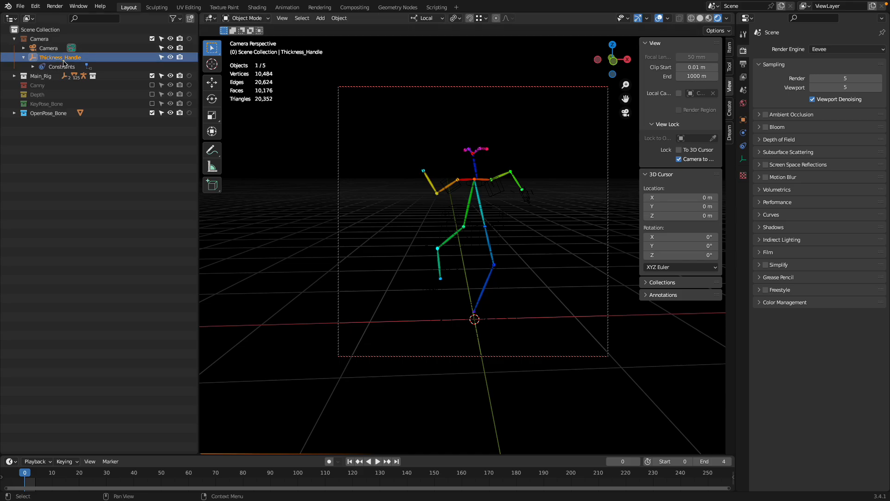
{"action": "key", "text": "g"}
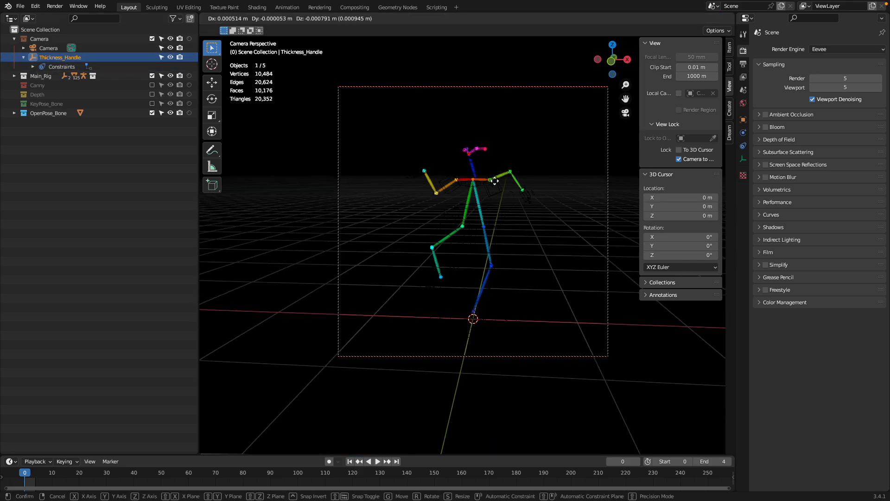
{"action": "left_click", "coordinate": [513, 173]}
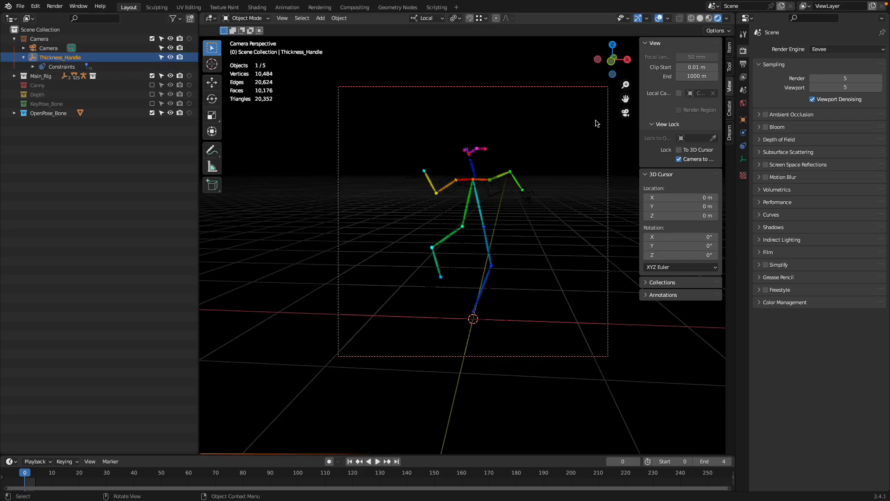
- Display the viewport in solid shading, reselect the Thickness_Handle object and view the rig's control shapes from another angle
{"action": "left_click", "coordinate": [698, 19]}
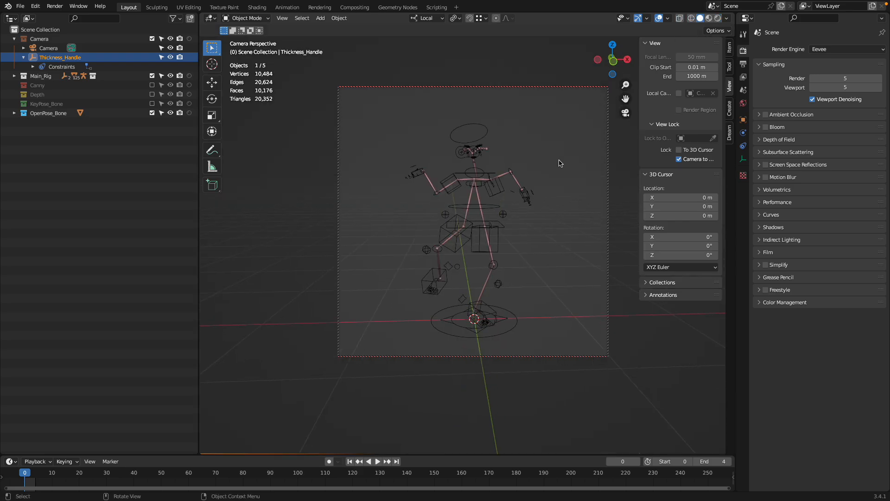
{"action": "left_click", "coordinate": [63, 49]}
{"action": "left_click", "coordinate": [79, 58]}
{"action": "left_click_drag", "start_coordinate": [482, 179], "coordinate": [453, 204]}
{"action": "scroll", "coordinate": [453, 206], "scroll_direction": "up", "scroll_amount": 1}
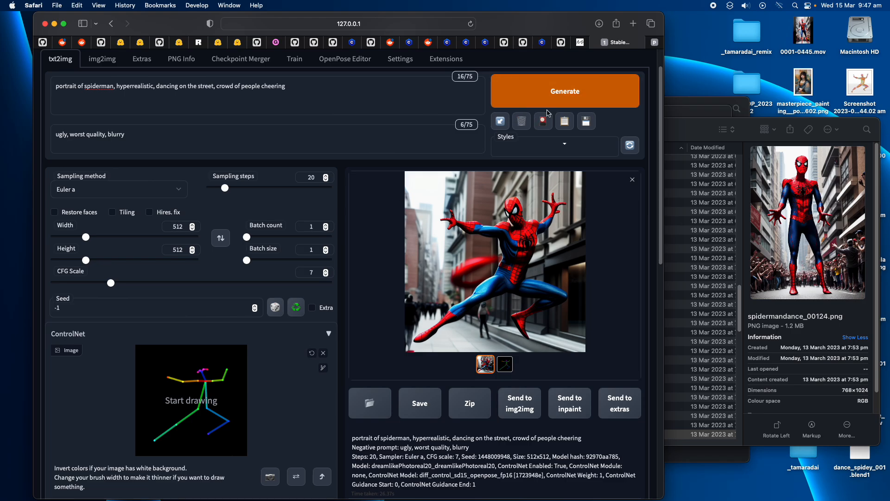
- Switch to Safari and compare the posemaniacs.com reference pose with the Spider-Man image generated in the Stable Diffusion web UI
{"action": "left_click", "coordinate": [656, 43]}
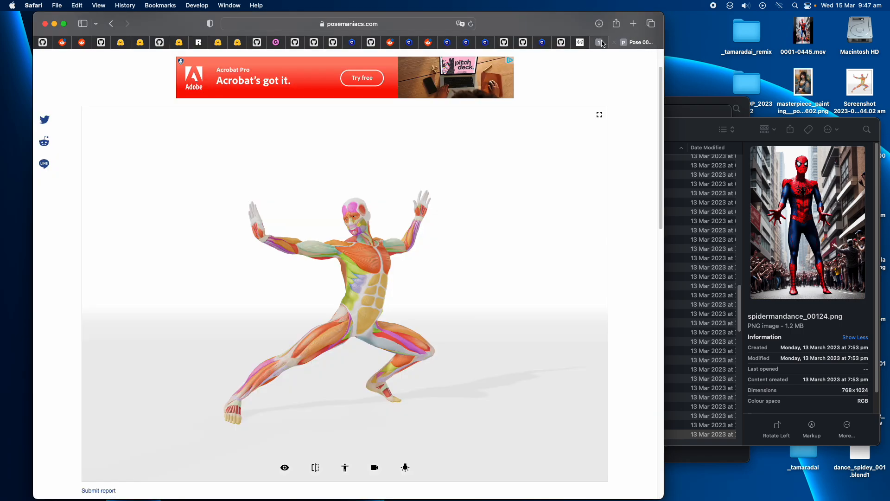
{"action": "left_click", "coordinate": [602, 42]}
{"action": "mouse_move", "coordinate": [580, 45]}
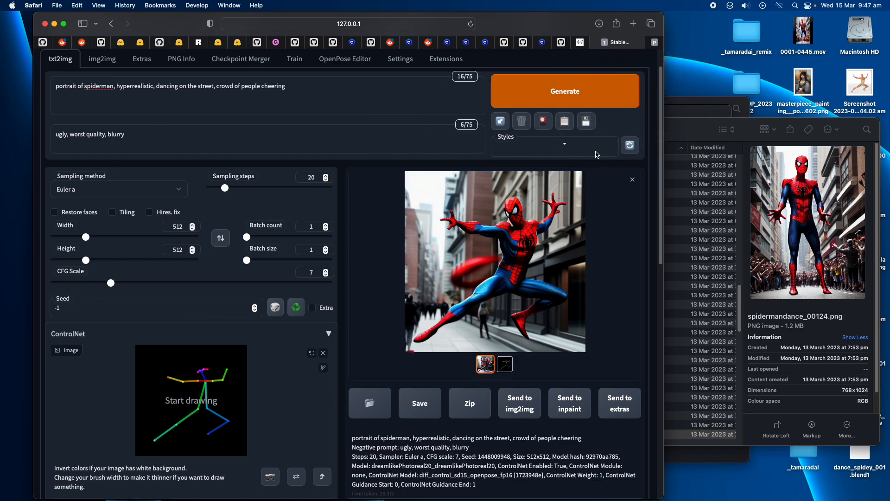
- Switch to Finder and preview the spidermandance frames around 00104 back to 00098 at full size, closing the preview at the end
{"action": "left_click", "coordinate": [693, 130]}
{"action": "key", "text": "space"}
{"action": "left_click", "coordinate": [664, 215]}
{"action": "key", "text": "Down"}
{"action": "key", "text": "Down"}
{"action": "key", "text": "Down"}
{"action": "key", "text": "Down"}
{"action": "key", "text": "Down"}
{"action": "key", "text": "Down"}
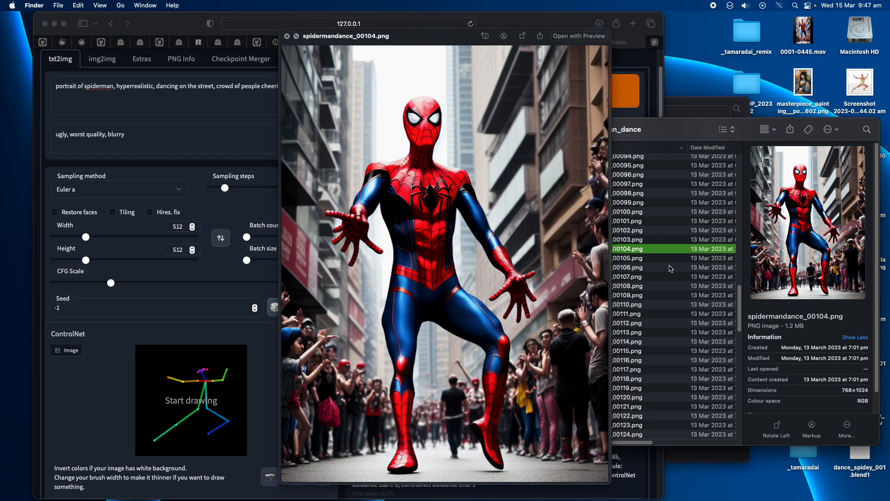
{"action": "key", "text": "Up"}
{"action": "key", "text": "Up"}
{"action": "key", "text": "Up"}
{"action": "key", "text": "Up"}
{"action": "key", "text": "Up"}
{"action": "key", "text": "Up"}
{"action": "key", "text": "Up"}
{"action": "key", "text": "Up"}
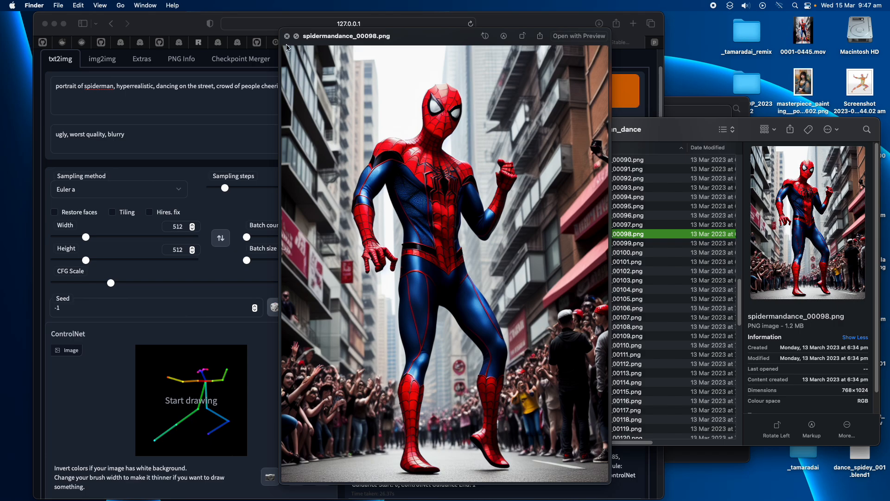
{"action": "left_click", "coordinate": [287, 36]}
- Find the open-pose-editor GitHub repository in Safari, enlarge the browser window and open the online 3D editor from its readme
{"action": "left_click", "coordinate": [577, 29]}
{"action": "left_click", "coordinate": [566, 42]}
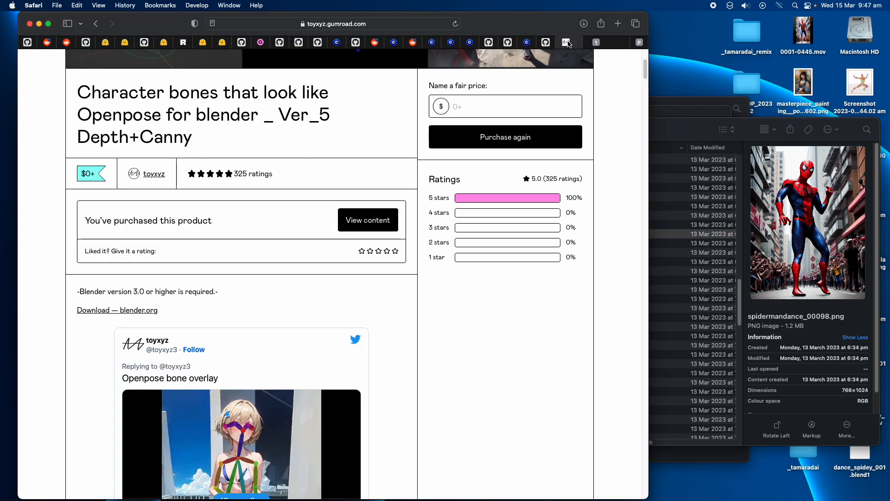
{"action": "left_click", "coordinate": [546, 42]}
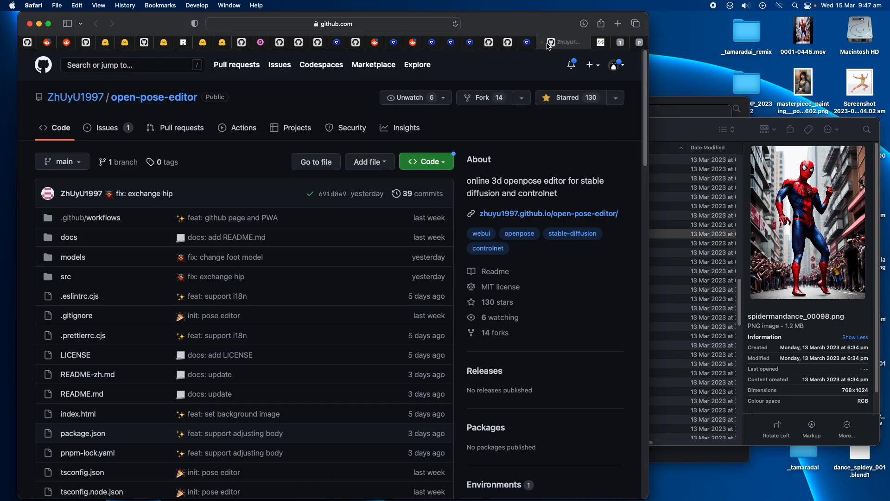
{"action": "double_click", "coordinate": [647, 15]}
{"action": "scroll", "coordinate": [258, 145], "scroll_direction": "down", "scroll_amount": 10}
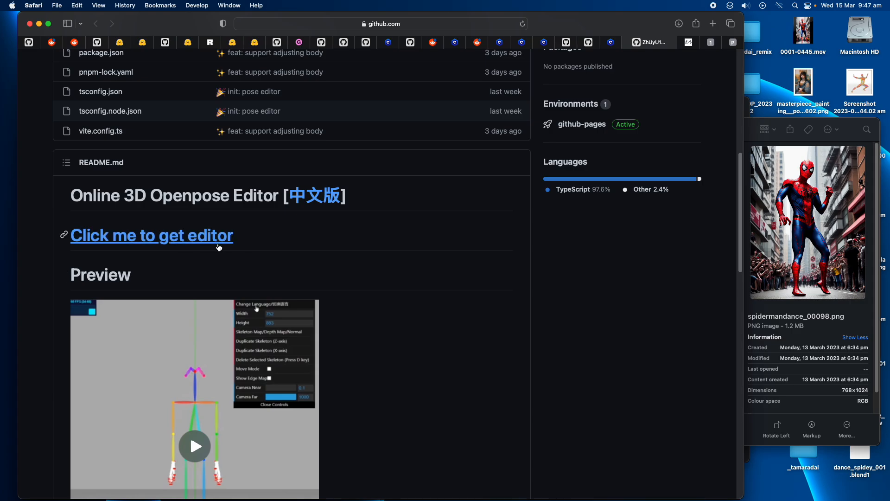
{"action": "left_click", "coordinate": [216, 238]}
- Tilt the skeleton's shoulders and rotate its arm joints so both arms spread and the forearms extend outward at the elbows
{"action": "left_click_drag", "start_coordinate": [473, 263], "coordinate": [438, 207]}
{"action": "left_click", "coordinate": [403, 200]}
{"action": "left_click", "coordinate": [479, 266]}
{"action": "left_click_drag", "start_coordinate": [478, 267], "coordinate": [473, 223]}
{"action": "left_click", "coordinate": [406, 227]}
{"action": "left_click", "coordinate": [522, 208]}
{"action": "left_click", "coordinate": [489, 272]}
{"action": "left_click", "coordinate": [452, 276]}
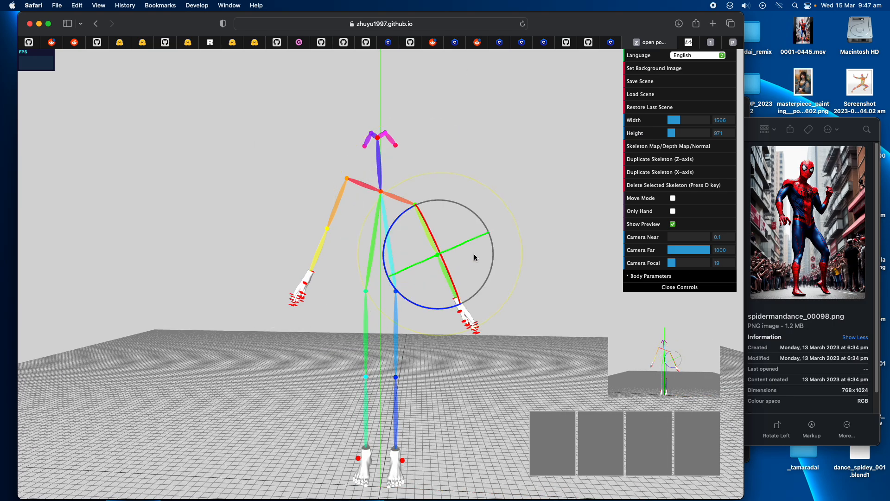
{"action": "left_click_drag", "start_coordinate": [503, 203], "coordinate": [380, 226]}
{"action": "left_click", "coordinate": [323, 247]}
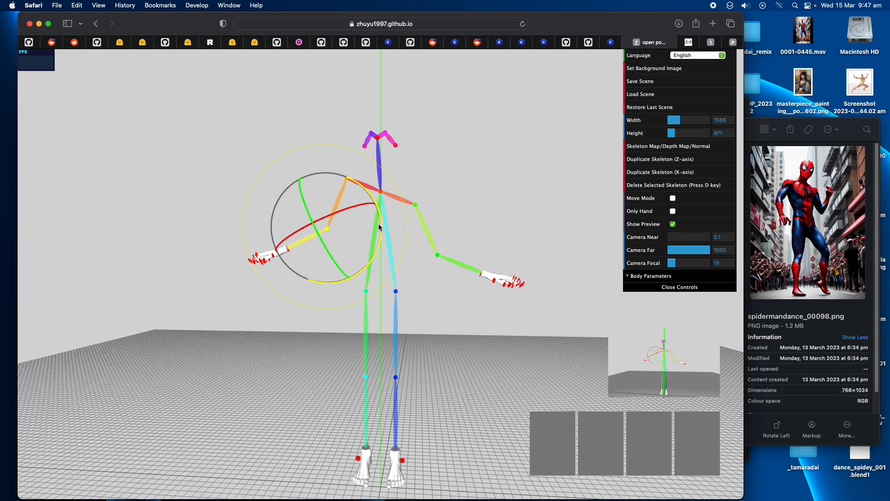
- Rotate the neck joint so the skeleton's head leans toward its left shoulder
{"action": "left_click", "coordinate": [447, 175]}
{"action": "left_click", "coordinate": [406, 201]}
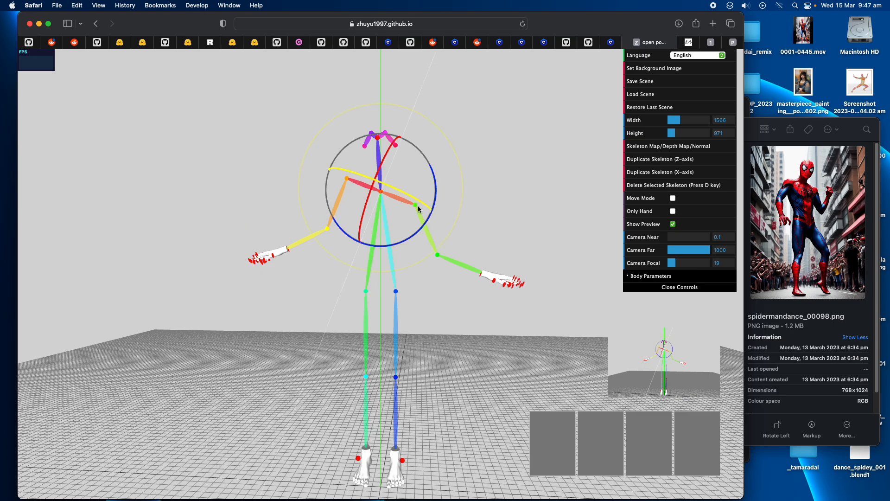
{"action": "left_click_drag", "start_coordinate": [449, 223], "coordinate": [444, 222]}
{"action": "left_click", "coordinate": [381, 190]}
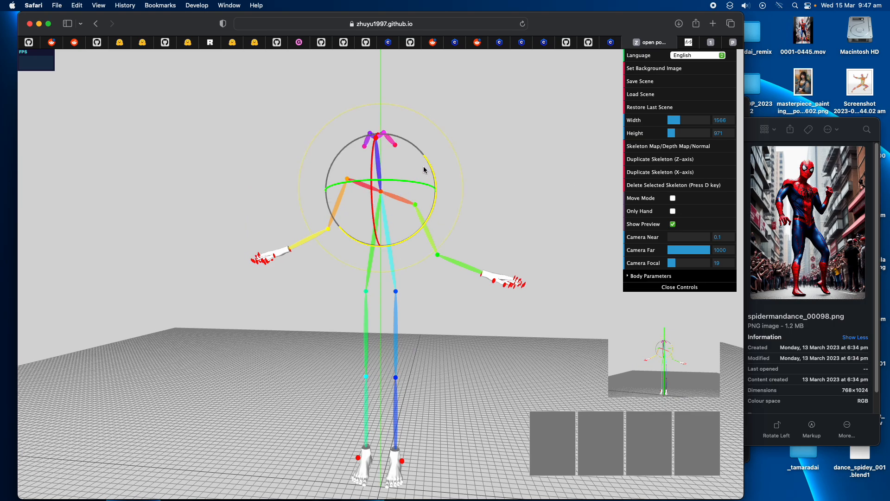
{"action": "left_click_drag", "start_coordinate": [424, 168], "coordinate": [443, 195]}
{"action": "left_click_drag", "start_coordinate": [492, 210], "coordinate": [506, 207]}
- Rotate the right hip joint to swing the skeleton's right leg diagonally out to the side
{"action": "left_click", "coordinate": [397, 292]}
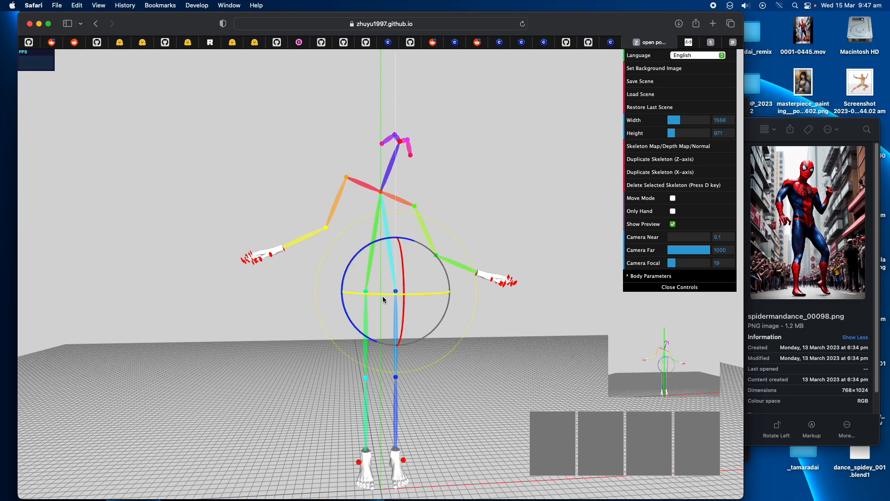
{"action": "left_click", "coordinate": [320, 368]}
{"action": "left_click", "coordinate": [366, 339]}
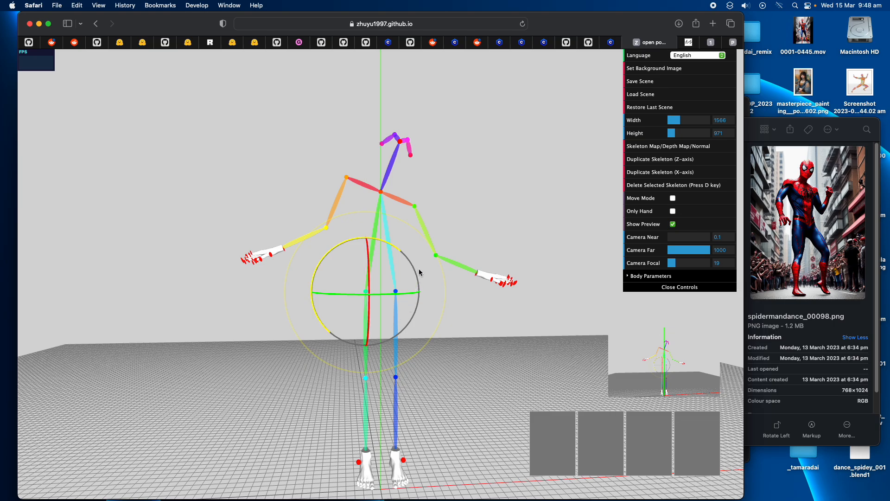
{"action": "left_click_drag", "start_coordinate": [432, 250], "coordinate": [443, 313]}
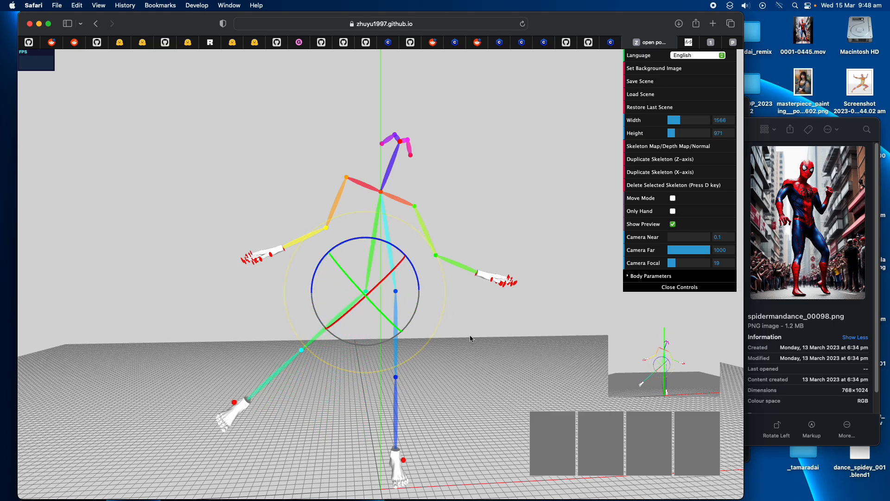
{"action": "left_click", "coordinate": [426, 366]}
- Bend the skeleton's raised right leg at the knee so the lower leg points outward
{"action": "left_click", "coordinate": [280, 370]}
{"action": "left_click_drag", "start_coordinate": [323, 334], "coordinate": [291, 367]}
{"action": "mouse_move", "coordinate": [404, 338]}
{"action": "left_mouse_down"}
{"action": "mouse_move", "coordinate": [437, 337]}
{"action": "mouse_move", "coordinate": [431, 324]}
{"action": "mouse_move", "coordinate": [407, 327]}
{"action": "left_mouse_up"}
- Examine the head, arms and bent leg of the posed skeleton from several distances and angles, including with the neck joint selected
{"action": "scroll", "coordinate": [407, 325], "scroll_direction": "up", "scroll_amount": 10}
{"action": "scroll", "coordinate": [408, 320], "scroll_direction": "down", "scroll_amount": 12}
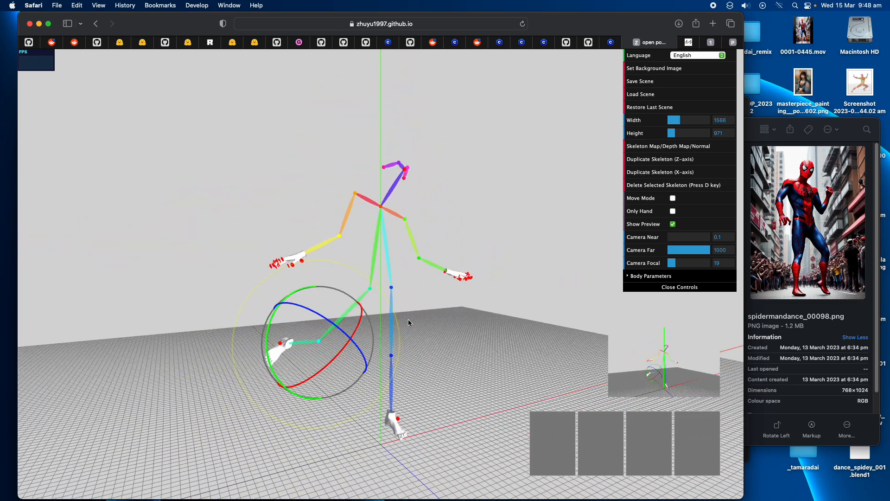
{"action": "scroll", "coordinate": [404, 321], "scroll_direction": "up", "scroll_amount": 6}
{"action": "scroll", "coordinate": [401, 319], "scroll_direction": "down", "scroll_amount": 10}
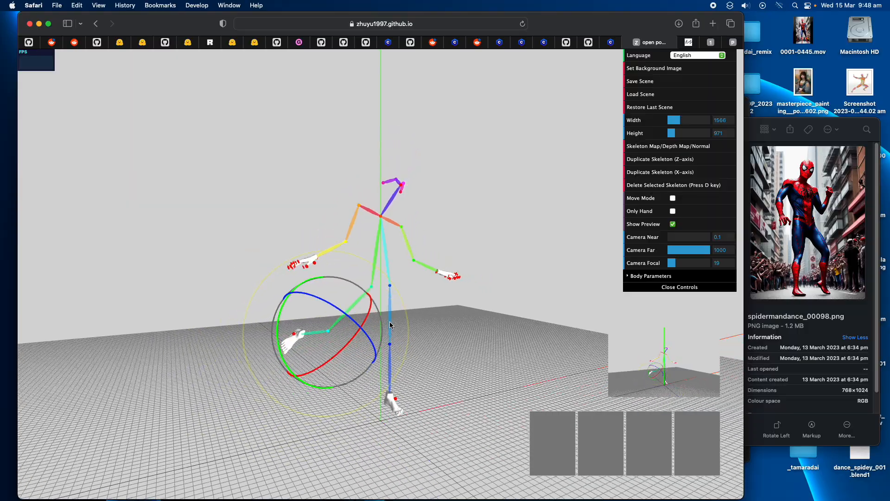
{"action": "scroll", "coordinate": [394, 318], "scroll_direction": "up", "scroll_amount": 13}
{"action": "left_click_drag", "start_coordinate": [464, 301], "coordinate": [447, 305]}
{"action": "scroll", "coordinate": [446, 305], "scroll_direction": "down", "scroll_amount": 2}
{"action": "scroll", "coordinate": [446, 304], "scroll_direction": "down", "scroll_amount": 5}
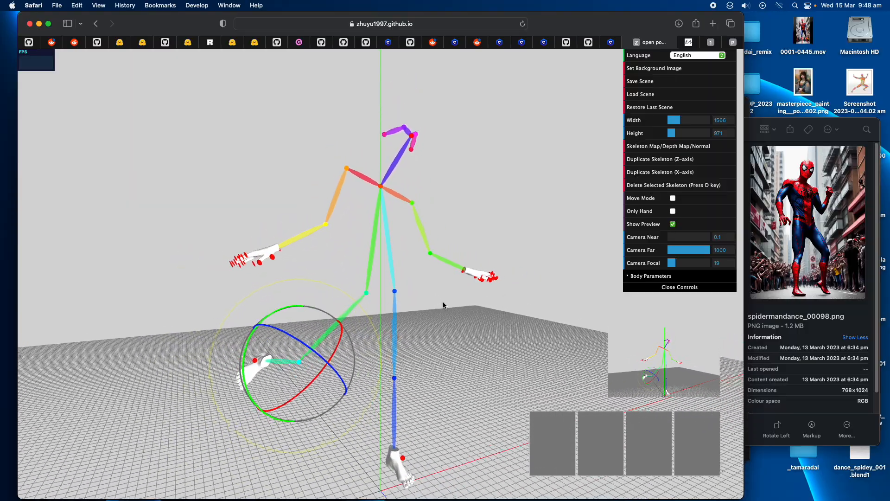
{"action": "left_click_drag", "start_coordinate": [435, 180], "coordinate": [437, 139]}
{"action": "left_click", "coordinate": [392, 191]}
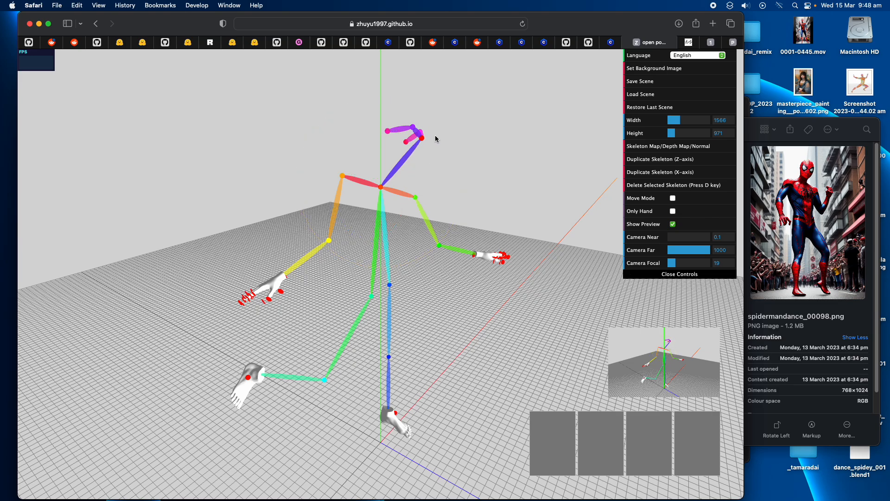
{"action": "left_click_drag", "start_coordinate": [493, 182], "coordinate": [410, 180]}
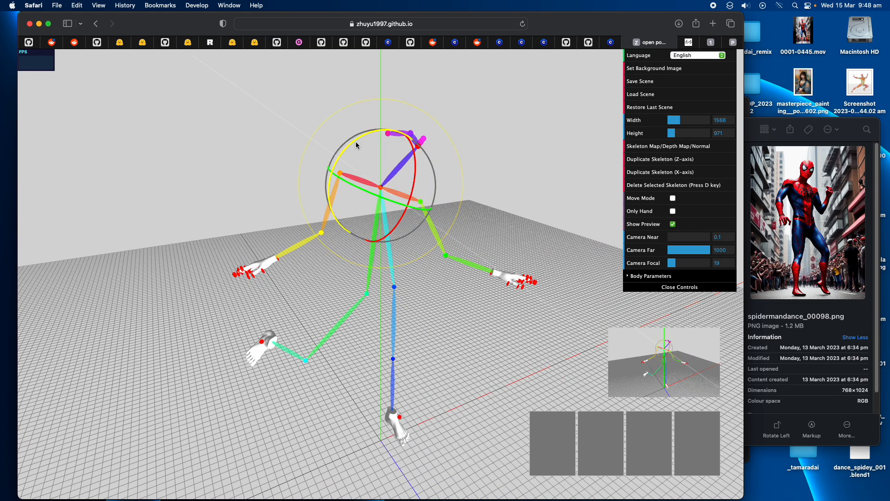
{"action": "left_click_drag", "start_coordinate": [356, 143], "coordinate": [347, 146]}
{"action": "left_click", "coordinate": [488, 132]}
{"action": "left_click_drag", "start_coordinate": [488, 135], "coordinate": [442, 130]}
{"action": "left_click", "coordinate": [399, 140]}
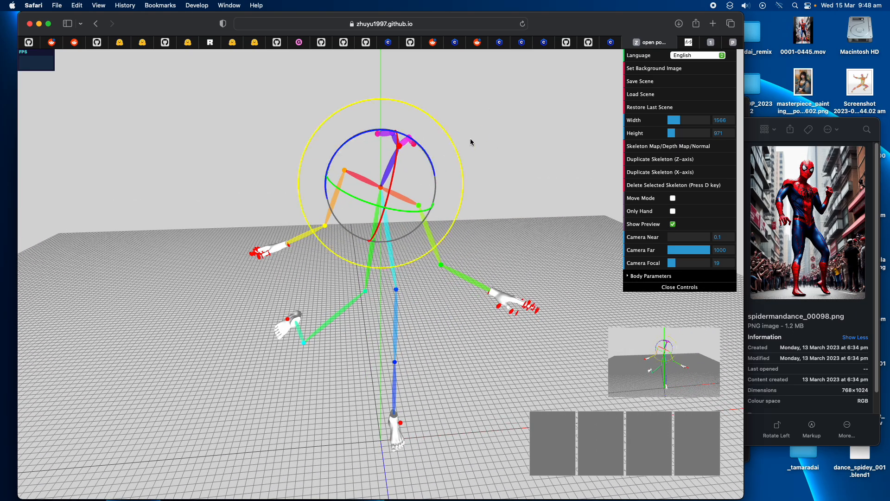
{"action": "left_click", "coordinate": [485, 167]}
{"action": "left_click_drag", "start_coordinate": [485, 167], "coordinate": [478, 207]}
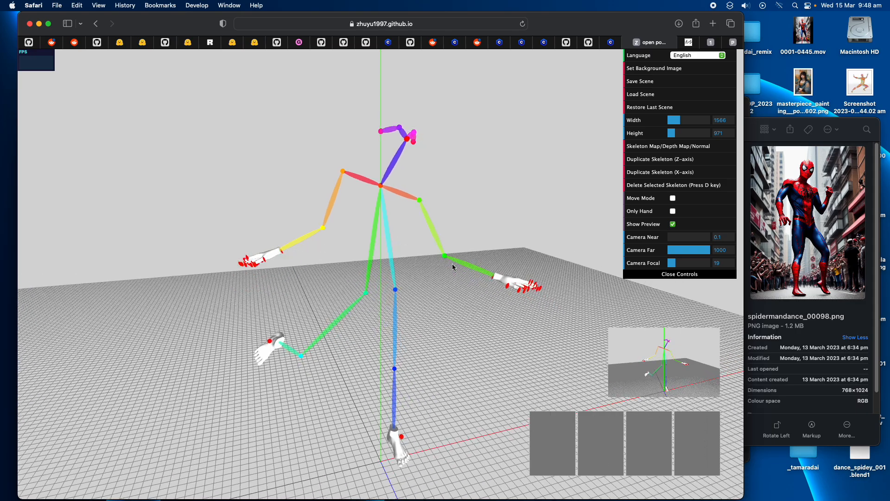
{"action": "left_click_drag", "start_coordinate": [456, 309], "coordinate": [481, 262]}
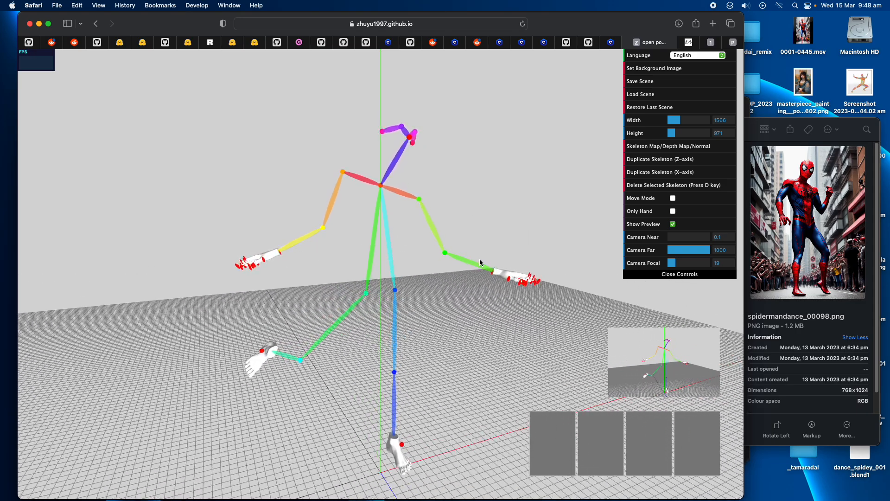
- Set the output image's width and height to 512 each
{"action": "left_click", "coordinate": [686, 120]}
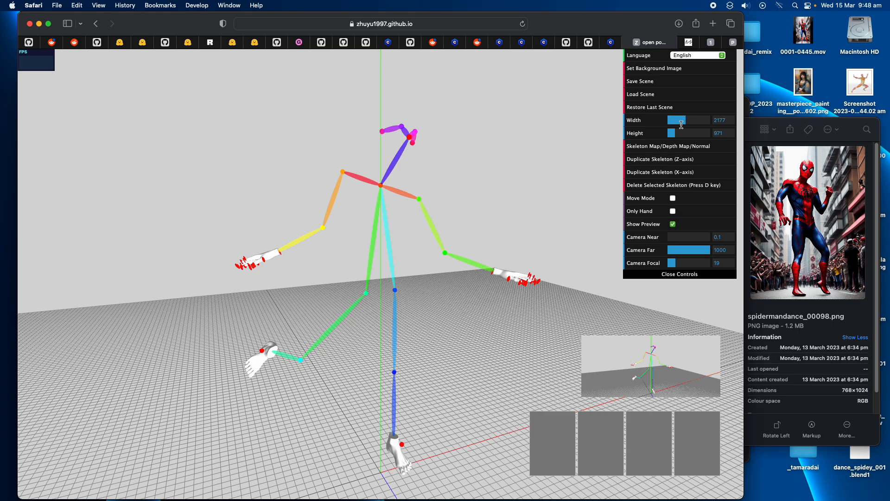
{"action": "left_click", "coordinate": [681, 123]}
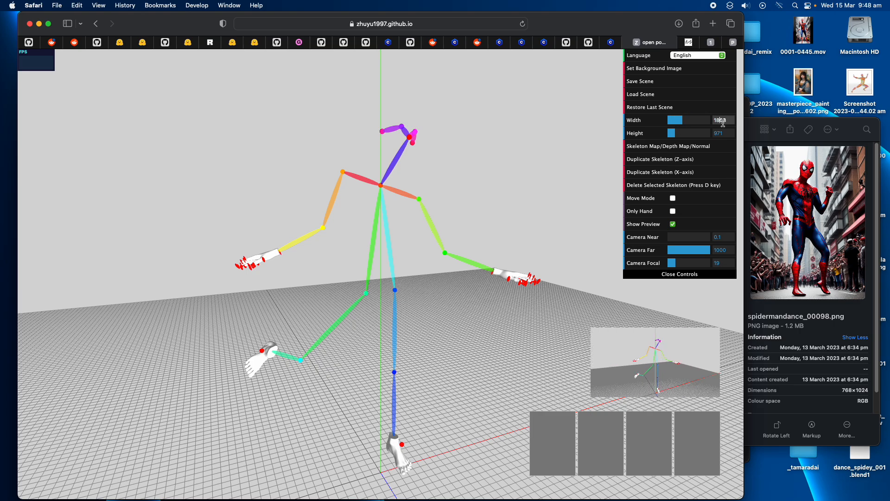
{"action": "key", "text": "Tab"}
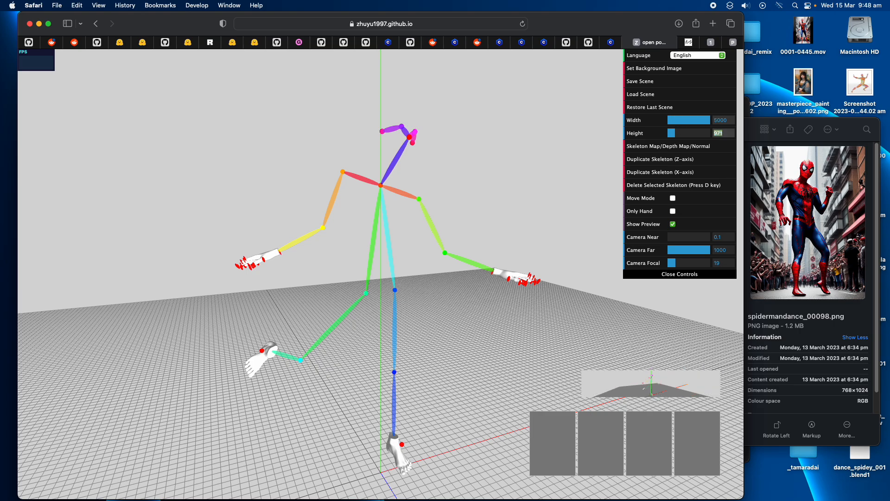
{"action": "key", "text": "Return"}
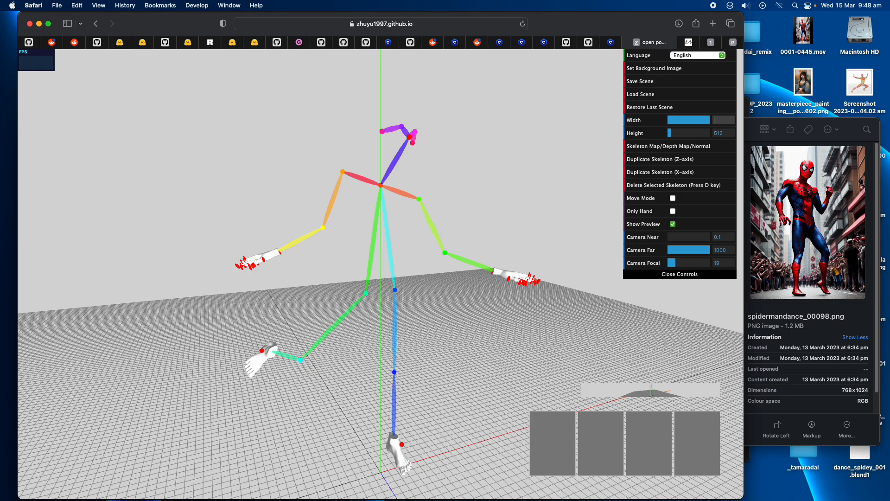
{"action": "key", "text": "Return"}
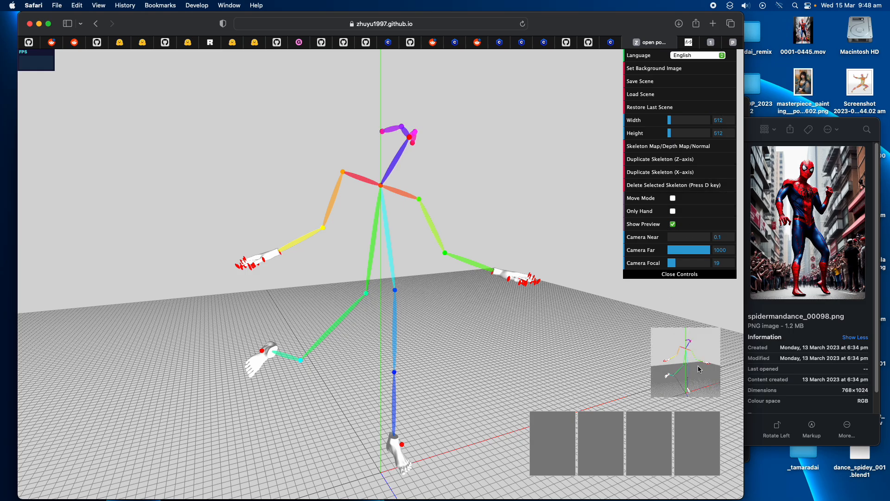
- Frame the whole skeleton from head to feet in the square output preview, viewed slightly from the side
{"action": "mouse_move", "coordinate": [407, 301]}
{"action": "left_mouse_down"}
{"action": "mouse_move", "coordinate": [416, 299]}
{"action": "mouse_move", "coordinate": [412, 289]}
{"action": "left_mouse_up"}
{"action": "scroll", "coordinate": [418, 286], "scroll_direction": "up", "scroll_amount": 10}
{"action": "scroll", "coordinate": [417, 286], "scroll_direction": "down", "scroll_amount": 10}
{"action": "scroll", "coordinate": [412, 291], "scroll_direction": "up", "scroll_amount": 3}
{"action": "scroll", "coordinate": [418, 288], "scroll_direction": "down", "scroll_amount": 4}
{"action": "scroll", "coordinate": [417, 285], "scroll_direction": "up", "scroll_amount": 3}
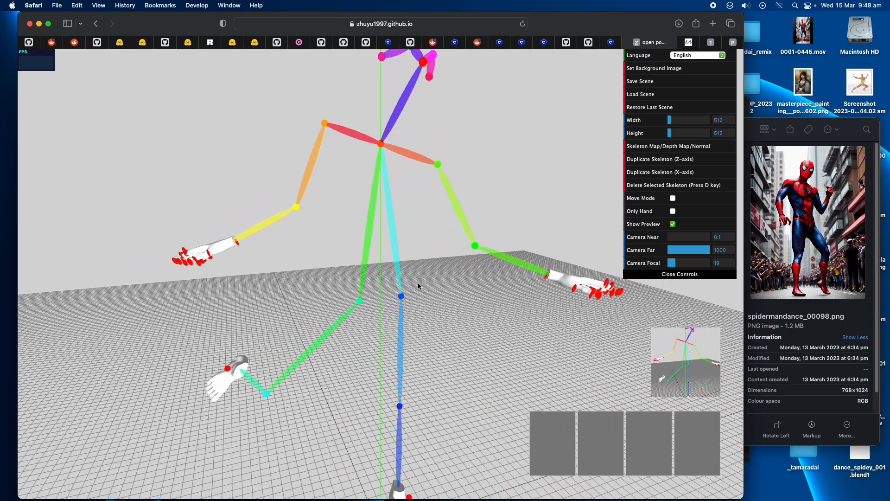
{"action": "scroll", "coordinate": [421, 291], "scroll_direction": "down", "scroll_amount": 1}
{"action": "scroll", "coordinate": [421, 291], "scroll_direction": "up", "scroll_amount": 2}
{"action": "scroll", "coordinate": [420, 291], "scroll_direction": "down", "scroll_amount": 4}
{"action": "scroll", "coordinate": [419, 292], "scroll_direction": "up", "scroll_amount": 1}
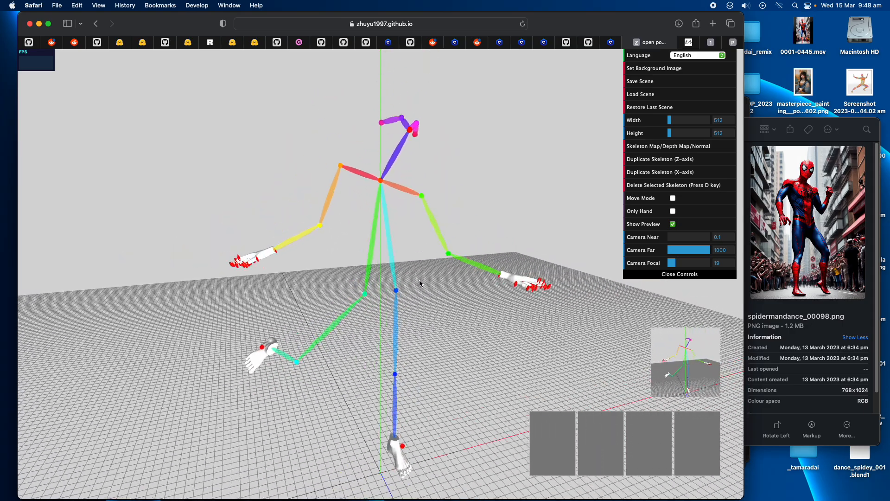
{"action": "scroll", "coordinate": [418, 291], "scroll_direction": "down", "scroll_amount": 3}
{"action": "scroll", "coordinate": [420, 289], "scroll_direction": "up", "scroll_amount": 5}
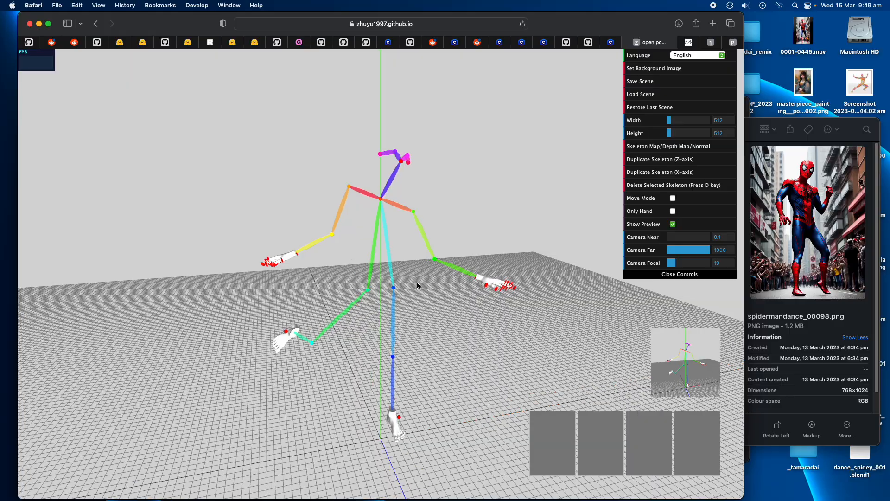
{"action": "mouse_move", "coordinate": [421, 282]}
{"action": "left_mouse_down"}
{"action": "mouse_move", "coordinate": [474, 279]}
{"action": "mouse_move", "coordinate": [407, 274]}
{"action": "mouse_move", "coordinate": [497, 273]}
{"action": "mouse_move", "coordinate": [391, 269]}
{"action": "mouse_move", "coordinate": [430, 268]}
{"action": "mouse_move", "coordinate": [425, 275]}
{"action": "left_mouse_up"}
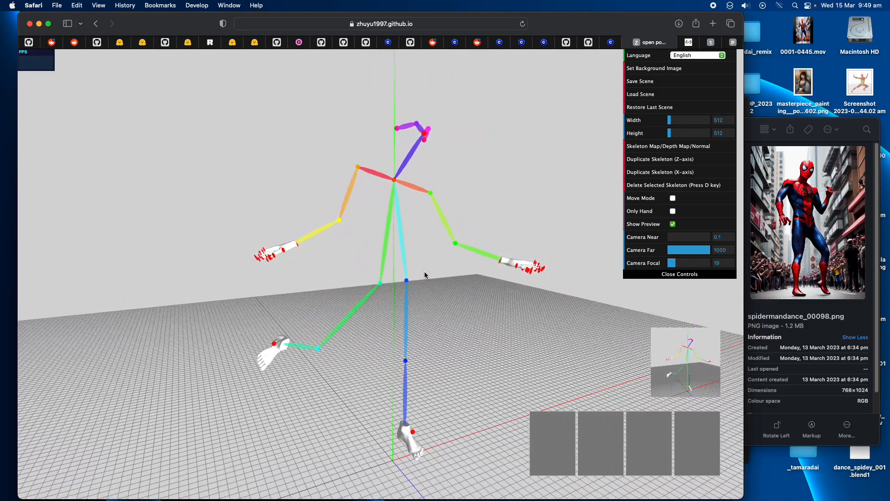
- Generate the skeleton, depth and normal maps of the pose and download the skeleton map image
{"action": "left_click", "coordinate": [646, 146]}
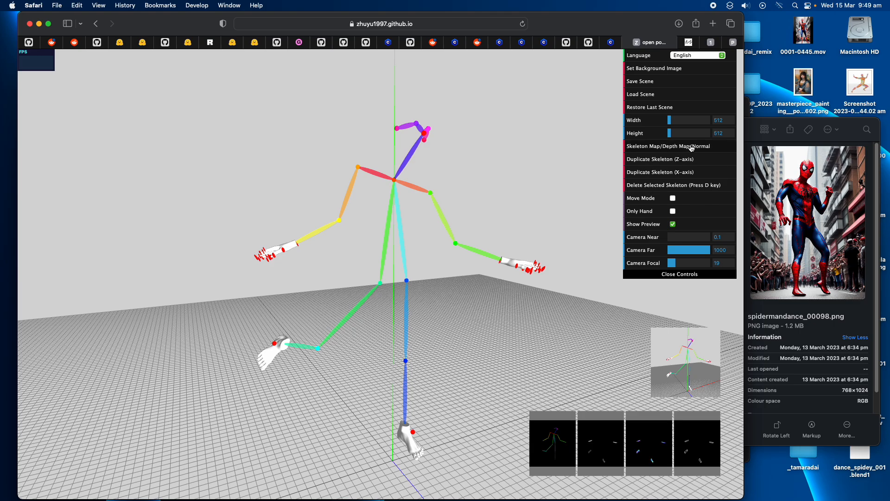
{"action": "left_click", "coordinate": [545, 433]}
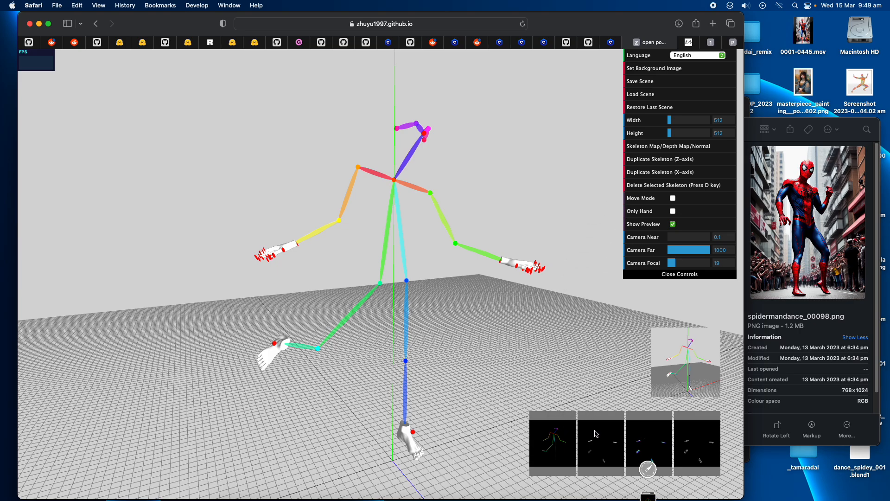
- Download the generated normal and canny map images of the pose
{"action": "left_click", "coordinate": [646, 464]}
{"action": "left_click", "coordinate": [690, 442]}
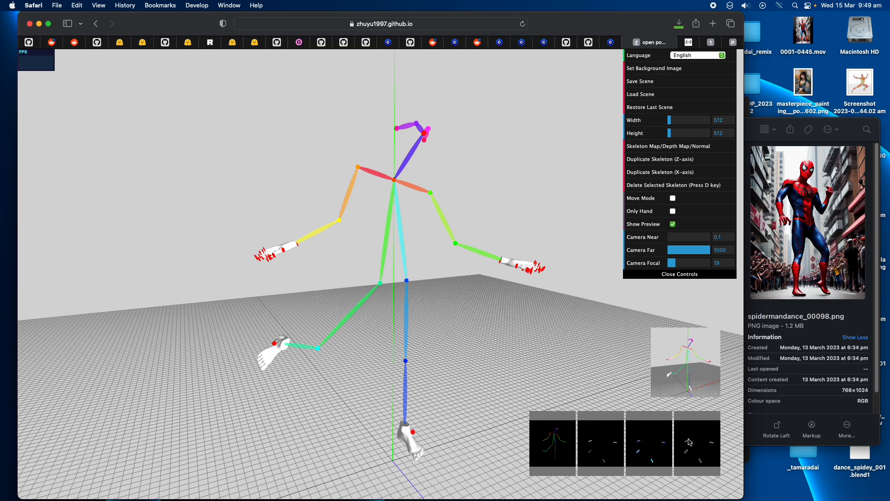
- Switch to Finder and preview the exported canny, normal, depth and pose images in the Downloads folder
{"action": "left_click", "coordinate": [759, 124]}
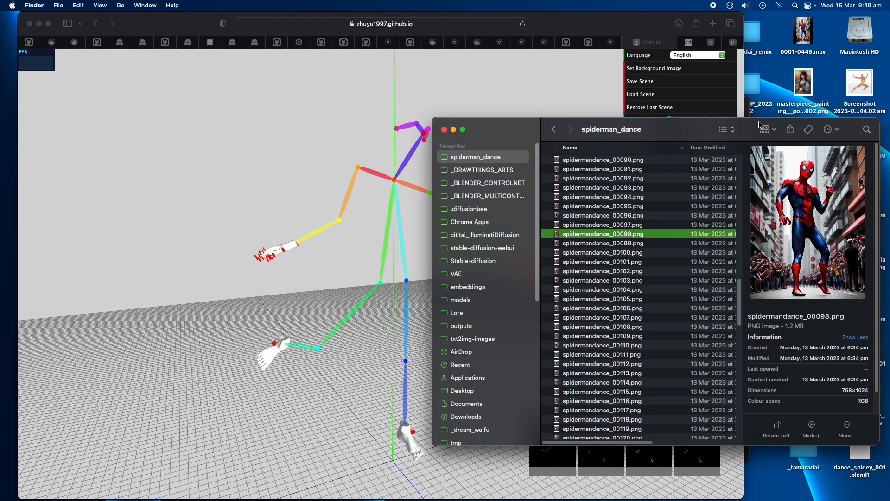
{"action": "left_click", "coordinate": [505, 419]}
{"action": "left_click", "coordinate": [620, 160]}
{"action": "key", "text": "space"}
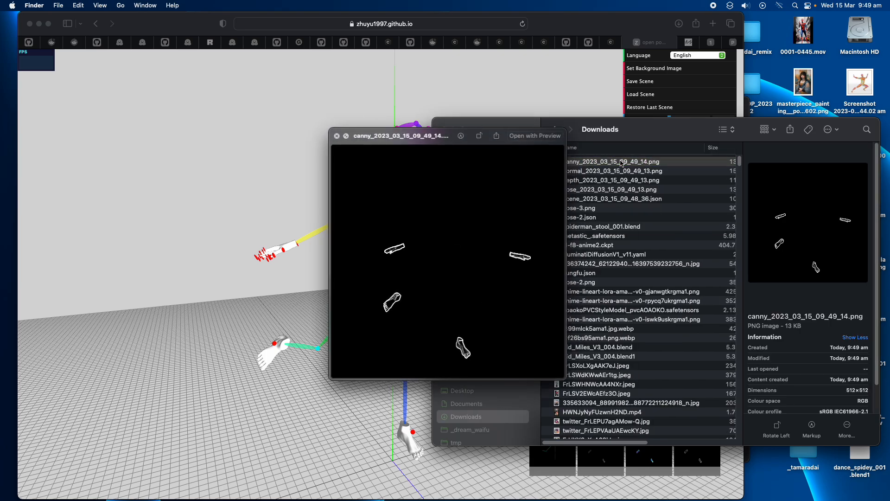
{"action": "left_click_drag", "start_coordinate": [327, 132], "coordinate": [216, 59]}
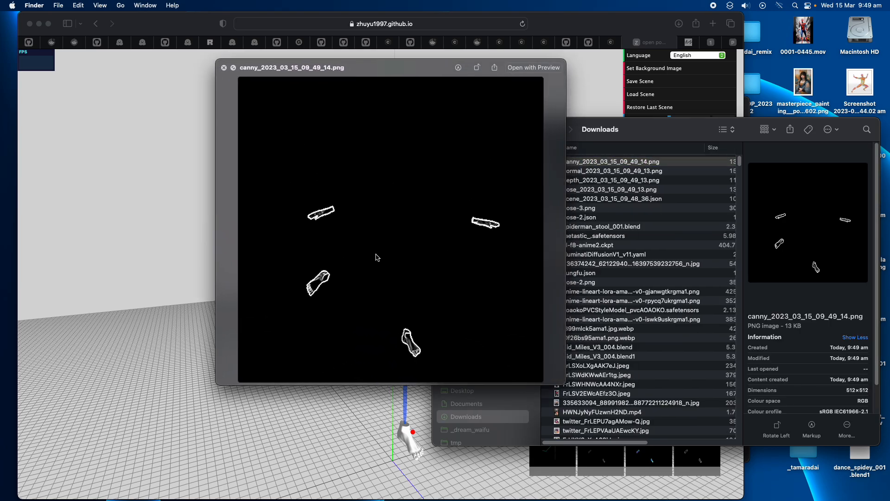
{"action": "key", "text": "Down"}
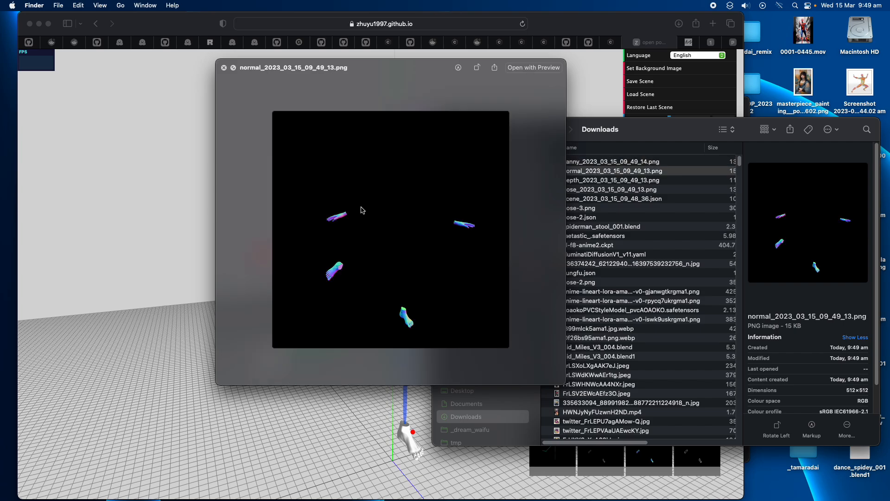
{"action": "key", "text": "Down"}
{"action": "key", "text": "Down"}
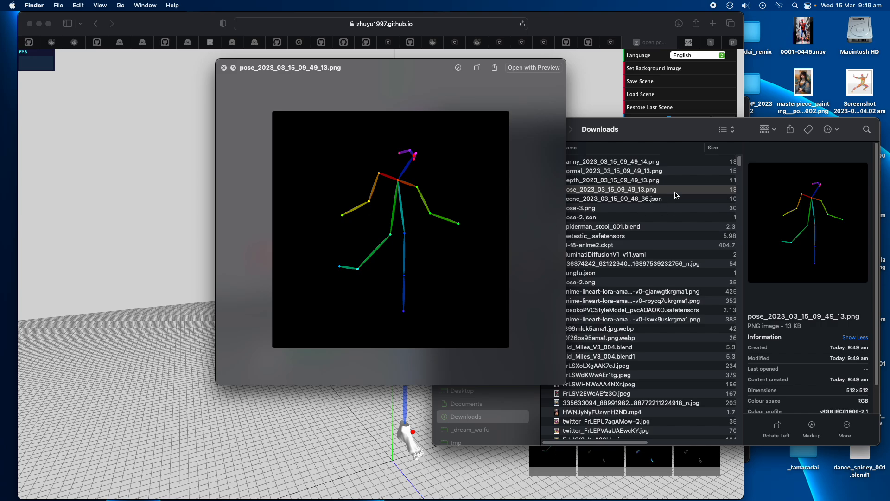
{"action": "key", "text": "space"}
- Switch to the Stable Diffusion web UI in the browser and review its ControlNet settings, including the Multi ControlNet model limit
{"action": "left_click", "coordinate": [646, 24]}
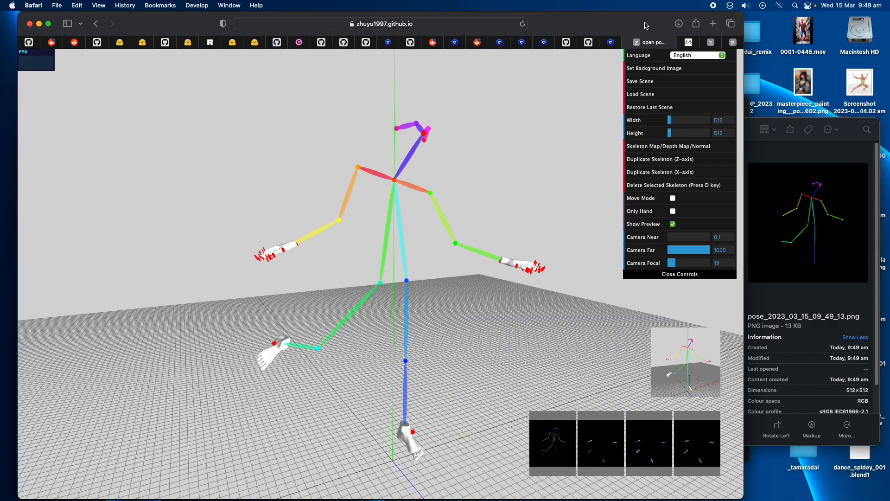
{"action": "left_click", "coordinate": [711, 42]}
{"action": "scroll", "coordinate": [389, 232], "scroll_direction": "down", "scroll_amount": 5}
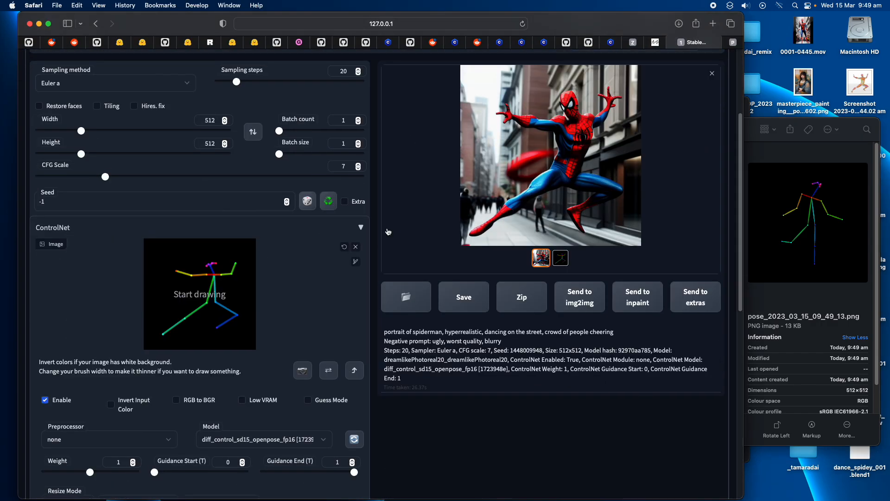
{"action": "scroll", "coordinate": [402, 266], "scroll_direction": "up", "scroll_amount": 3}
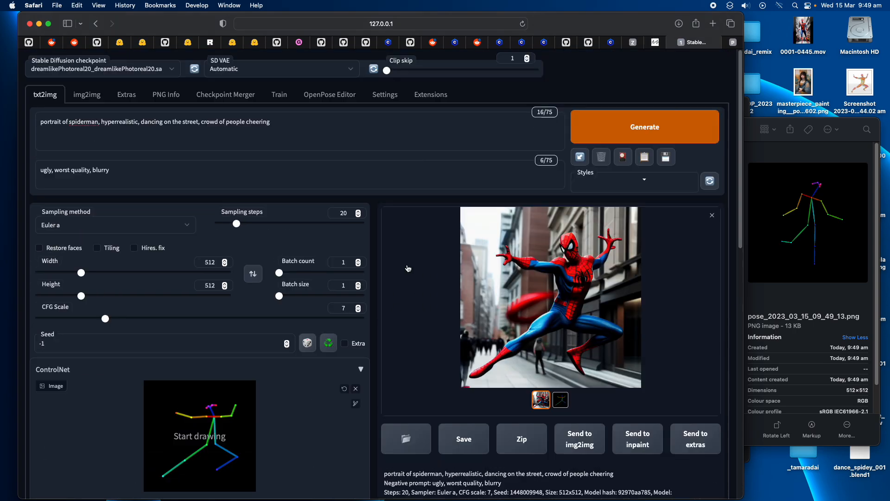
{"action": "left_click", "coordinate": [383, 95]}
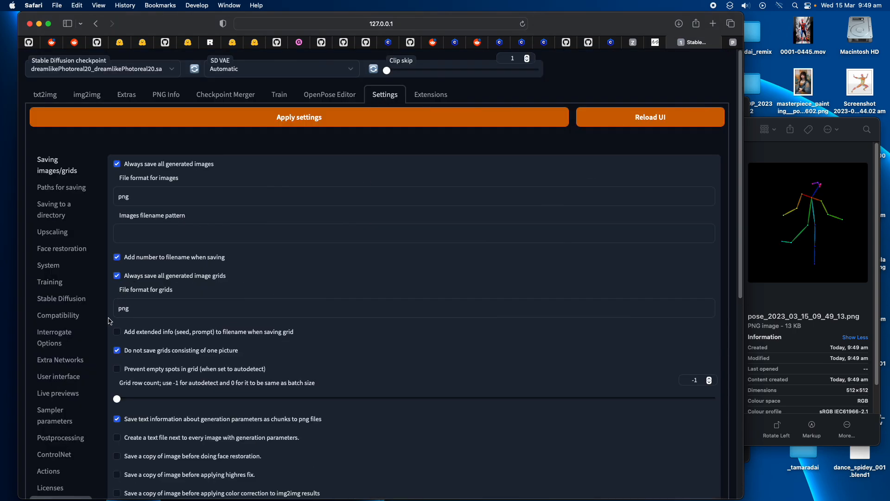
{"action": "scroll", "coordinate": [73, 348], "scroll_direction": "down", "scroll_amount": 1}
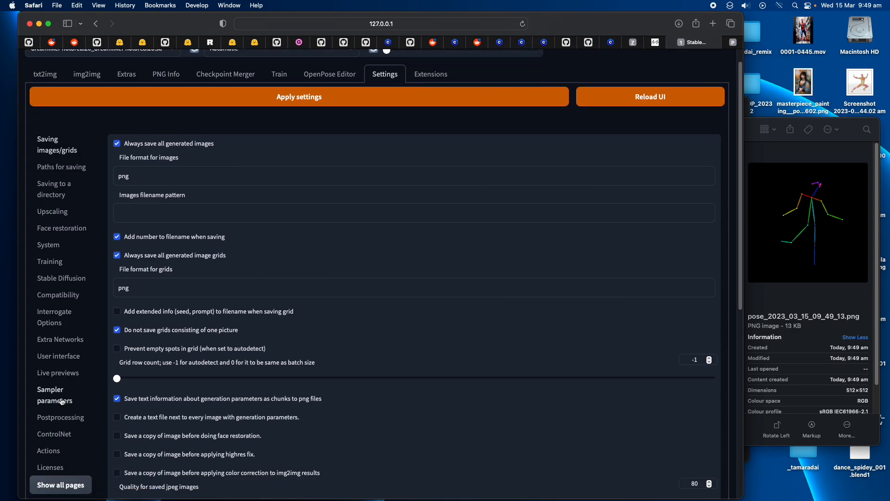
{"action": "left_click", "coordinate": [65, 432]}
{"action": "scroll", "coordinate": [149, 286], "scroll_direction": "down", "scroll_amount": 3}
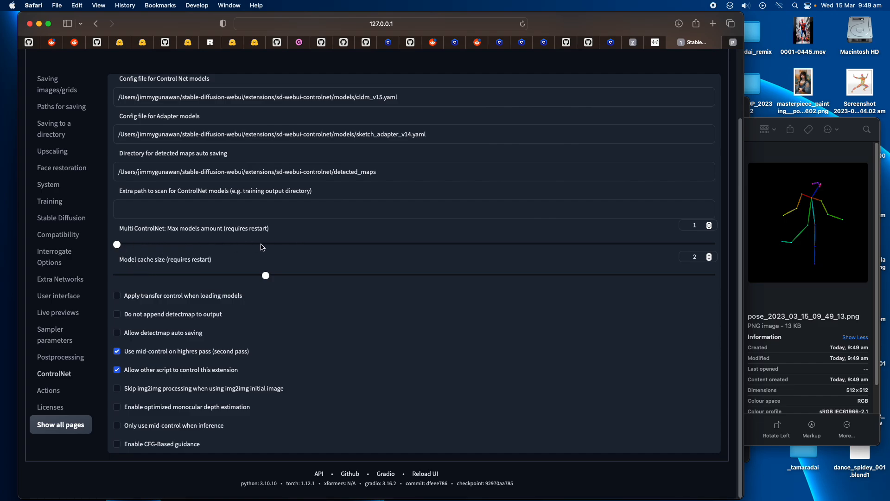
{"action": "scroll", "coordinate": [214, 235], "scroll_direction": "up", "scroll_amount": 3}
{"action": "left_click", "coordinate": [45, 94]}
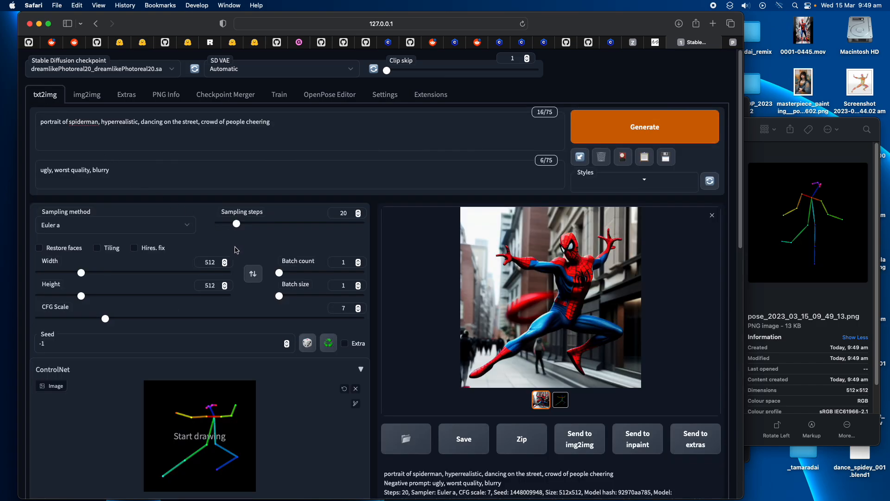
- Replace the ControlNet input image with pose_2023_03_15_09_49_13.png from the Downloads folder
{"action": "scroll", "coordinate": [354, 346], "scroll_direction": "down", "scroll_amount": 2}
{"action": "left_click", "coordinate": [354, 344]}
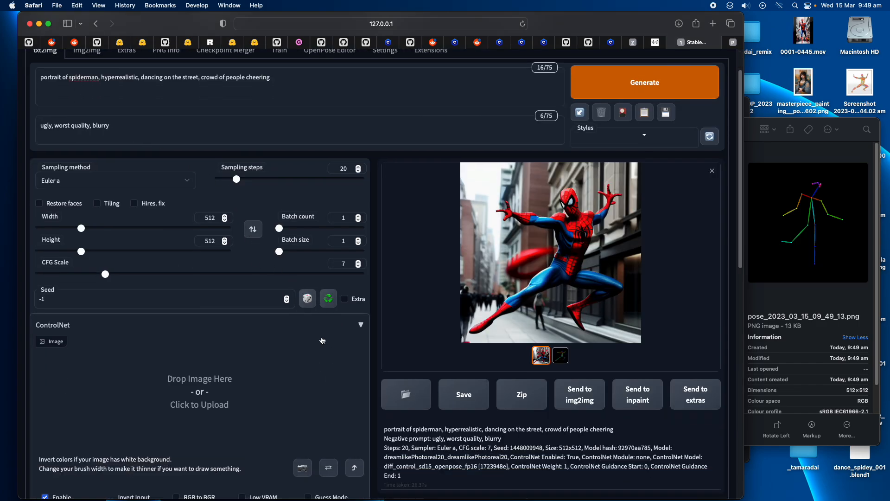
{"action": "scroll", "coordinate": [719, 123], "scroll_direction": "down", "scroll_amount": 4}
{"action": "left_click", "coordinate": [764, 122]}
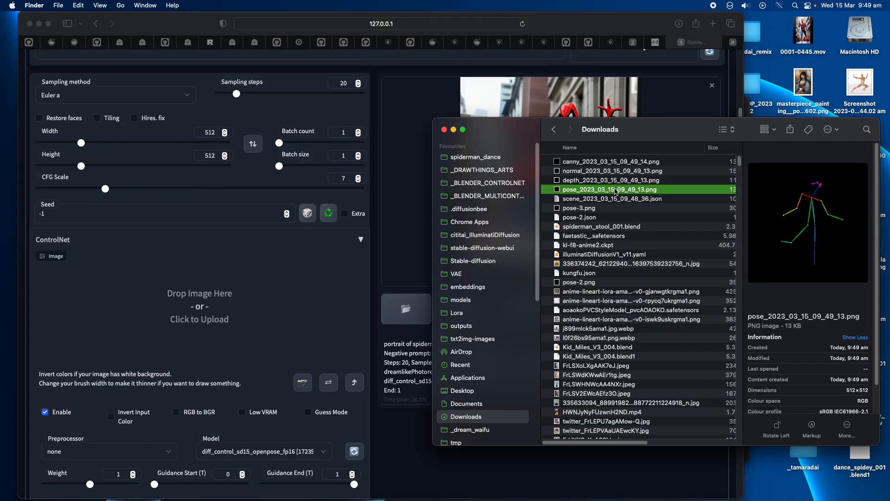
{"action": "left_click_drag", "start_coordinate": [615, 192], "coordinate": [250, 301]}
{"action": "left_click", "coordinate": [375, 289]}
- Generate an image from the Spider-Man prompt using the new pose
{"action": "scroll", "coordinate": [375, 289], "scroll_direction": "up", "scroll_amount": 1}
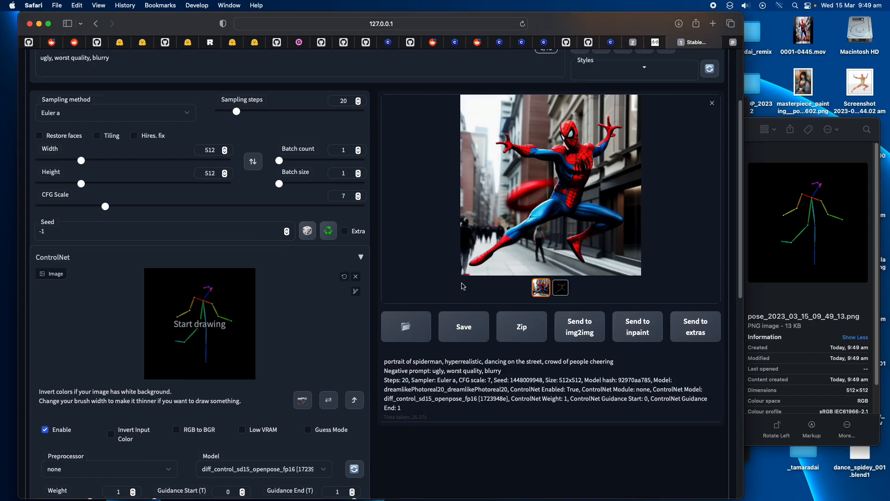
{"action": "scroll", "coordinate": [463, 286], "scroll_direction": "up", "scroll_amount": 3}
{"action": "key", "text": "ctrl+Return"}
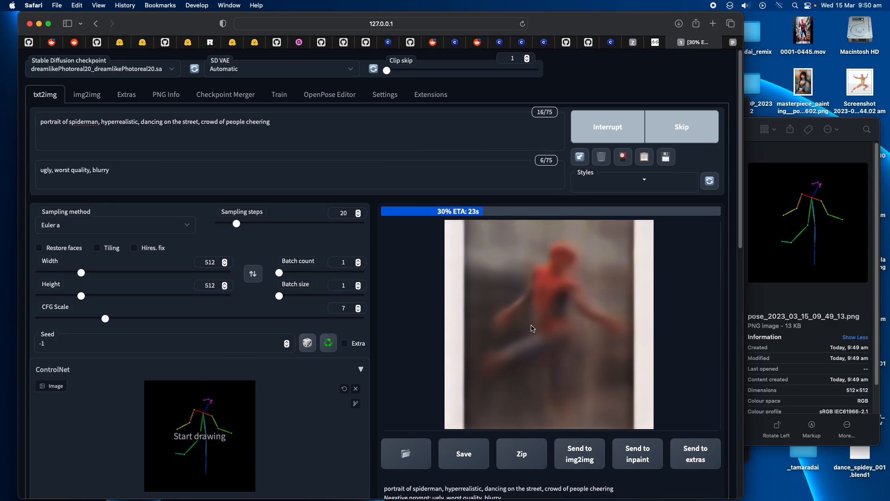
- Replace "spiderman" in the prompt with "old man with beard, wearing adidas tracksuit"
{"action": "left_click_drag", "start_coordinate": [282, 122], "coordinate": [68, 110]}
{"action": "left_click", "coordinate": [71, 120]}
{"action": "double_click", "coordinate": [82, 123]}
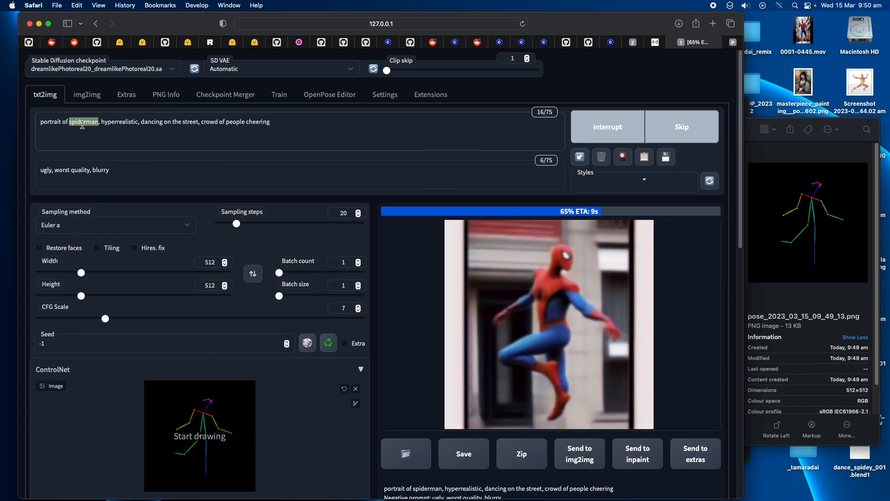
{"action": "type", "text": "old man"}
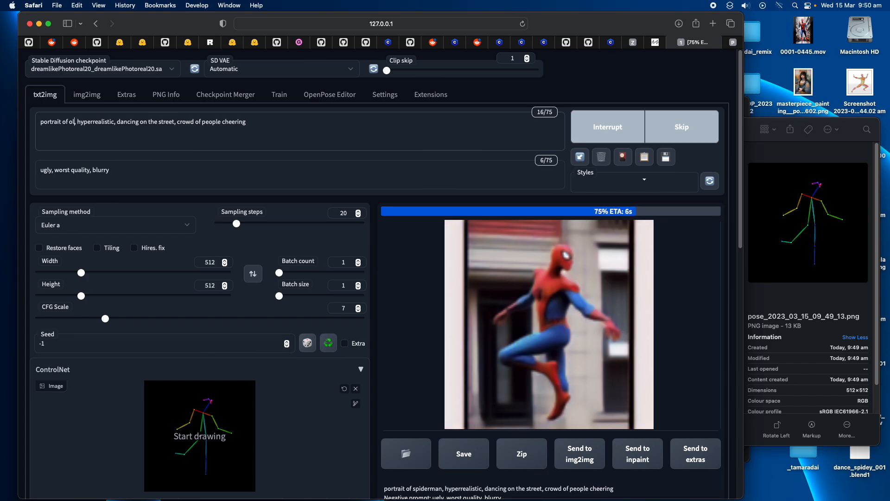
{"action": "type", "text": " with beard"}
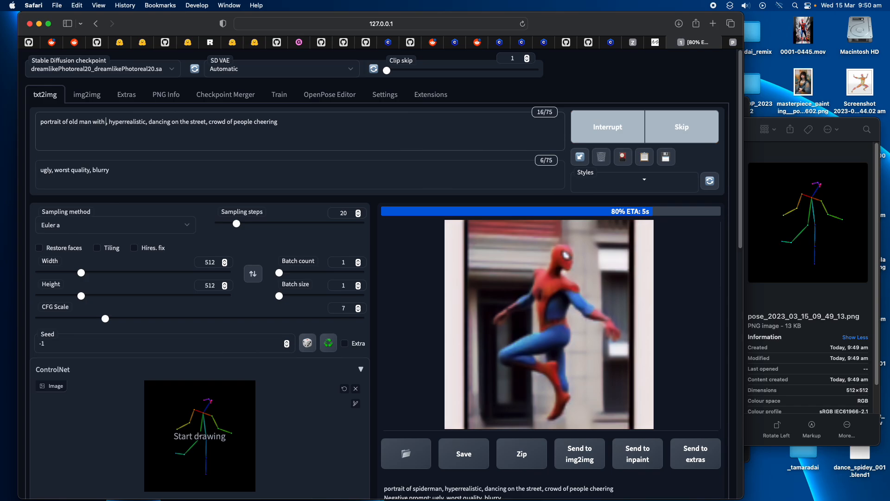
{"action": "type", "text": ", wearing "}
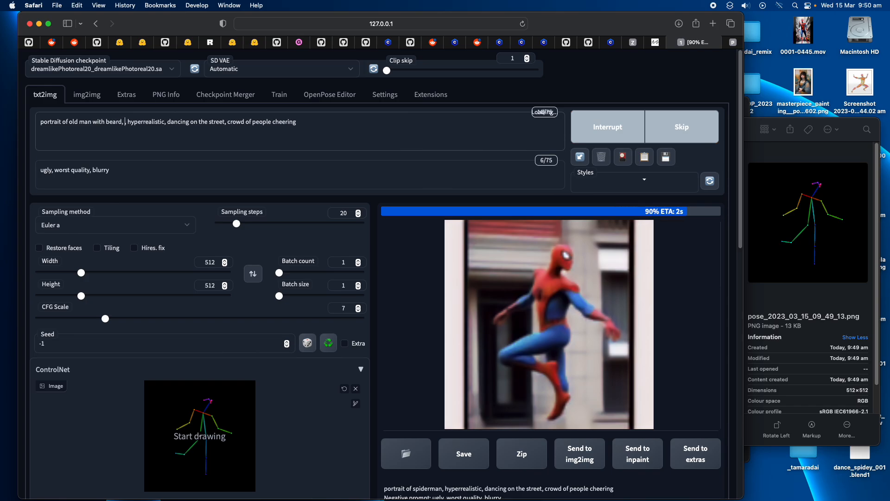
{"action": "type", "text": "ad"}
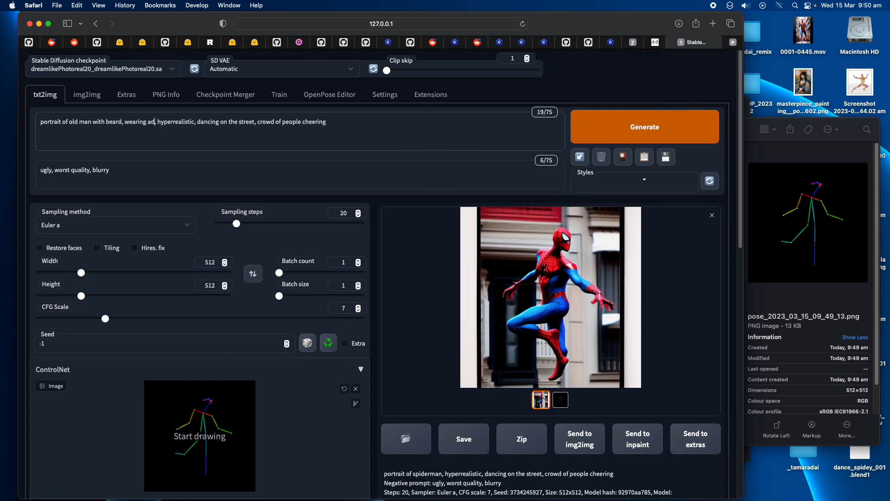
{"action": "type", "text": "idas t"}
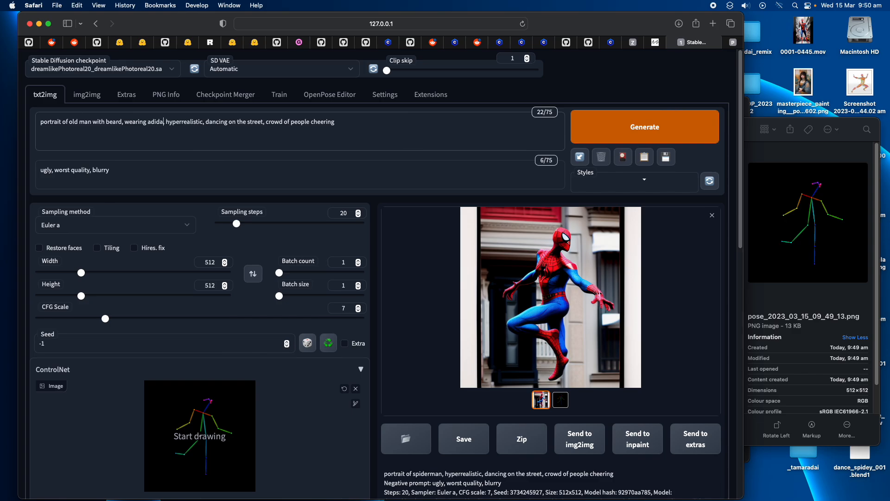
{"action": "type", "text": "racksuit"}
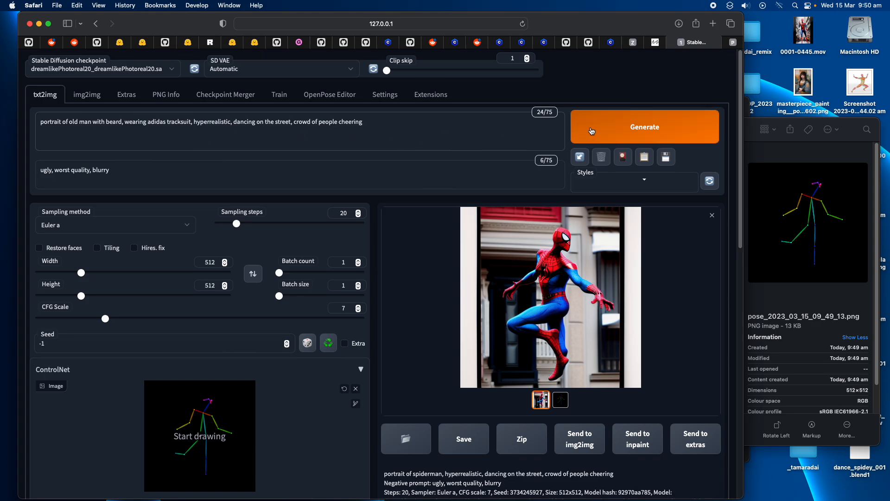
- Check the ControlNet options and generate an image from the old man prompt
{"action": "scroll", "coordinate": [389, 289], "scroll_direction": "down", "scroll_amount": 4}
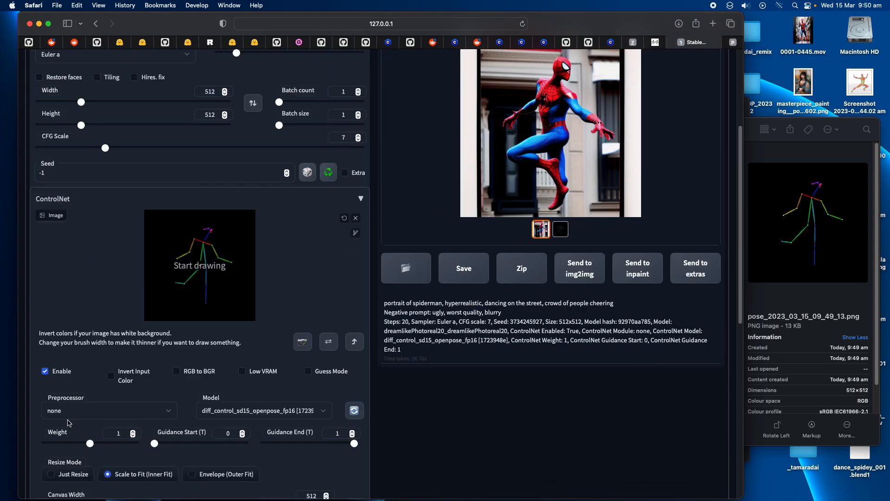
{"action": "scroll", "coordinate": [68, 422], "scroll_direction": "down", "scroll_amount": 1}
{"action": "scroll", "coordinate": [250, 396], "scroll_direction": "up", "scroll_amount": 5}
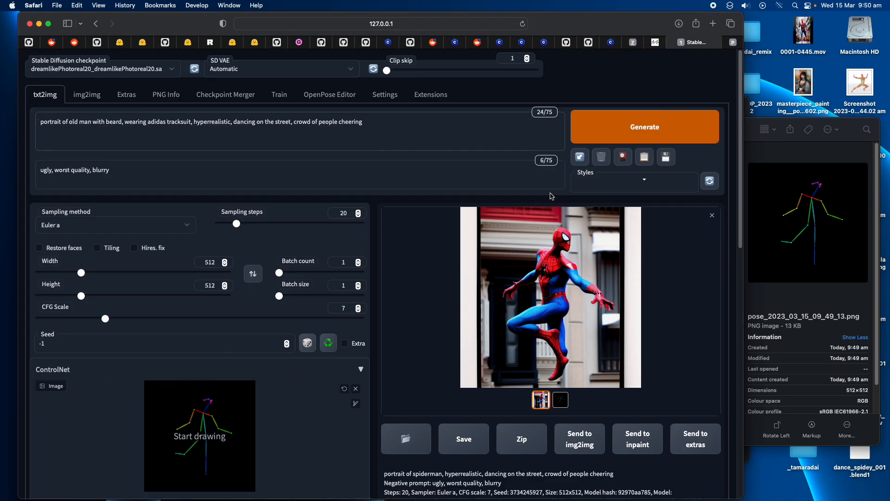
{"action": "left_click", "coordinate": [596, 131]}
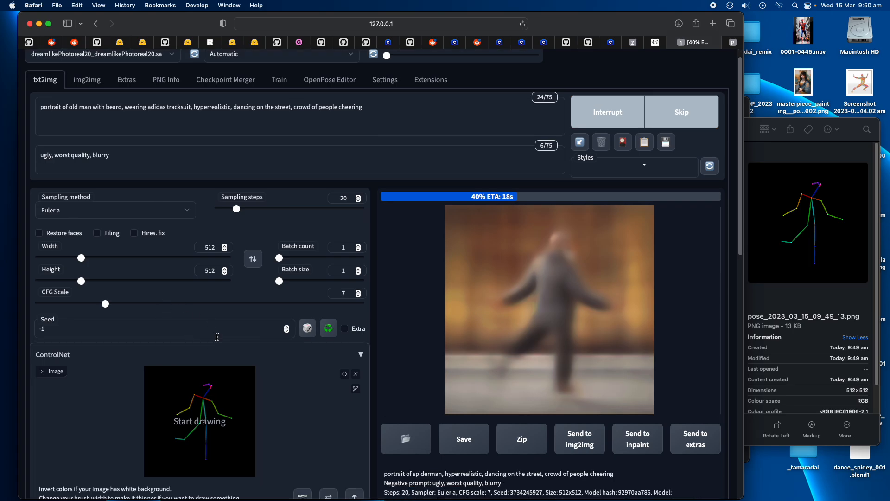
- Look through the available Stable Diffusion checkpoints and ControlNet models, and examine the generated old man image against the pose
{"action": "left_click", "coordinate": [126, 66]}
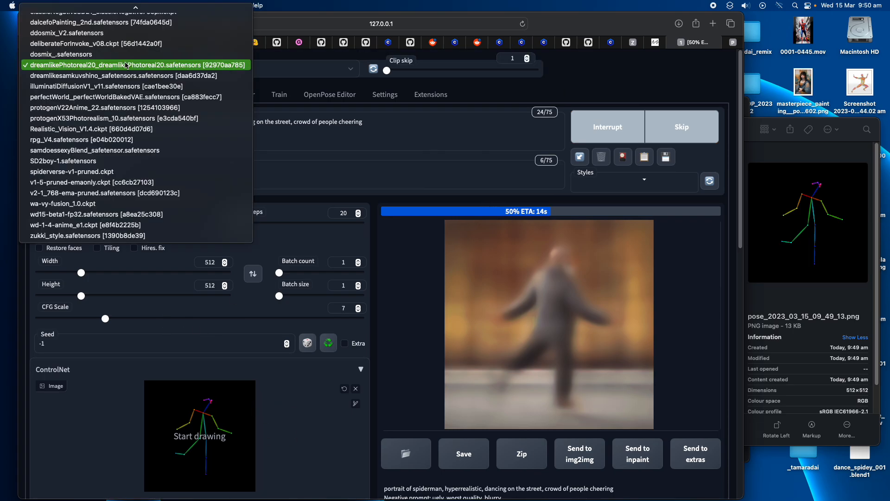
{"action": "scroll", "coordinate": [140, 79], "scroll_direction": "up", "scroll_amount": 5}
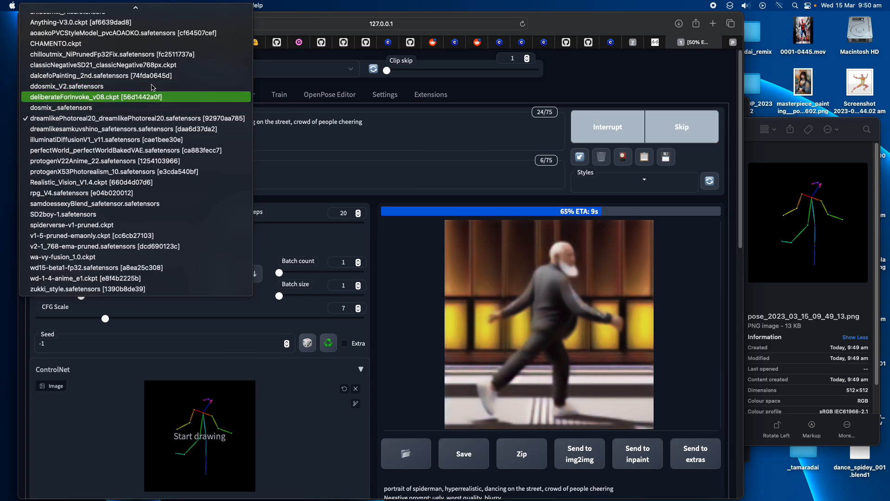
{"action": "scroll", "coordinate": [148, 123], "scroll_direction": "up", "scroll_amount": 1}
{"action": "left_click", "coordinate": [379, 139]}
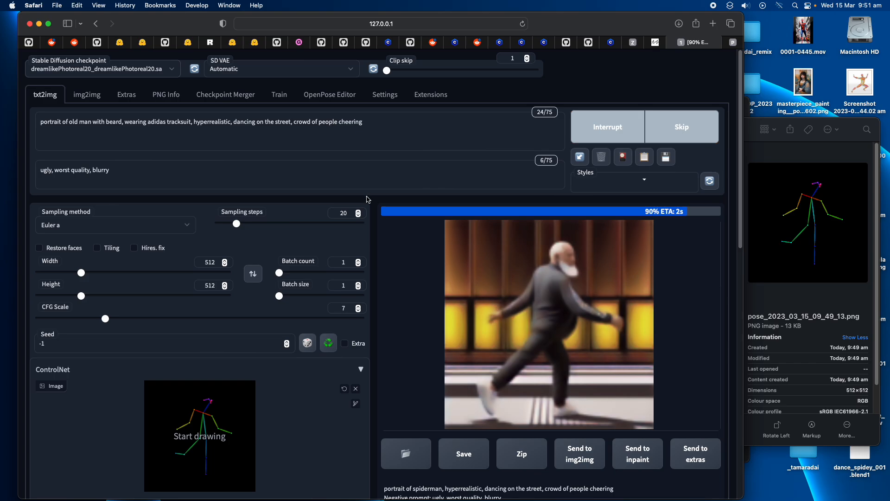
{"action": "scroll", "coordinate": [338, 212], "scroll_direction": "down", "scroll_amount": 3}
{"action": "scroll", "coordinate": [284, 370], "scroll_direction": "down", "scroll_amount": 2}
{"action": "left_click", "coordinate": [278, 395]}
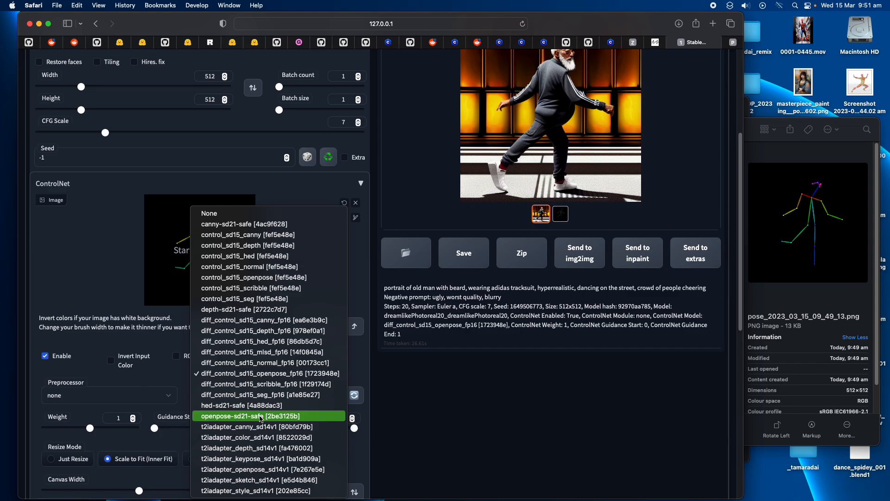
{"action": "scroll", "coordinate": [533, 419], "scroll_direction": "up", "scroll_amount": 5}
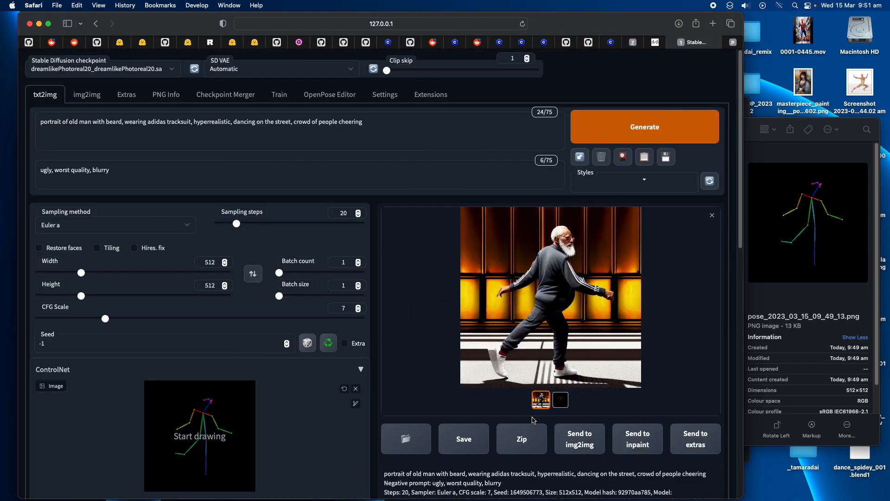
{"action": "scroll", "coordinate": [533, 420], "scroll_direction": "down", "scroll_amount": 2}
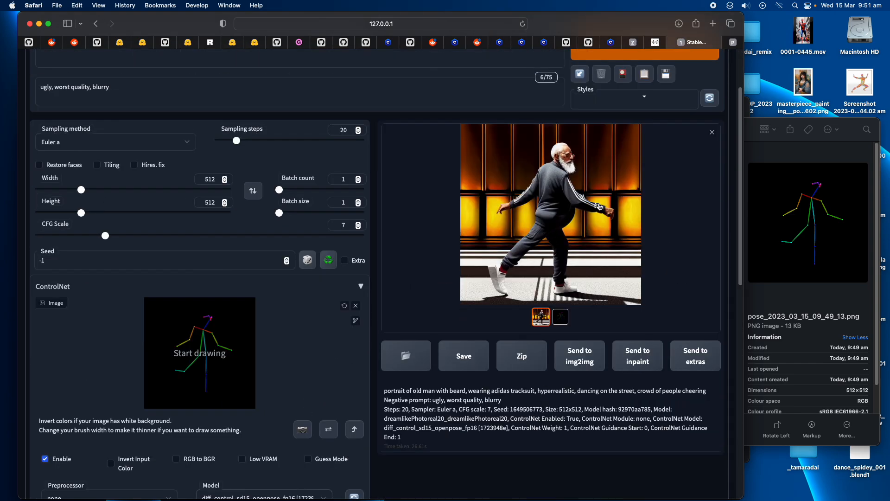
{"action": "scroll", "coordinate": [569, 218], "scroll_direction": "down", "scroll_amount": 1}
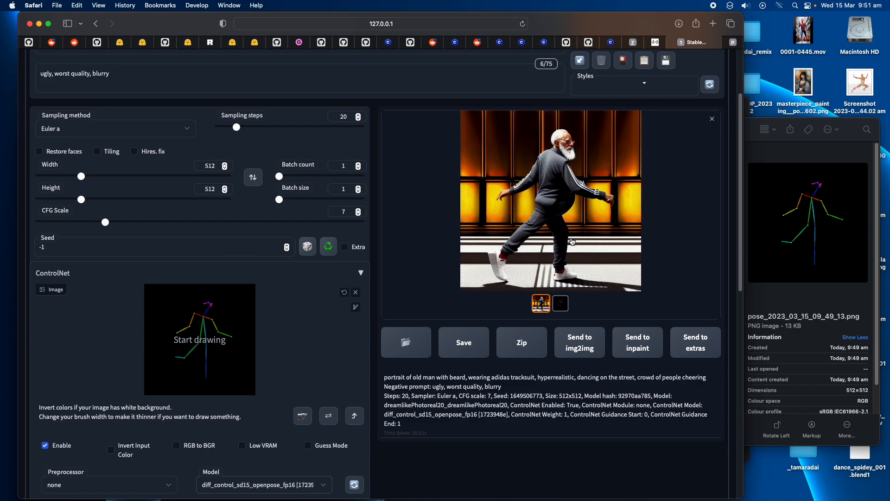
- Load pose-3.png from the Downloads folder as the ControlNet pose image and generate an image from the old man prompt
{"action": "left_click", "coordinate": [754, 128]}
{"action": "left_click", "coordinate": [622, 199]}
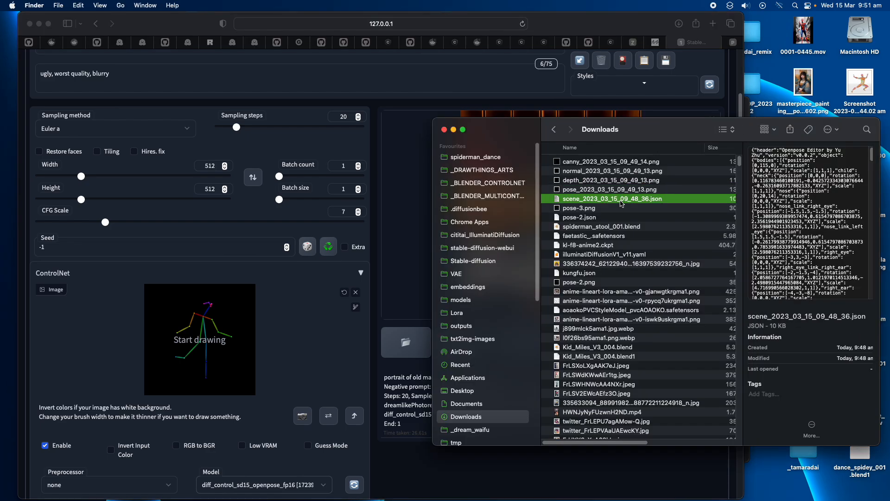
{"action": "left_click", "coordinate": [622, 192]}
{"action": "left_click", "coordinate": [597, 209]}
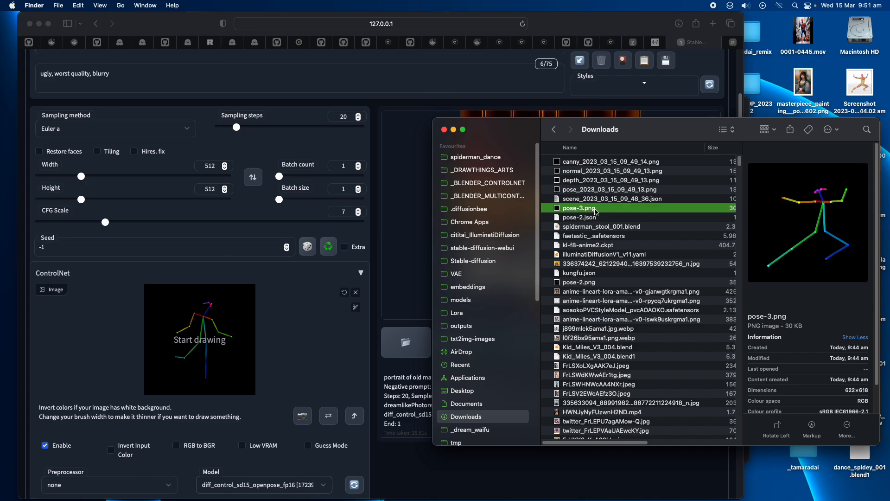
{"action": "left_click_drag", "start_coordinate": [591, 210], "coordinate": [216, 324]}
{"action": "left_click", "coordinate": [286, 324]}
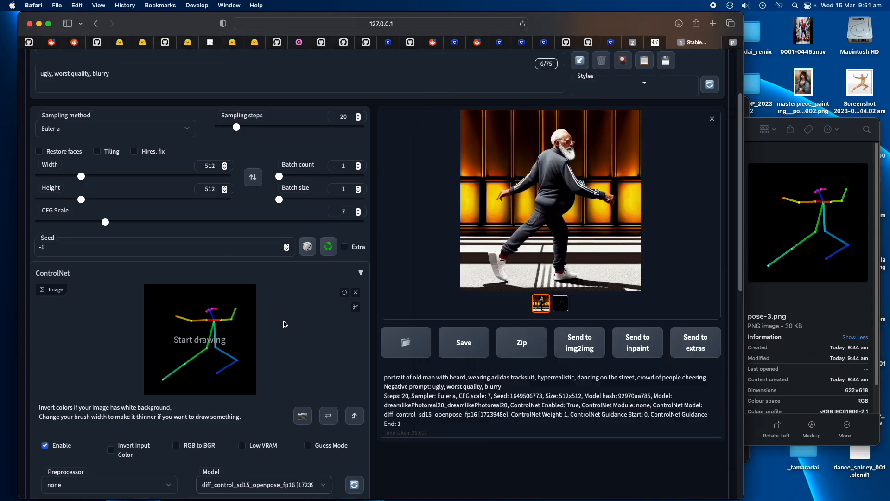
{"action": "scroll", "coordinate": [434, 209], "scroll_direction": "up", "scroll_amount": 2}
{"action": "key", "text": "ctrl+Return"}
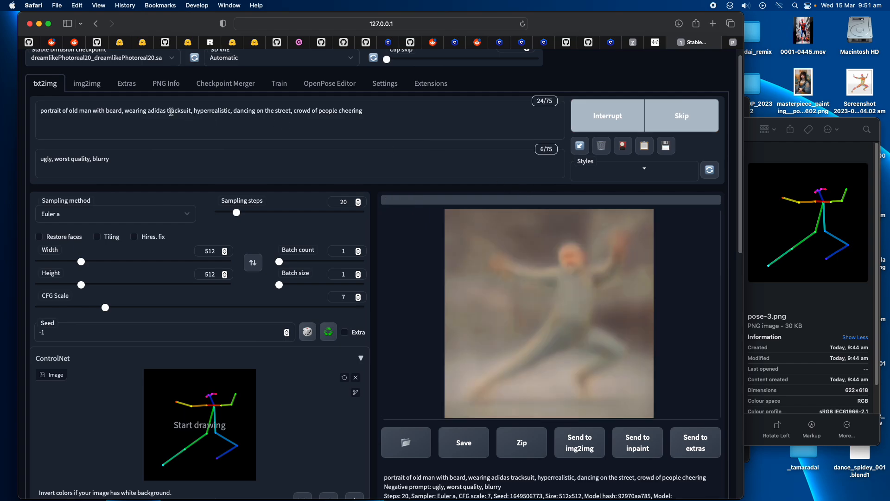
- Insert "green" before "adidas tracksuit" and add "masterpiece" at the start of the prompt
{"action": "left_click", "coordinate": [147, 111]}
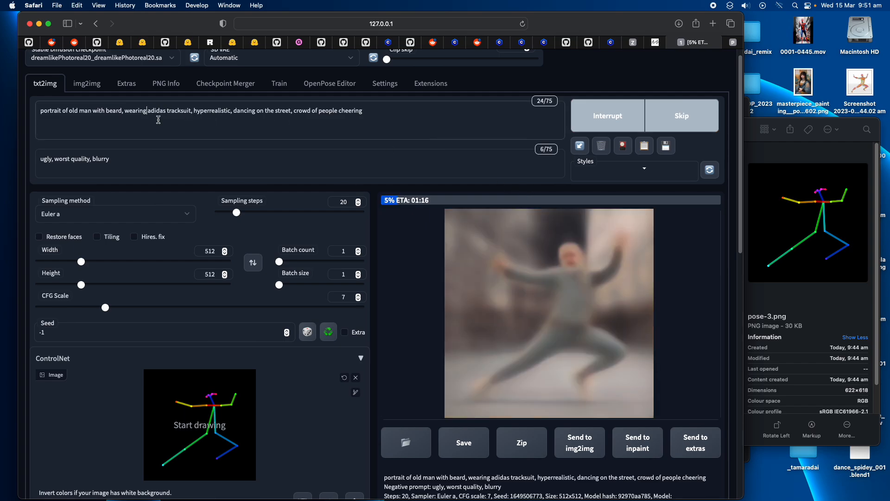
{"action": "type", "text": "green "}
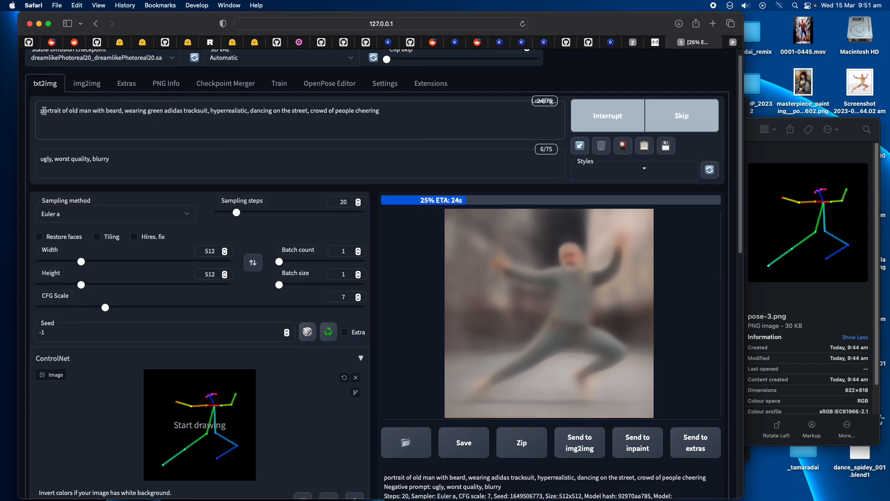
{"action": "type", "text": "masterpiece"}
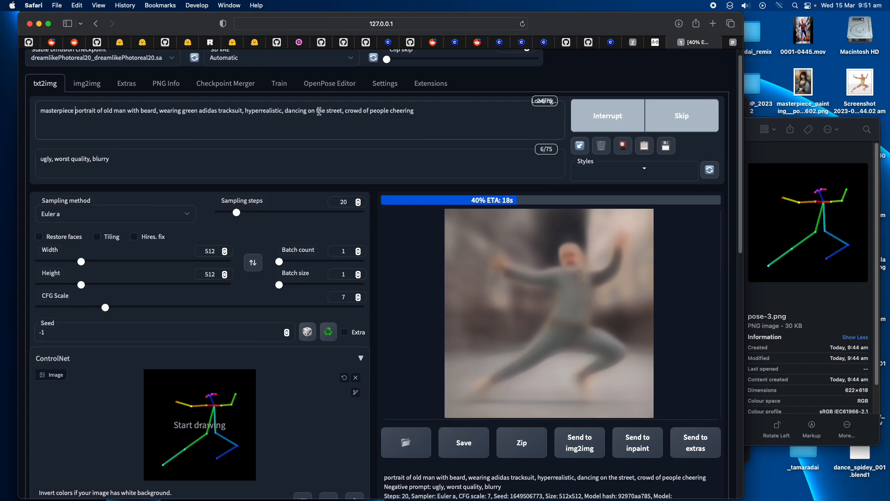
- Replace "the street" with "grass" and "people" with "cows" in the prompt, and generate an image
{"action": "left_click_drag", "start_coordinate": [317, 111], "coordinate": [343, 112]}
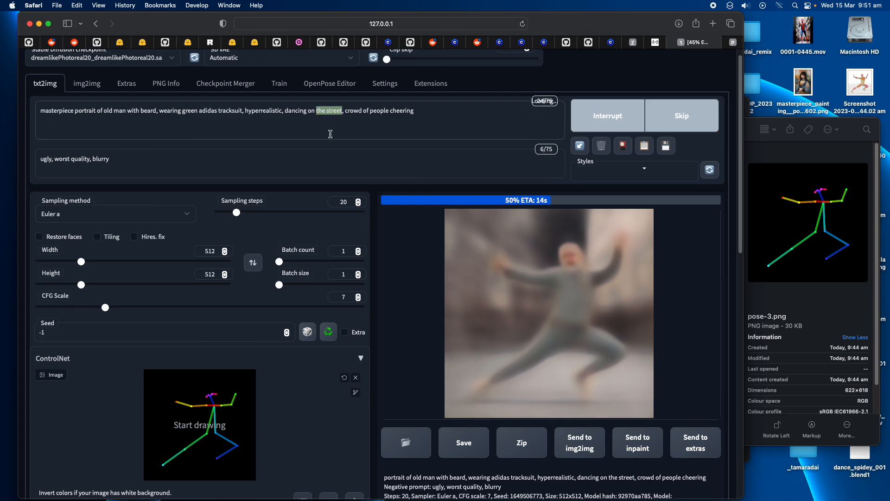
{"action": "type", "text": "grass"}
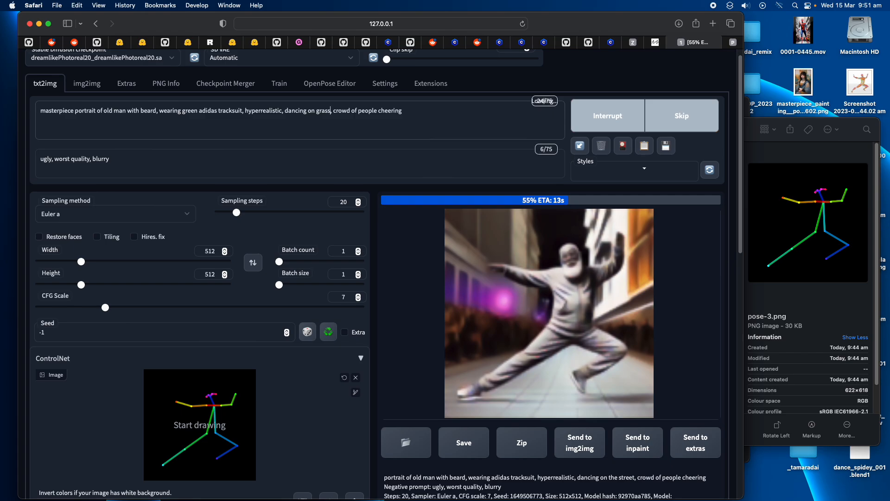
{"action": "double_click", "coordinate": [370, 111]}
{"action": "type", "text": "cow"}
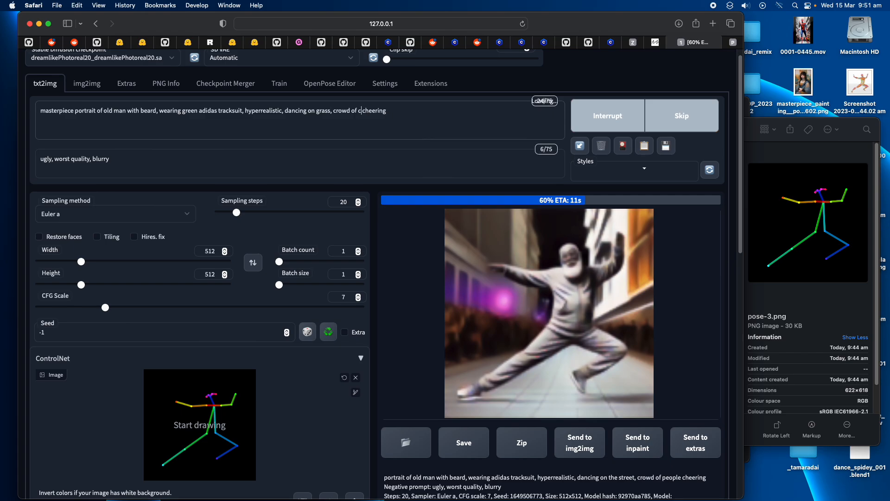
{"action": "type", "text": "s"}
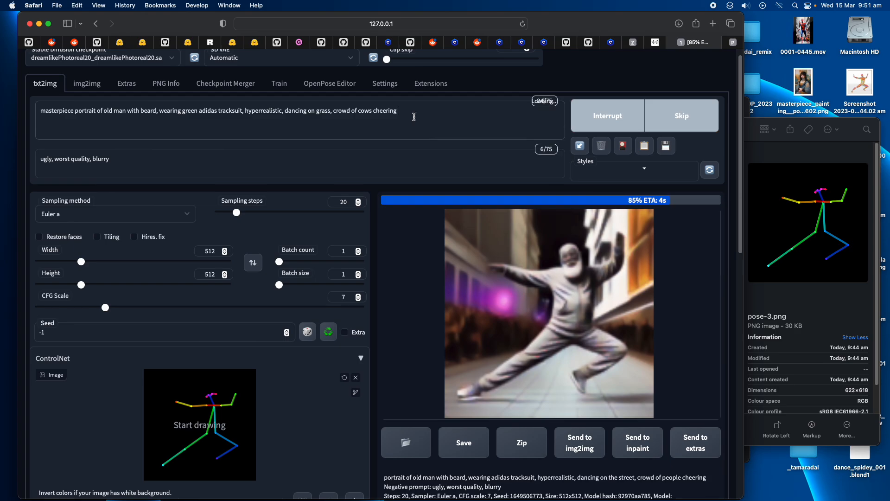
{"action": "left_click", "coordinate": [200, 111]}
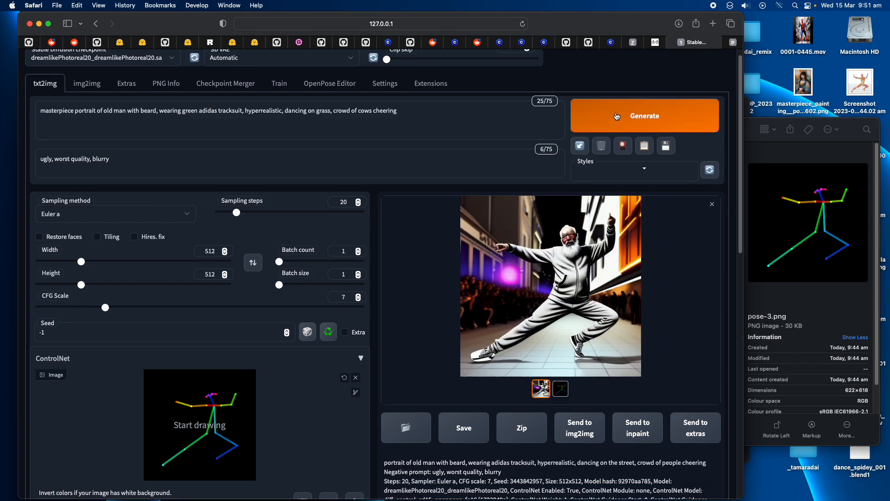
{"action": "left_click", "coordinate": [589, 128]}
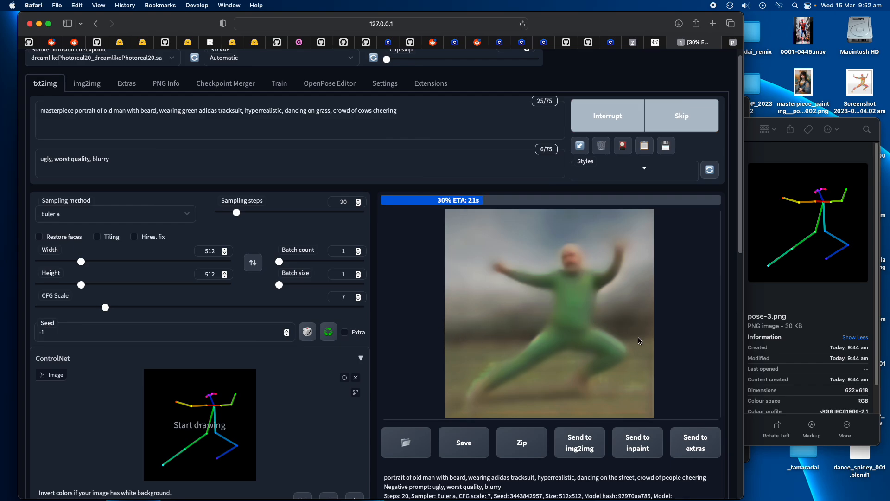
- Add "in the background" after "cows" and replace "dancing" with "kungfu pose" in the prompt, and generate an image
{"action": "left_click", "coordinate": [356, 113]}
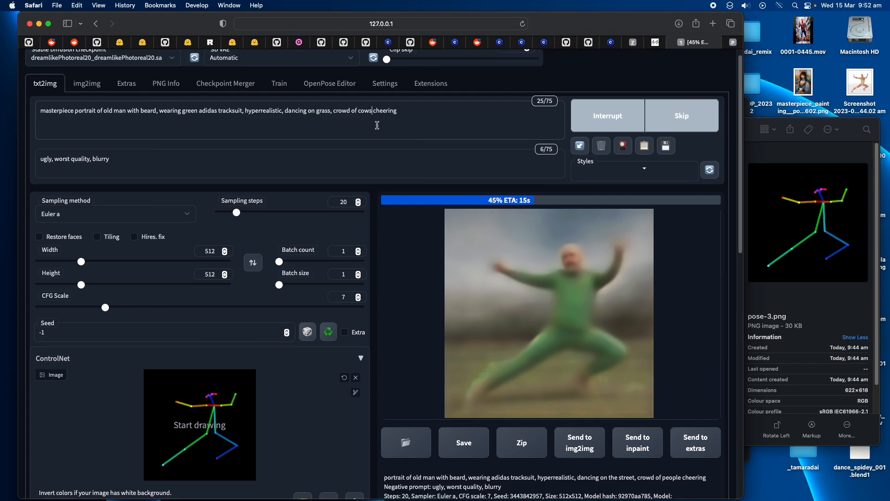
{"action": "type", "text": "in the backg "}
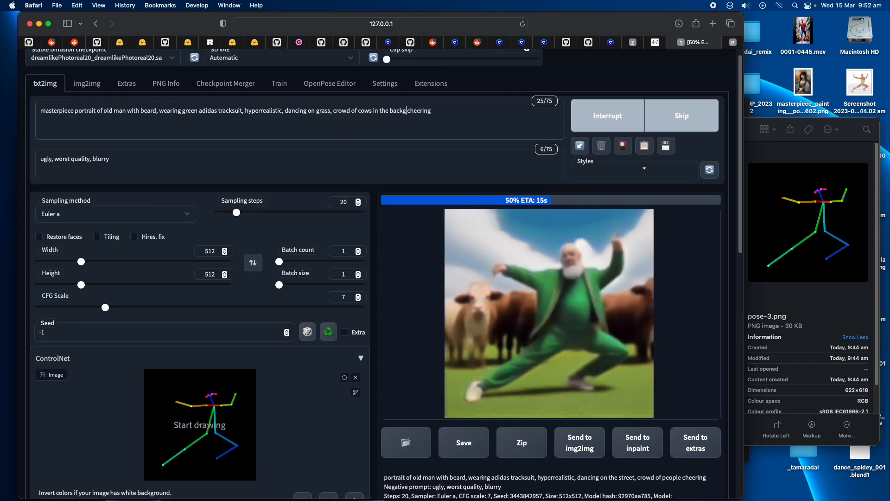
{"action": "type", "text": "round"}
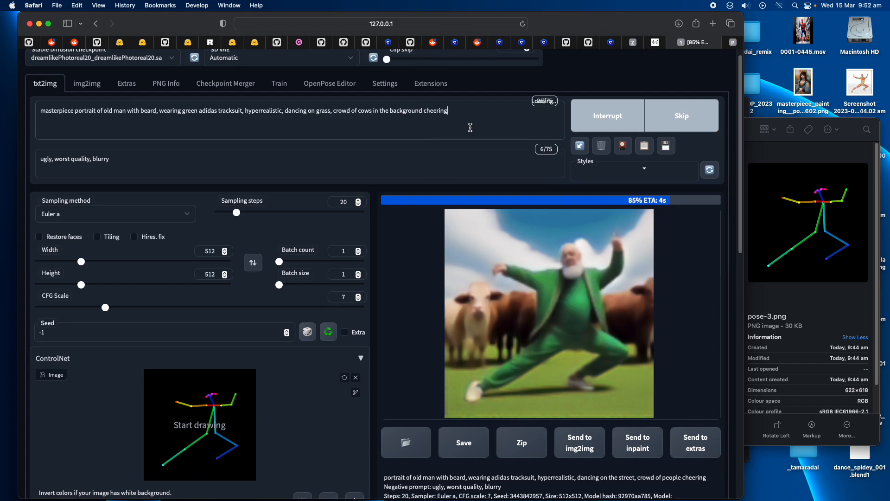
{"action": "double_click", "coordinate": [304, 112]}
{"action": "type", "text": "kungfu pose"}
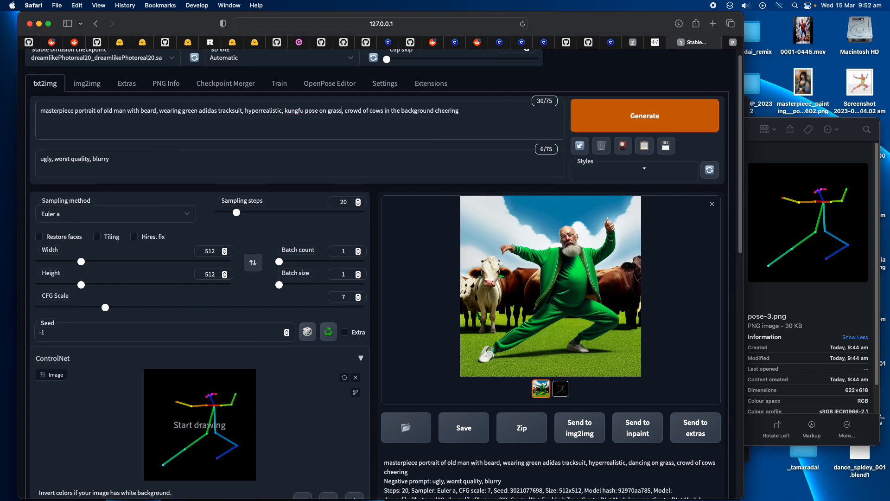
{"action": "left_click", "coordinate": [595, 126]}
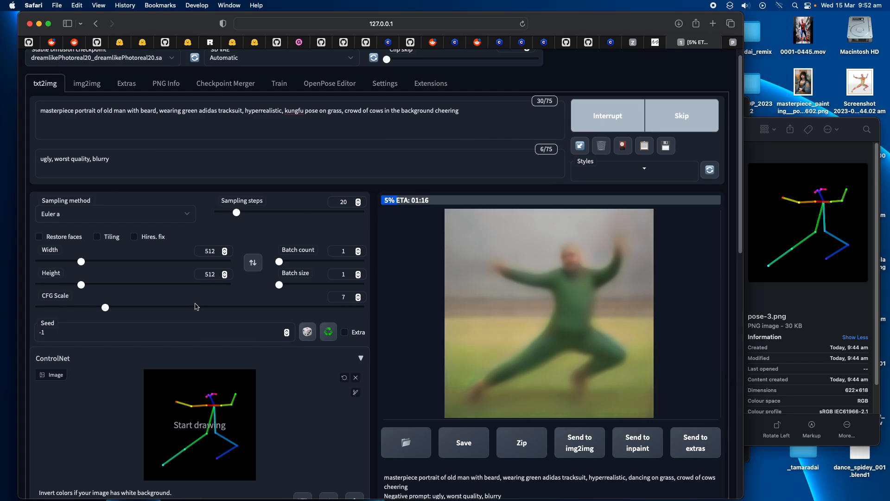
{"action": "scroll", "coordinate": [195, 311], "scroll_direction": "down", "scroll_amount": 1}
{"action": "double_click", "coordinate": [47, 316]}
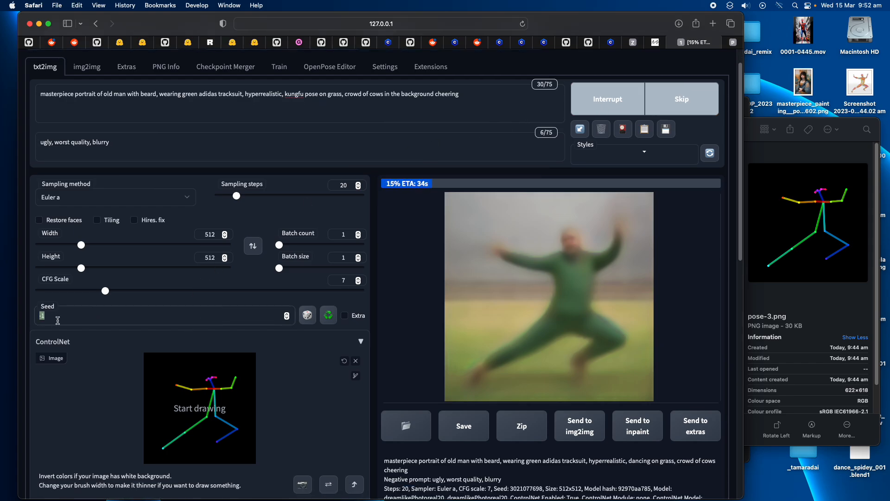
{"action": "left_click", "coordinate": [54, 317]}
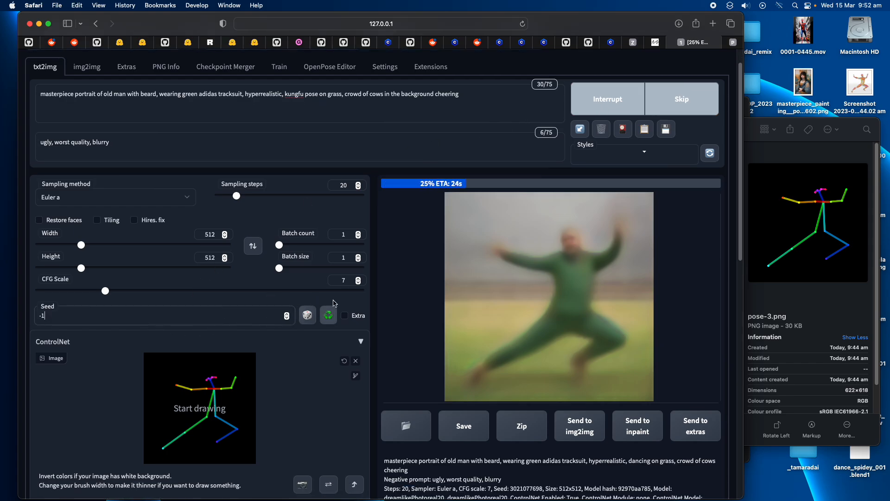
{"action": "left_click_drag", "start_coordinate": [69, 320], "coordinate": [26, 313]}
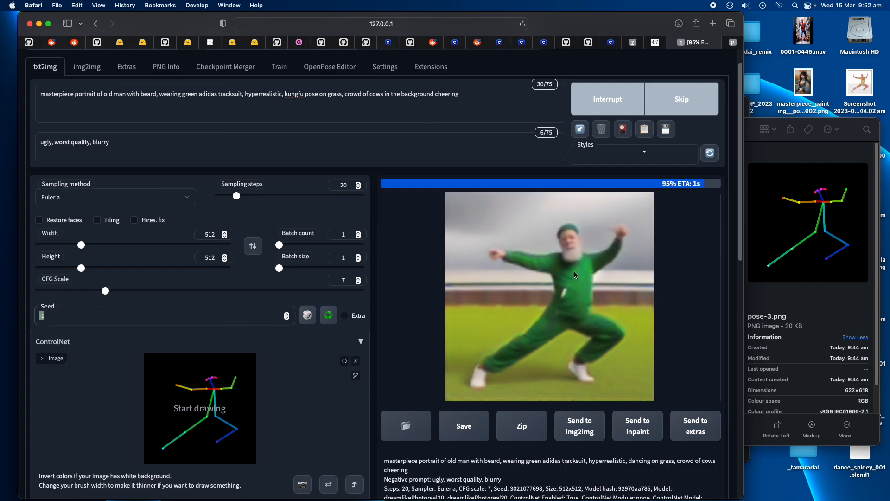
- Set the batch count to 4
{"action": "scroll", "coordinate": [587, 259], "scroll_direction": "up", "scroll_amount": 1}
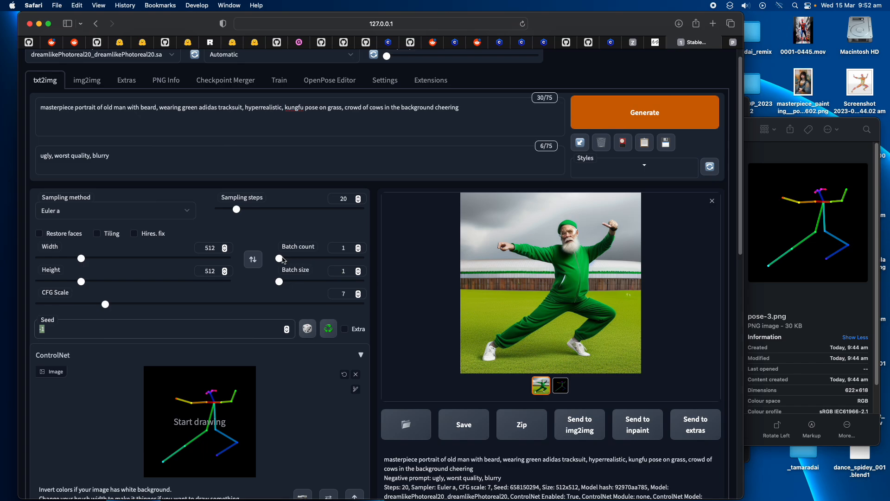
{"action": "left_click_drag", "start_coordinate": [282, 257], "coordinate": [281, 258]}
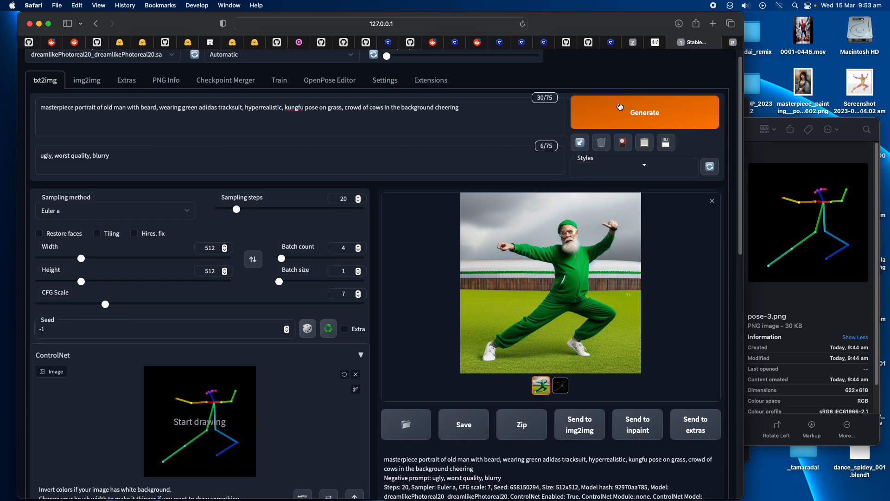
- Replace "old man" in the prompt with "cyborg robot"
{"action": "double_click", "coordinate": [116, 107]}
{"action": "key", "text": "Right"}
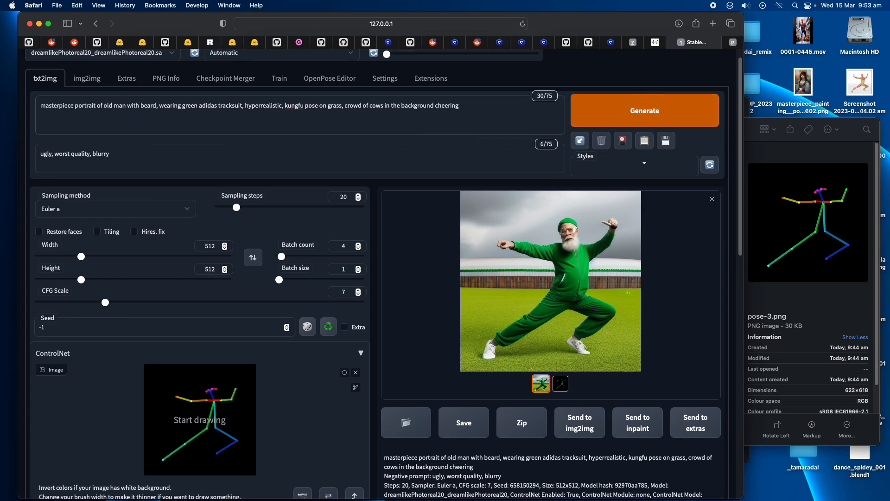
{"action": "key", "text": "BackSpace"}
{"action": "key", "text": "BackSpace"}
{"action": "key", "text": "BackSpace"}
{"action": "key", "text": "BackSpace"}
{"action": "key", "text": "BackSpace"}
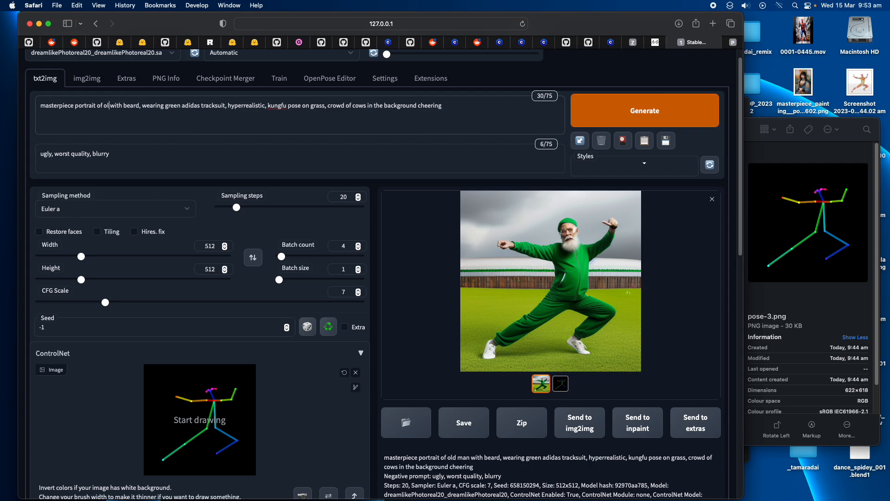
{"action": "key", "text": "BackSpace"}
{"action": "key", "text": "BackSpace"}
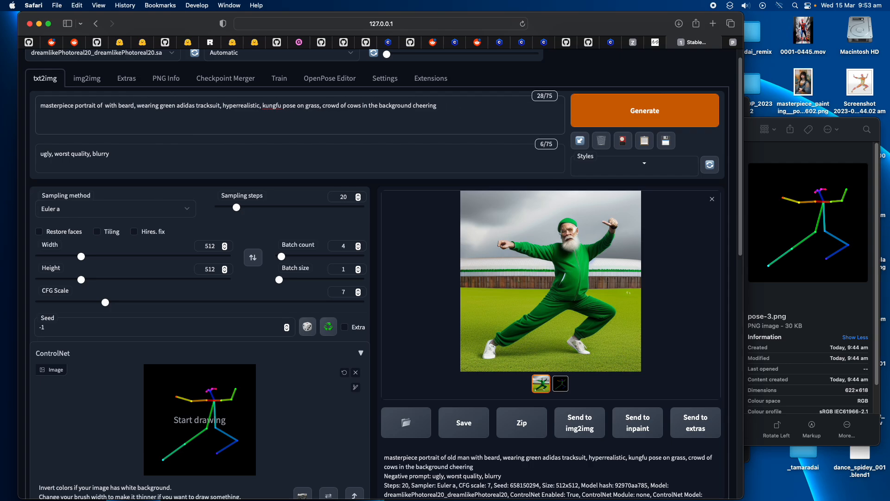
{"action": "type", "text": "cyborg robot"}
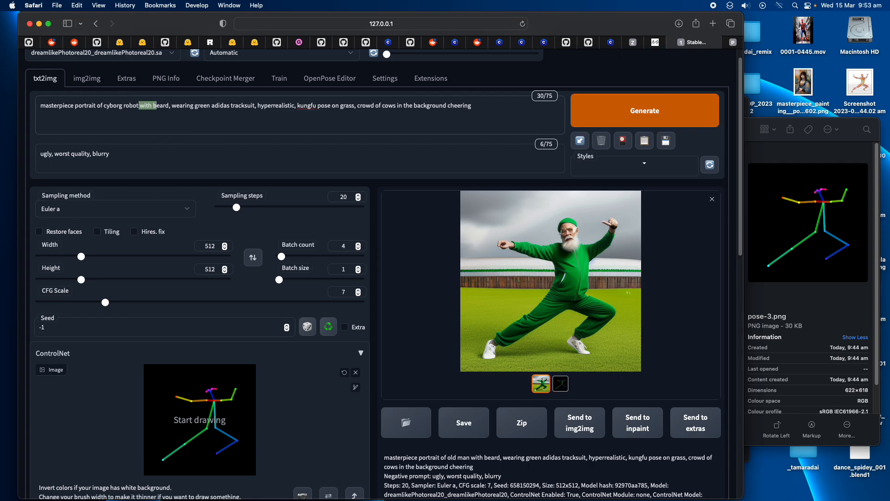
- Replace "with beard" in the prompt with "wearing a hat"
{"action": "key", "text": "shift+Right"}
{"action": "key", "text": "shift+Right"}
{"action": "key", "text": "shift+Right"}
{"action": "key", "text": "shift+Right"}
{"action": "type", "text": "wearing a"}
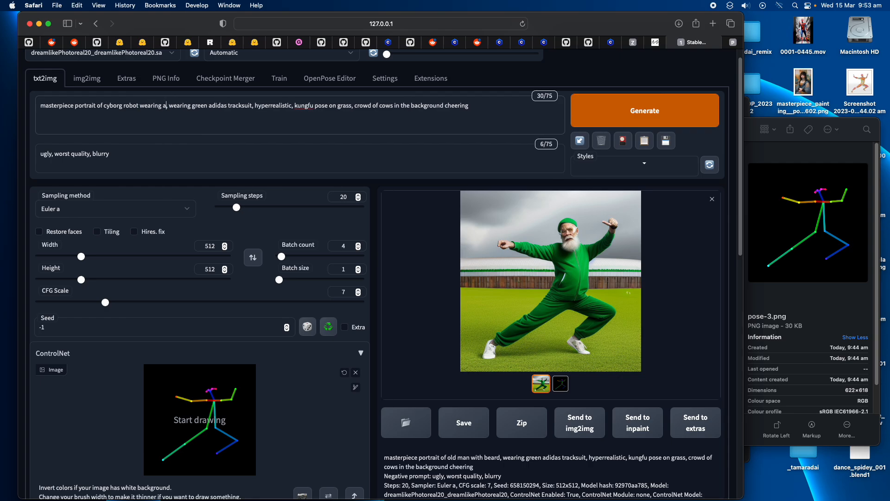
{"action": "type", "text": " hat"}
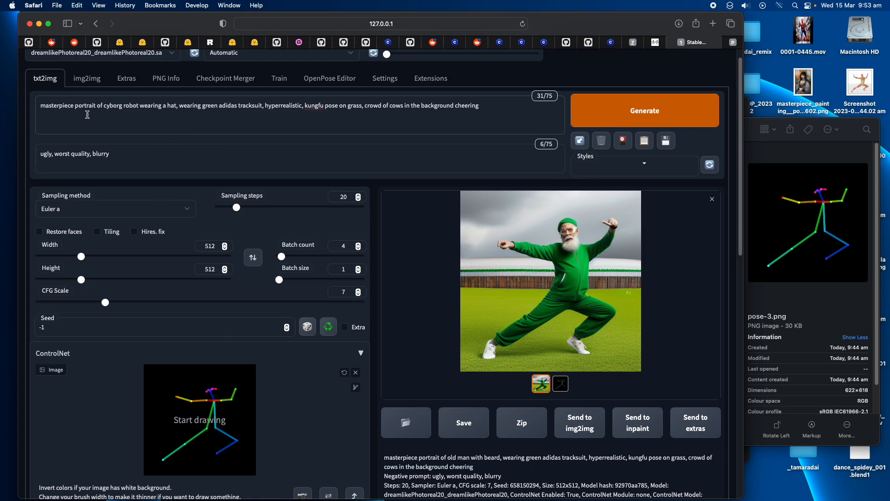
- Insert "intricate details" between "cyborg" and "robot" in the prompt and generate the batch of images
{"action": "left_click", "coordinate": [123, 108]}
{"action": "type", "text": "intraicate"}
{"action": "key", "text": "BackSpace"}
{"action": "key", "text": "BackSpace"}
{"action": "key", "text": "BackSpace"}
{"action": "key", "text": "BackSpace"}
{"action": "key", "text": "BackSpace"}
{"action": "key", "text": "BackSpace"}
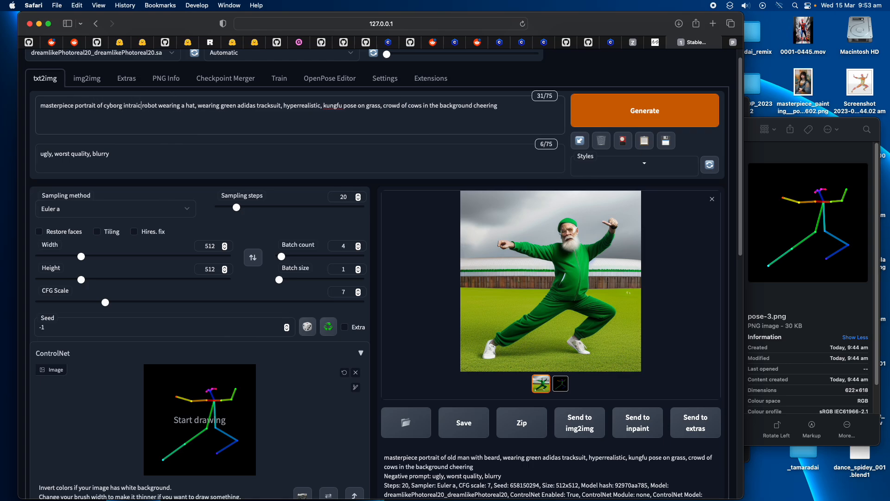
{"action": "type", "text": "icate details"}
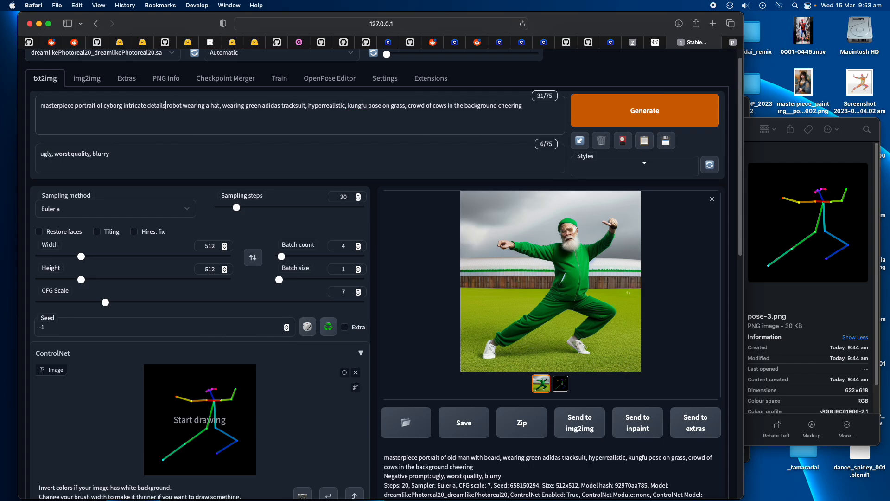
{"action": "left_click", "coordinate": [608, 124]}
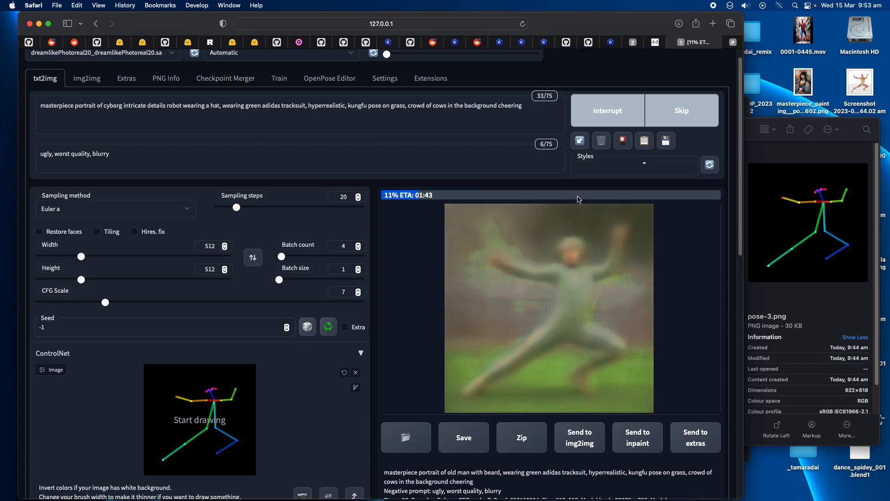
- Narrow the browser window slightly and switch to the Blender scene with the OpenPose rig
{"action": "left_click_drag", "start_coordinate": [744, 13], "coordinate": [735, 13]}
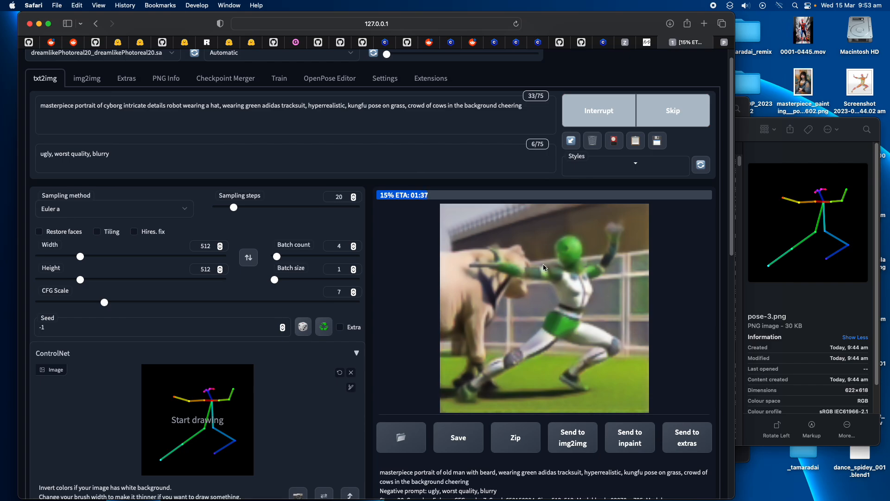
{"action": "scroll", "coordinate": [544, 267], "scroll_direction": "up", "scroll_amount": 2}
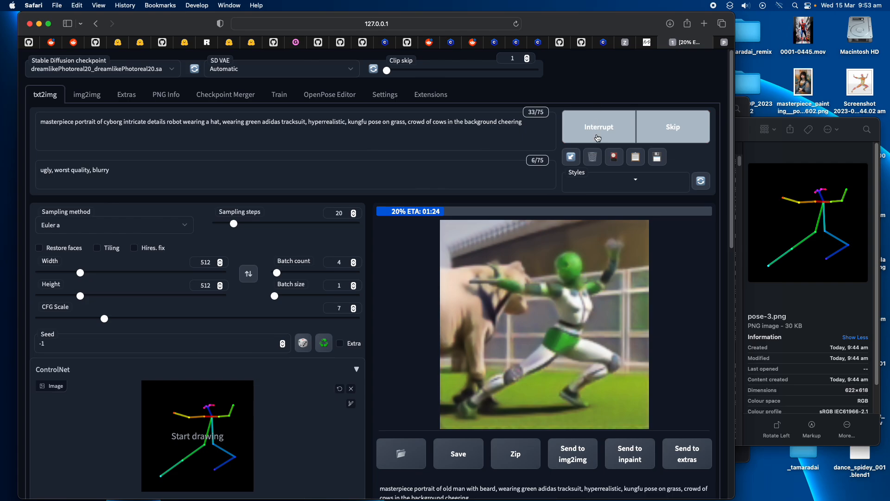
{"action": "key", "text": "ctrl+Right"}
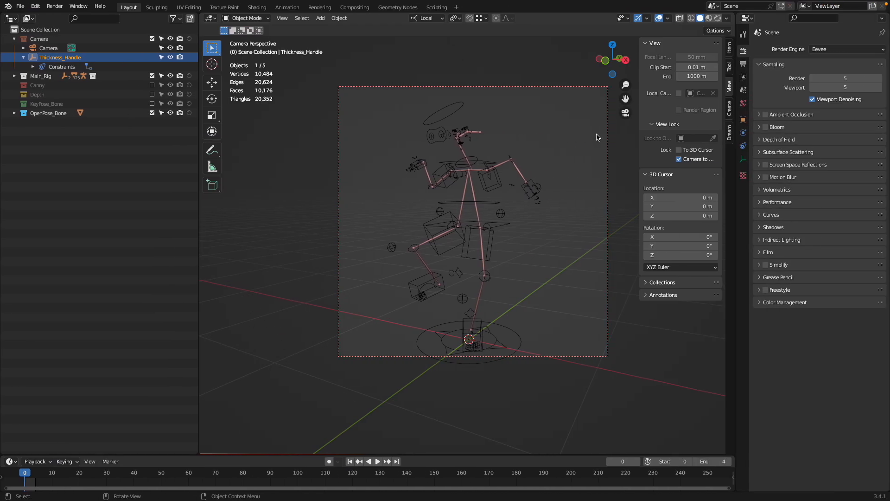
- Turn the camera view to face the OpenPose rig from the front and put the rig into Pose Mode with no bones selected
{"action": "left_click_drag", "start_coordinate": [535, 180], "coordinate": [575, 176]}
{"action": "left_click_drag", "start_coordinate": [471, 185], "coordinate": [469, 194]}
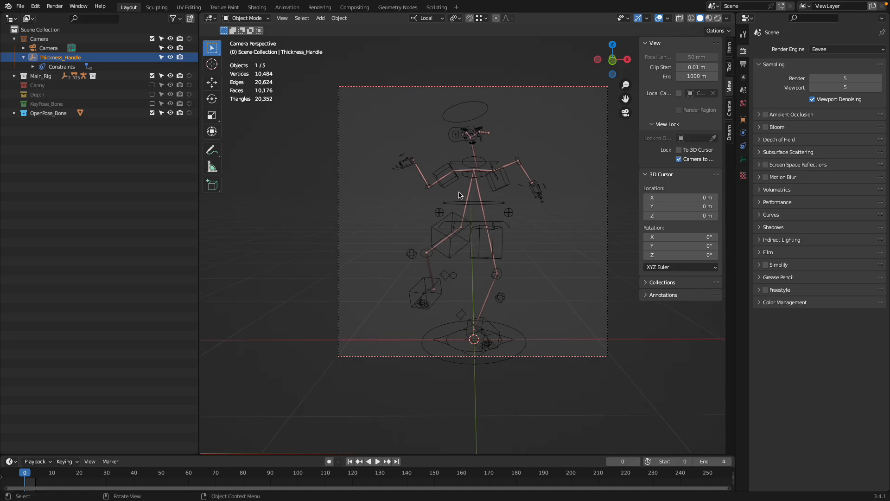
{"action": "key", "text": "ctrl+Left"}
{"action": "left_click", "coordinate": [492, 152]}
{"action": "left_click", "coordinate": [495, 162]}
{"action": "key", "text": "ctrl+Tab"}
{"action": "mouse_move", "coordinate": [497, 162]}
{"action": "left_mouse_down"}
{"action": "mouse_move", "coordinate": [572, 171]}
{"action": "mouse_move", "coordinate": [500, 160]}
{"action": "left_mouse_up"}
{"action": "left_click", "coordinate": [516, 96]}
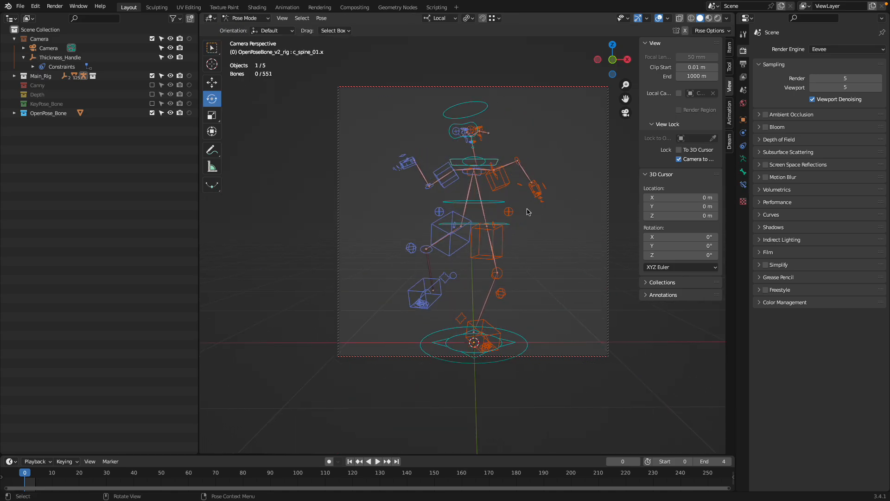
- Switch back to the Stable Diffusion browser window, widen it slightly and examine each generated cyborg robot image at full preview size
{"action": "key", "text": "ctrl+Left"}
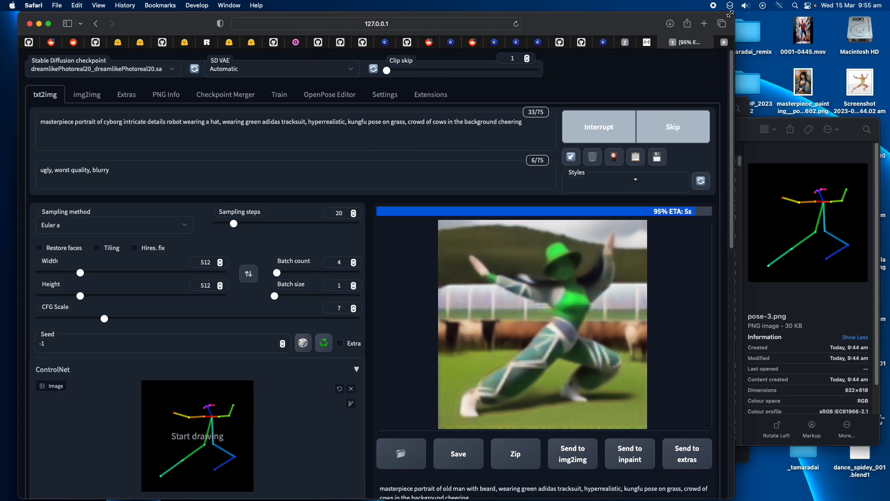
{"action": "left_click_drag", "start_coordinate": [735, 13], "coordinate": [756, 8]}
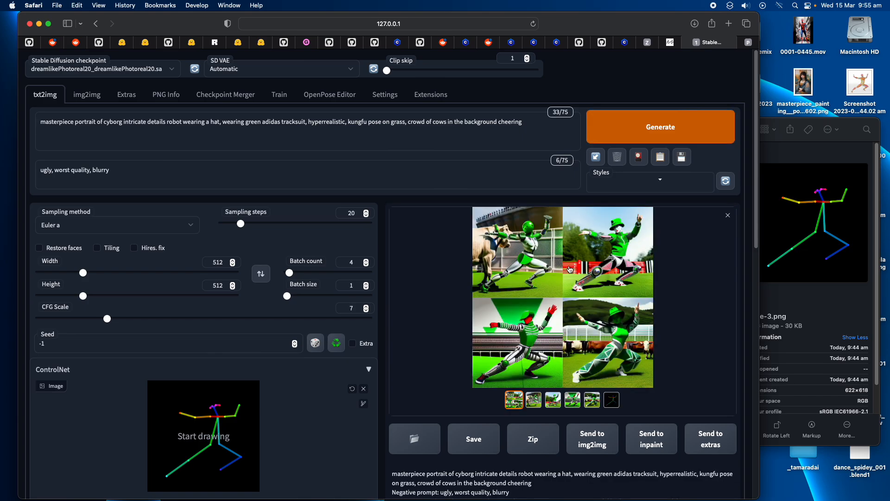
{"action": "left_click", "coordinate": [553, 399]}
{"action": "left_click", "coordinate": [534, 400]}
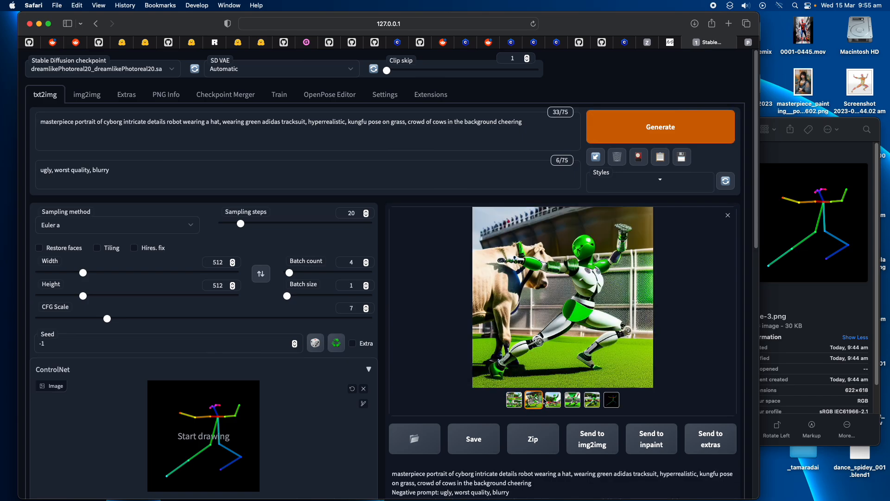
{"action": "left_click", "coordinate": [554, 401]}
{"action": "left_click", "coordinate": [574, 401]}
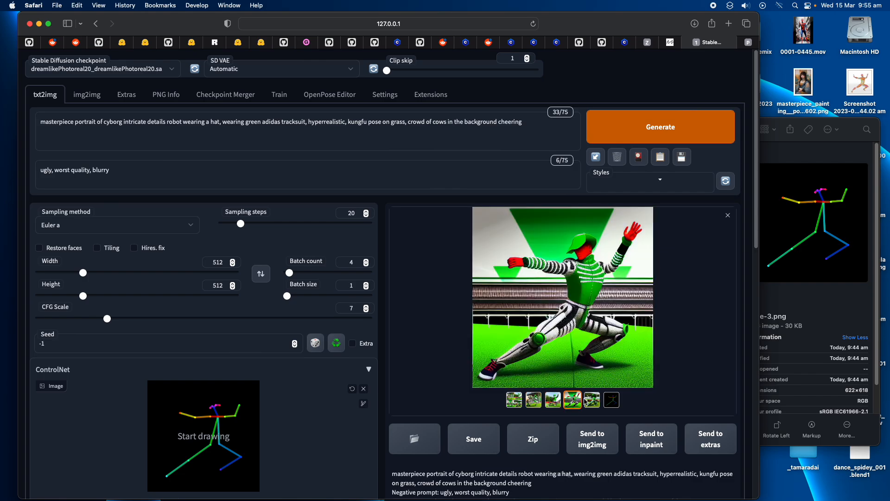
{"action": "left_click", "coordinate": [588, 400]}
{"action": "left_click", "coordinate": [553, 401]}
{"action": "left_click", "coordinate": [534, 400]}
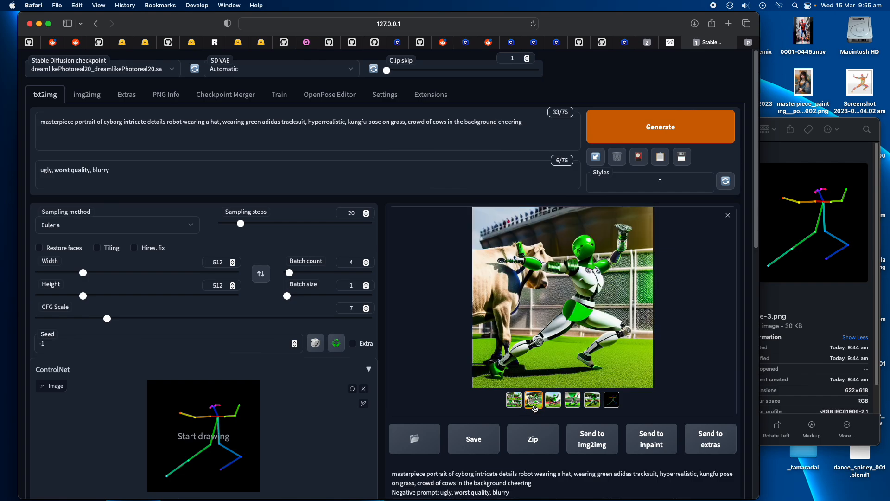
{"action": "left_click", "coordinate": [553, 399]}
{"action": "left_click", "coordinate": [573, 399]}
{"action": "left_click", "coordinate": [592, 400]}
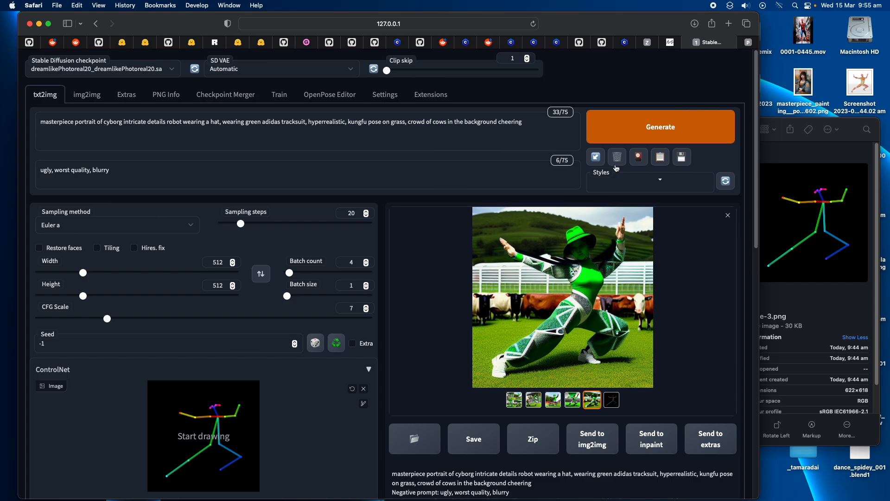
- Narrow the browser window, switch to the Draw Things app and set the image size to 512x512
{"action": "left_click_drag", "start_coordinate": [758, 15], "coordinate": [724, 16]}
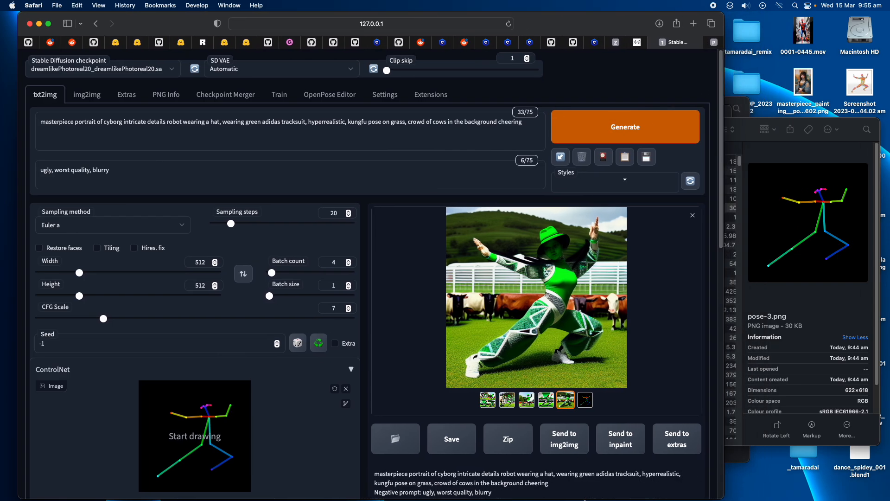
{"action": "mouse_move", "coordinate": [585, 499]}
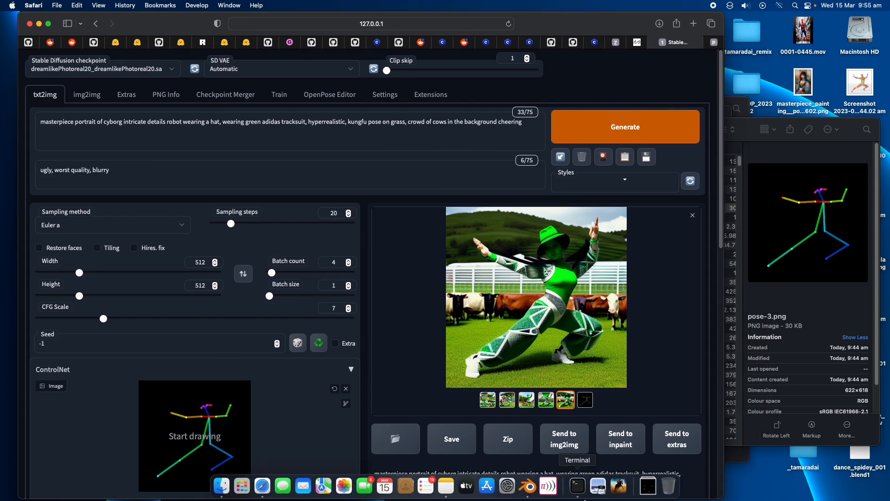
{"action": "left_click", "coordinate": [619, 486]}
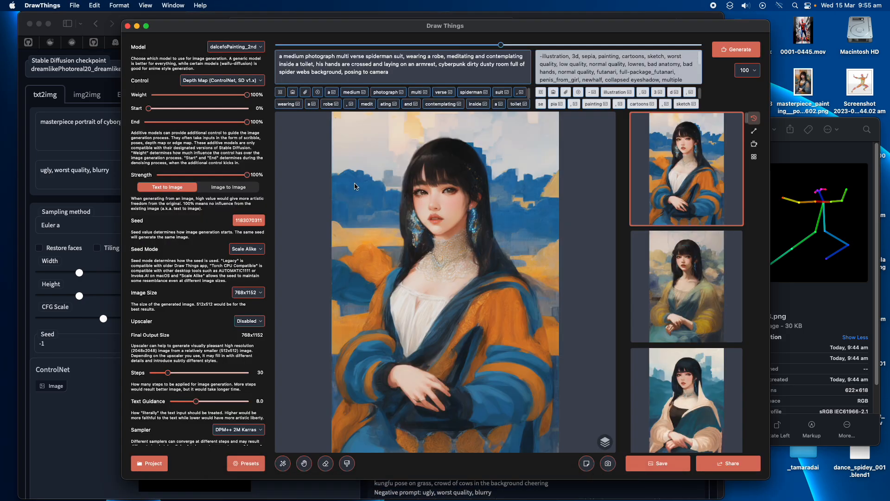
{"action": "left_click", "coordinate": [256, 291]}
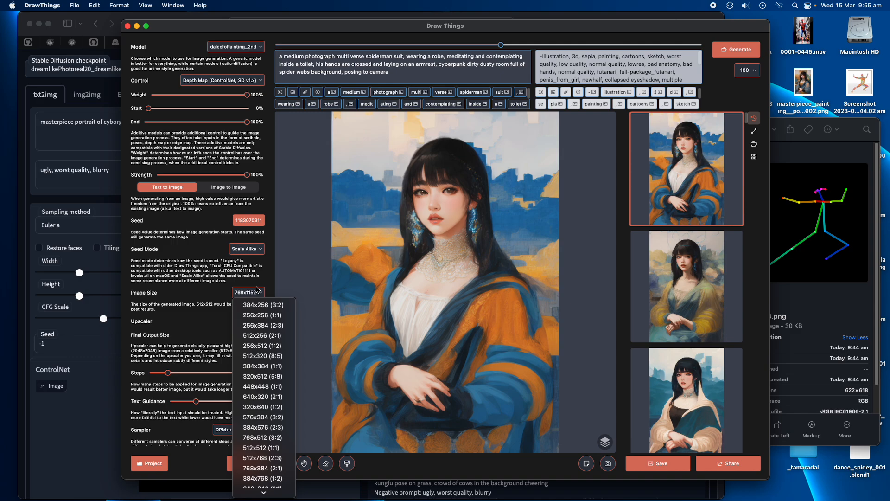
{"action": "left_click", "coordinate": [350, 301]}
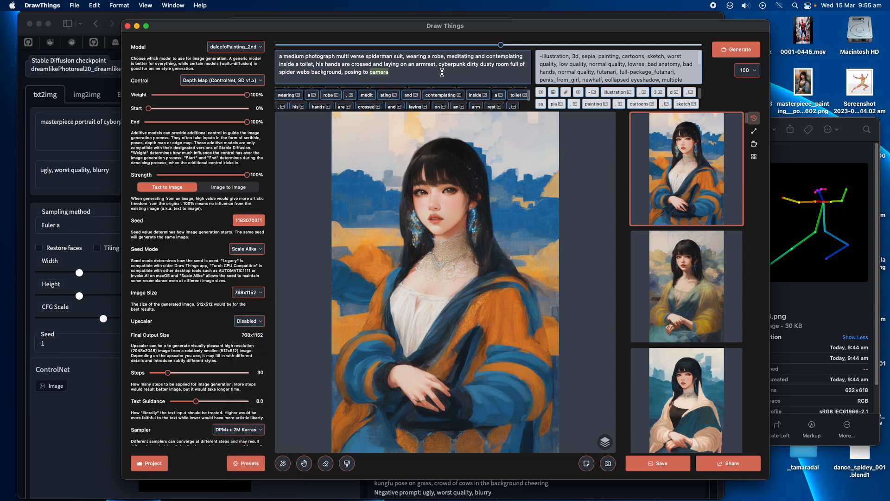
{"action": "key", "text": "super+a"}
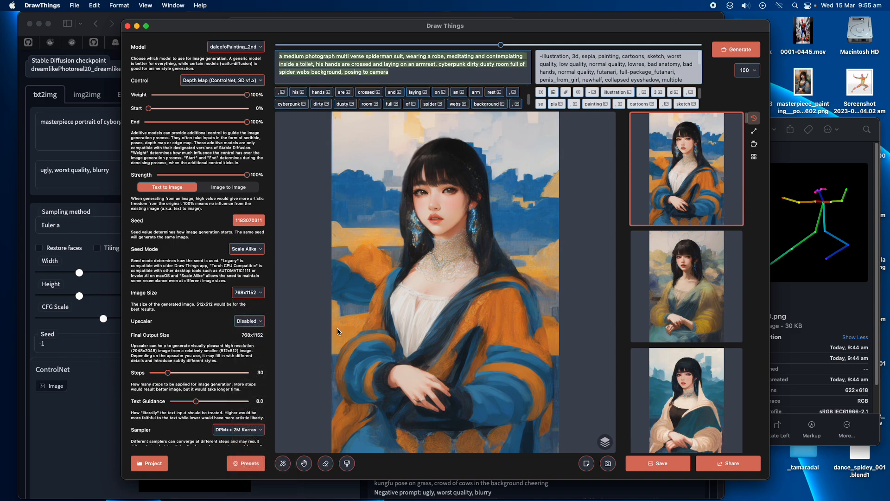
{"action": "left_click", "coordinate": [252, 293]}
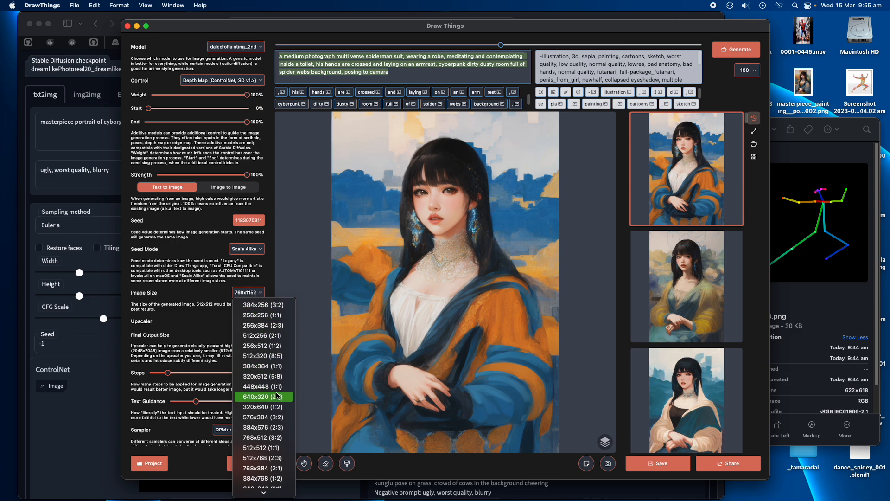
{"action": "scroll", "coordinate": [276, 396], "scroll_direction": "down", "scroll_amount": 2}
{"action": "left_click", "coordinate": [274, 428]}
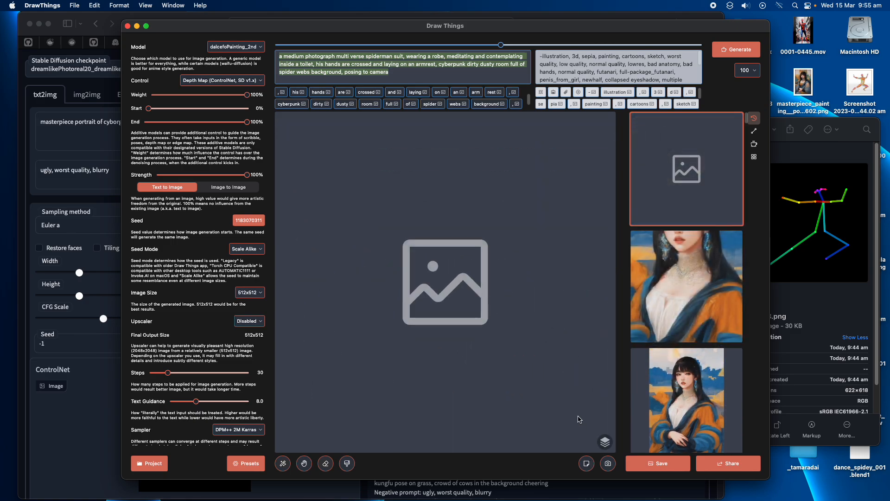
- Show the Pose layer on the canvas and try to load pose-3.png from the Downloads folder as the pose
{"action": "left_click", "coordinate": [605, 441]}
{"action": "left_click", "coordinate": [624, 478]}
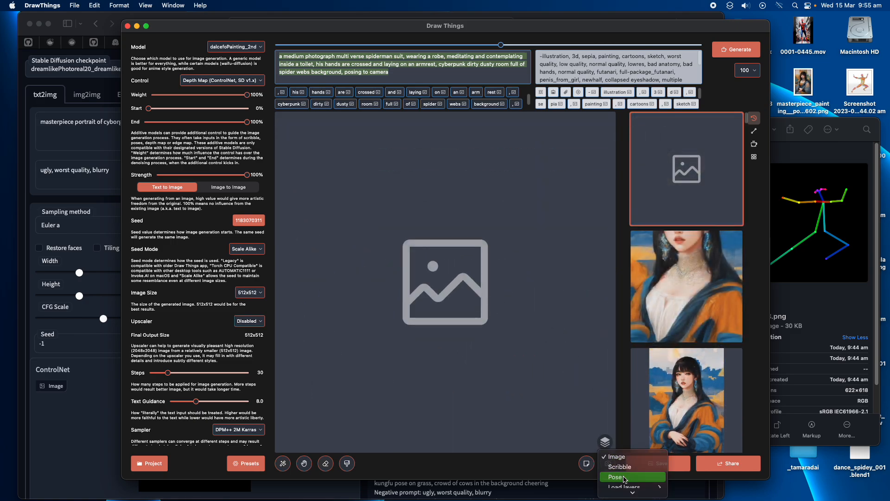
{"action": "left_click", "coordinate": [604, 444]}
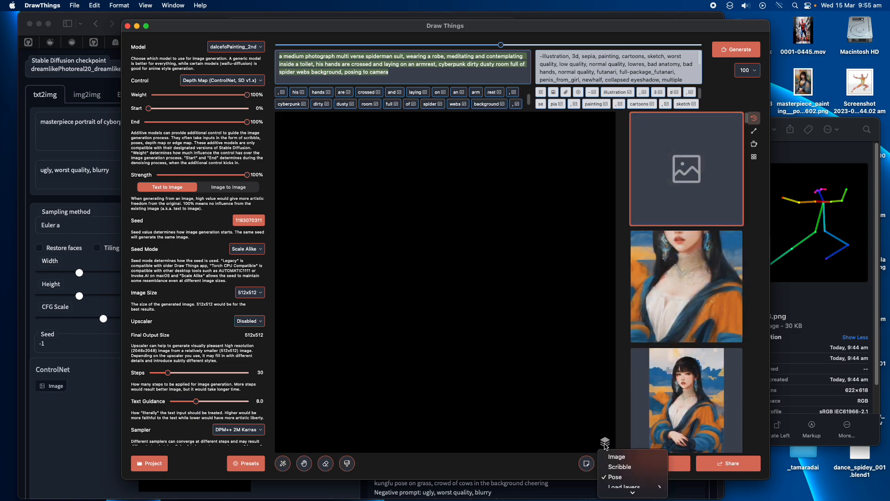
{"action": "mouse_move", "coordinate": [637, 482]}
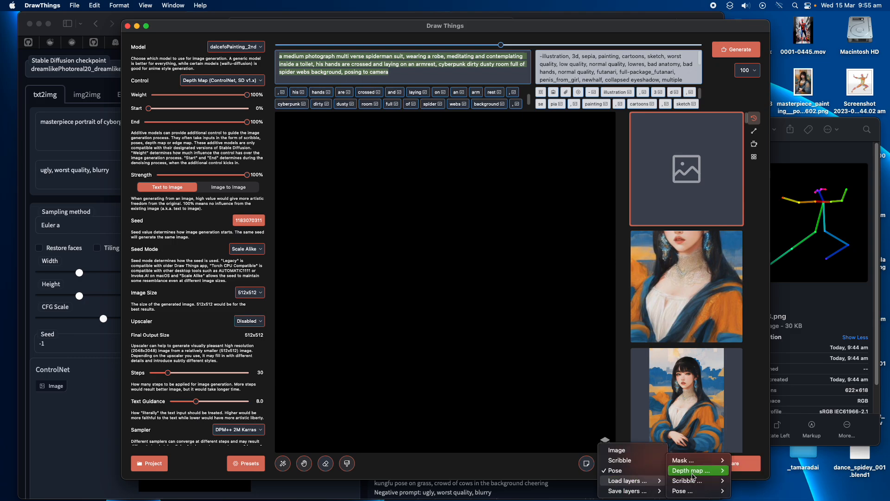
{"action": "mouse_move", "coordinate": [722, 491]}
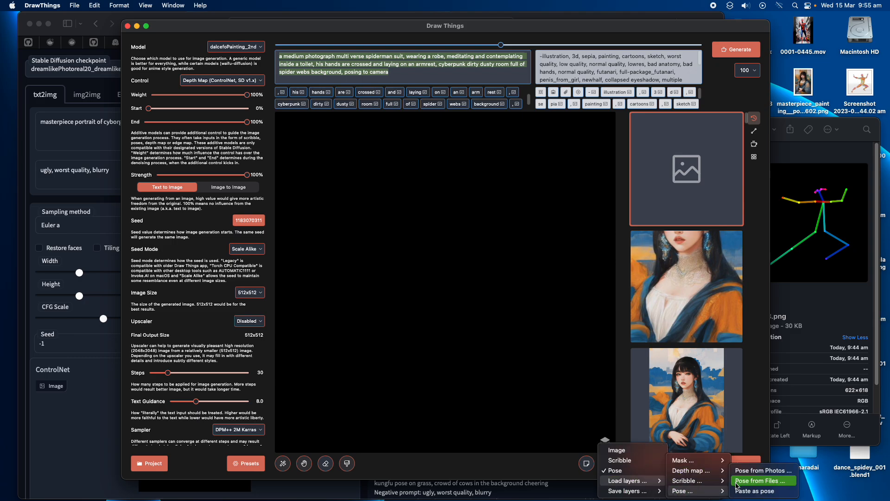
{"action": "left_click", "coordinate": [755, 481]}
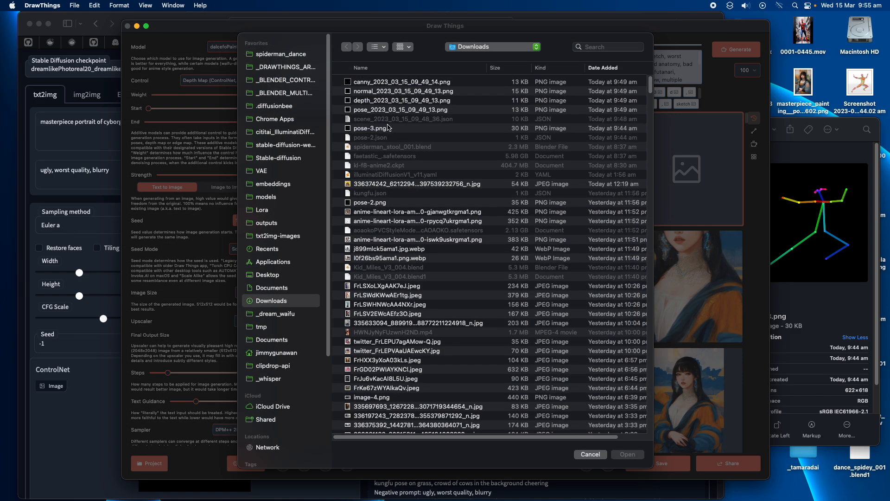
{"action": "left_click", "coordinate": [389, 128]}
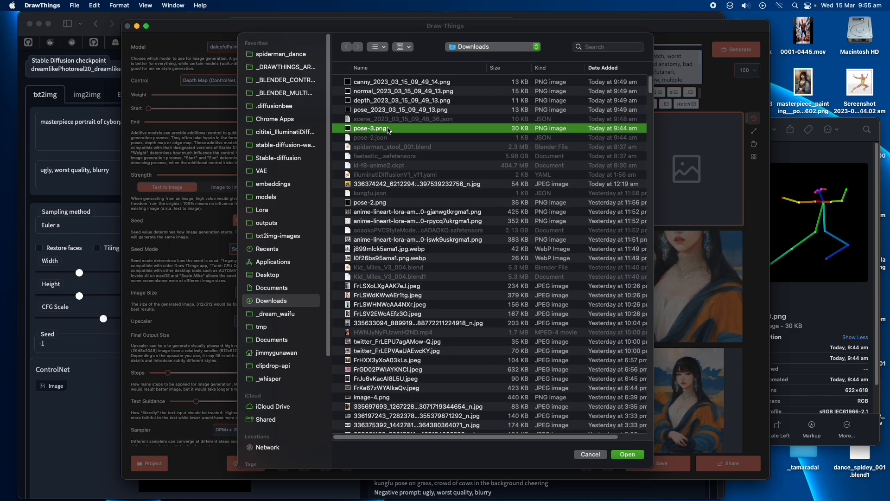
{"action": "key", "text": "space"}
{"action": "key", "text": "space"}
{"action": "left_click", "coordinate": [628, 454]}
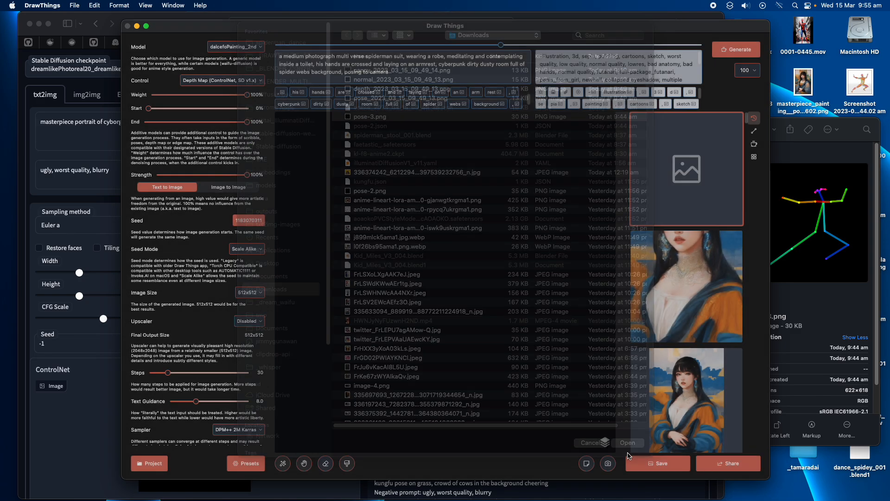
- Try again to load pose-3.png from files into the Pose layer
{"action": "left_click", "coordinate": [605, 442]}
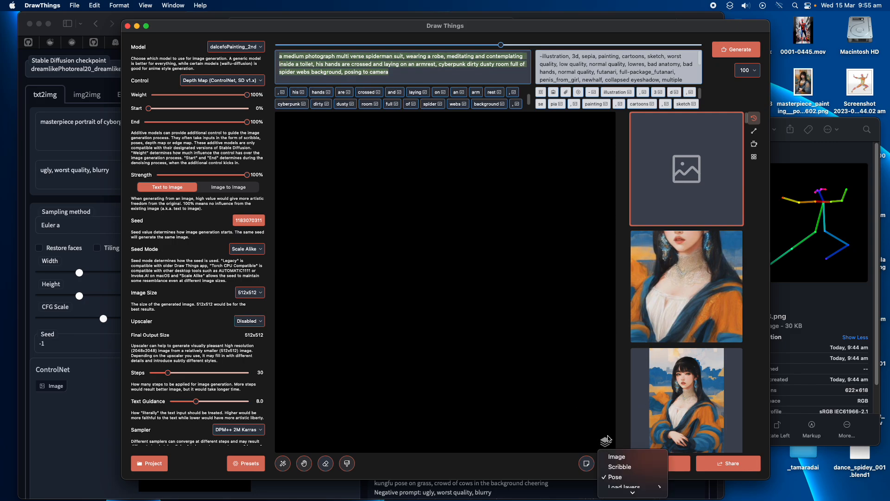
{"action": "left_click", "coordinate": [613, 475]}
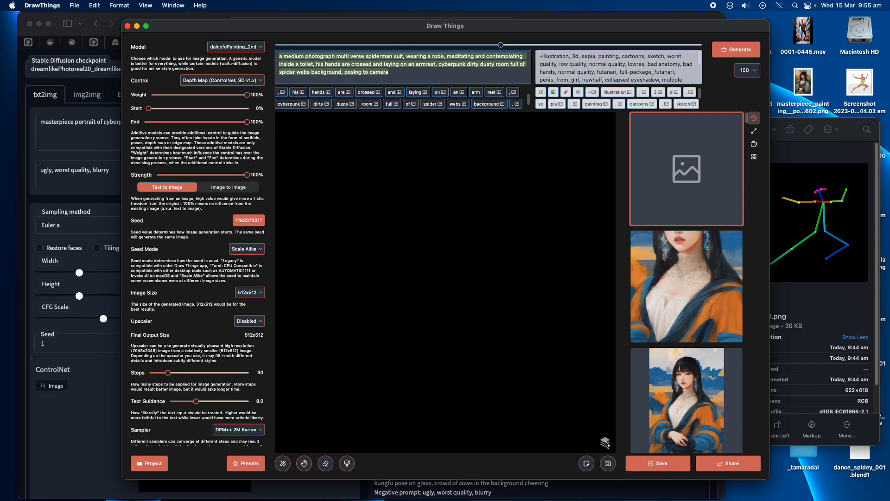
{"action": "left_click", "coordinate": [605, 442]}
{"action": "mouse_move", "coordinate": [640, 480]}
{"action": "mouse_move", "coordinate": [695, 490]}
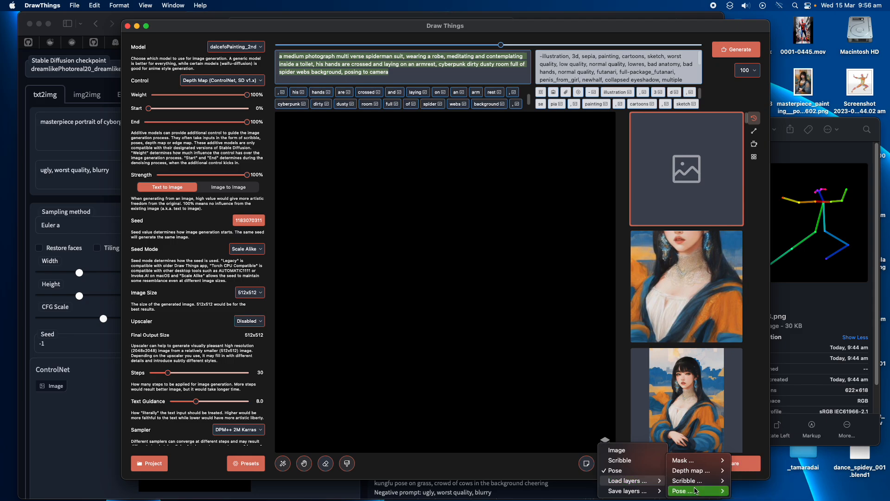
{"action": "left_click", "coordinate": [749, 480]}
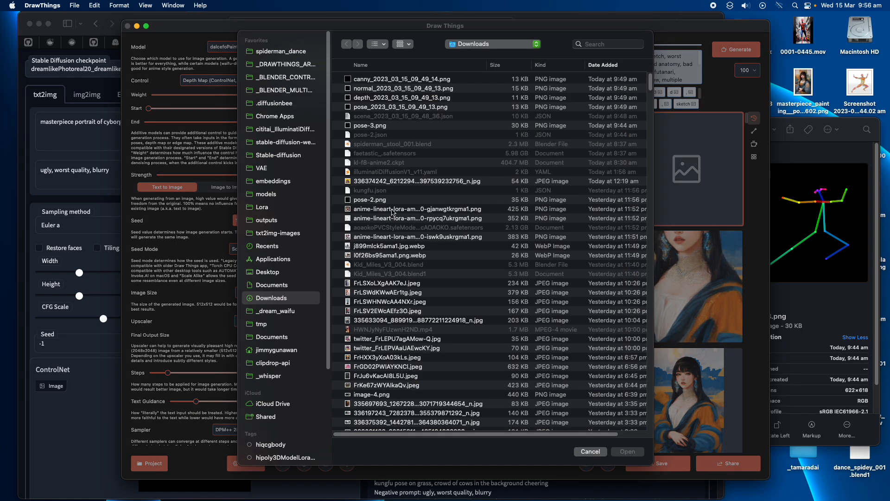
{"action": "double_click", "coordinate": [370, 129]}
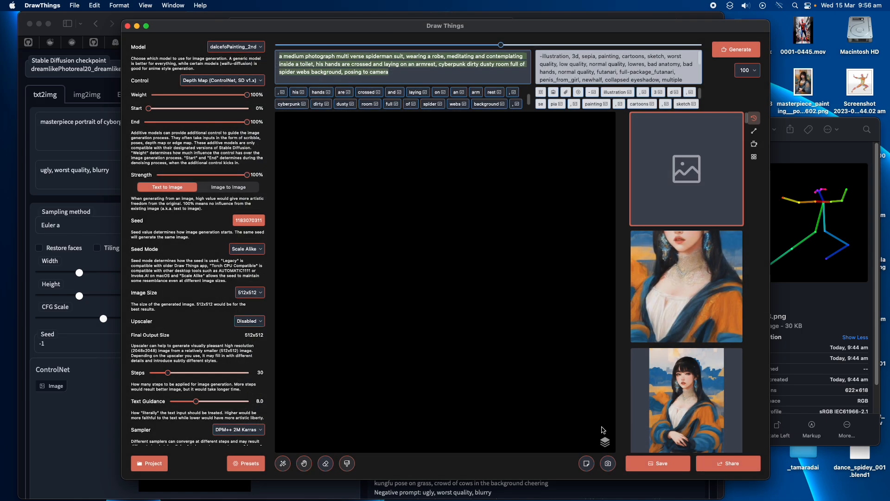
- Switch the canvas through the Scribble and Image layers and back to the Pose layer
{"action": "left_click", "coordinate": [605, 441]}
{"action": "left_click", "coordinate": [620, 466]}
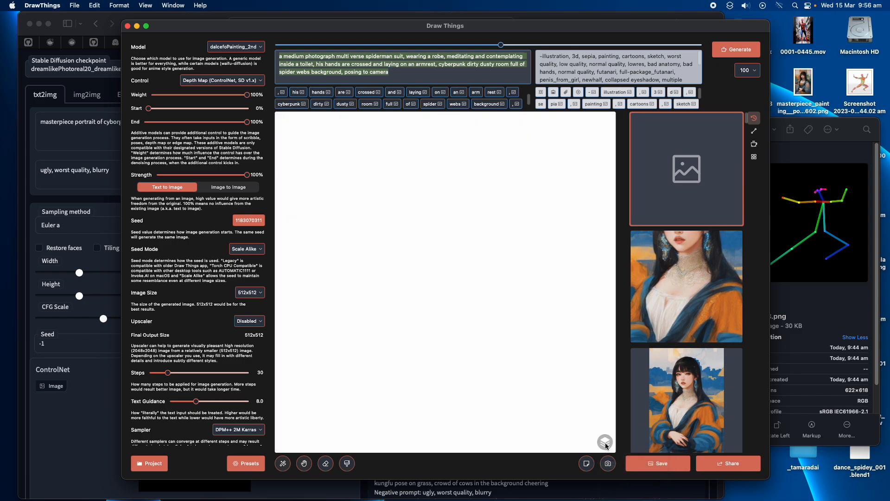
{"action": "left_click", "coordinate": [605, 441]}
{"action": "left_click", "coordinate": [615, 456]}
{"action": "left_click", "coordinate": [605, 441]}
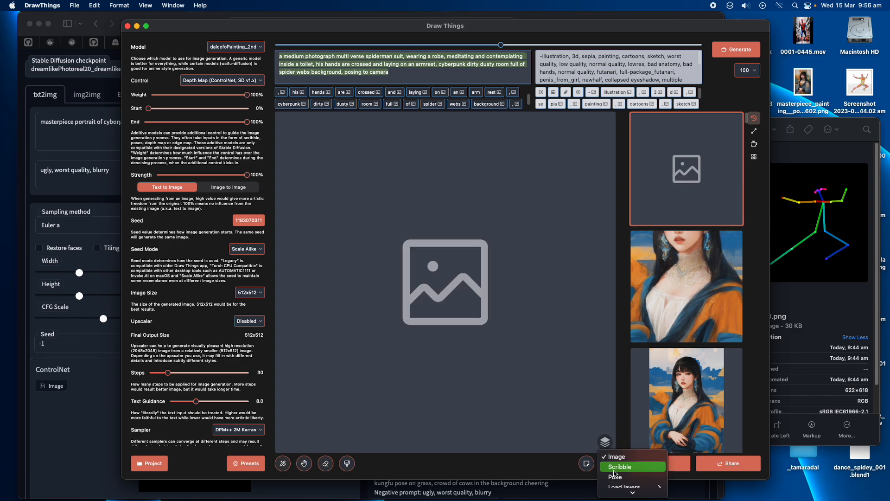
{"action": "left_click", "coordinate": [615, 476]}
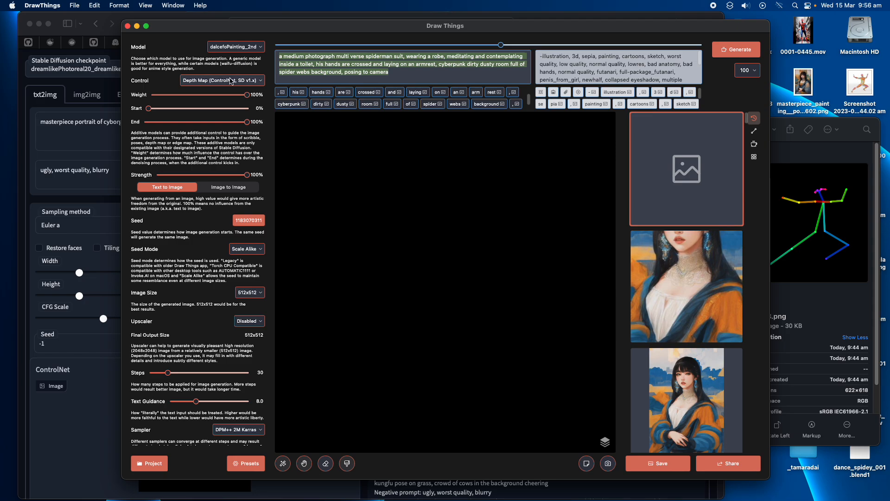
- Set Control to Pose (ControlNet, SD v1.x) and try to load pose_2023_03_15_09_49_13.png from Downloads as the pose
{"action": "left_click", "coordinate": [231, 80]}
{"action": "left_click", "coordinate": [234, 130]}
{"action": "left_click", "coordinate": [611, 441]}
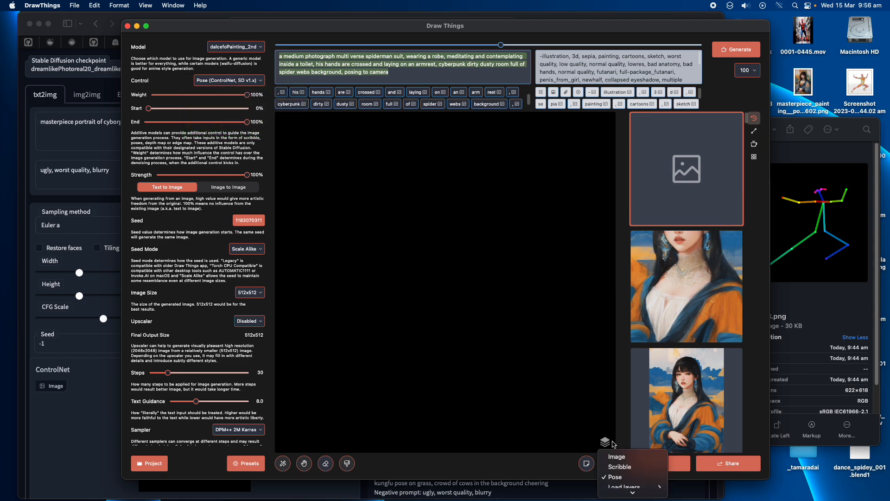
{"action": "mouse_move", "coordinate": [640, 483]}
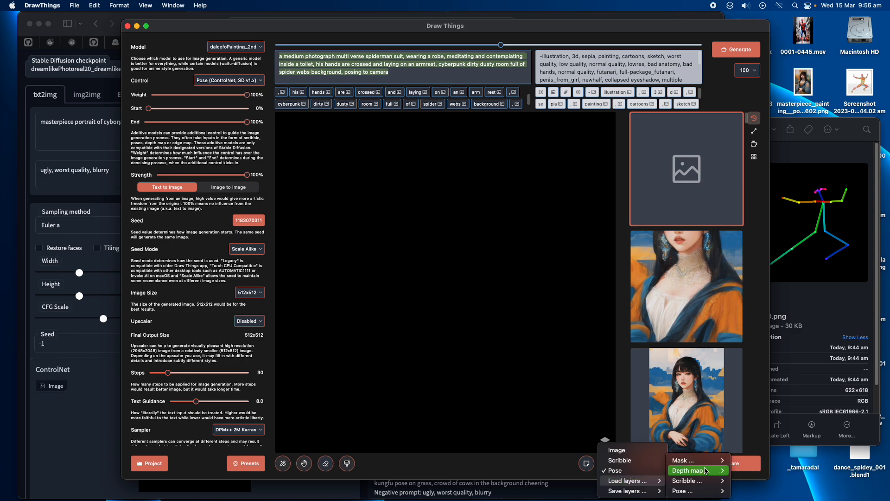
{"action": "mouse_move", "coordinate": [695, 491]}
{"action": "left_click", "coordinate": [760, 480]}
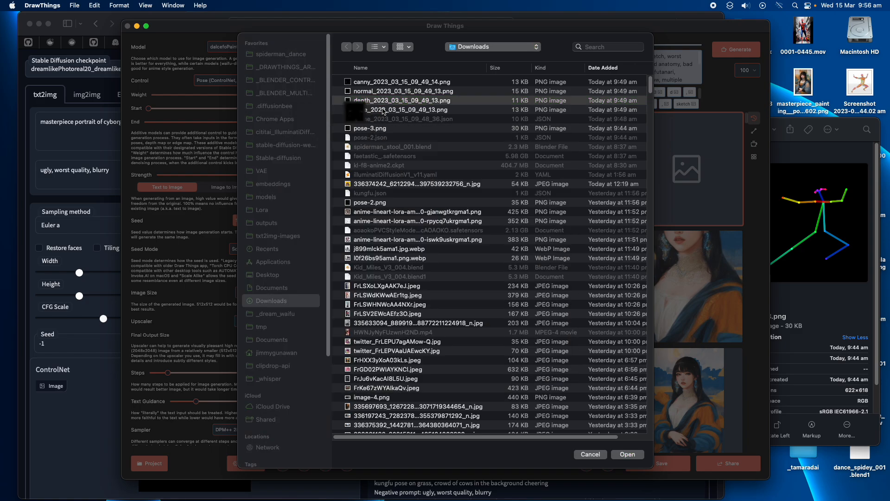
{"action": "double_click", "coordinate": [384, 109]}
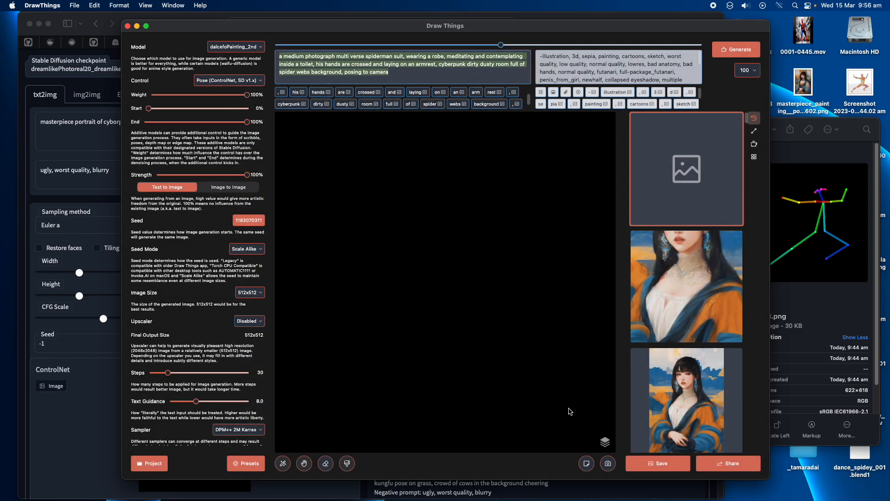
- Generate from the multi verse spiderman prompt with Pose (ControlNet, SD v1.x), and stop the batch after the first image
{"action": "left_click", "coordinate": [605, 442]}
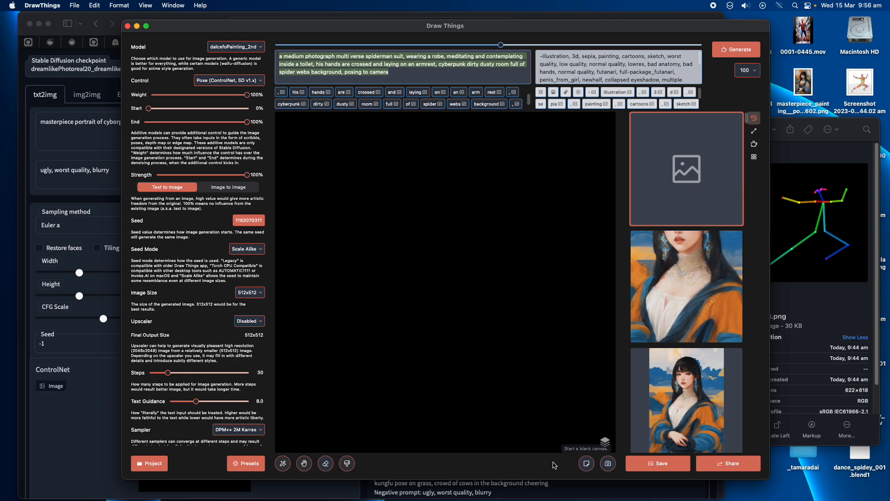
{"action": "left_click", "coordinate": [726, 54]}
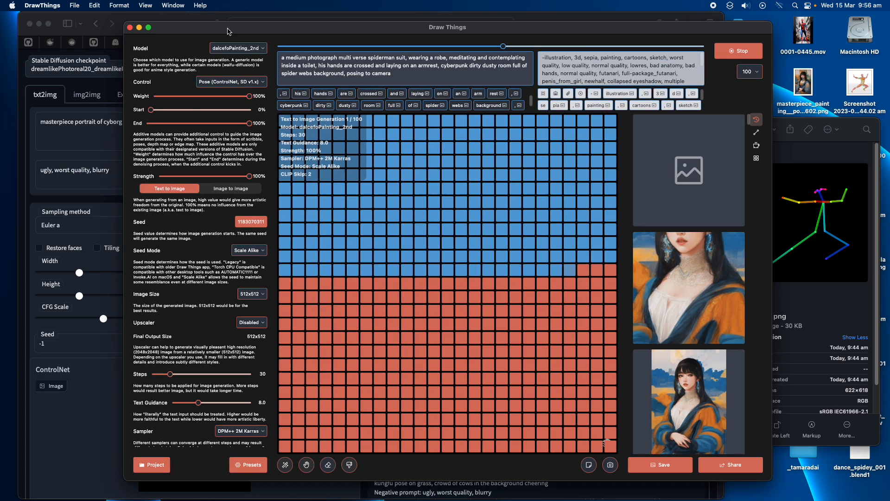
{"action": "mouse_move", "coordinate": [221, 25]}
{"action": "left_mouse_down"}
{"action": "mouse_move", "coordinate": [253, 180]}
{"action": "mouse_move", "coordinate": [226, 33]}
{"action": "left_mouse_up"}
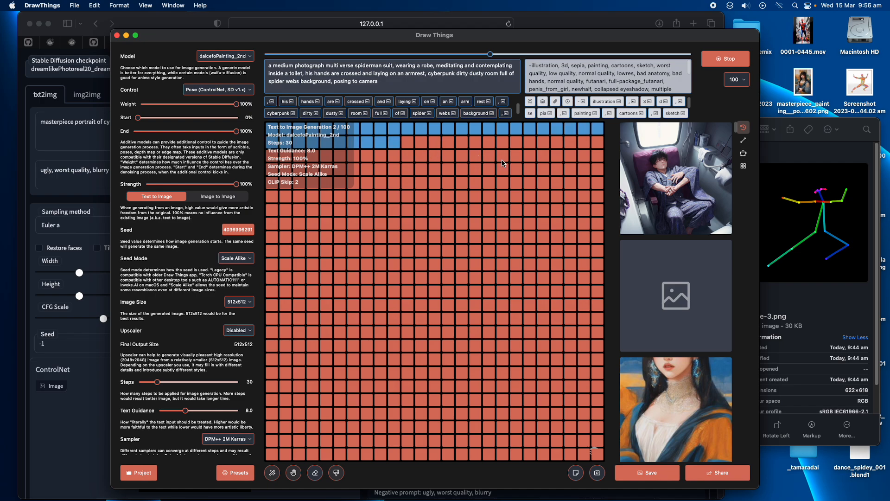
{"action": "left_click", "coordinate": [723, 59]}
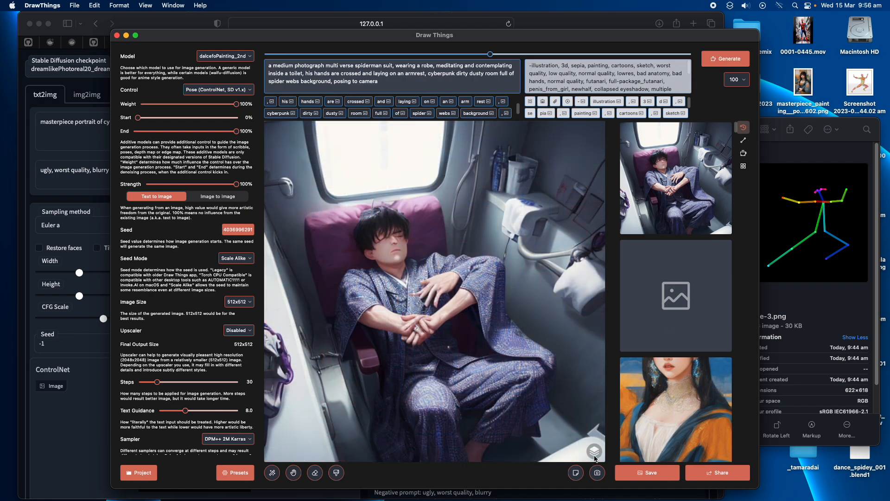
- Start a blank canvas and show its Pose layer
{"action": "left_click", "coordinate": [595, 458]}
{"action": "left_click", "coordinate": [612, 417]}
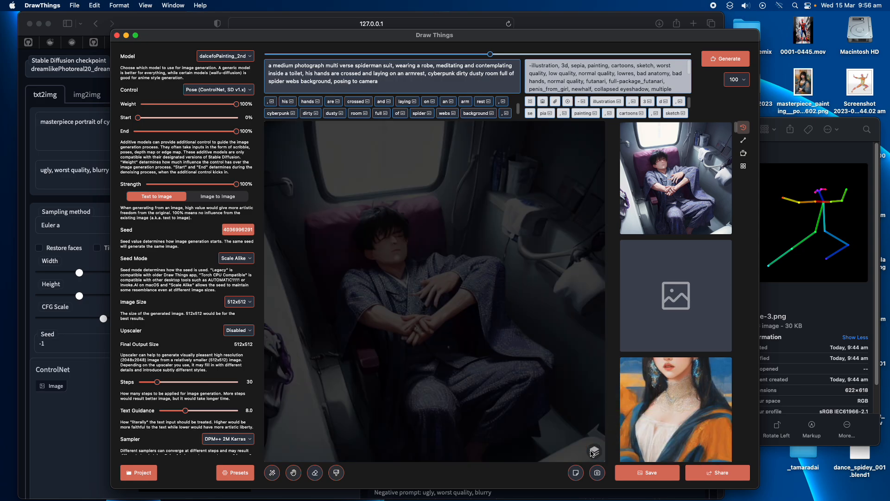
{"action": "left_click", "coordinate": [594, 452]}
{"action": "left_click", "coordinate": [576, 472]}
{"action": "left_click", "coordinate": [576, 473]}
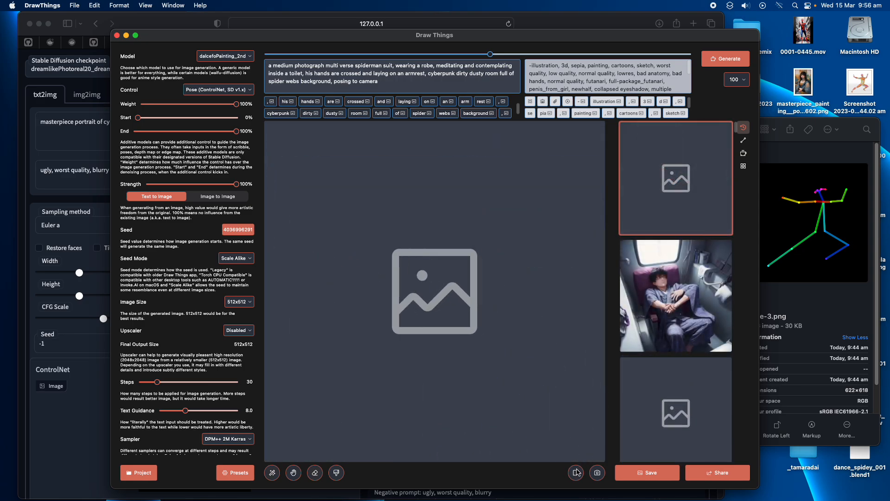
{"action": "left_click", "coordinate": [592, 454]}
{"action": "left_click", "coordinate": [607, 415]}
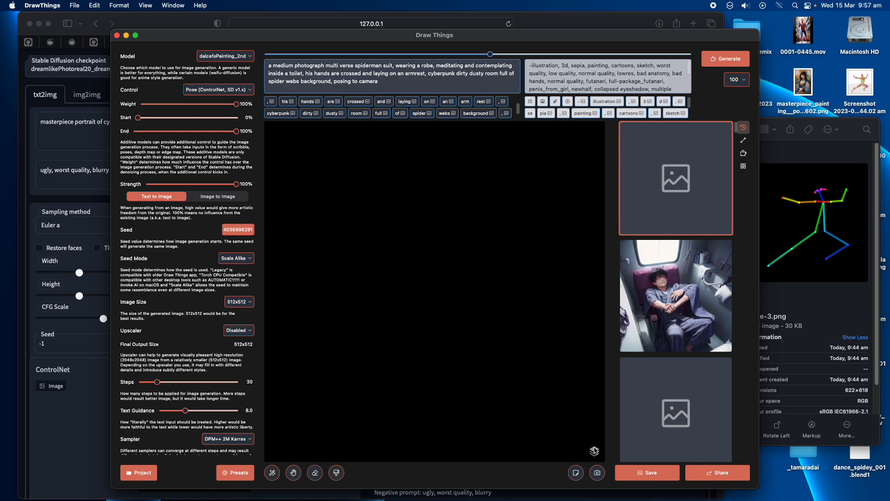
- Try to load pose-3.png from the Downloads folder as the pose on the new blank canvas
{"action": "left_click", "coordinate": [595, 451]}
{"action": "mouse_move", "coordinate": [623, 425]}
{"action": "mouse_move", "coordinate": [682, 456]}
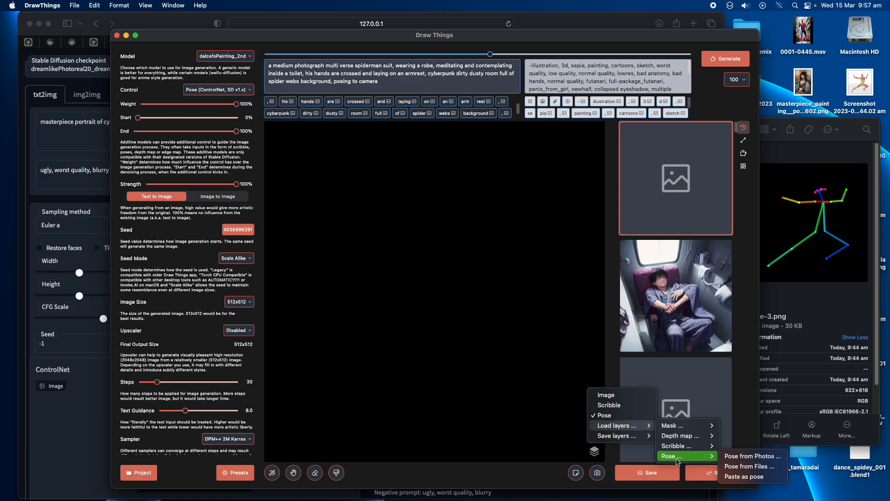
{"action": "left_click", "coordinate": [760, 468]}
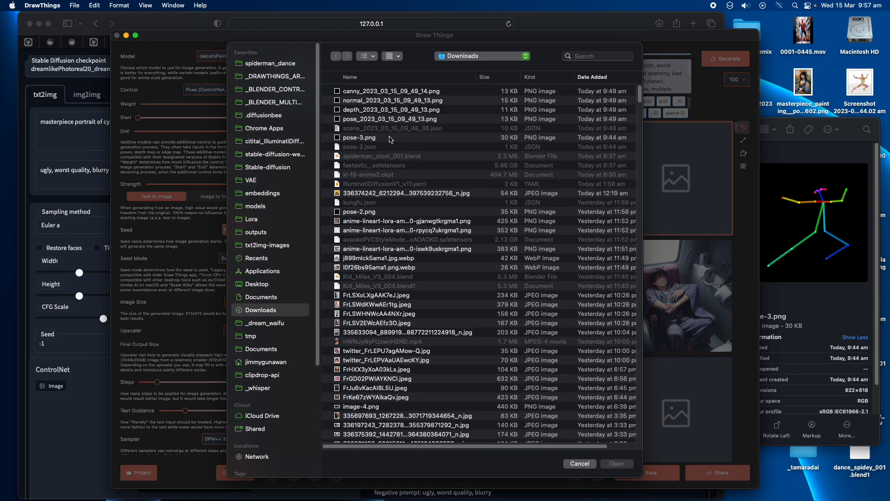
{"action": "left_click", "coordinate": [389, 139]}
{"action": "key", "text": "space"}
{"action": "key", "text": "space"}
{"action": "left_click", "coordinate": [611, 464]}
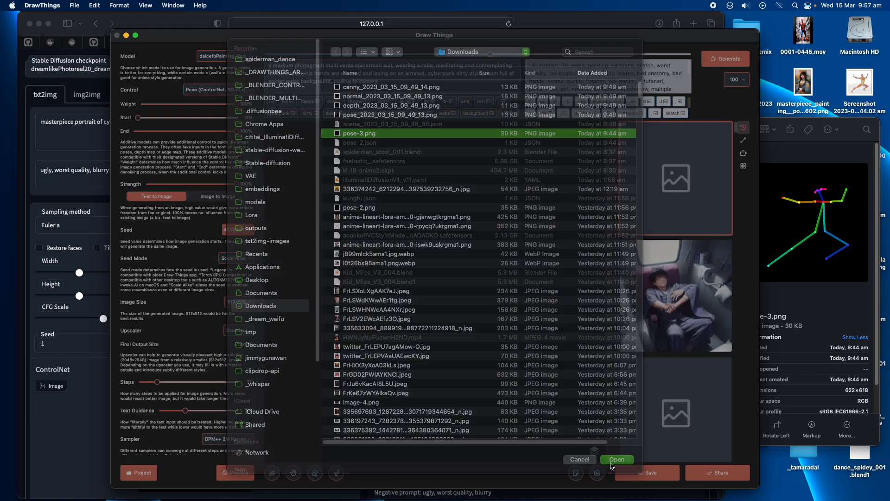
- Preview openposebone_001.png on the Desktop, and load Screenshot 2023-03-15 at 9.44.02 am from there as the pose
{"action": "left_click", "coordinate": [594, 452]}
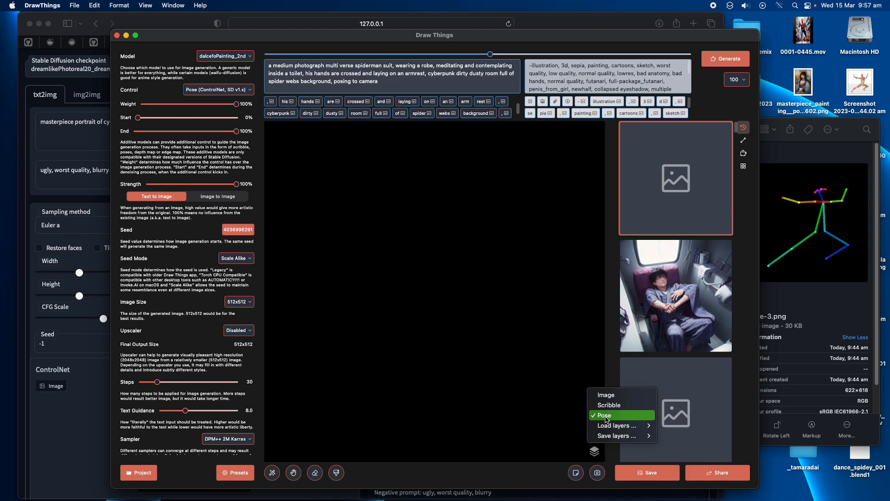
{"action": "mouse_move", "coordinate": [664, 426]}
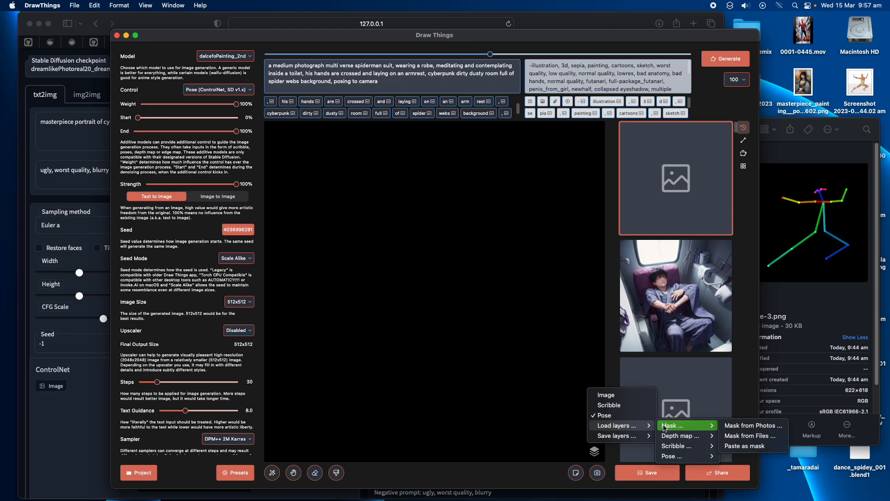
{"action": "mouse_move", "coordinate": [671, 453]}
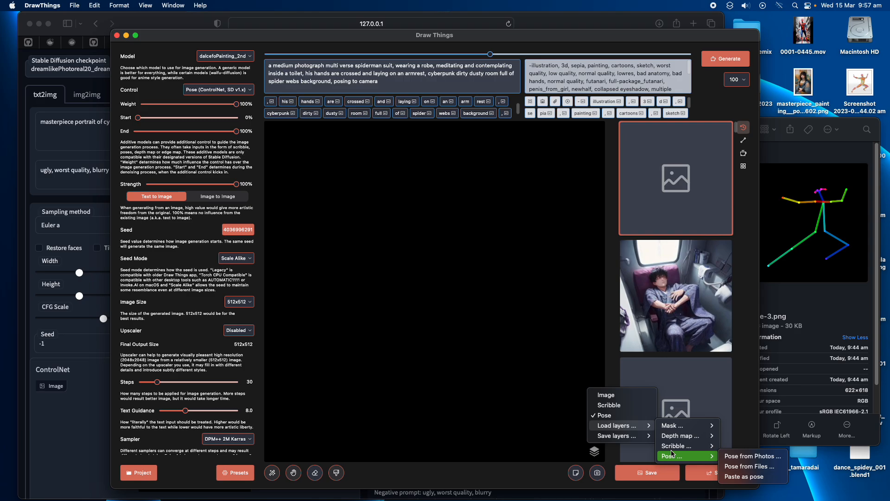
{"action": "left_click", "coordinate": [745, 466]}
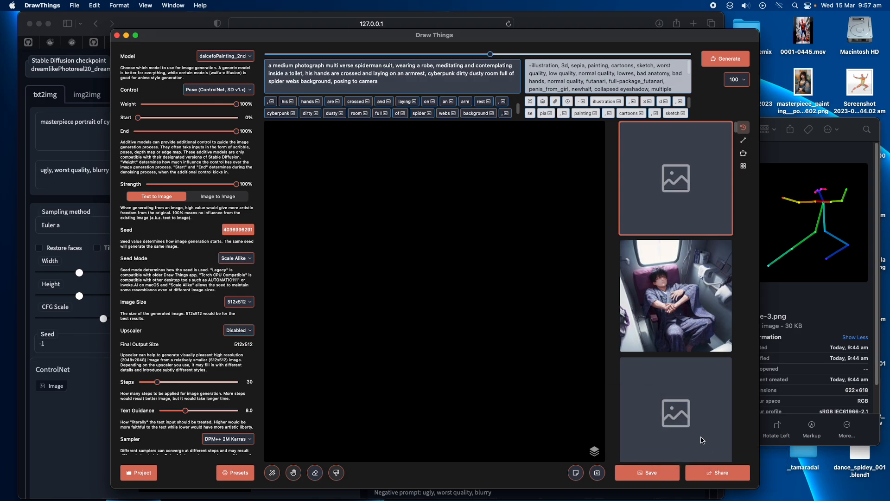
{"action": "left_click", "coordinate": [259, 284]}
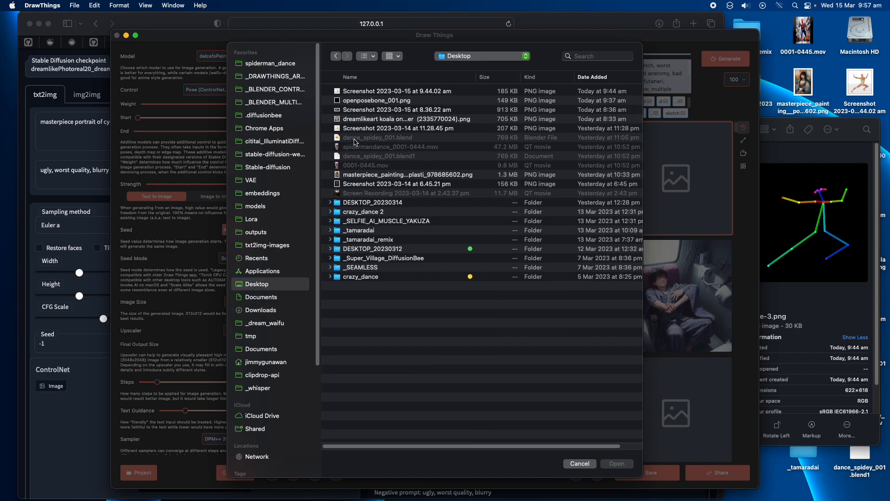
{"action": "left_click", "coordinate": [364, 101]}
{"action": "key", "text": "space"}
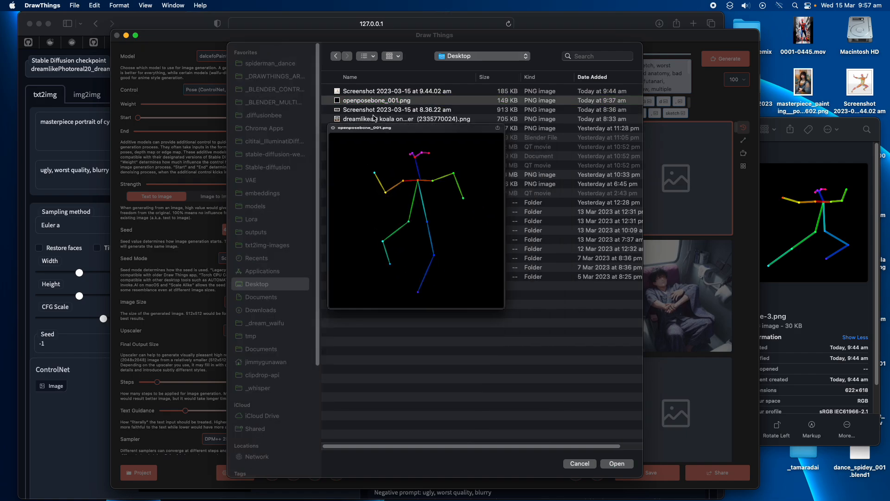
{"action": "key", "text": "space"}
{"action": "left_click", "coordinate": [380, 93]}
{"action": "key", "text": "space"}
{"action": "key", "text": "space"}
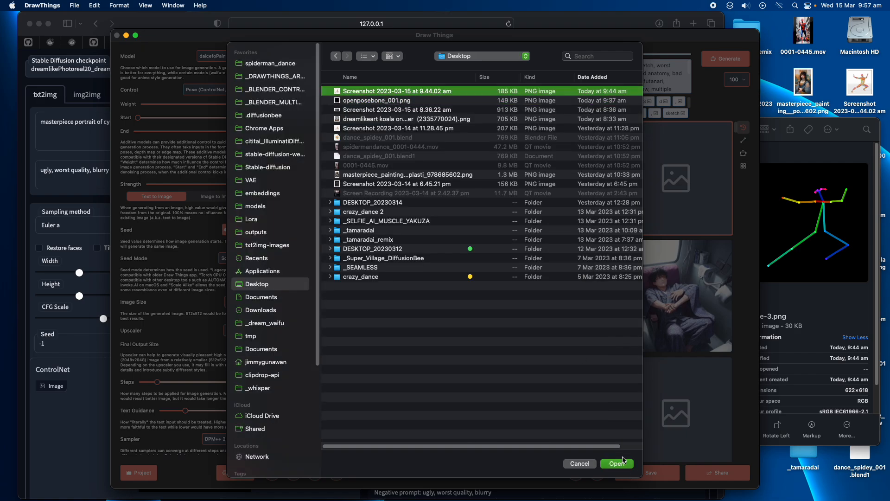
{"action": "left_click", "coordinate": [624, 466]}
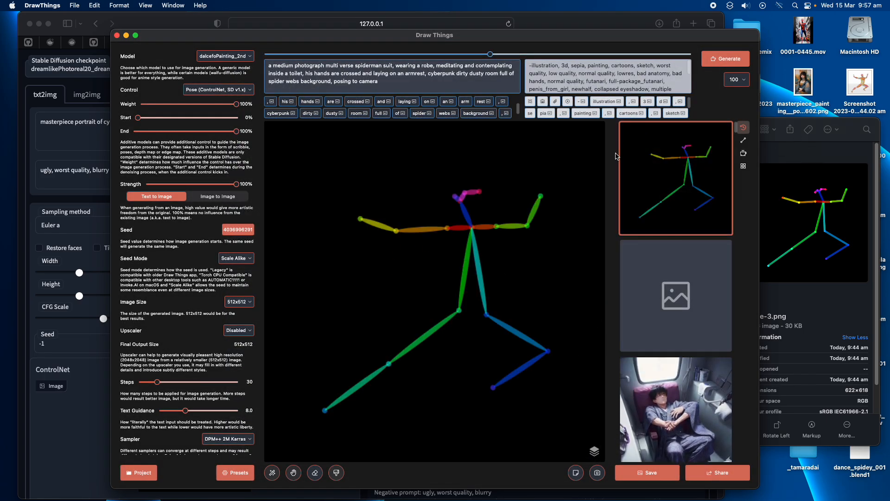
- Generate images from the spiderman prompt with the loaded pose, and read through the negative prompt
{"action": "left_click", "coordinate": [712, 59]}
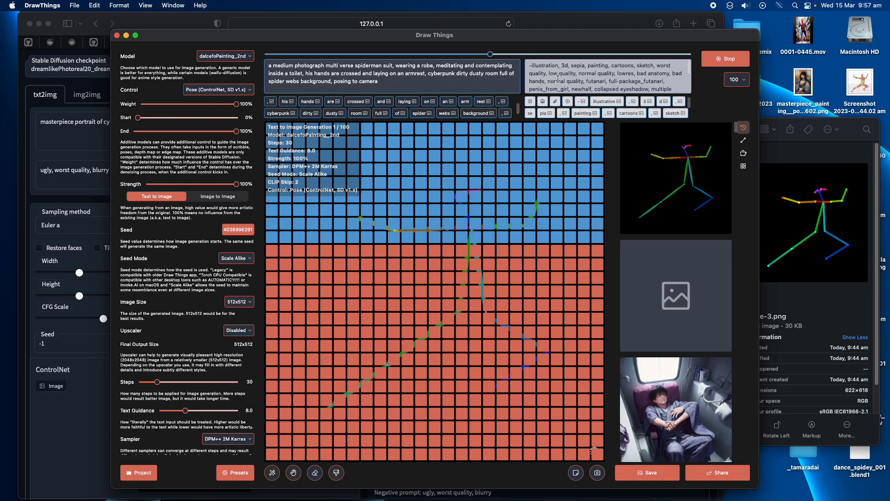
{"action": "scroll", "coordinate": [558, 79], "scroll_direction": "down", "scroll_amount": 5}
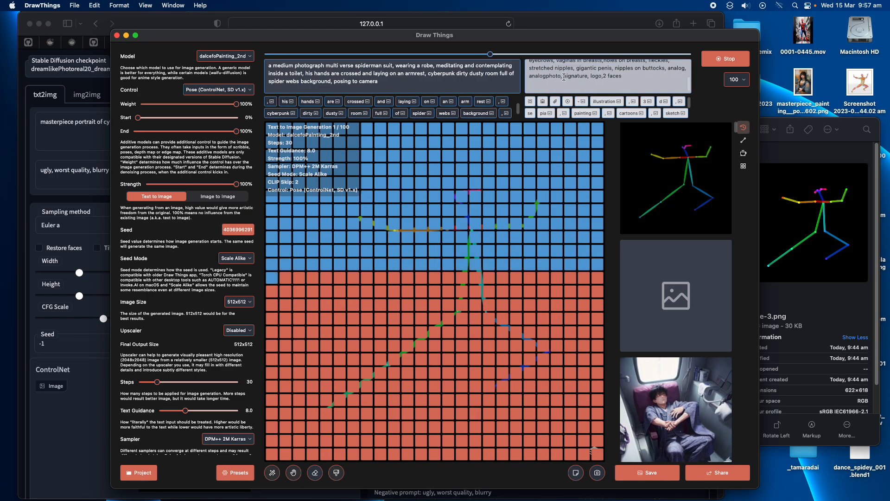
{"action": "scroll", "coordinate": [563, 78], "scroll_direction": "up", "scroll_amount": 5}
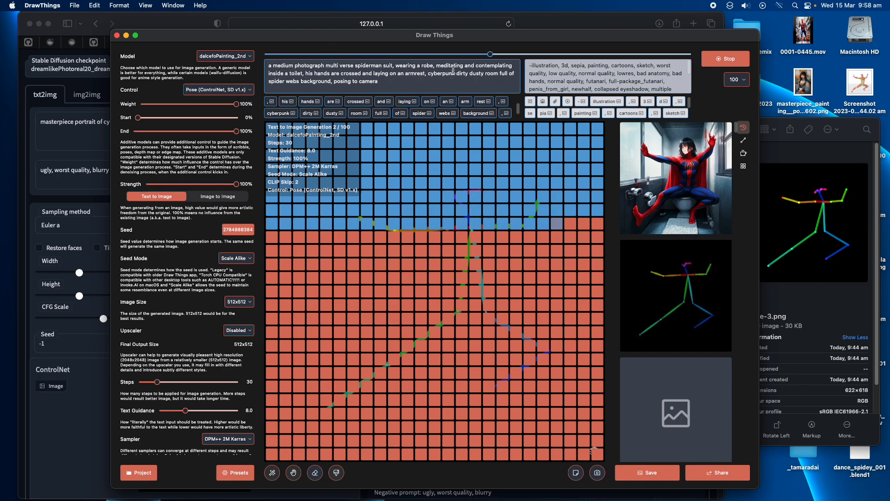
- Switch to Finder and preview the two newest spiderman images in the _DRAWTHINGS_ARTS folder
{"action": "key", "text": "super+Tab"}
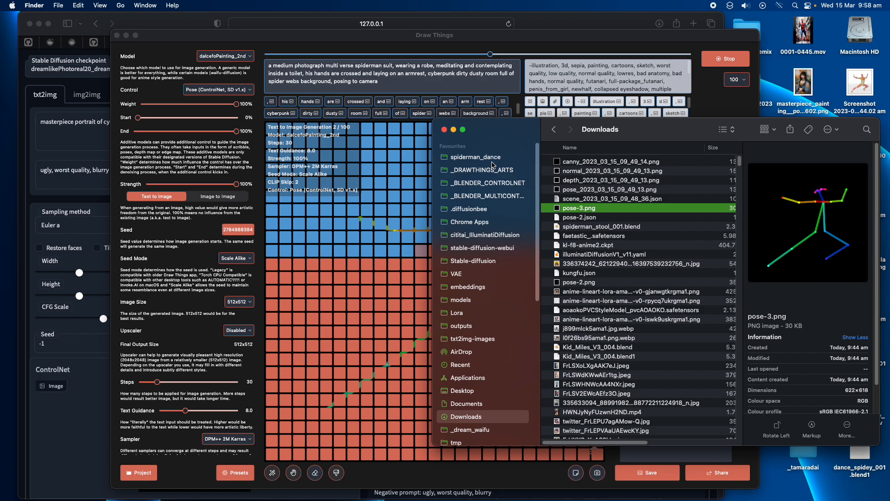
{"action": "left_click", "coordinate": [484, 169]}
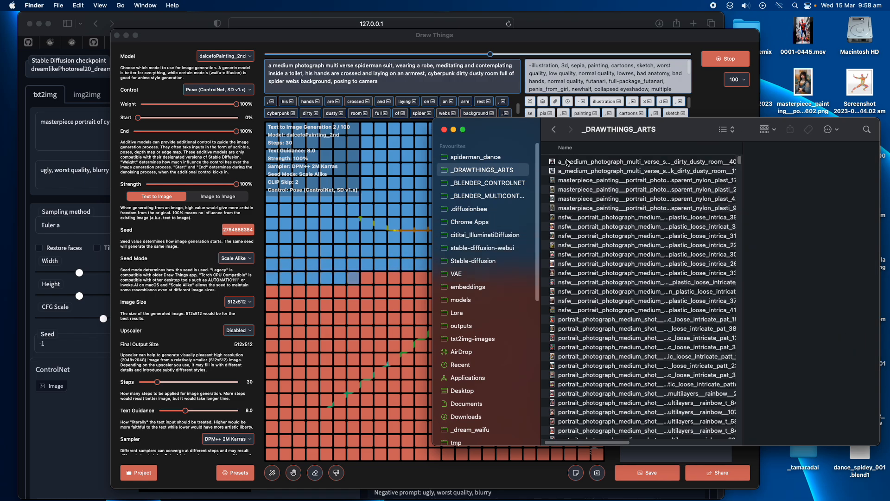
{"action": "left_click", "coordinate": [568, 163]}
{"action": "key", "text": "Down"}
{"action": "key", "text": "space"}
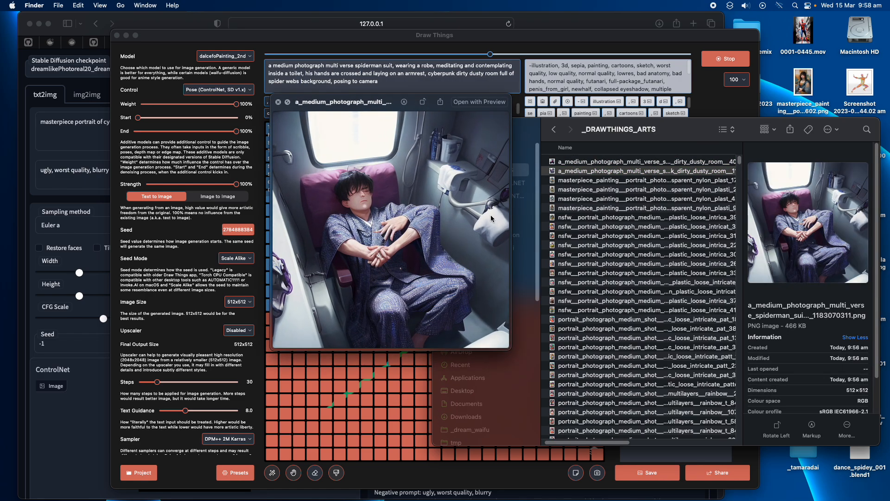
{"action": "key", "text": "Up"}
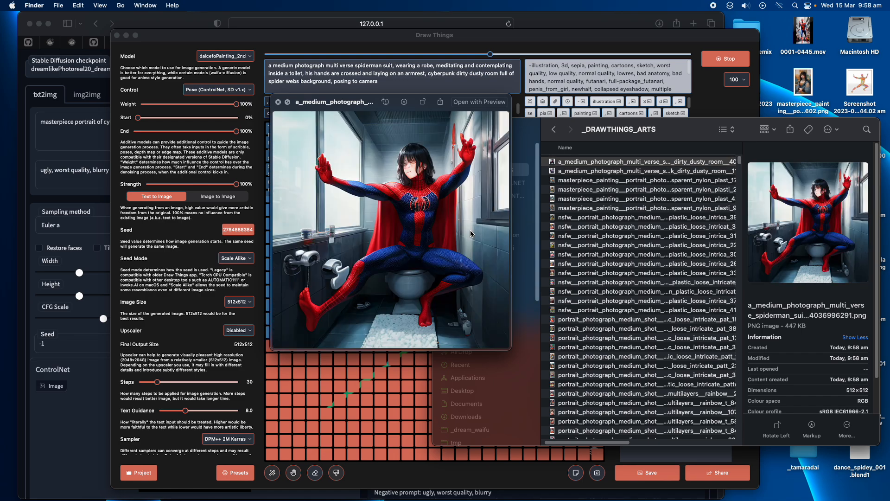
{"action": "key", "text": "space"}
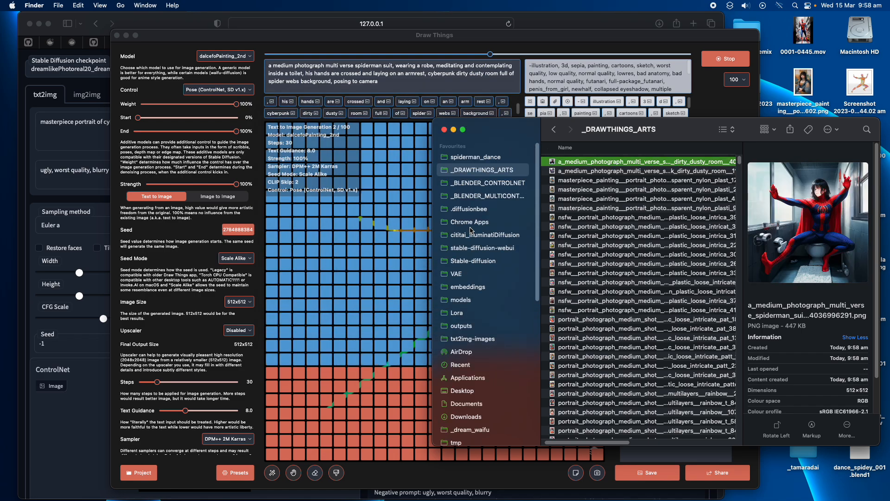
- View the OpenPose rig in Blender and return to the Draw Things window
{"action": "key", "text": "ctrl+Right"}
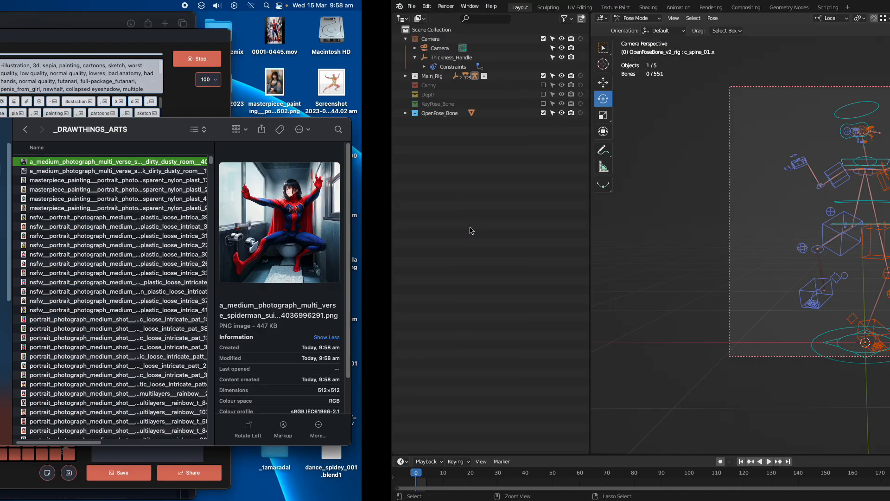
{"action": "scroll", "coordinate": [470, 230], "scroll_direction": "right", "scroll_amount": 3}
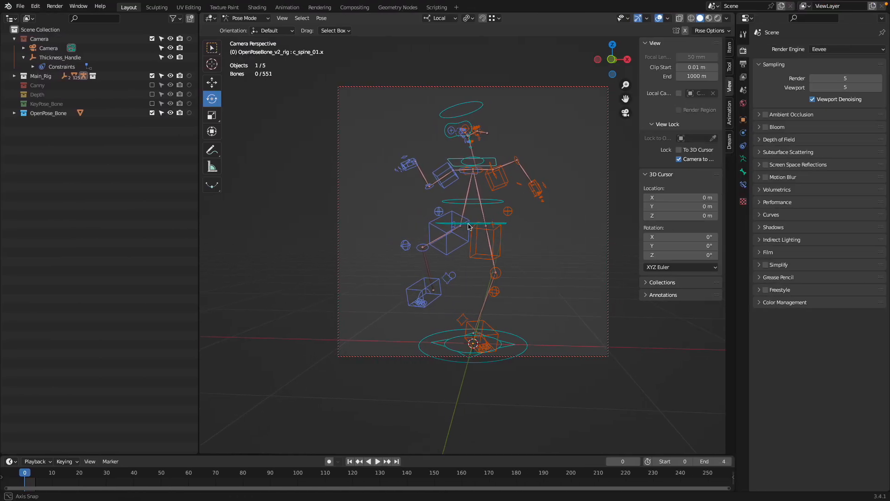
{"action": "key", "text": "ctrl+Left"}
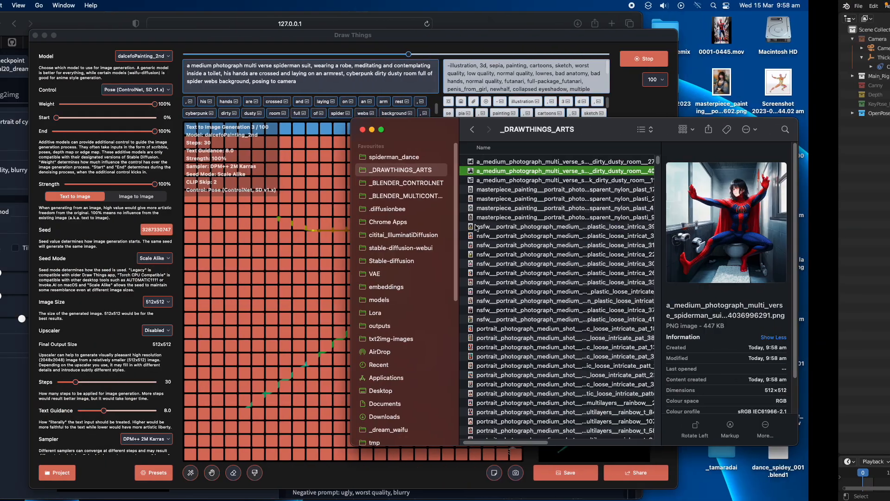
{"action": "left_click_drag", "start_coordinate": [521, 40], "coordinate": [513, 42]}
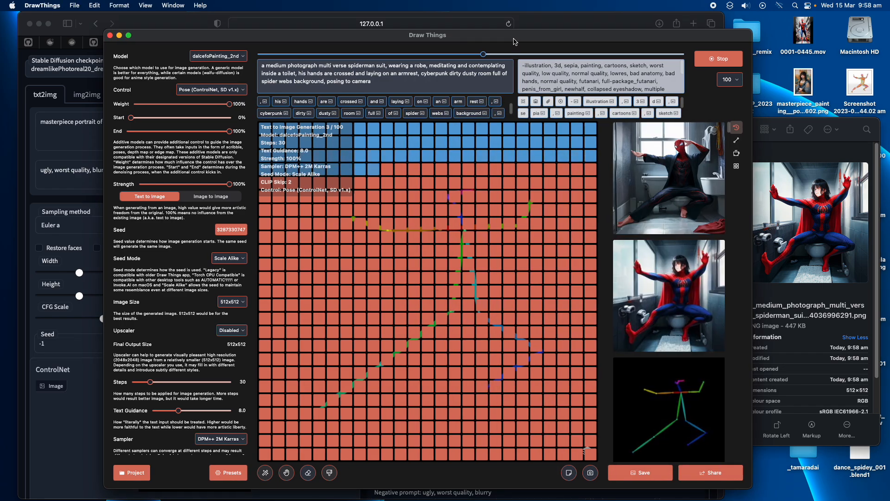
- Show the online pose editor in Safari, and resize the Safari and Draw Things windows
{"action": "left_click", "coordinate": [545, 26]}
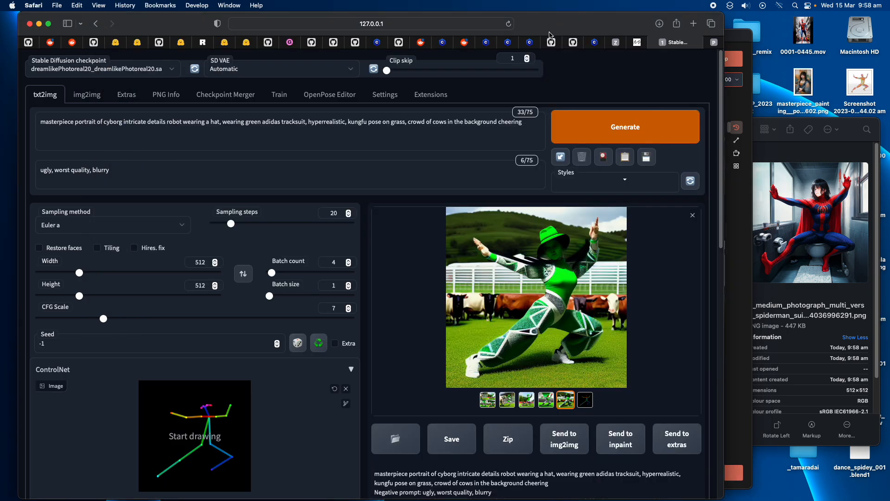
{"action": "left_click", "coordinate": [620, 43]}
{"action": "left_click_drag", "start_coordinate": [504, 172], "coordinate": [556, 116]}
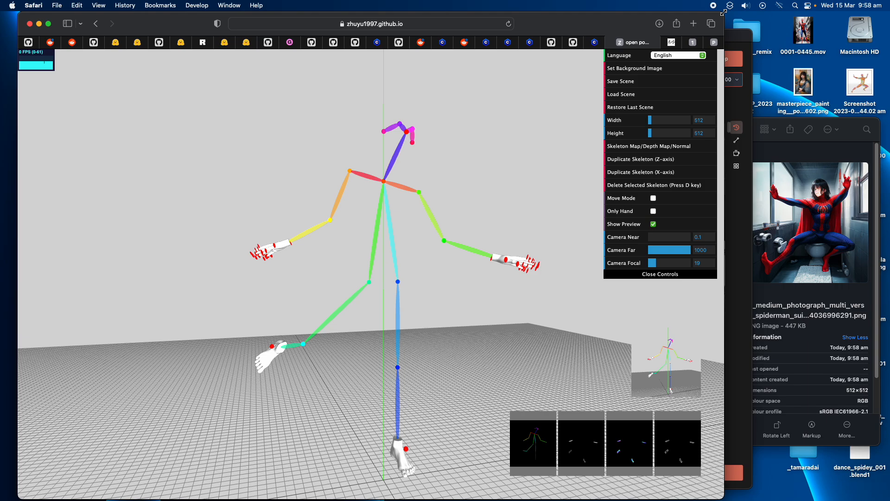
{"action": "left_click_drag", "start_coordinate": [724, 12], "coordinate": [613, 19]}
{"action": "left_click", "coordinate": [687, 56]}
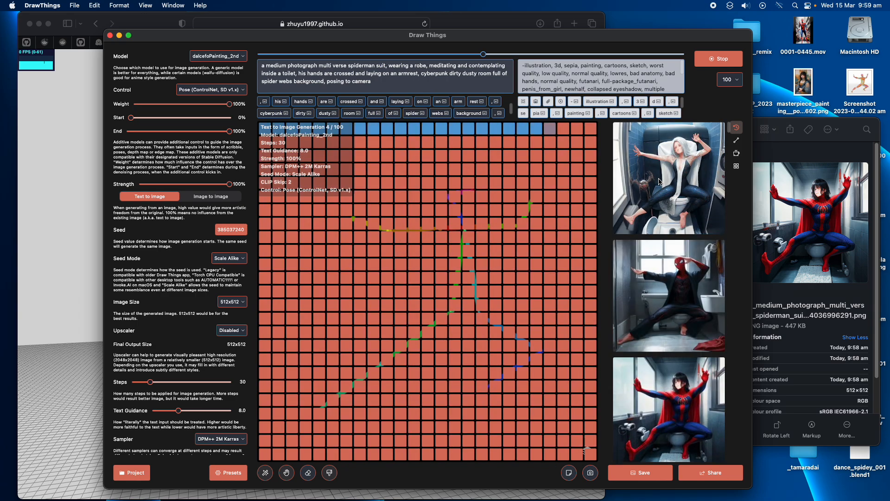
{"action": "mouse_move", "coordinate": [759, 30]}
{"action": "left_mouse_down"}
{"action": "mouse_move", "coordinate": [721, 26]}
{"action": "mouse_move", "coordinate": [764, 16]}
{"action": "left_mouse_up"}
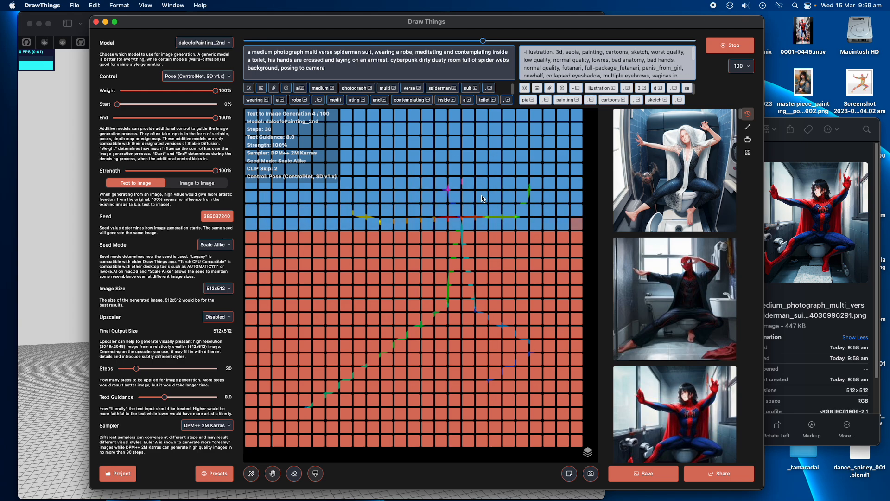
- Switch to Blender and orbit the camera view around the OpenPose rig
{"action": "key", "text": "ctrl+Right"}
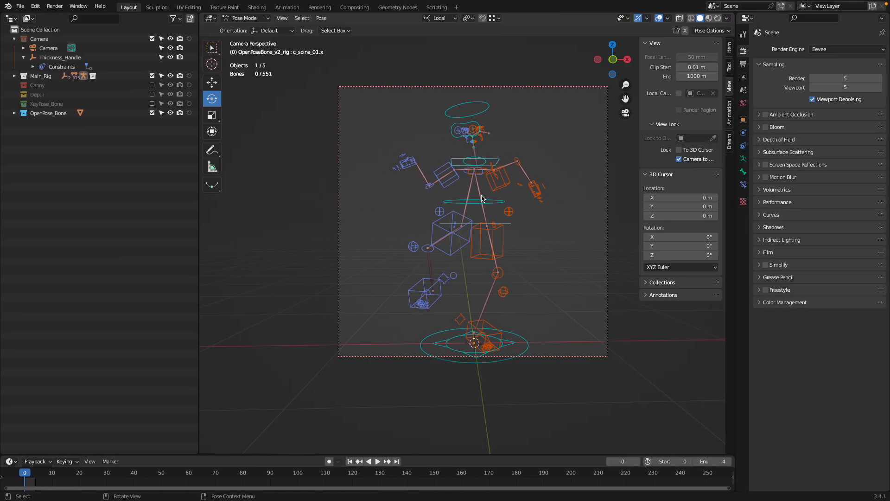
{"action": "left_click_drag", "start_coordinate": [467, 225], "coordinate": [489, 195]}
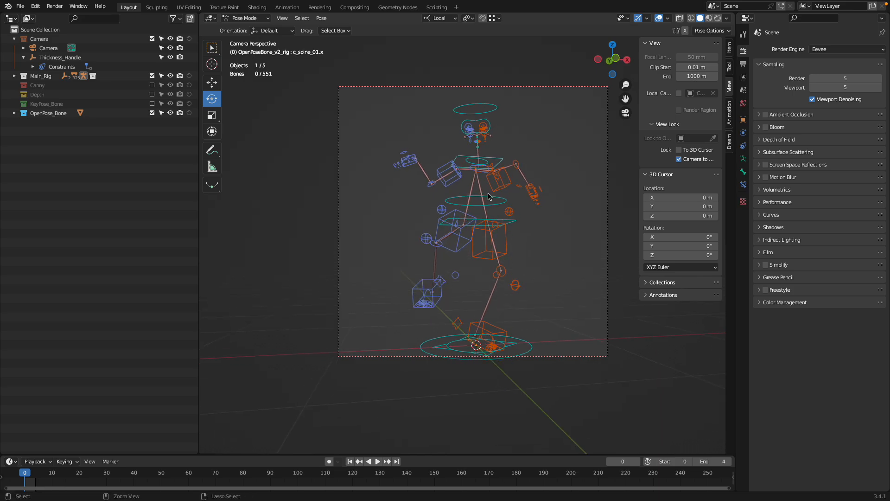